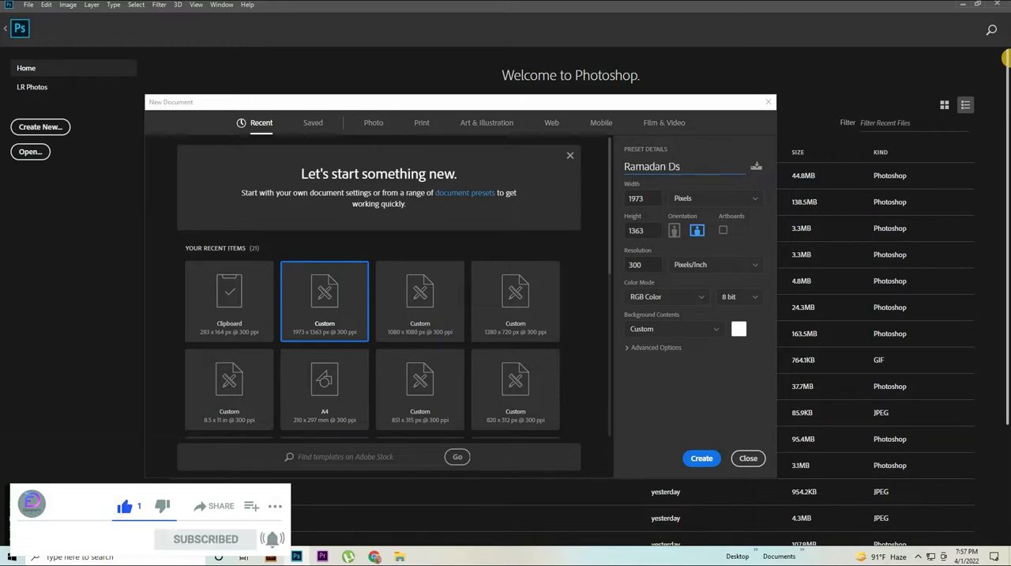
# Step: Create a 1973 x 1363 pixel RGB document at 300 pixels/inch named Ramadan Desk Calender Design
pyautogui.write('Desk Calend')
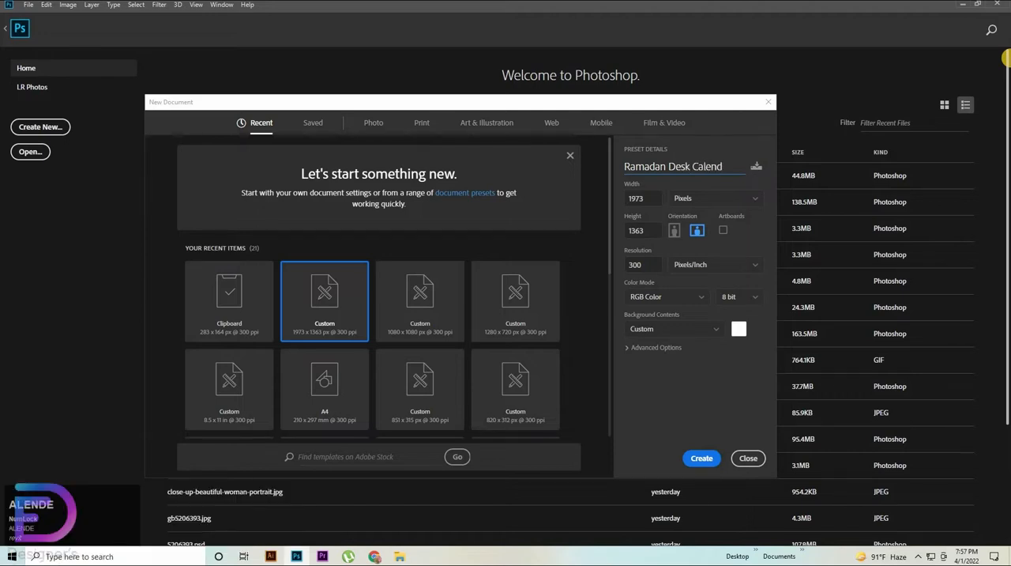
pyautogui.write('er Design')
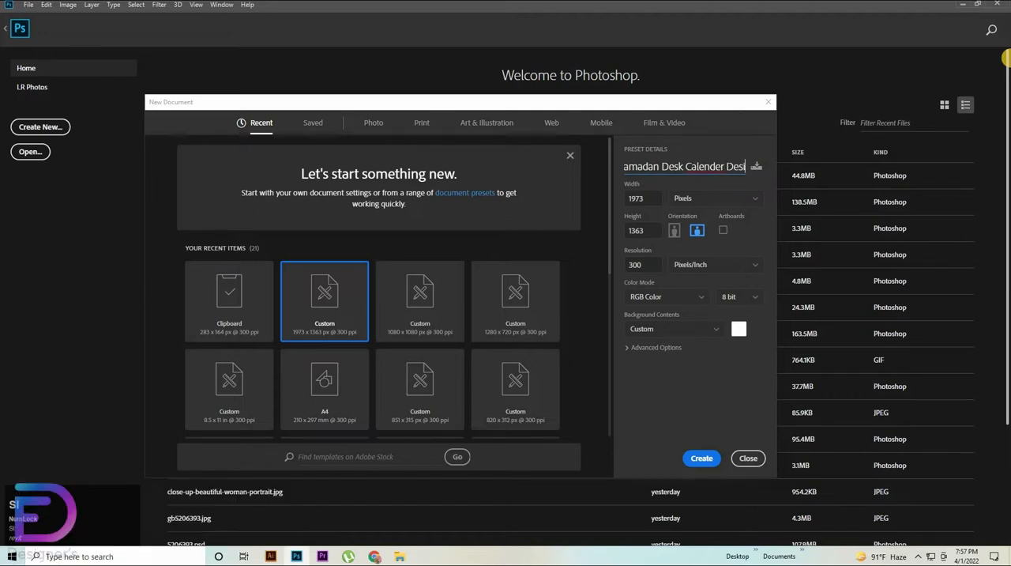
pyautogui.click(651, 296)
pyautogui.click(696, 461)
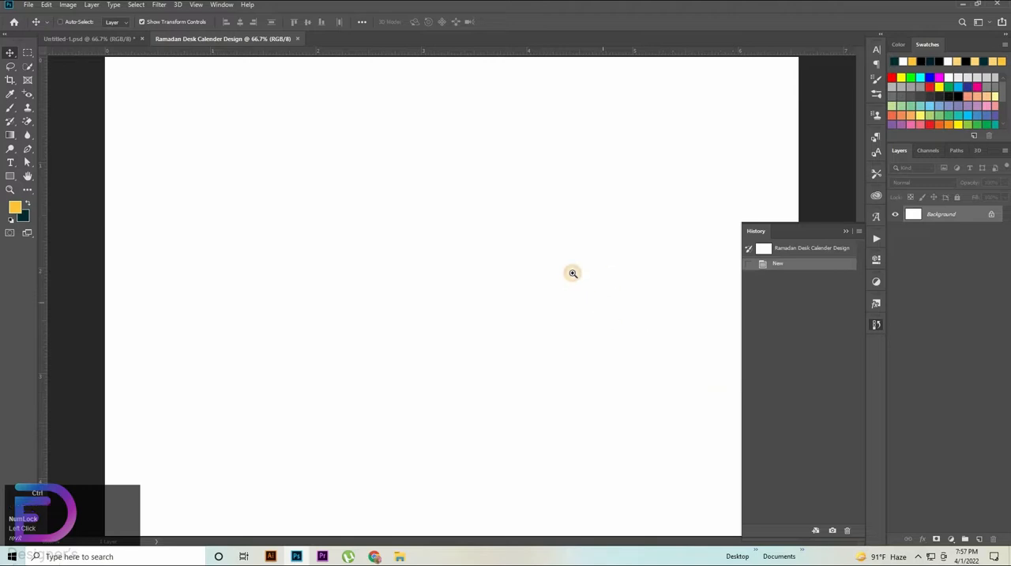
# Step: Copy the three-colour palette strip from Untitled-1.psd into the upper-left area of the new calendar document
pyautogui.hotkey('ctrl', 'space')
pyautogui.moveTo(573, 274); pyautogui.dragTo(660, 265)
pyautogui.click(84, 38)
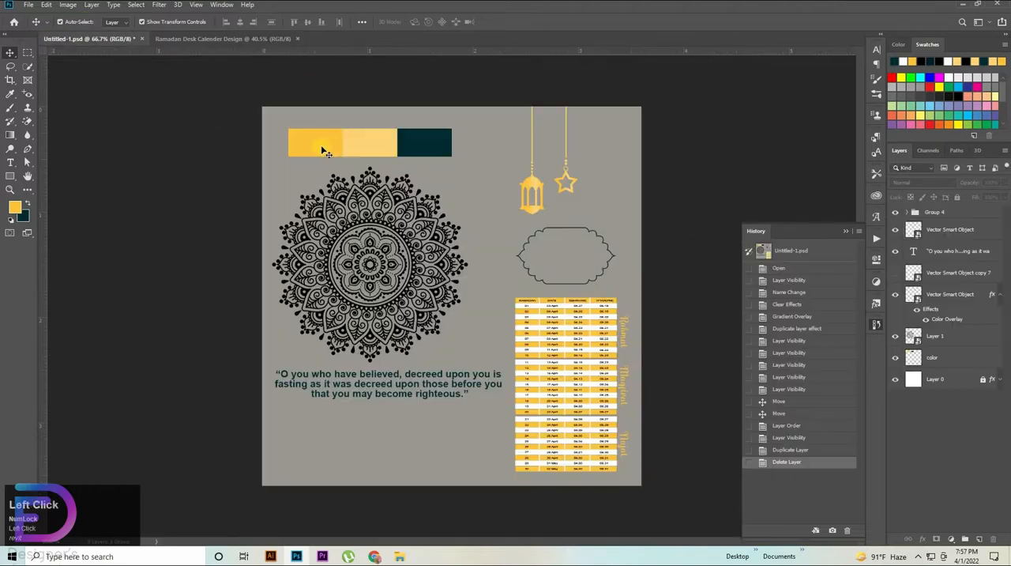
pyautogui.moveTo(356, 150); pyautogui.dragTo(328, 199)
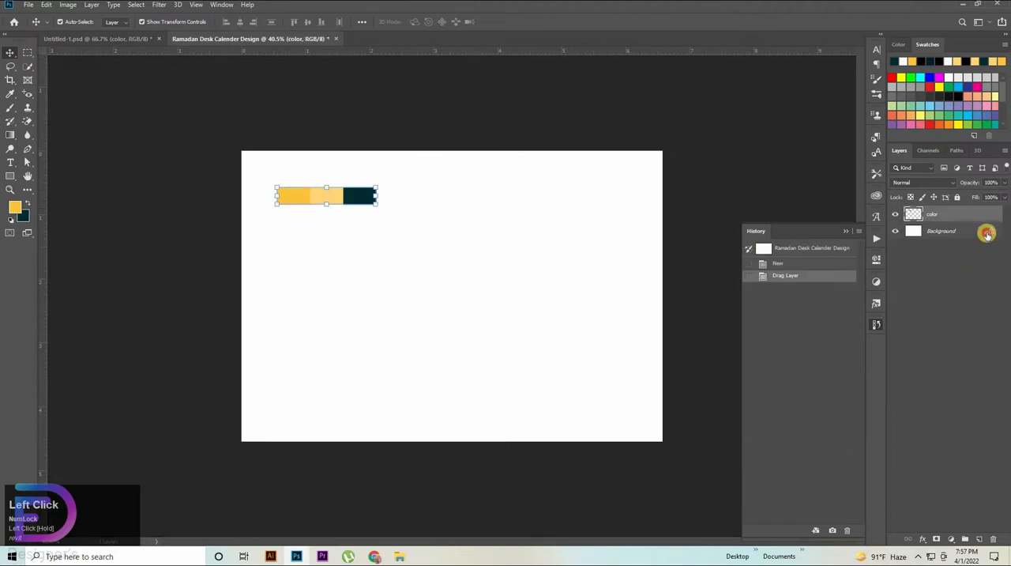
# Step: Unlock the Background so it becomes a regular layer, and collapse the History panel
pyautogui.click(969, 232)
pyautogui.click(994, 231)
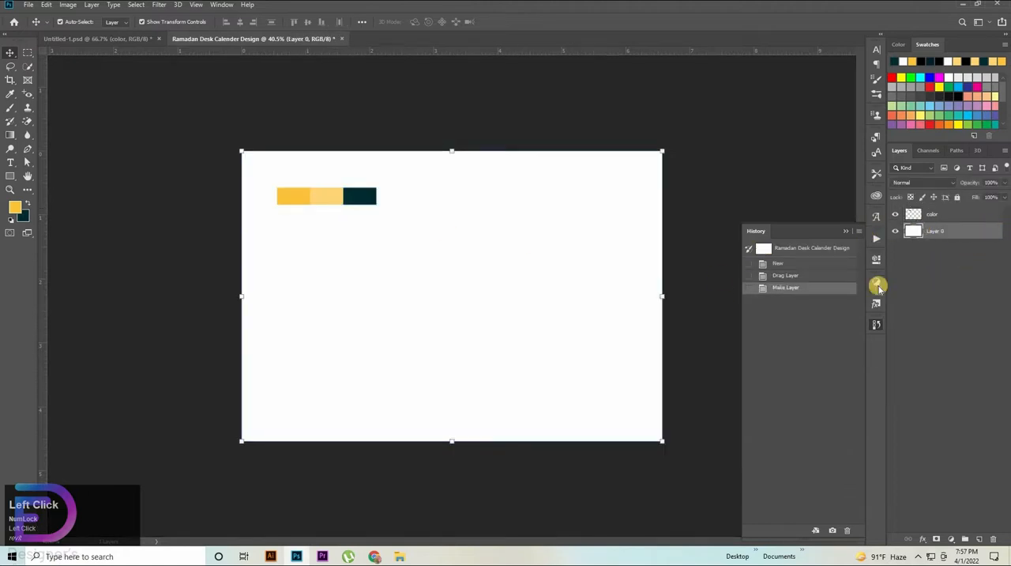
pyautogui.click(876, 324)
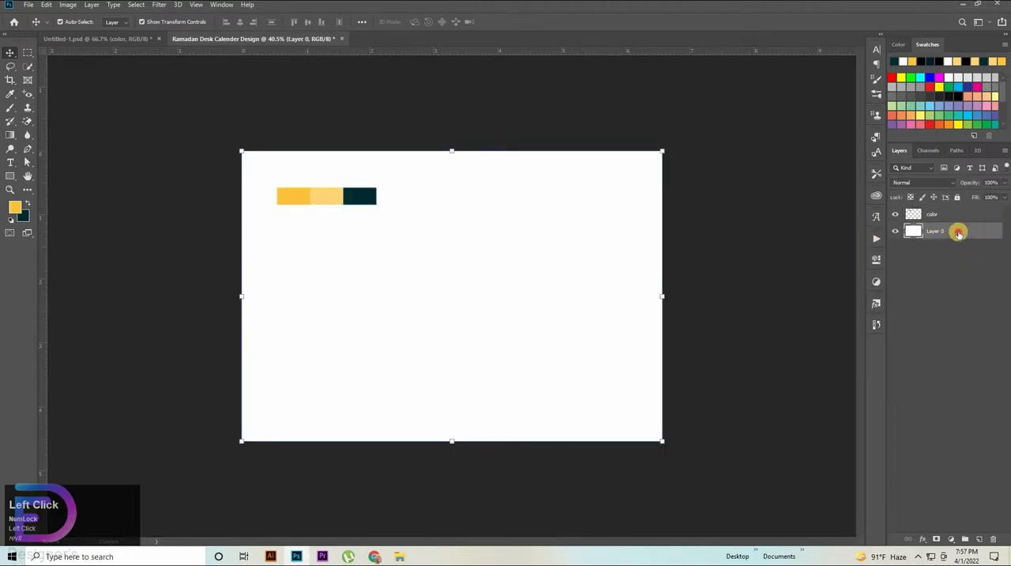
# Step: Add a Gradient Overlay to Layer 0 and set the gradient's first colour stop to the palette's deep yellow, ffc43f
pyautogui.doubleClick(912, 236)
pyautogui.click(510, 288)
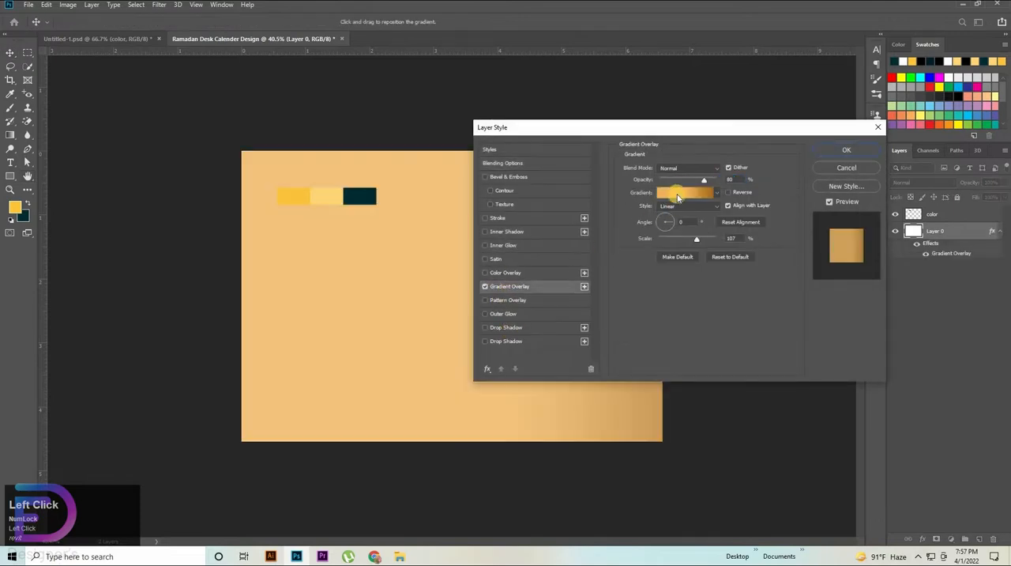
pyautogui.click(685, 194)
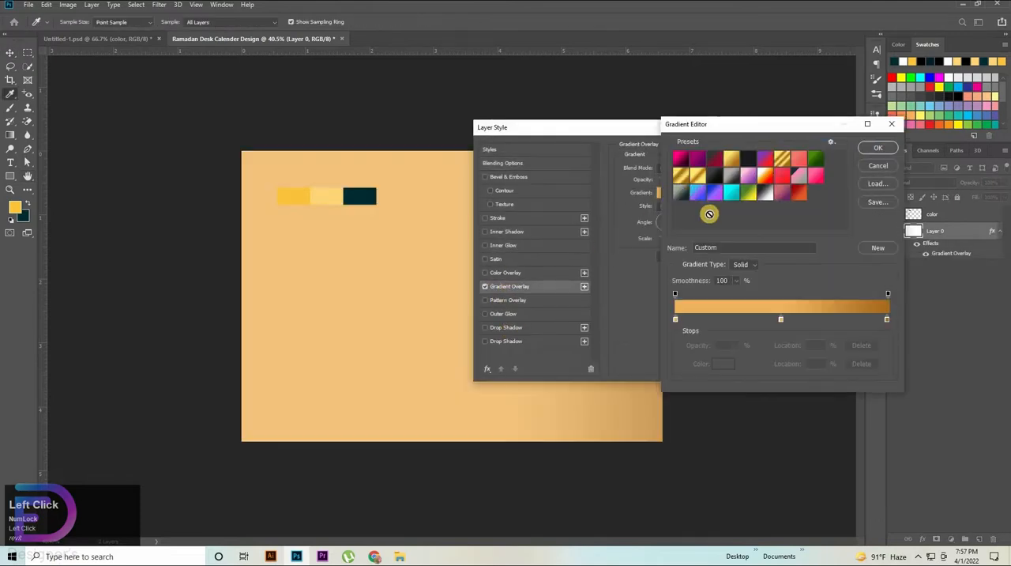
pyautogui.click(676, 319)
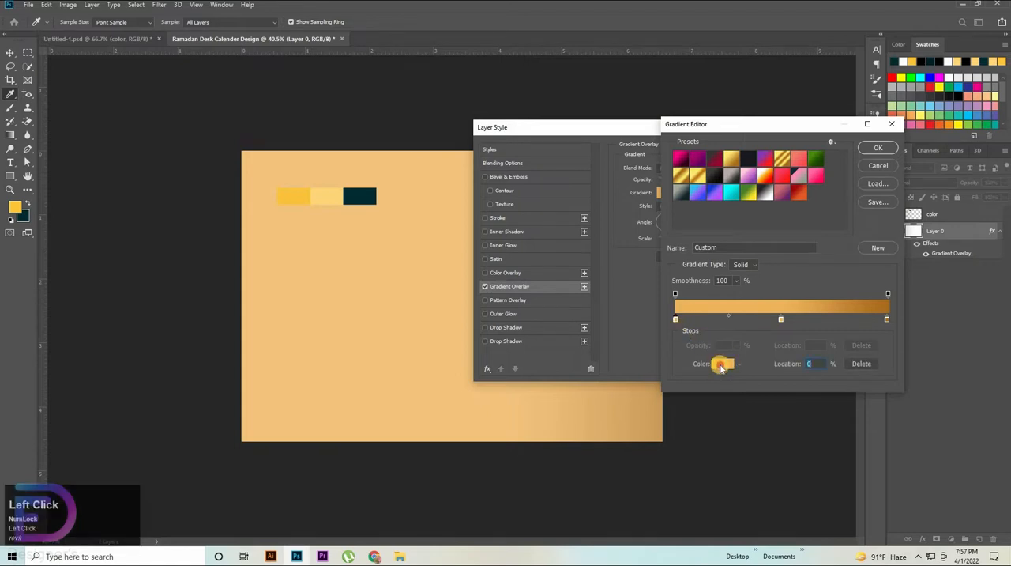
pyautogui.click(719, 363)
pyautogui.click(293, 191)
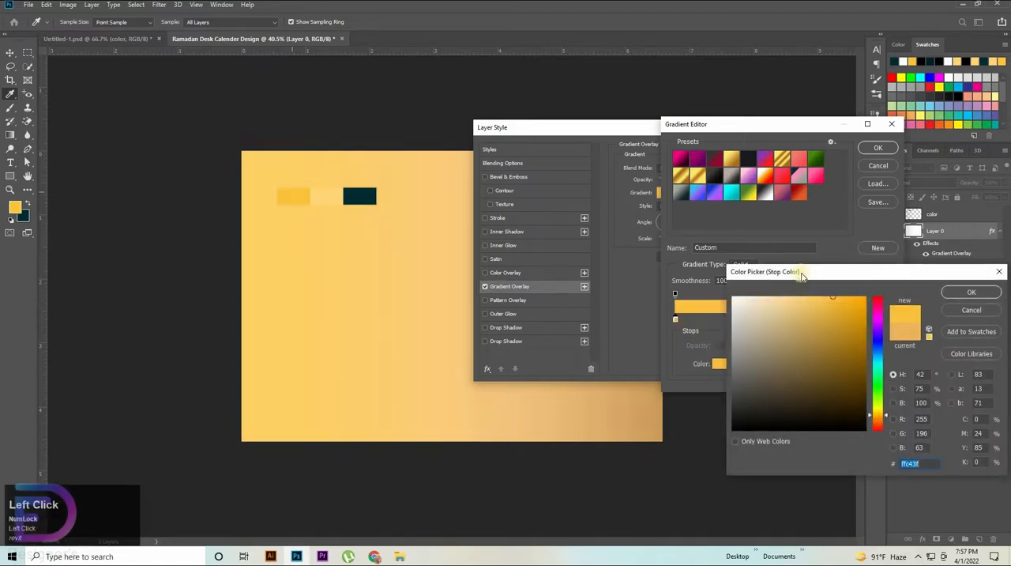
pyautogui.click(969, 291)
# Step: Set the gradient's middle stop to the palette's light yellow, ffd679, and its last stop to the deep yellow, ffc43f
pyautogui.click(780, 319)
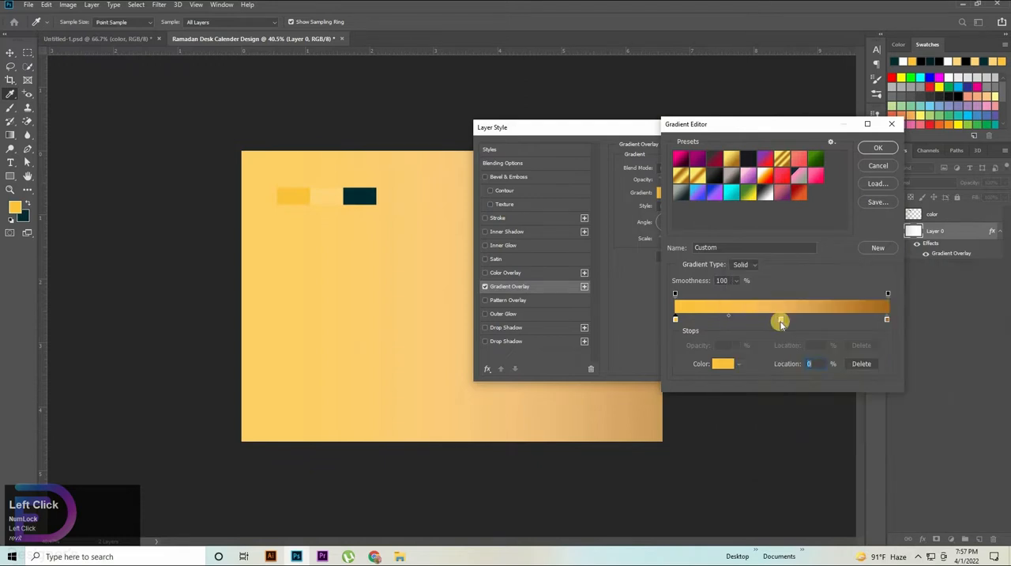
pyautogui.click(714, 365)
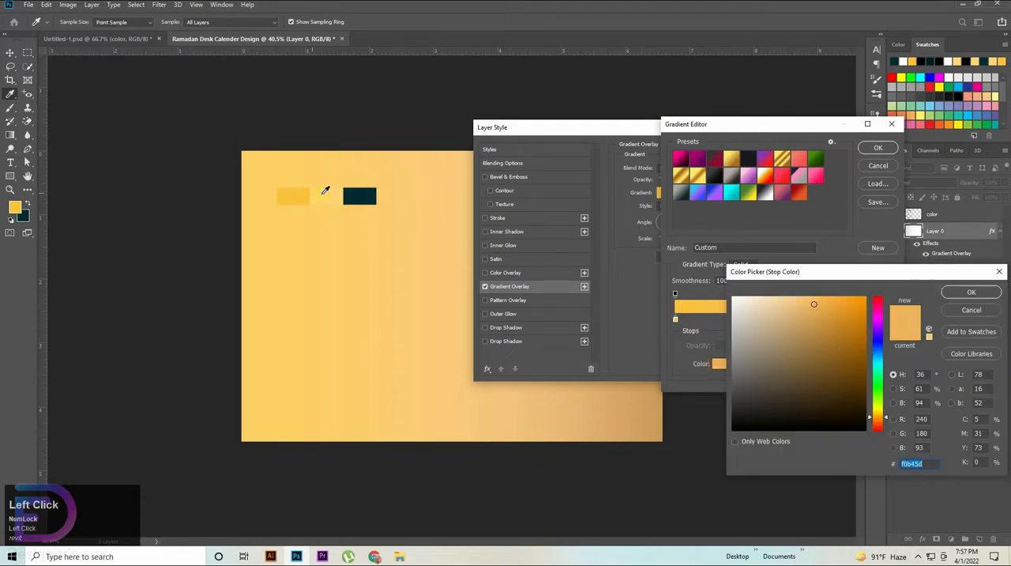
pyautogui.click(324, 192)
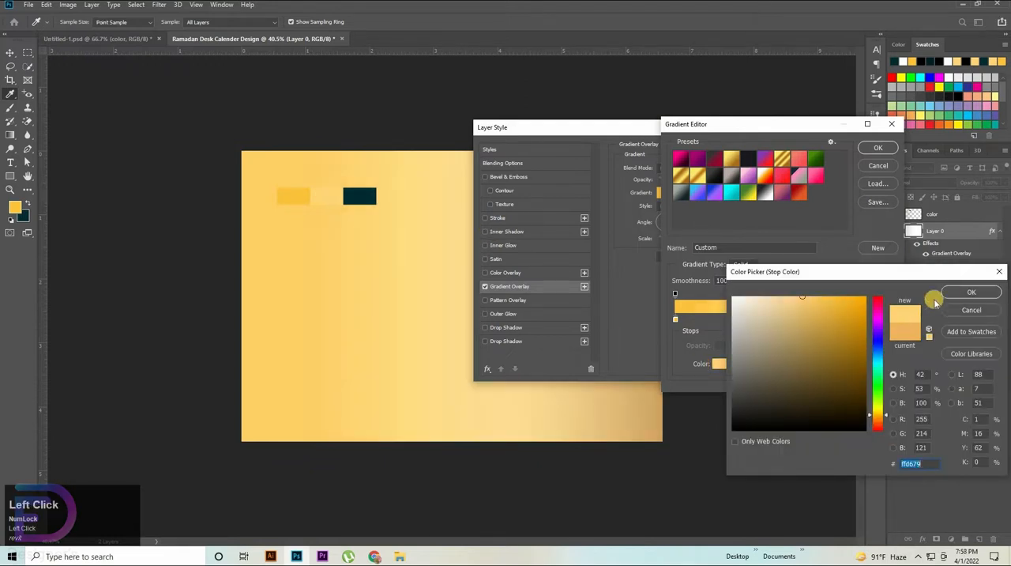
pyautogui.click(970, 292)
pyautogui.click(887, 319)
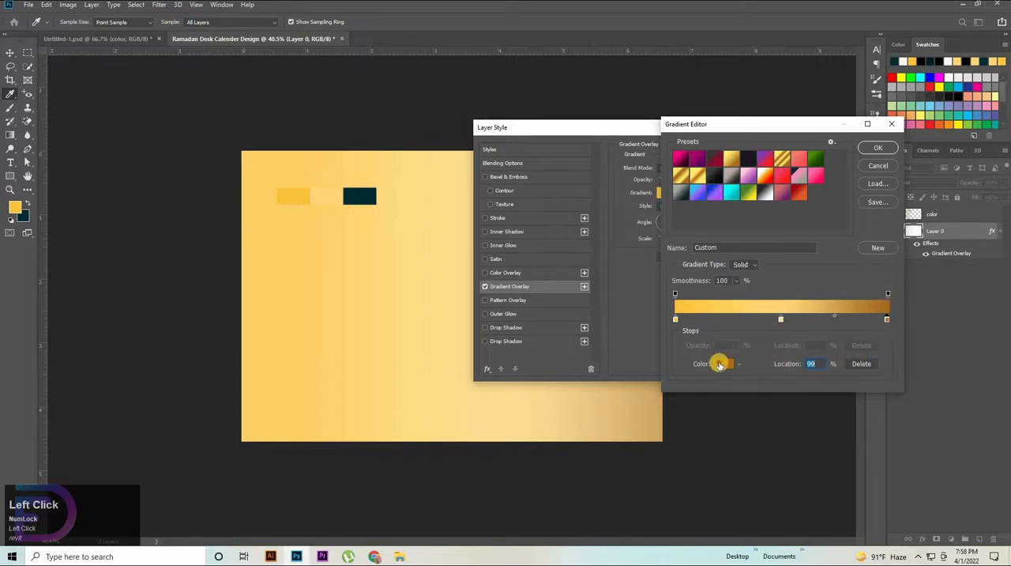
pyautogui.click(720, 363)
pyautogui.click(291, 193)
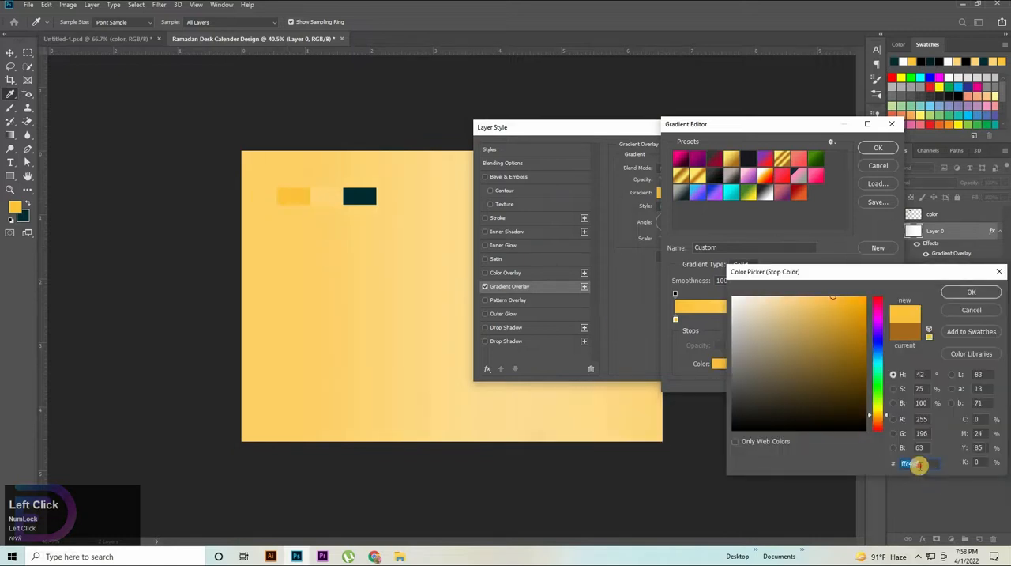
pyautogui.click(967, 292)
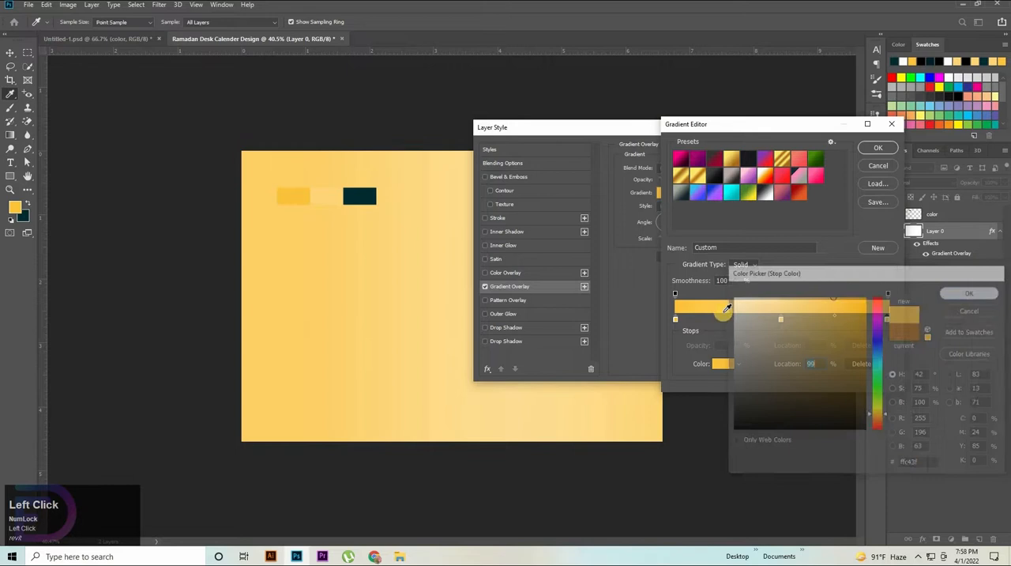
# Step: Move the gradient's first colour stop to 10% and its last to 90%, and accept the gradient
pyautogui.click(676, 319)
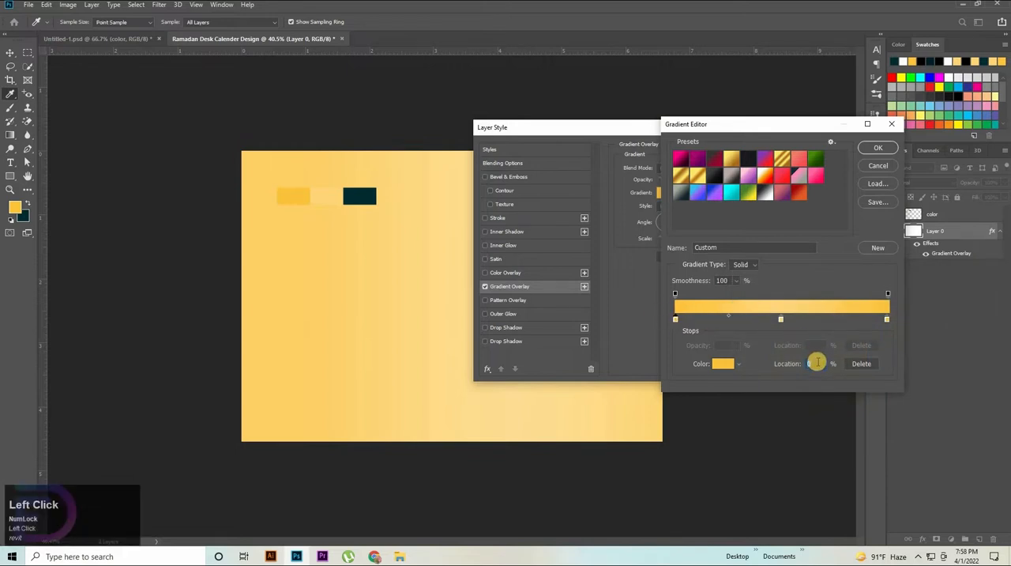
pyautogui.hotkey('shift', 'Up')
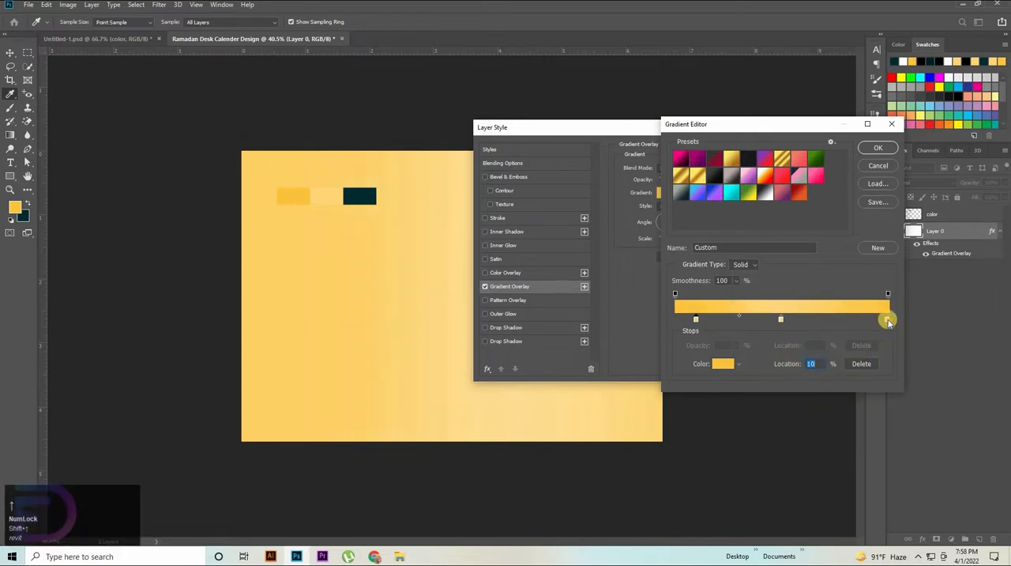
pyautogui.click(888, 319)
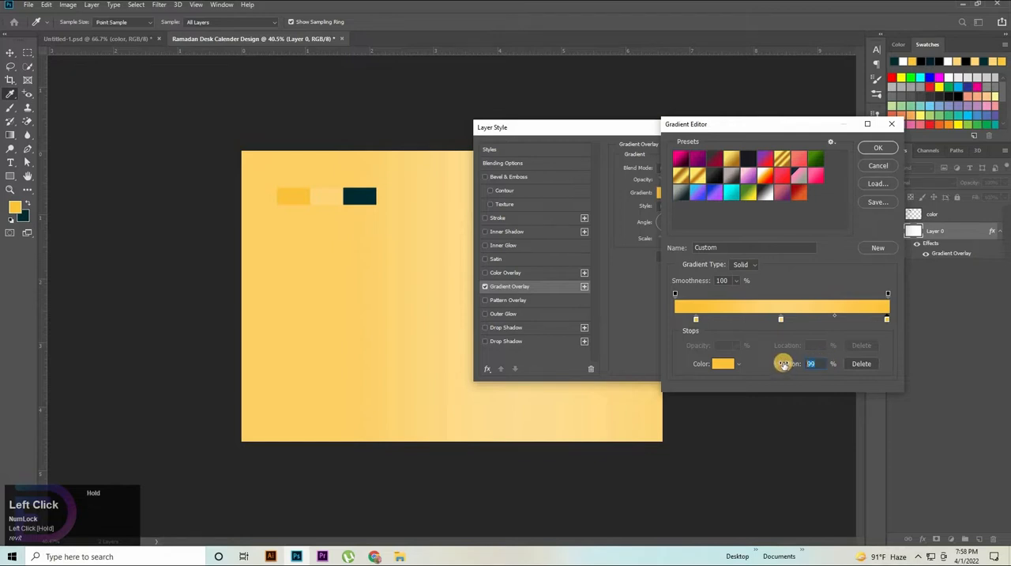
pyautogui.hotkey('shift', 'Down')
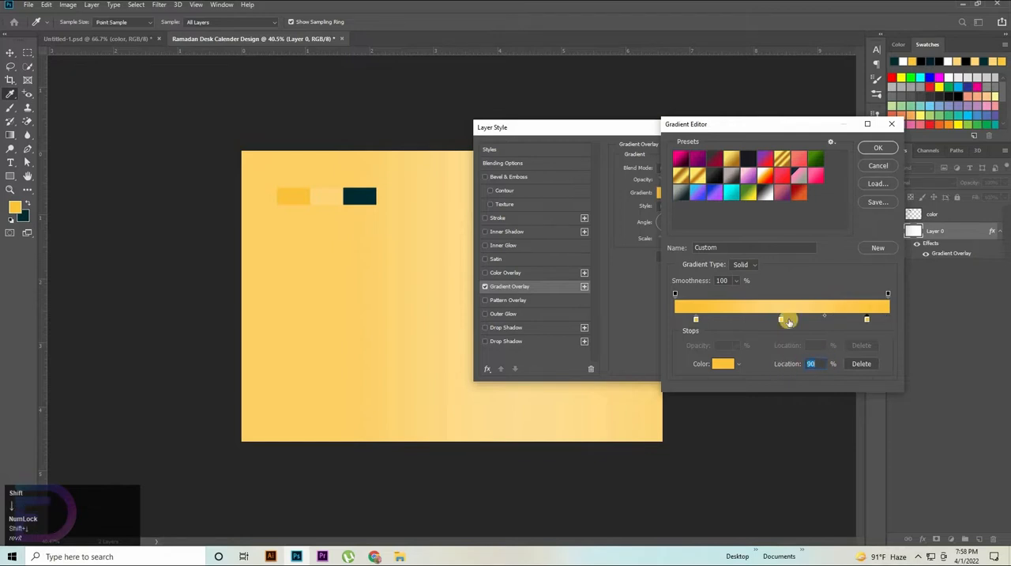
pyautogui.click(879, 148)
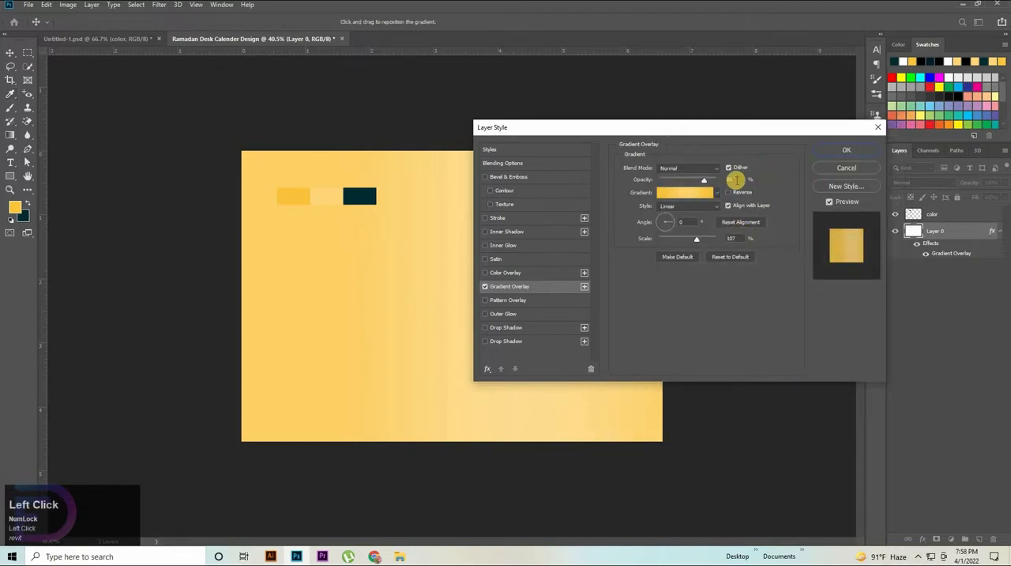
# Step: Set the Gradient Overlay to 100% opacity and 120% scale, with the gradient reversed
pyautogui.hotkey('shift', 'Up')
pyautogui.hotkey('shift', 'Up')
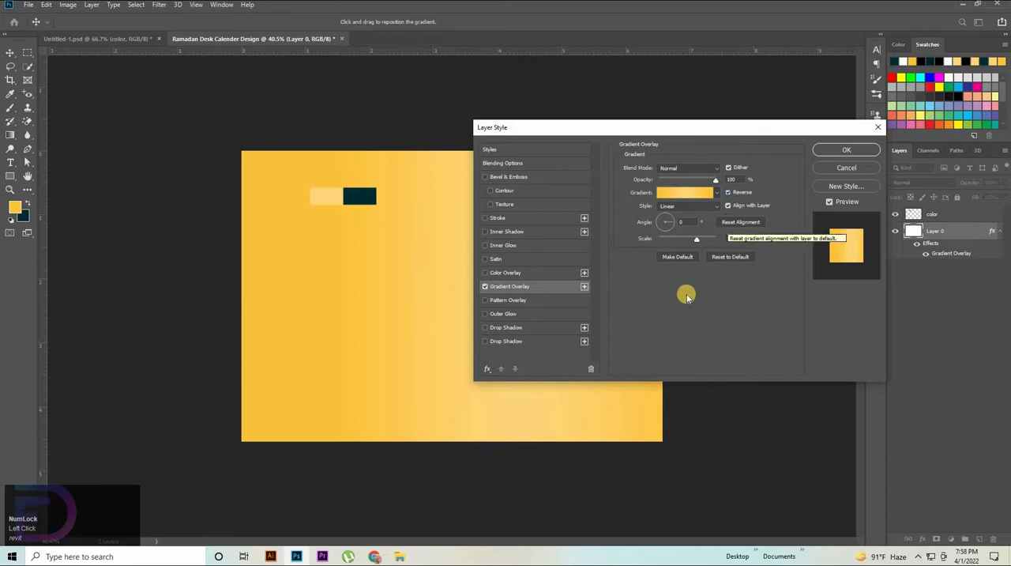
pyautogui.moveTo(696, 249)
pyautogui.mouseDown()
pyautogui.moveTo(677, 252)
pyautogui.moveTo(684, 244)
pyautogui.mouseUp()
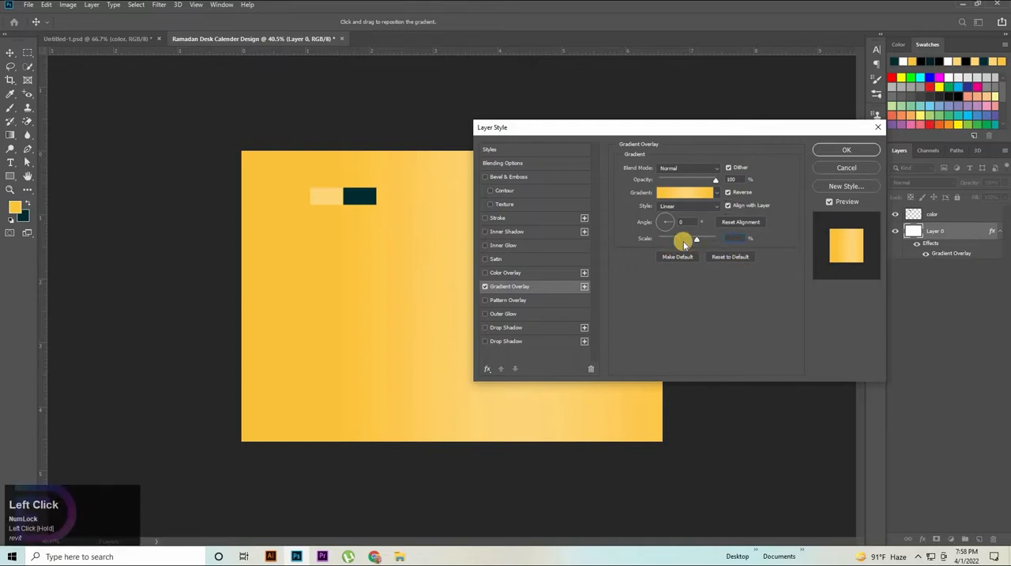
pyautogui.write('120')
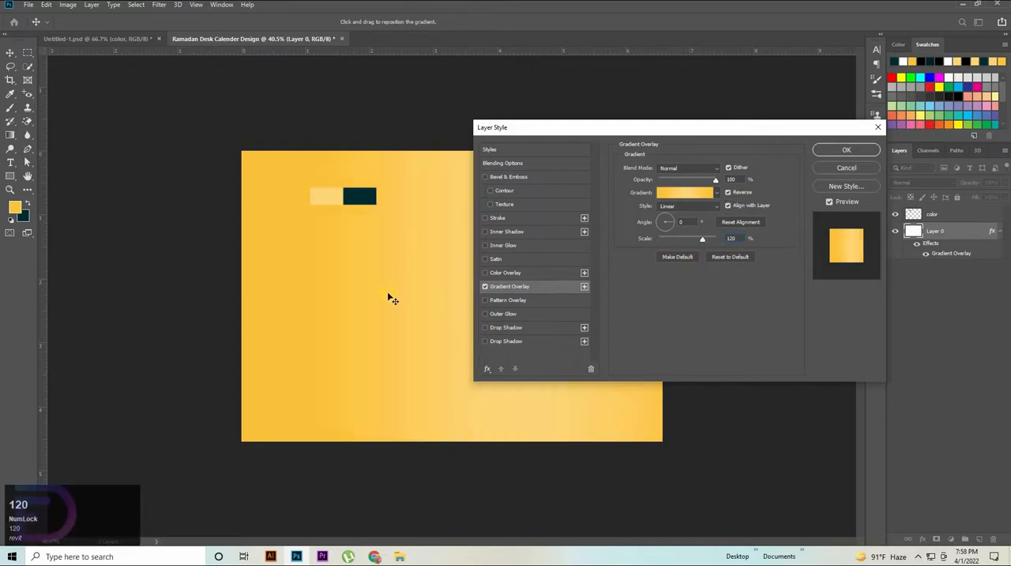
# Step: Shift the gradient on the canvas so its light band sits nearer the centre, and apply the layer style
pyautogui.moveTo(713, 127); pyautogui.dragTo(848, 173)
pyautogui.moveTo(514, 307); pyautogui.dragTo(489, 306)
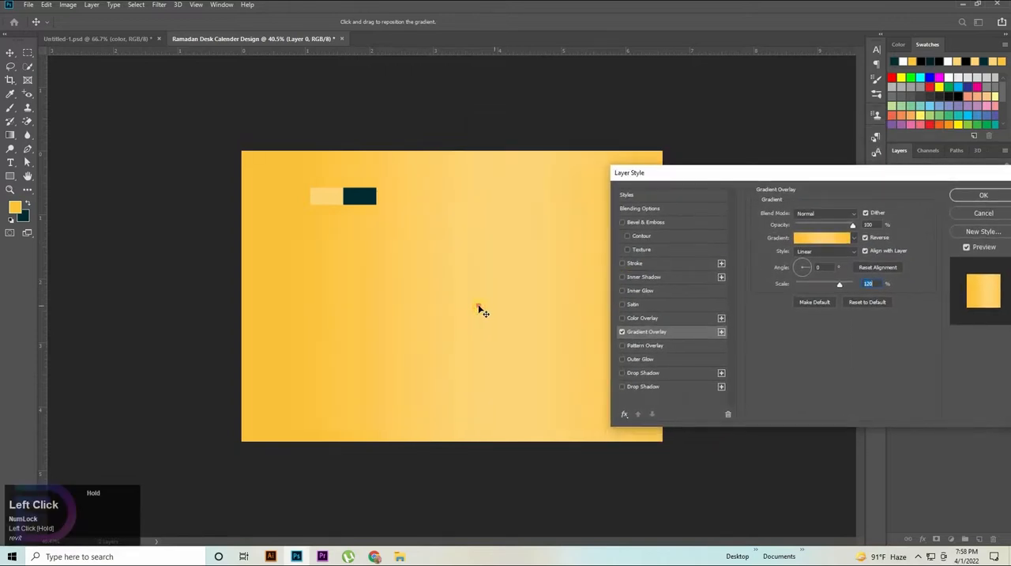
pyautogui.moveTo(710, 181); pyautogui.dragTo(685, 194)
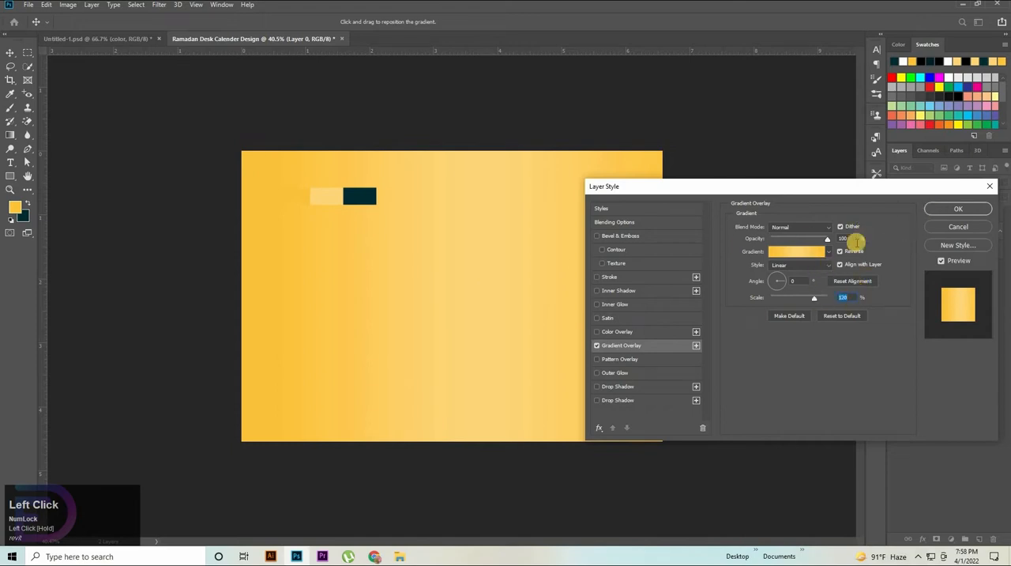
pyautogui.click(955, 210)
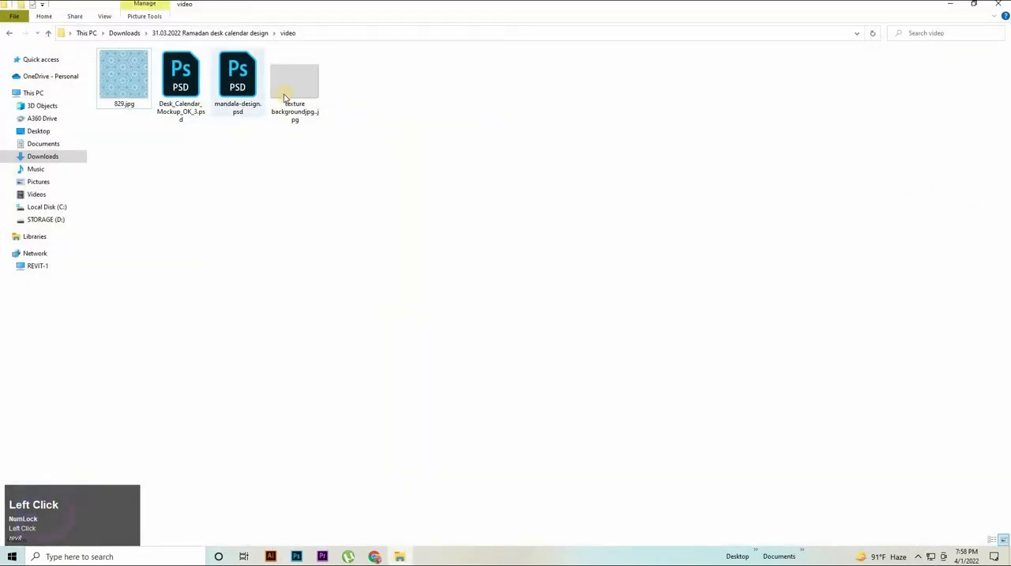
# Step: Place the texture background image over the whole canvas above Layer 0 and set its blend mode to Linear Burn
pyautogui.moveTo(294, 87); pyautogui.dragTo(447, 308)
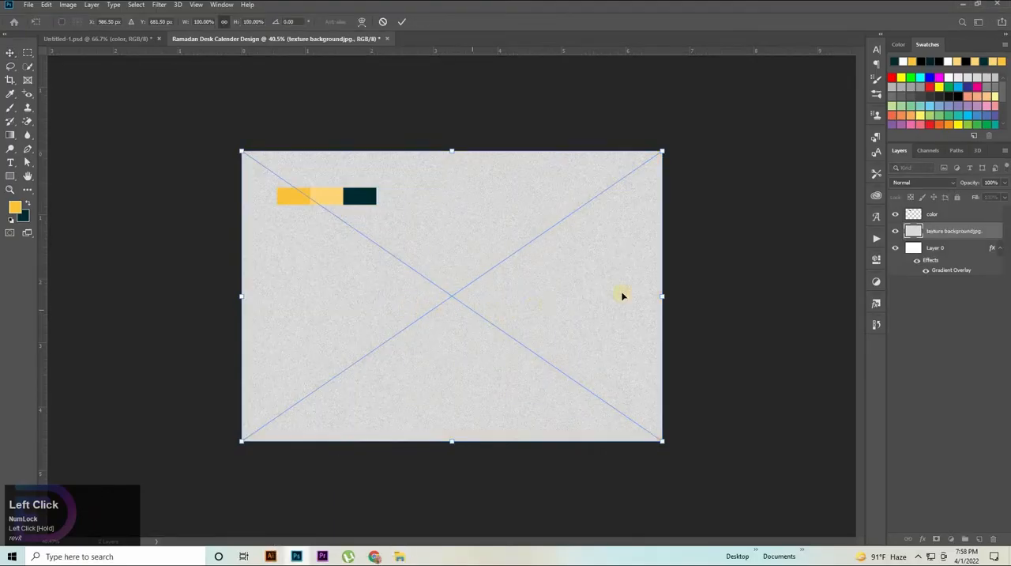
pyautogui.click(938, 183)
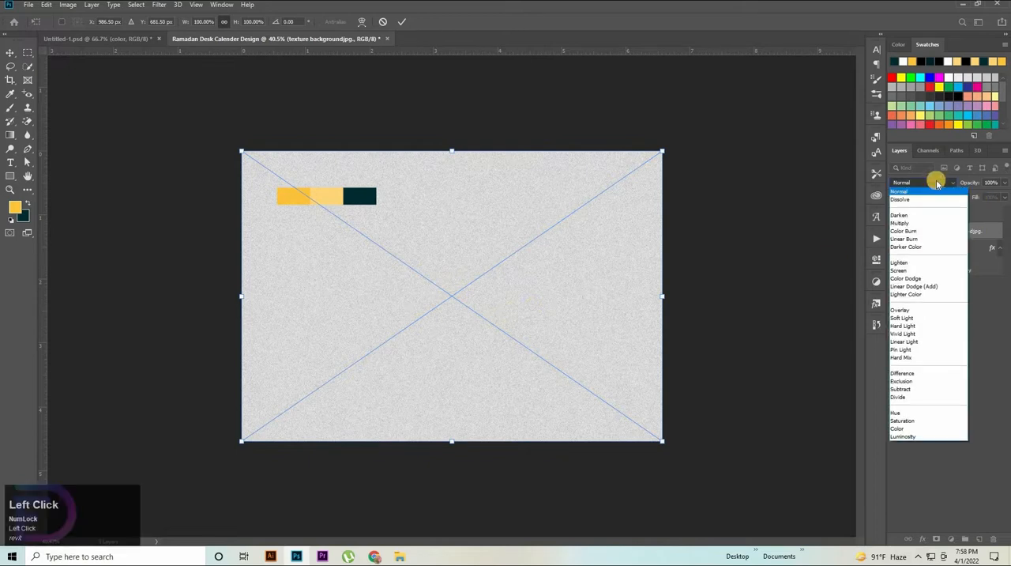
pyautogui.click(905, 239)
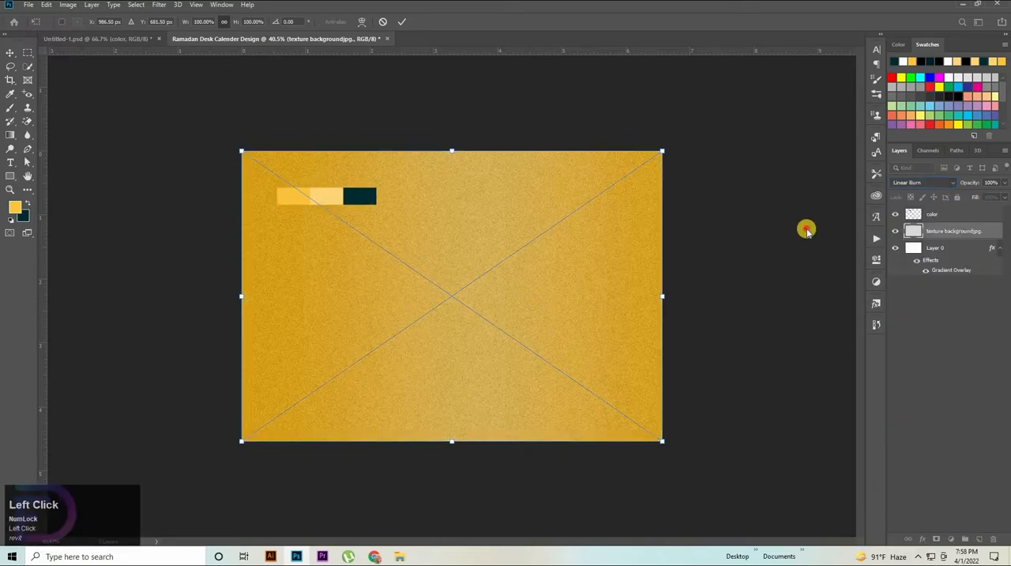
# Step: Set the texture background layer's fill to 35% and deselect the layer
pyautogui.click(993, 197)
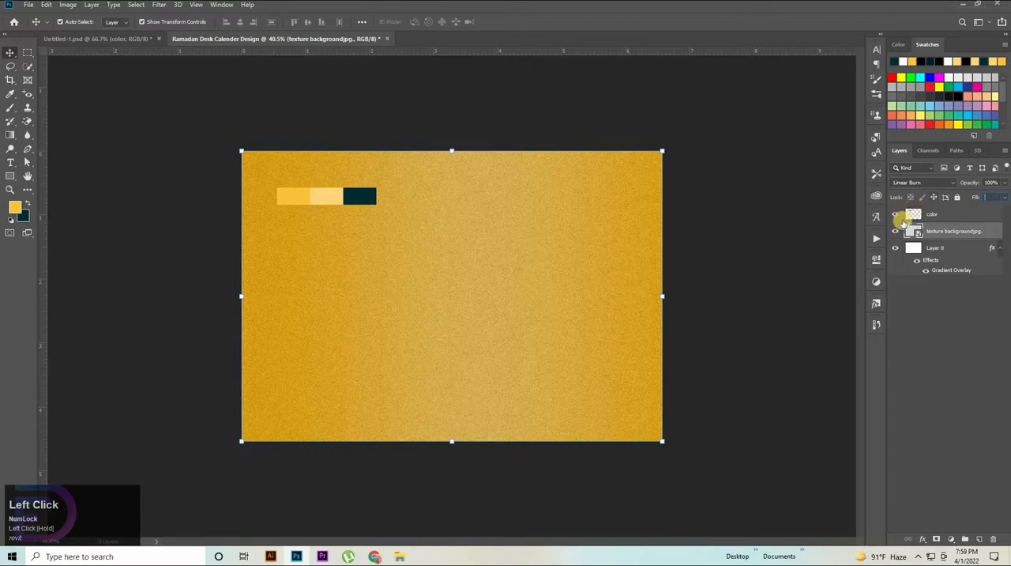
pyautogui.write('30')
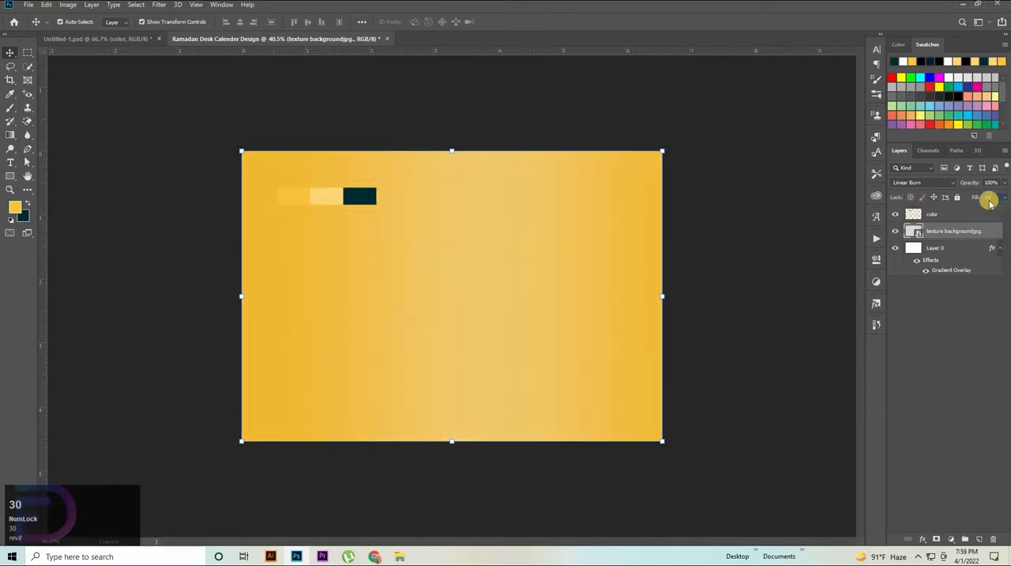
pyautogui.click(956, 198)
pyautogui.press('Up')
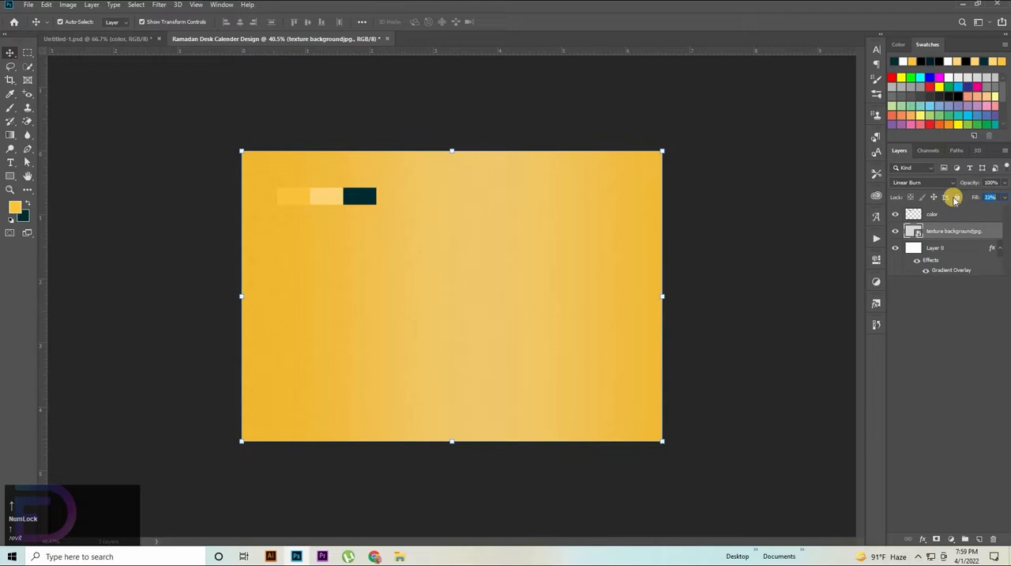
pyautogui.press('Up')
pyautogui.press('Up')
pyautogui.press('Up')
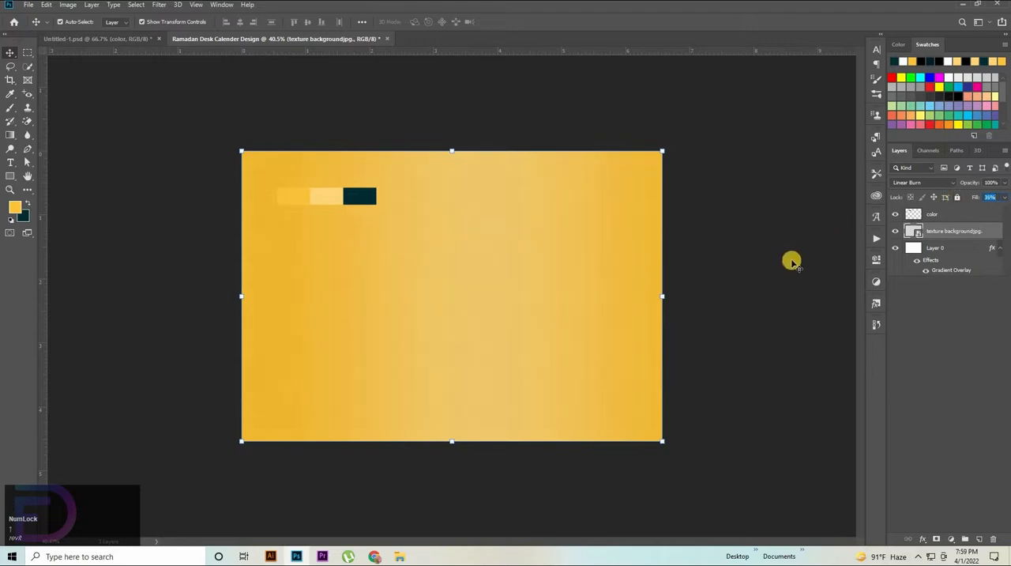
pyautogui.click(783, 316)
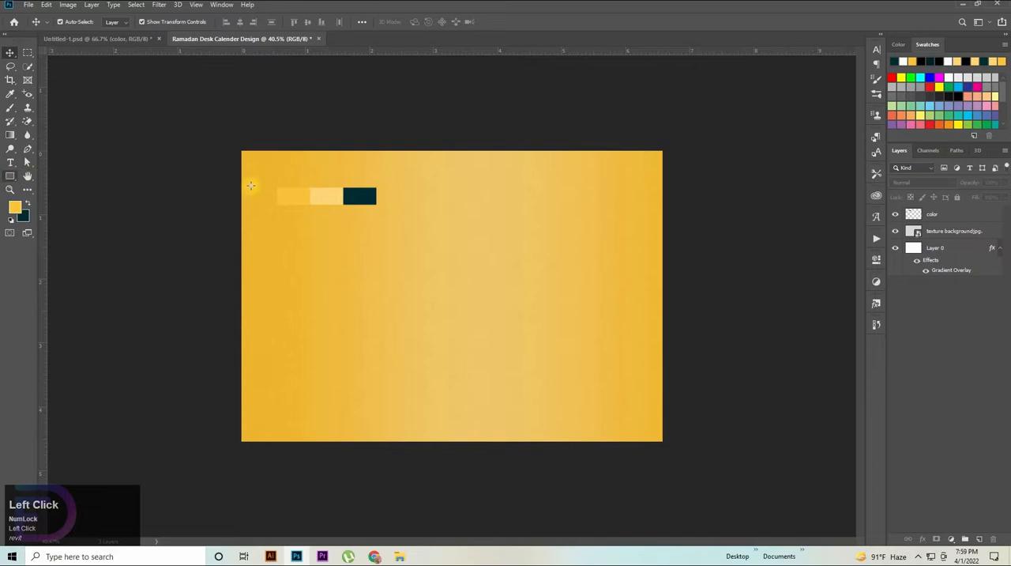
# Step: Move the color layer's swatch strip from the canvas's upper left to its upper right area
pyautogui.press('u')
pyautogui.click(901, 215)
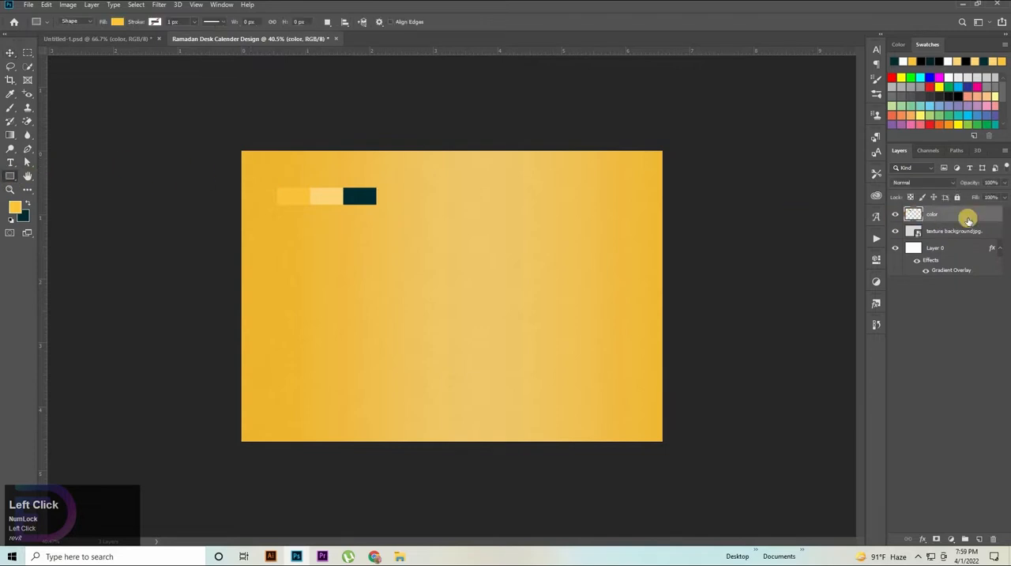
pyautogui.press('v')
pyautogui.hotkey('alt', 'v')
pyautogui.moveTo(357, 195); pyautogui.dragTo(610, 217)
# Step: Draw a rectangle about 1006 x 1361 px over the left half of the canvas and fill it with dark teal 002b32
pyautogui.click(8, 176)
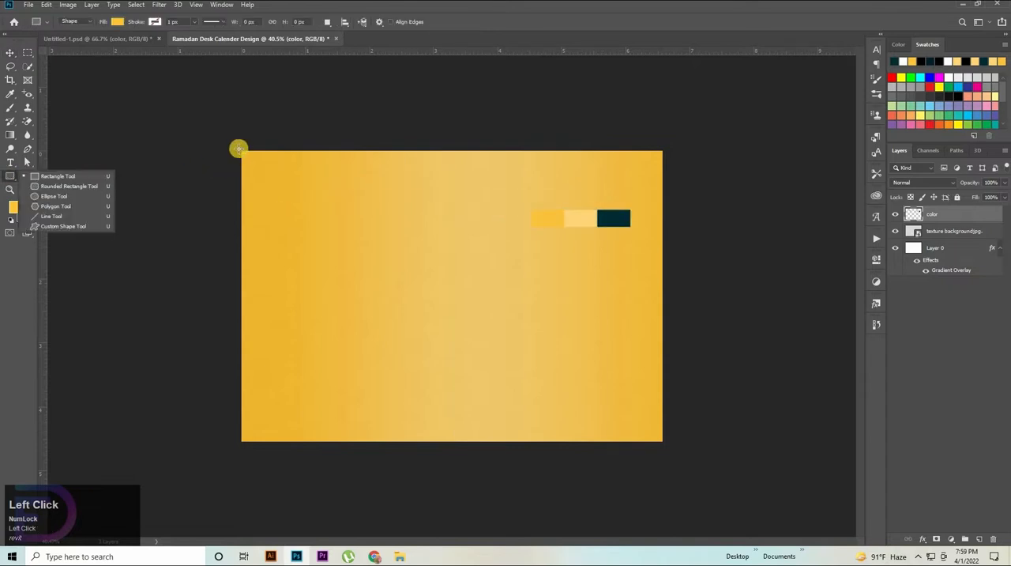
pyautogui.moveTo(252, 153); pyautogui.dragTo(456, 440)
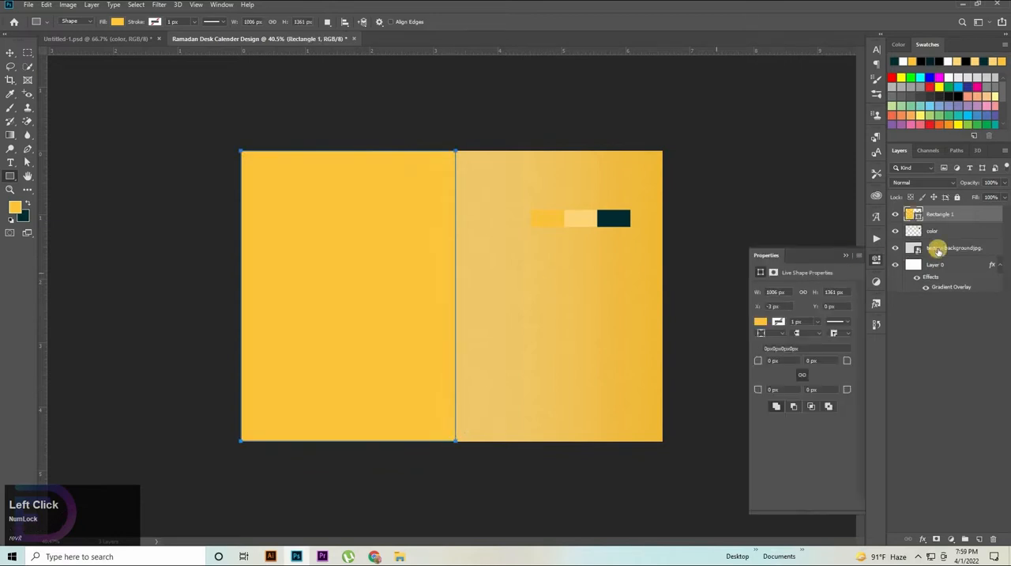
pyautogui.doubleClick(916, 213)
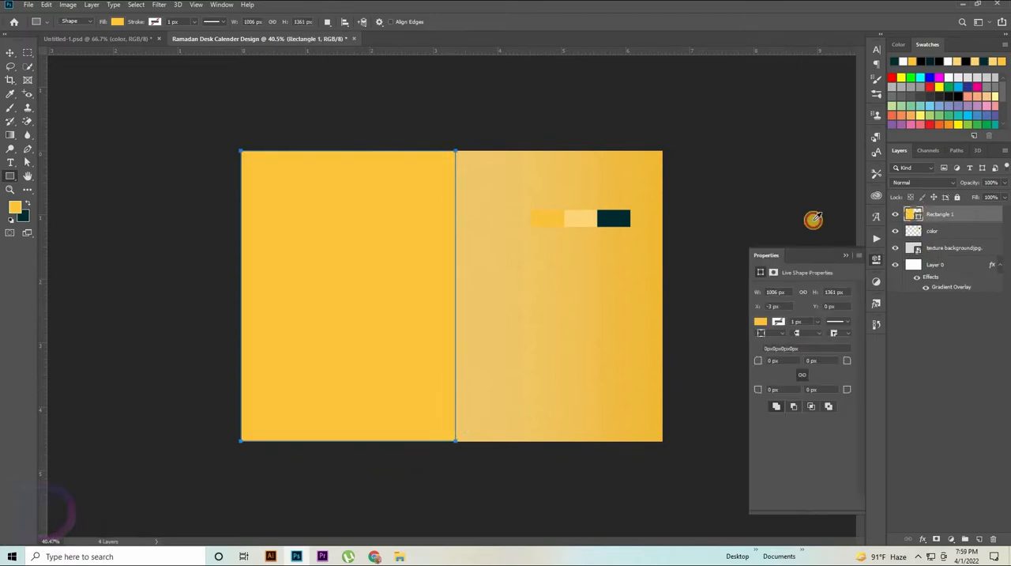
pyautogui.click(624, 218)
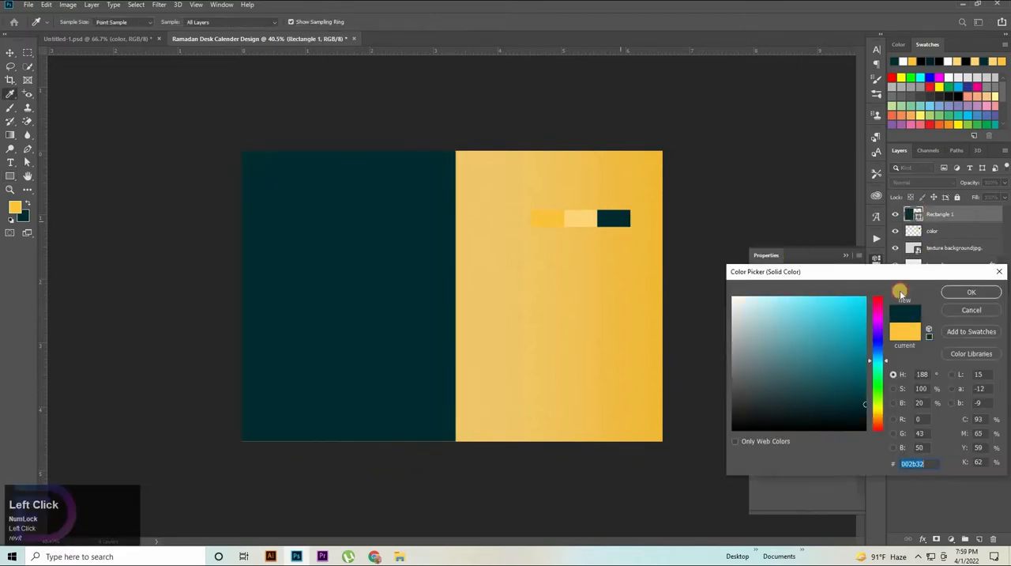
pyautogui.click(969, 294)
# Step: Stretch the teal rectangle's lower edge just past the canvas, to a height of about 1386 px, and deselect it
pyautogui.click(15, 51)
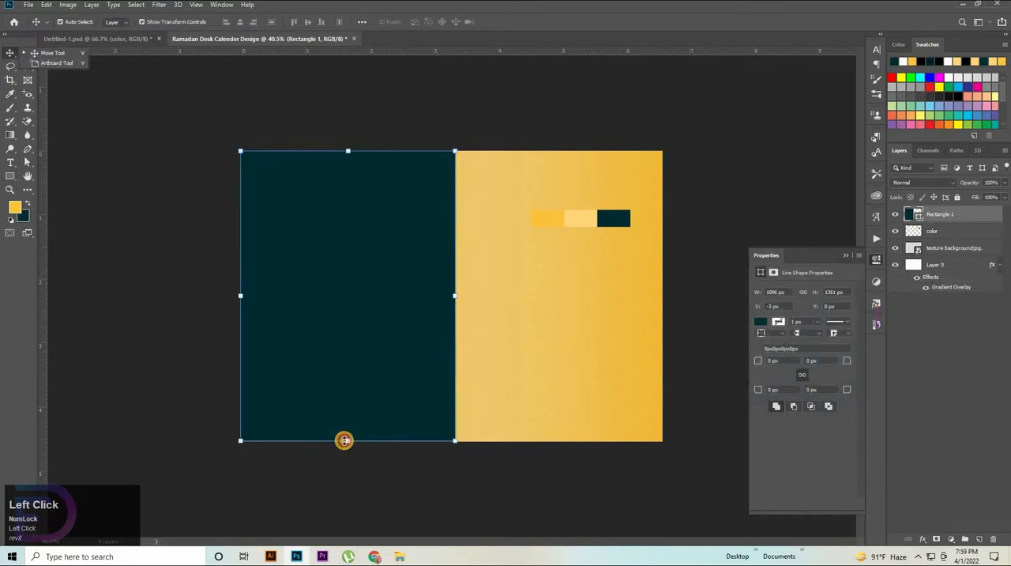
pyautogui.moveTo(347, 441); pyautogui.dragTo(363, 453)
pyautogui.click(574, 466)
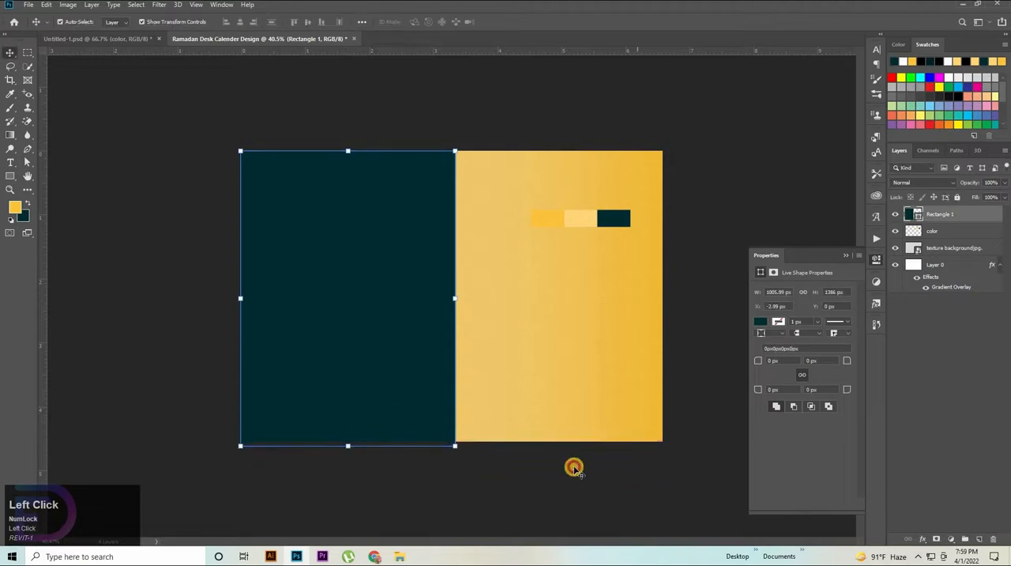
pyautogui.click(357, 311)
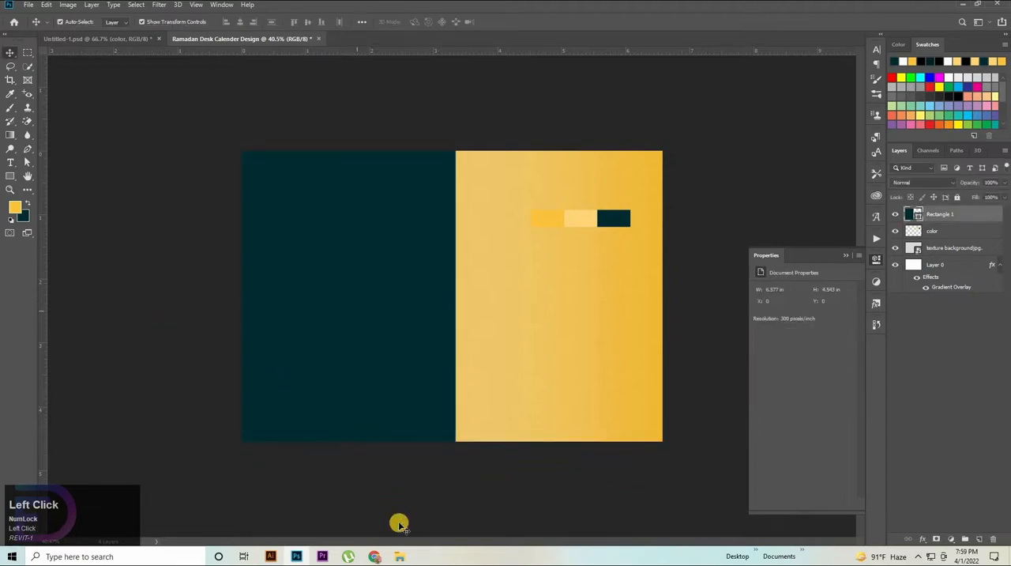
# Step: Place the geometric pattern image 829 over the teal rectangle, with its right edge aligned to the rectangle's right edge
pyautogui.click(400, 558)
pyautogui.moveTo(108, 74); pyautogui.dragTo(496, 344)
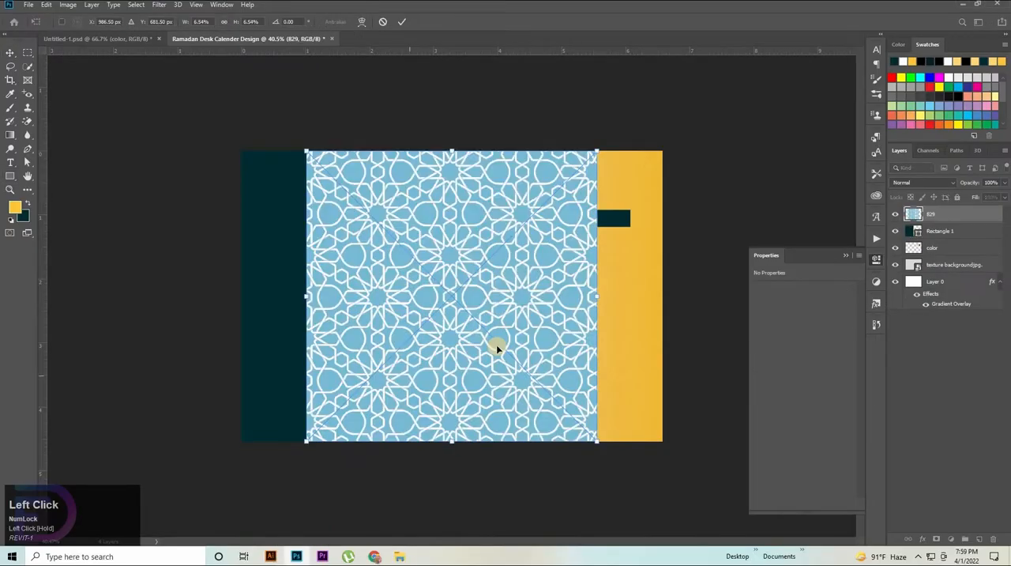
pyautogui.moveTo(518, 276); pyautogui.dragTo(678, 310)
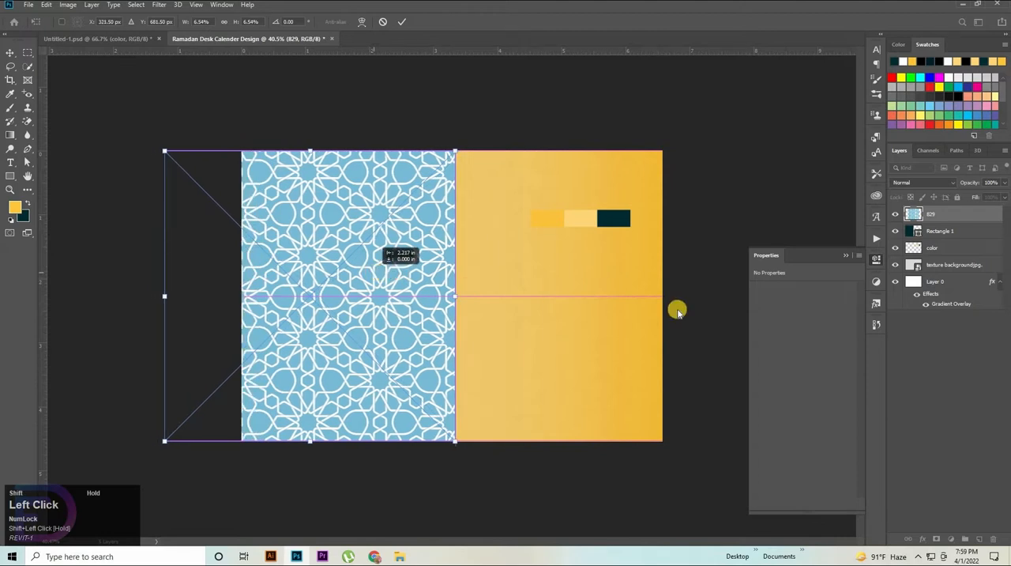
pyautogui.click(937, 216)
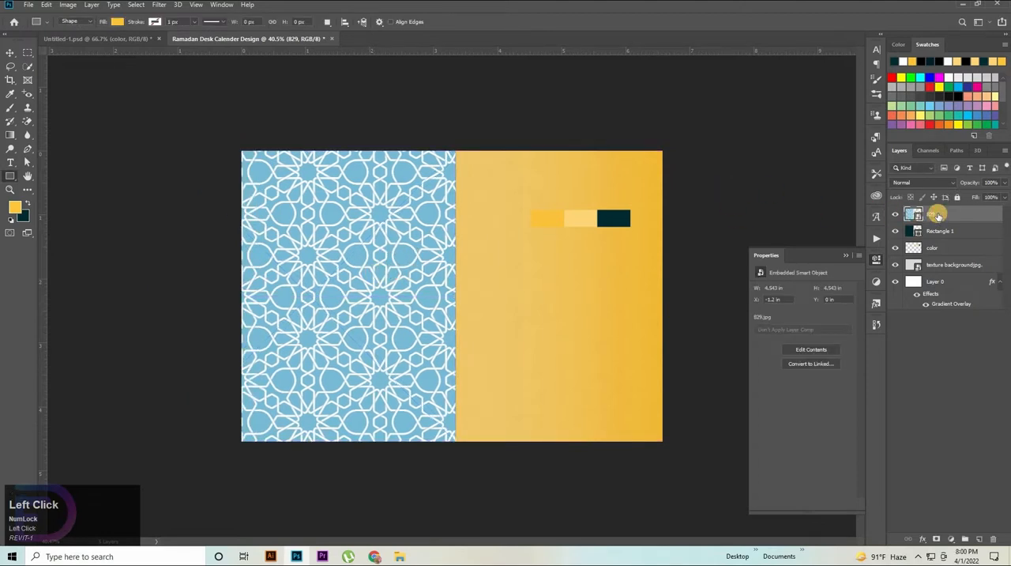
# Step: Set the blend mode of pattern layer 829 to Multiply and deselect the layer
pyautogui.click(941, 217)
pyautogui.click(927, 184)
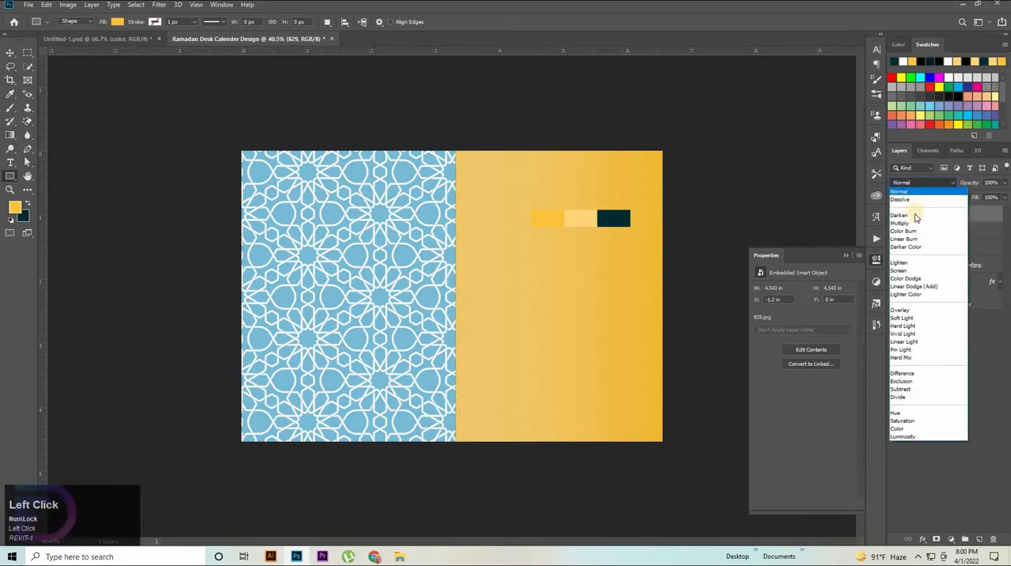
pyautogui.click(899, 225)
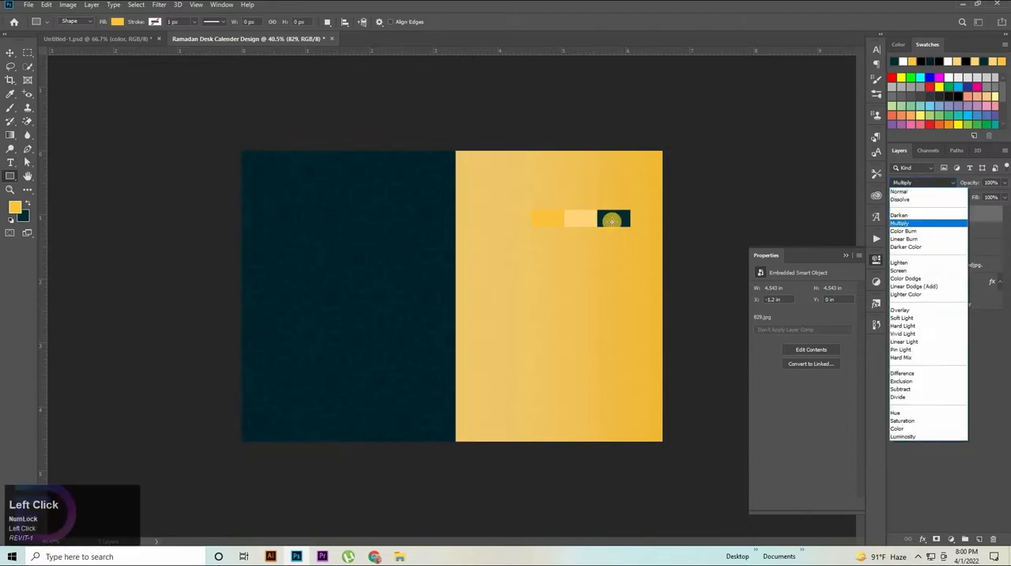
pyautogui.click(10, 53)
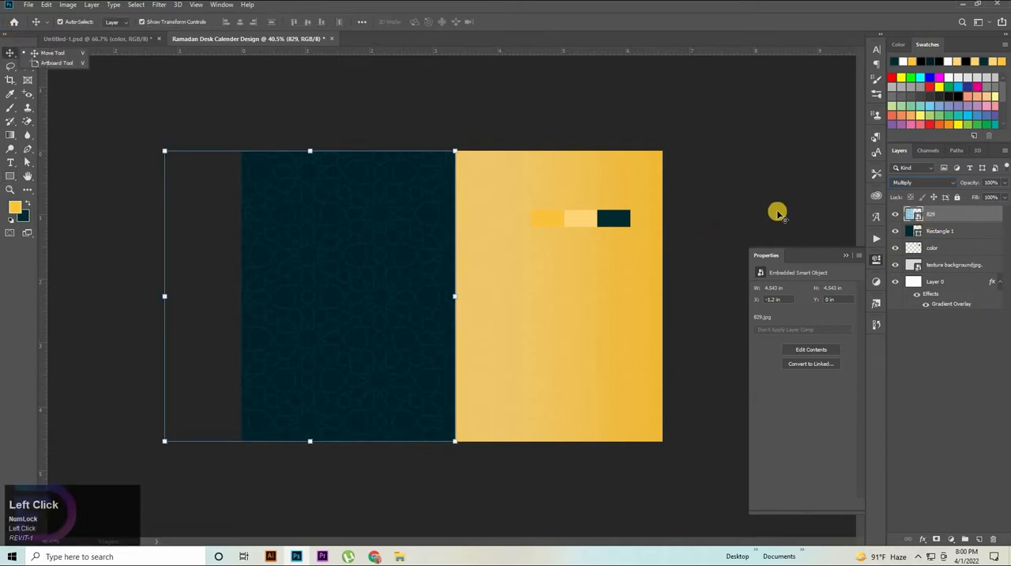
pyautogui.click(833, 246)
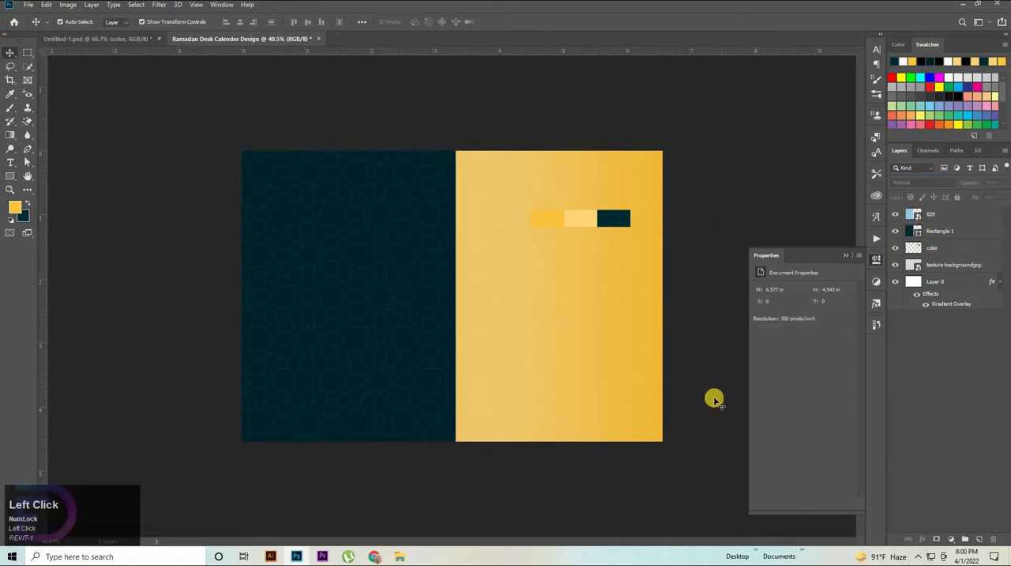
# Step: Add a new layer above the pattern and name it Brush
pyautogui.click(979, 538)
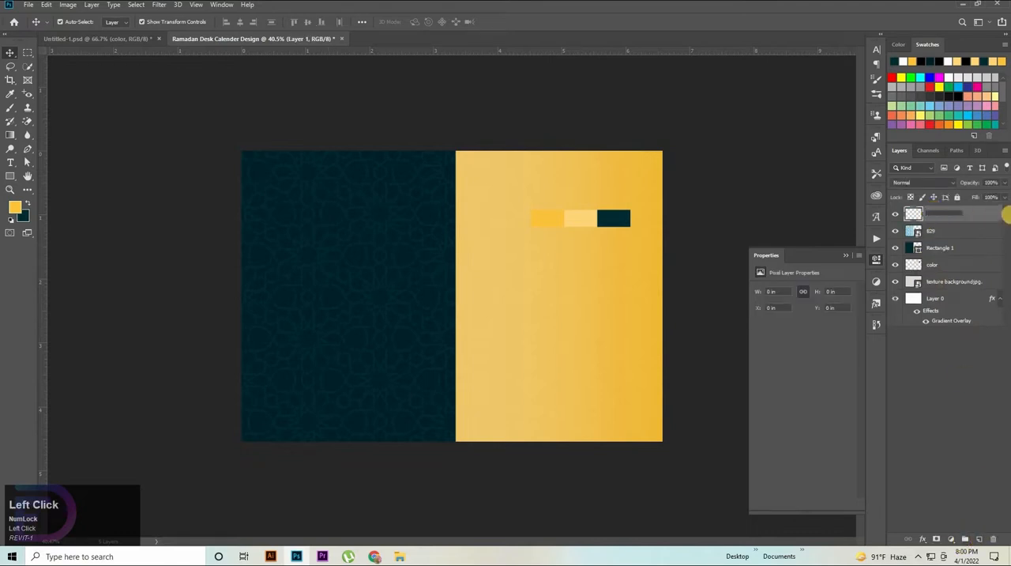
pyautogui.write('Brush')
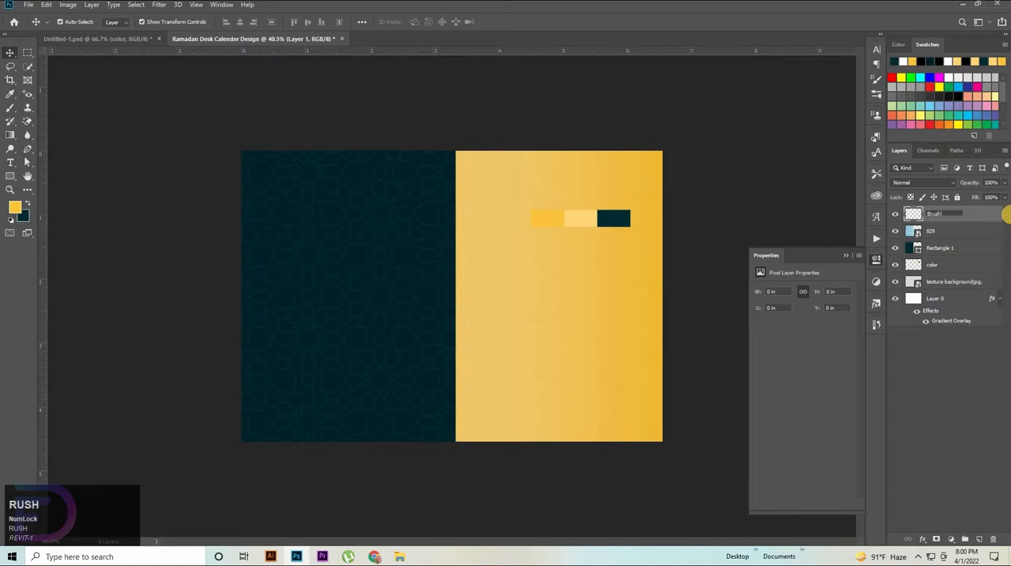
pyautogui.press('Return')
# Step: Set up a Soft Round brush with 0% hardness and a size of 1800 px
pyautogui.click(9, 108)
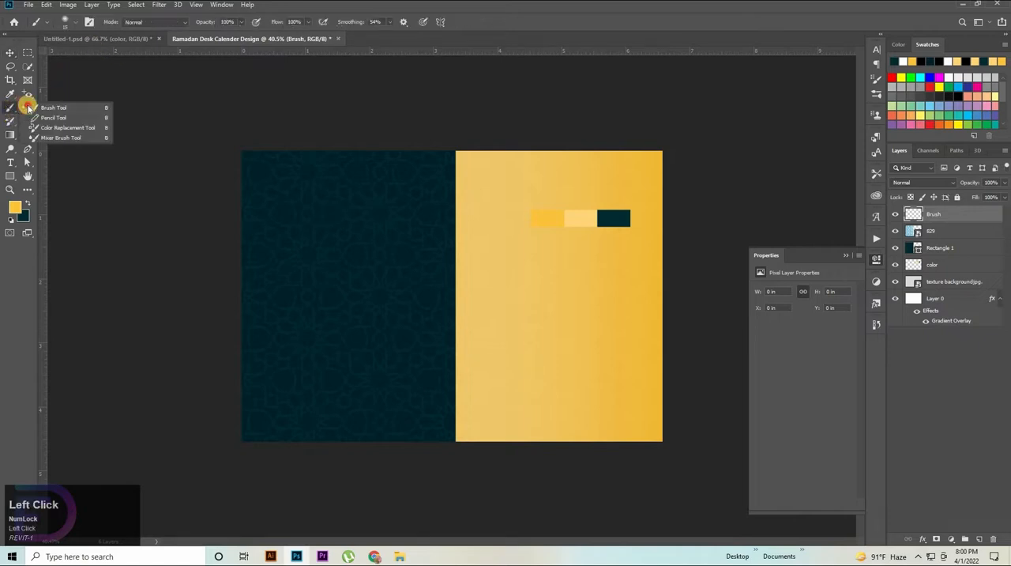
pyautogui.click(63, 106)
pyautogui.rightClick(630, 193)
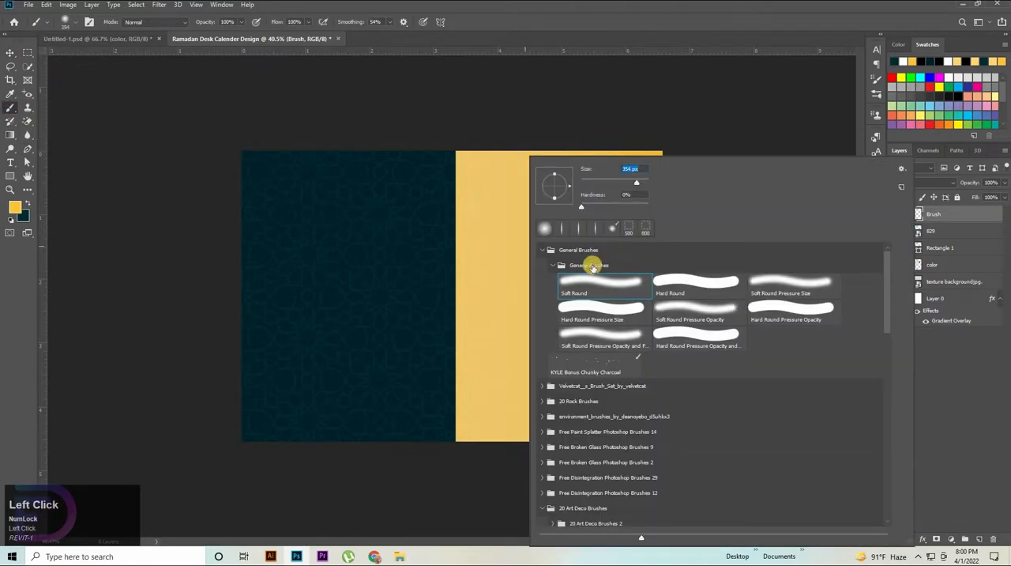
pyautogui.moveTo(637, 182); pyautogui.dragTo(644, 182)
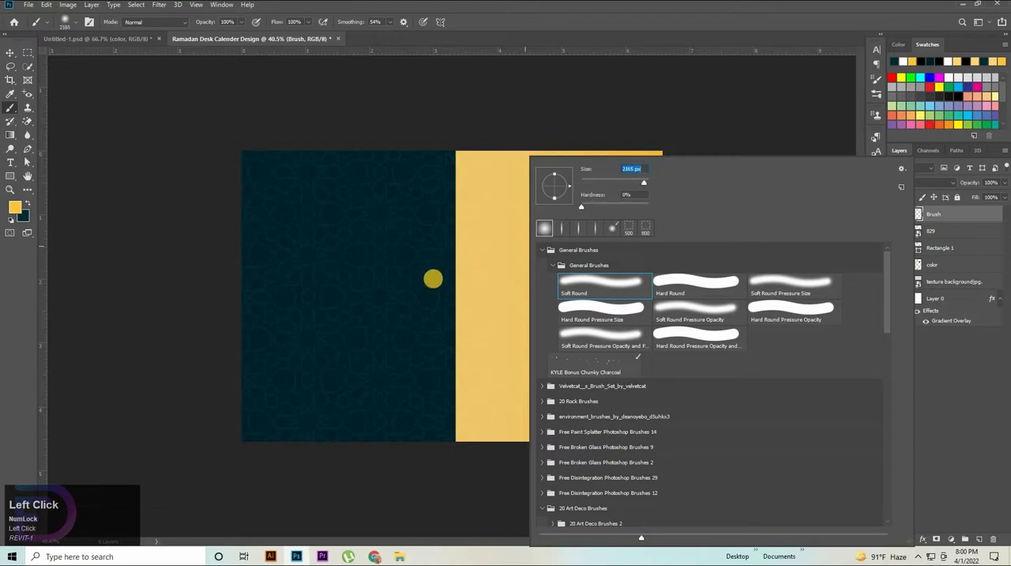
pyautogui.click(479, 285)
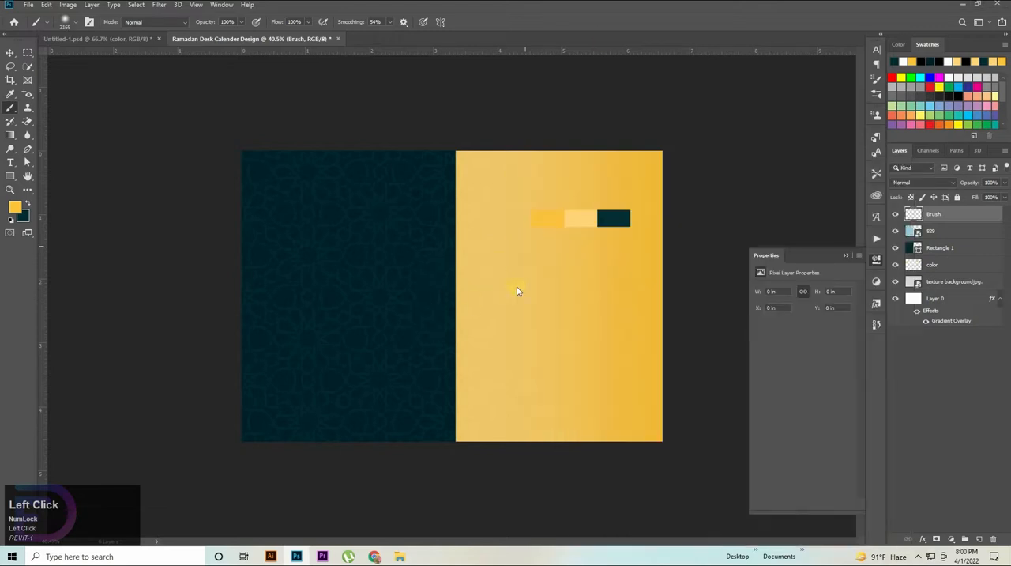
pyautogui.press('[')
pyautogui.click(469, 302)
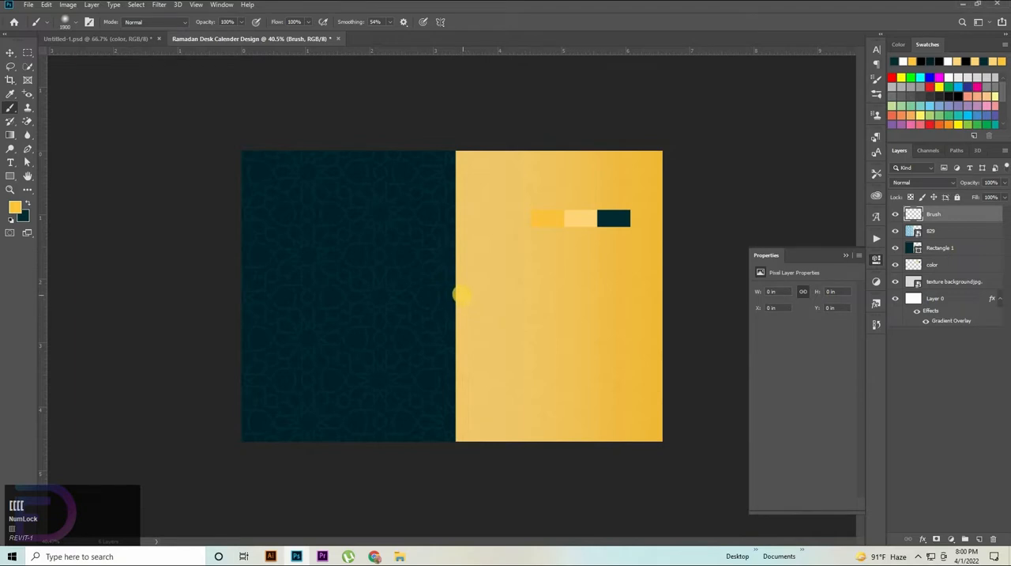
# Step: Reshape the round brush tip into a narrow vertical ellipse
pyautogui.rightClick(467, 297)
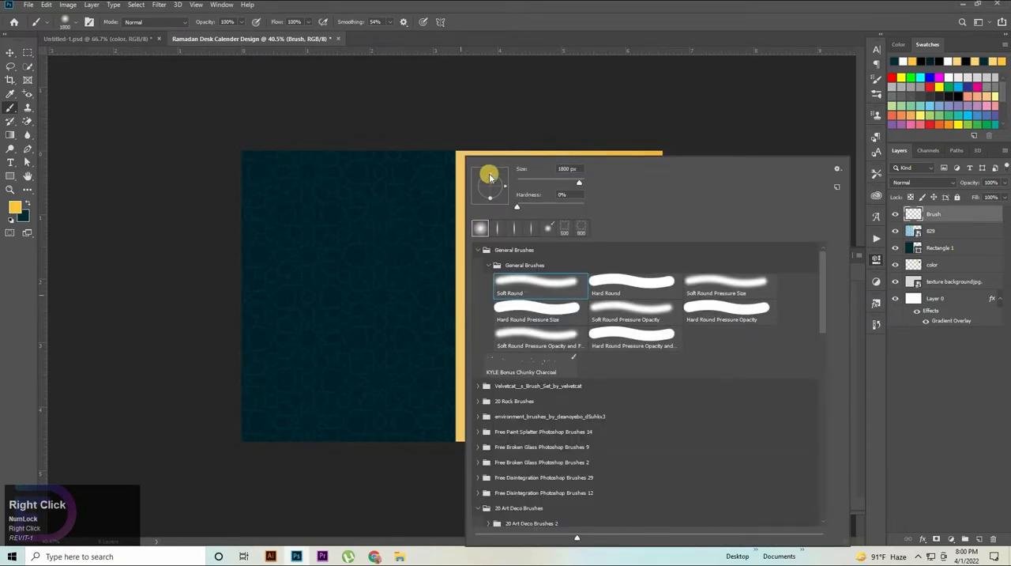
pyautogui.moveTo(493, 179); pyautogui.dragTo(496, 187)
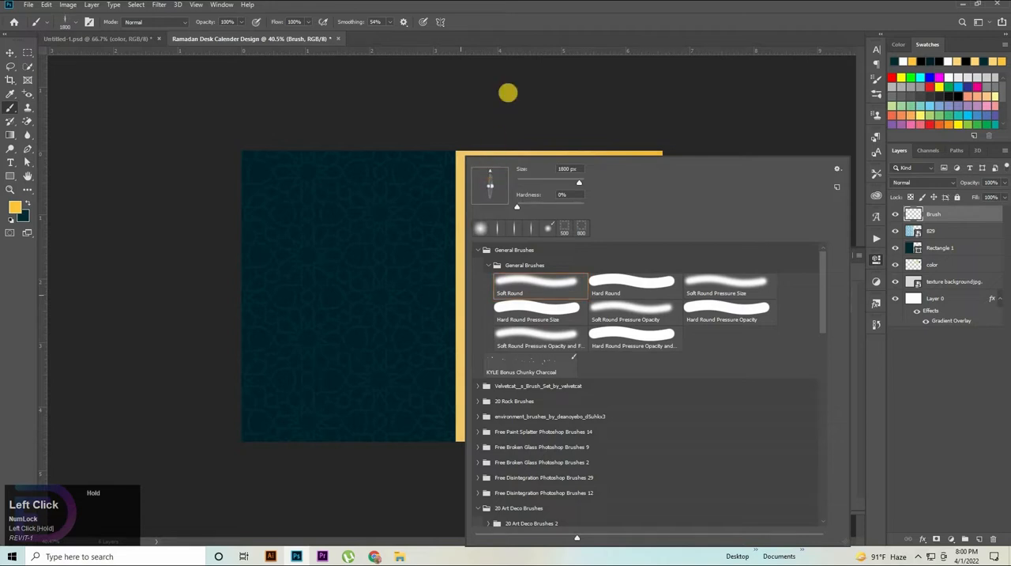
pyautogui.click(459, 292)
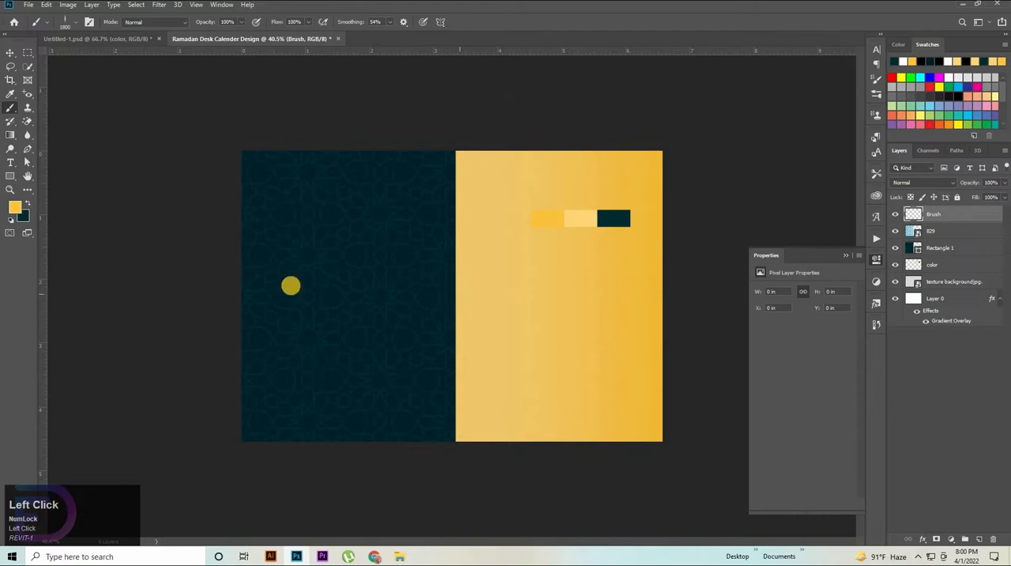
# Step: Set the foreground color to black for the brush
pyautogui.click(13, 207)
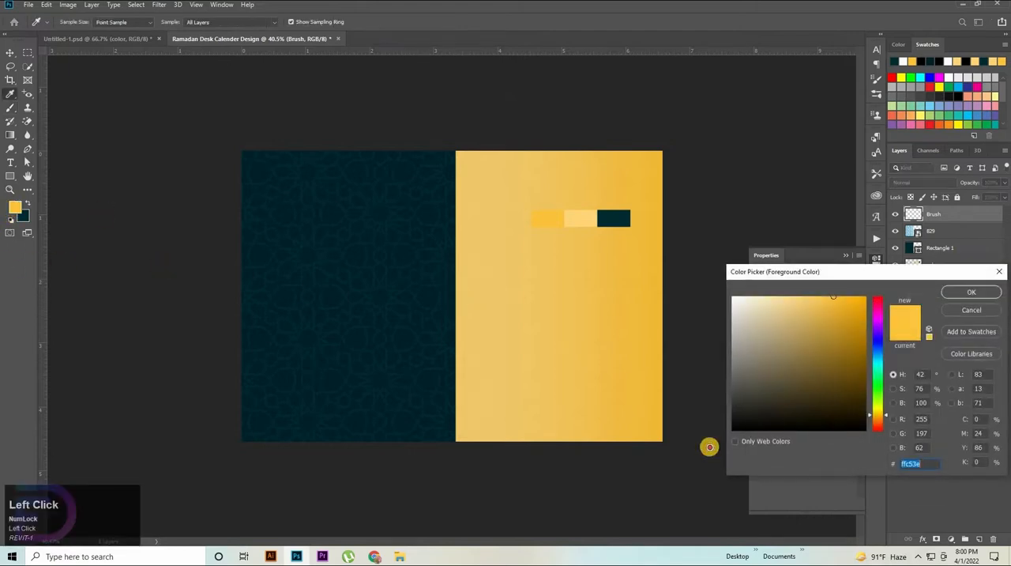
pyautogui.click(460, 434)
pyautogui.press('Return')
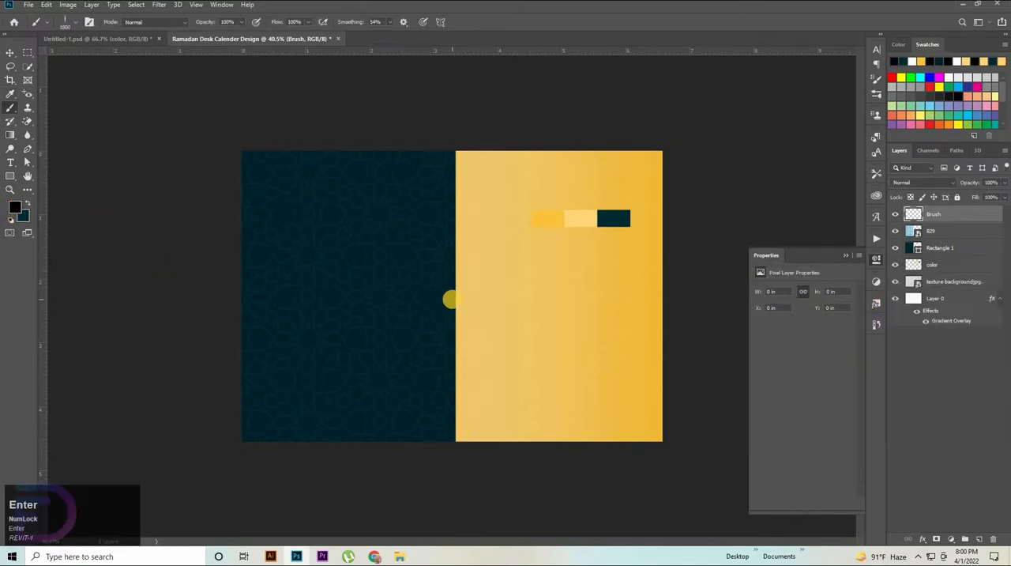
# Step: Try a single black shadow dab on the teal rectangle's right edge and undo it
pyautogui.click(455, 298)
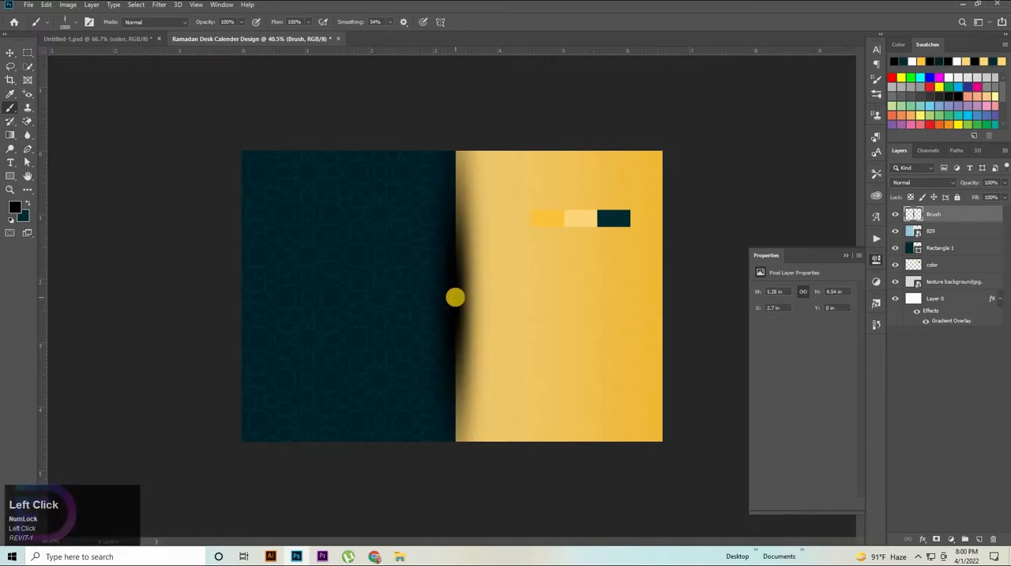
pyautogui.hotkey('ctrl', 'z')
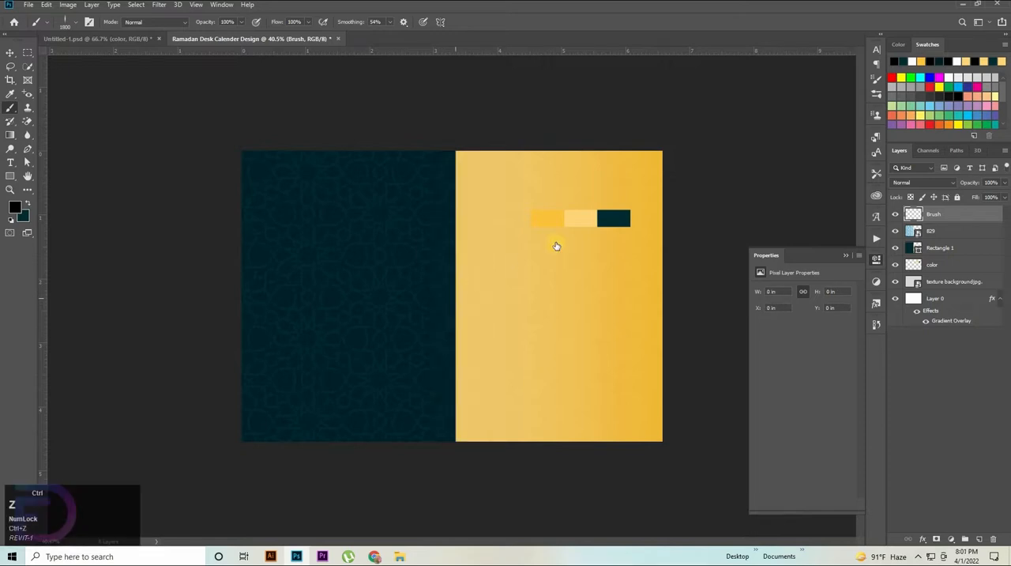
# Step: Set the elliptical brush's hardness to 20% and reduce its size to 1600 px
pyautogui.rightClick(554, 245)
pyautogui.click(512, 201)
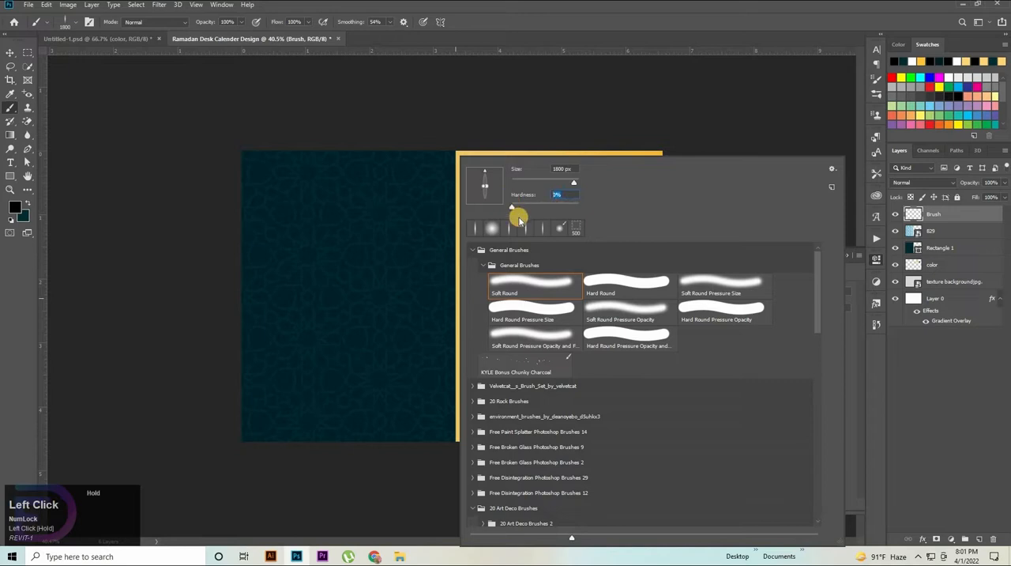
pyautogui.hotkey('shift', 'Up')
pyautogui.hotkey('shift', 'Up')
pyautogui.click(439, 304)
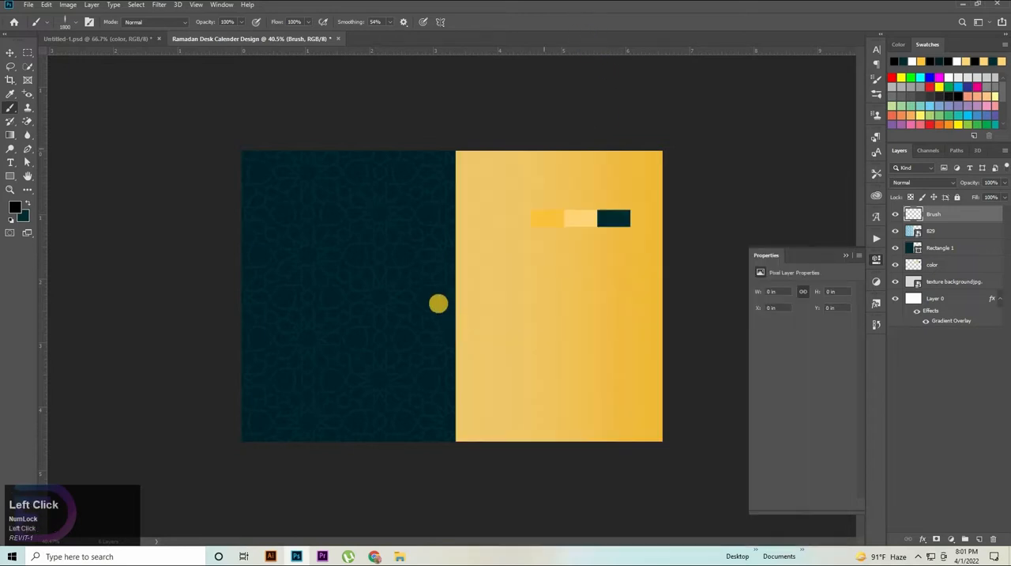
pyautogui.rightClick(458, 289)
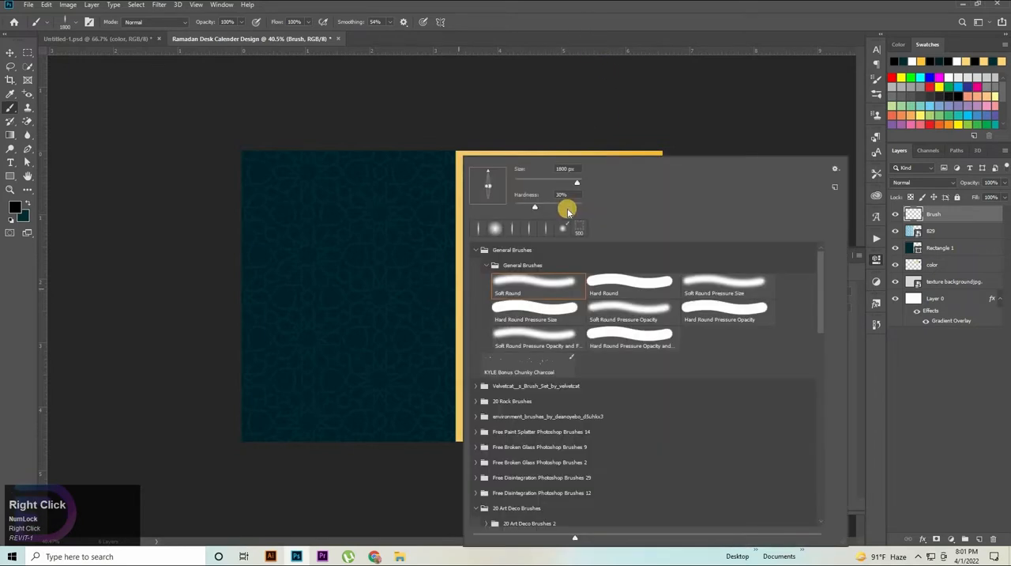
pyautogui.click(533, 199)
pyautogui.hotkey('shift', 'Up')
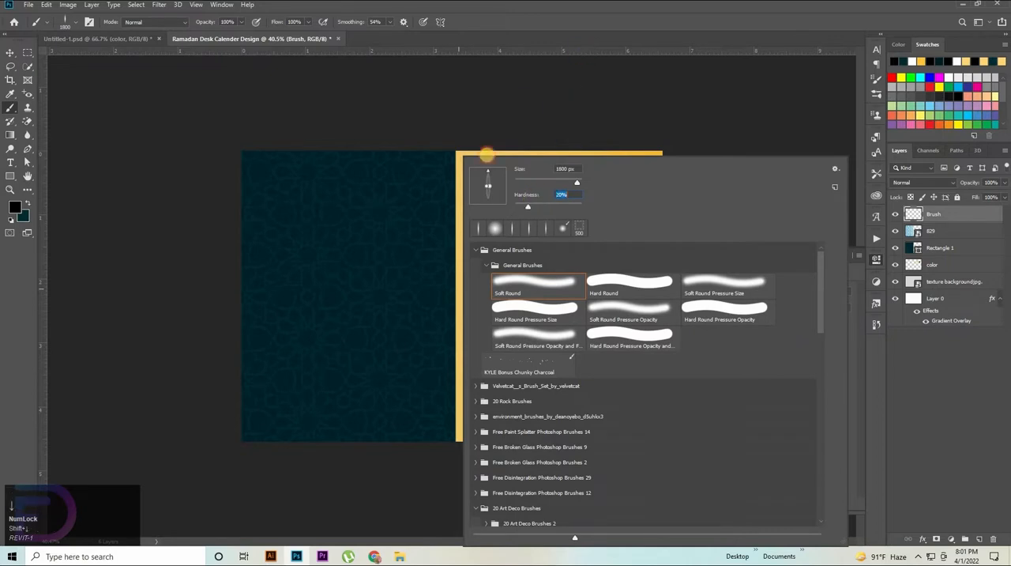
pyautogui.click(461, 312)
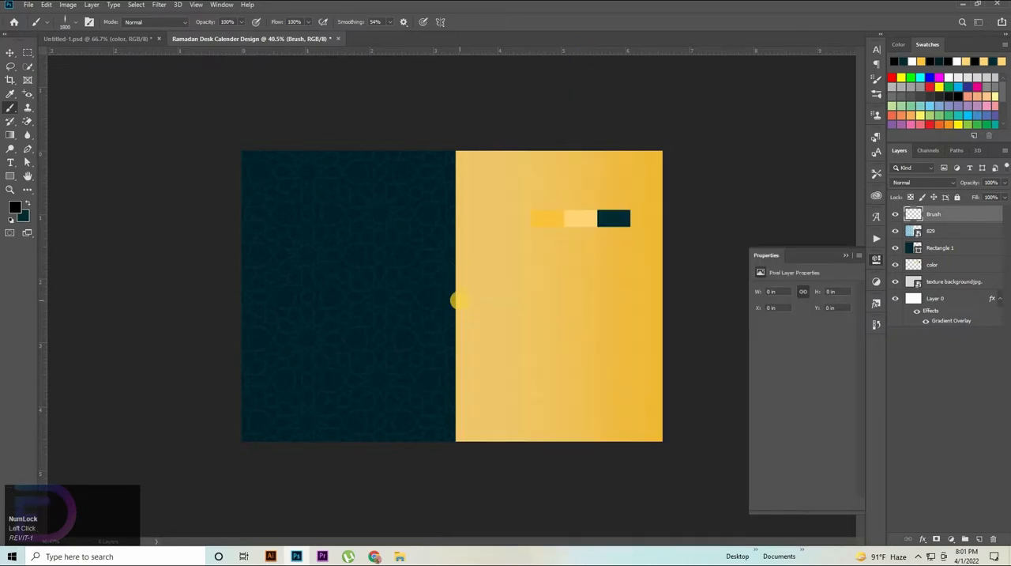
pyautogui.press('[')
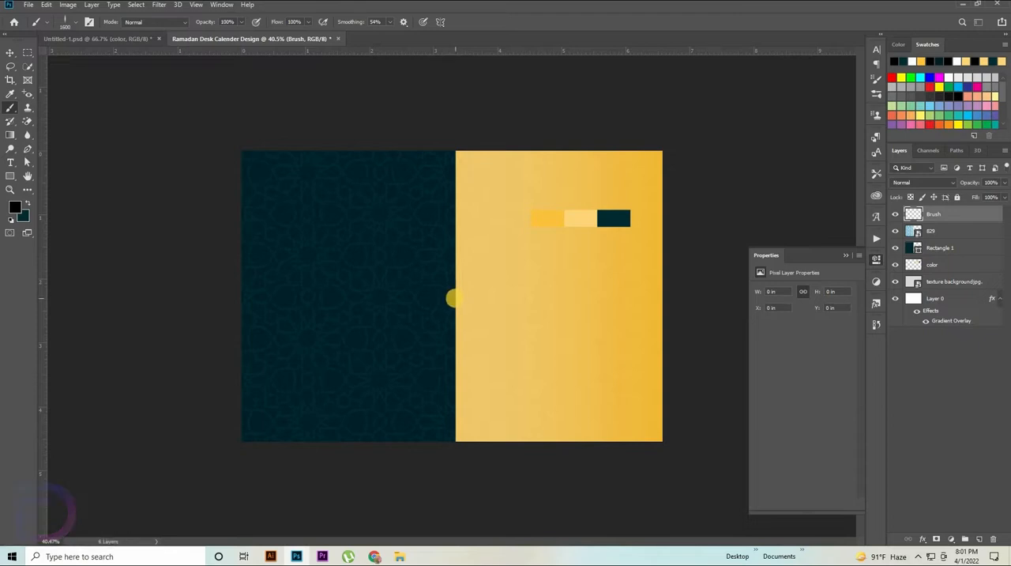
# Step: Paint one black shadow dab on the teal rectangle's right edge and move the Brush layer below Rectangle 1
pyautogui.click(455, 298)
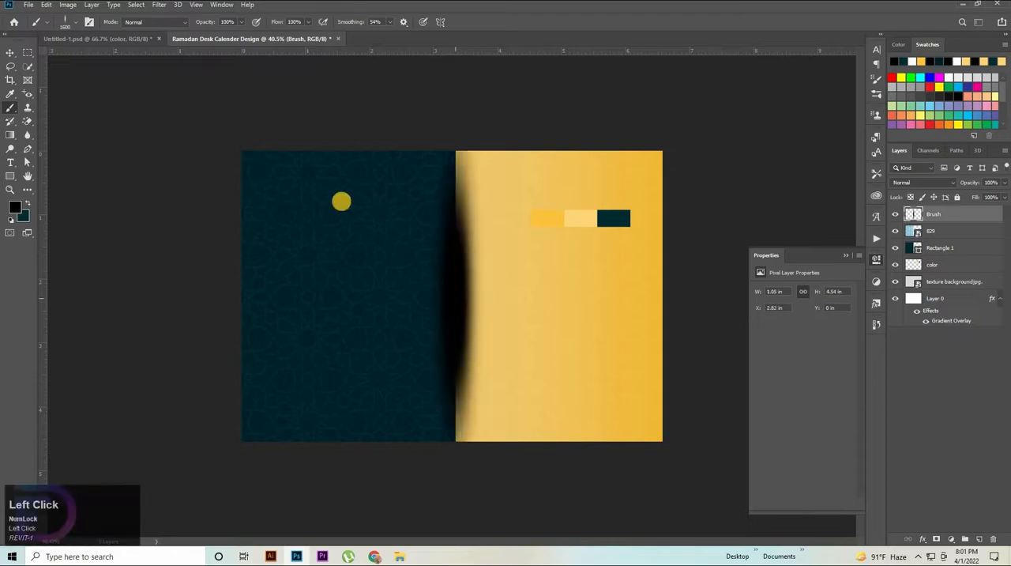
pyautogui.click(15, 53)
pyautogui.moveTo(939, 249); pyautogui.dragTo(937, 261)
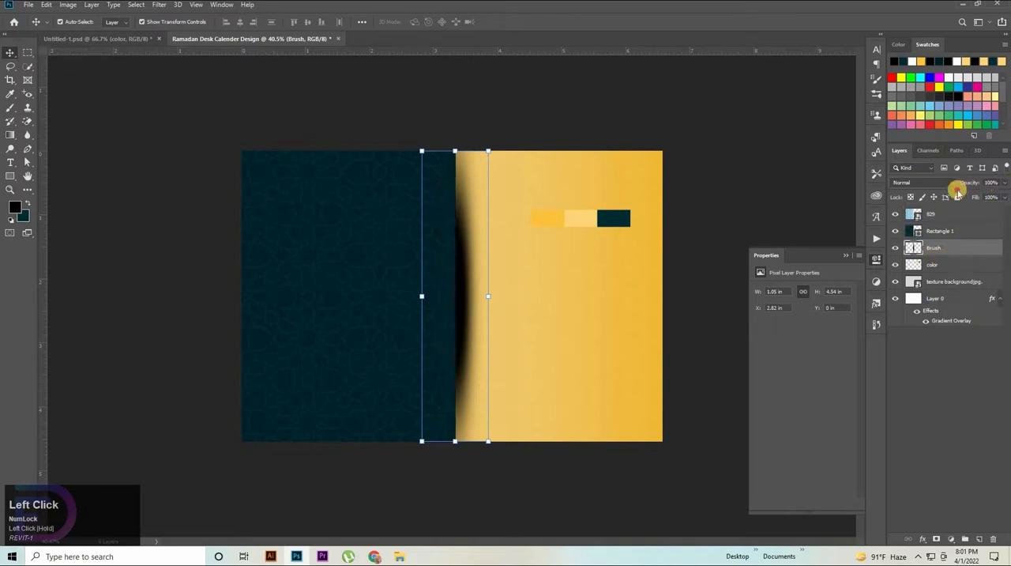
# Step: Set both the opacity and the fill of the Brush shadow layer to 90%
pyautogui.hotkey('shift', 'Down')
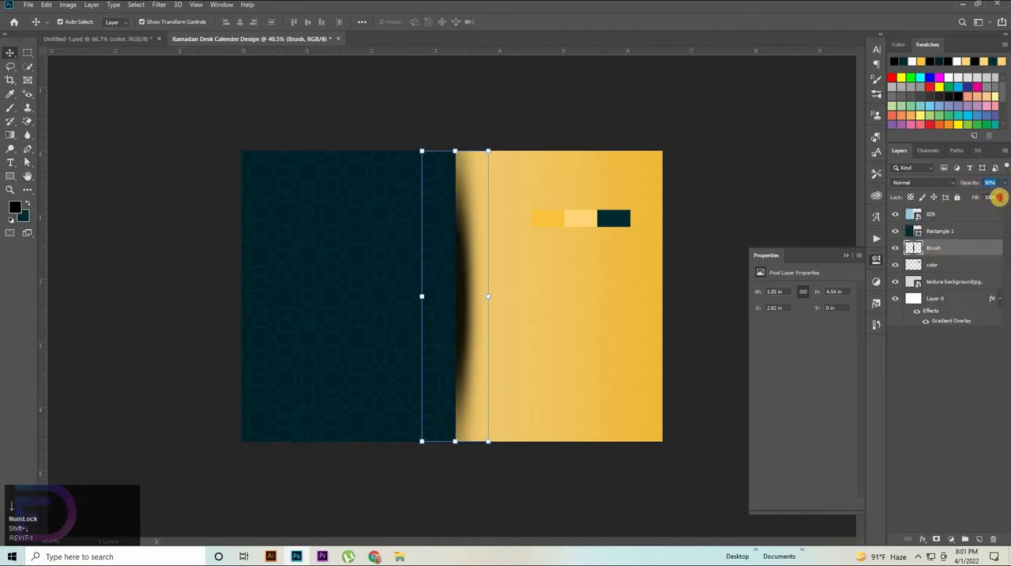
pyautogui.click(1000, 197)
pyautogui.hotkey('shift', 'Down')
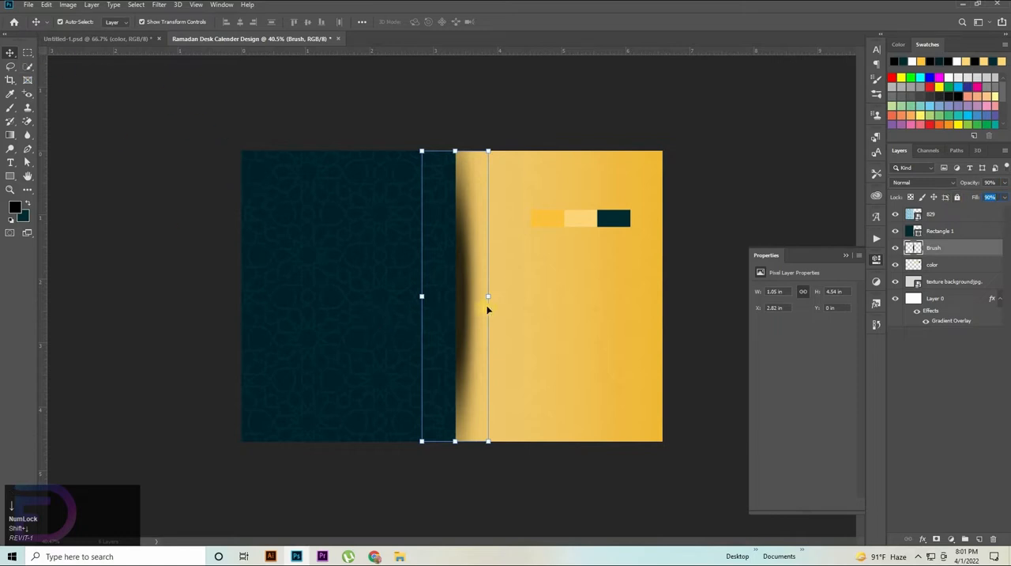
# Step: Scale the shadow to about 80% of its width and 106.5% of its height, extending it past the document's top and bottom edges
pyautogui.moveTo(488, 297); pyautogui.dragTo(476, 296)
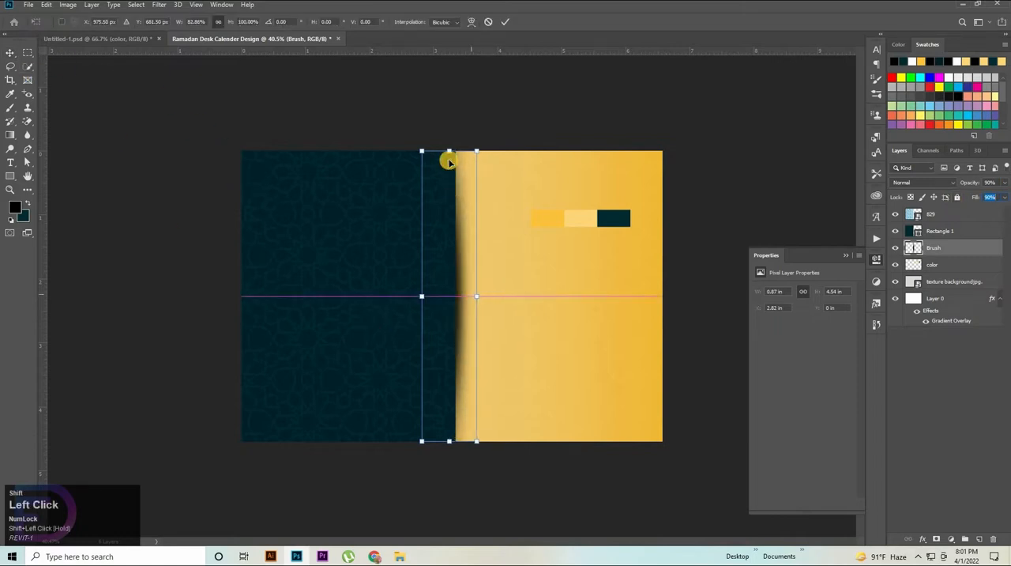
pyautogui.moveTo(449, 147); pyautogui.dragTo(449, 139)
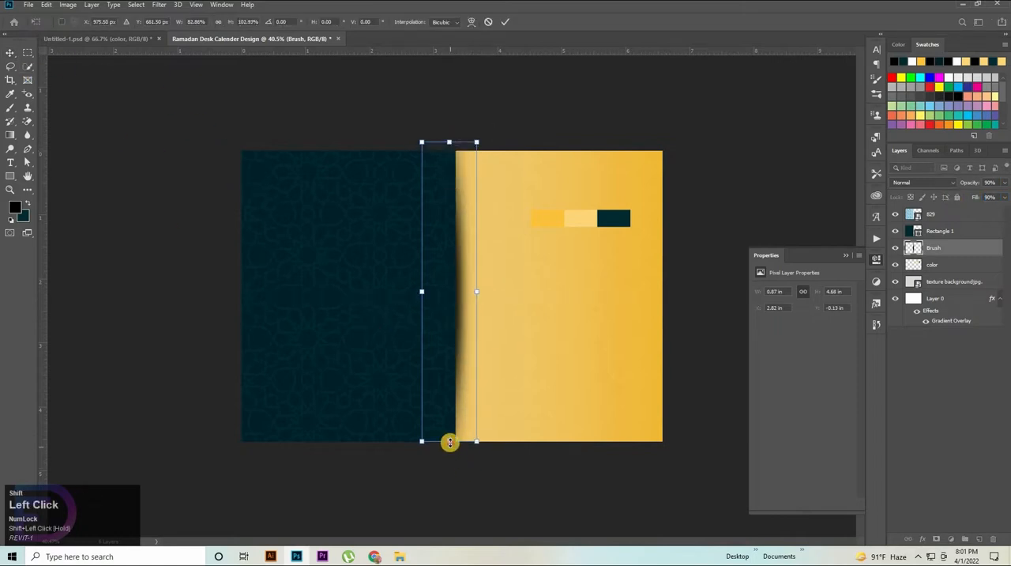
pyautogui.moveTo(449, 447); pyautogui.dragTo(449, 456)
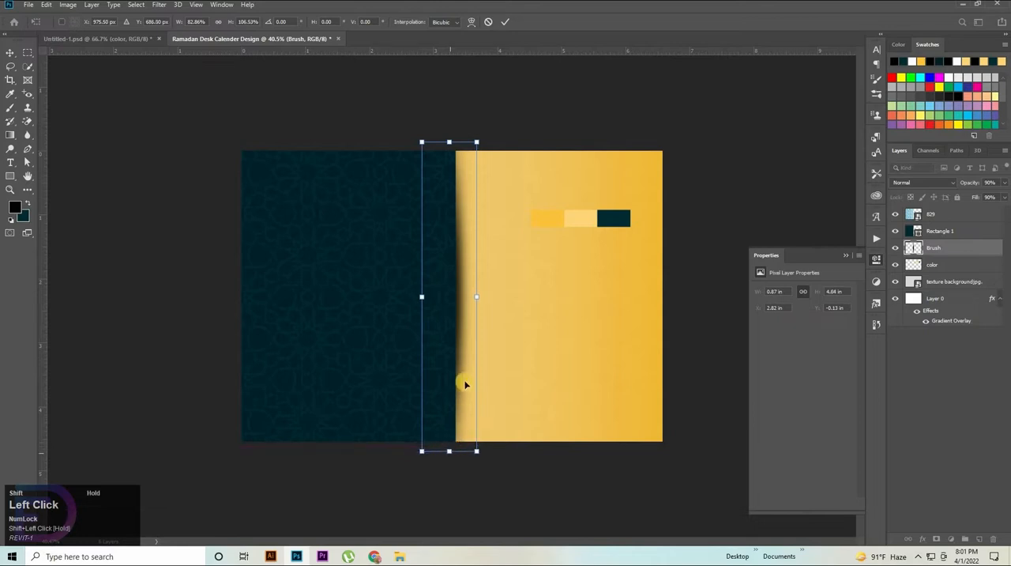
pyautogui.moveTo(478, 301); pyautogui.dragTo(475, 299)
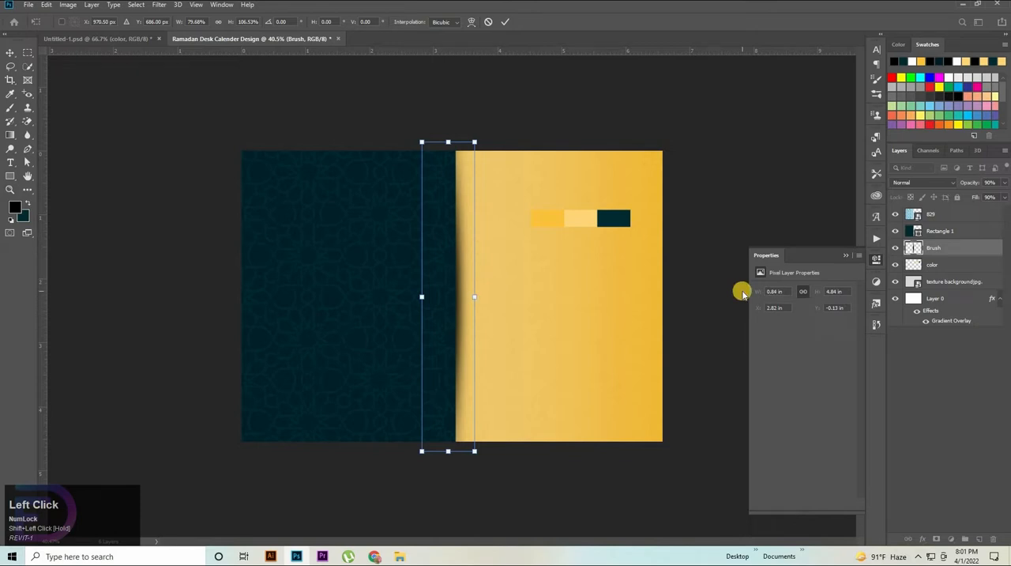
# Step: Narrow the shadow to about 76.5% width and nudge it slightly down and right along the teal rectangle's edge
pyautogui.press('Right')
pyautogui.press('Down')
pyautogui.press('Down')
pyautogui.press('Down')
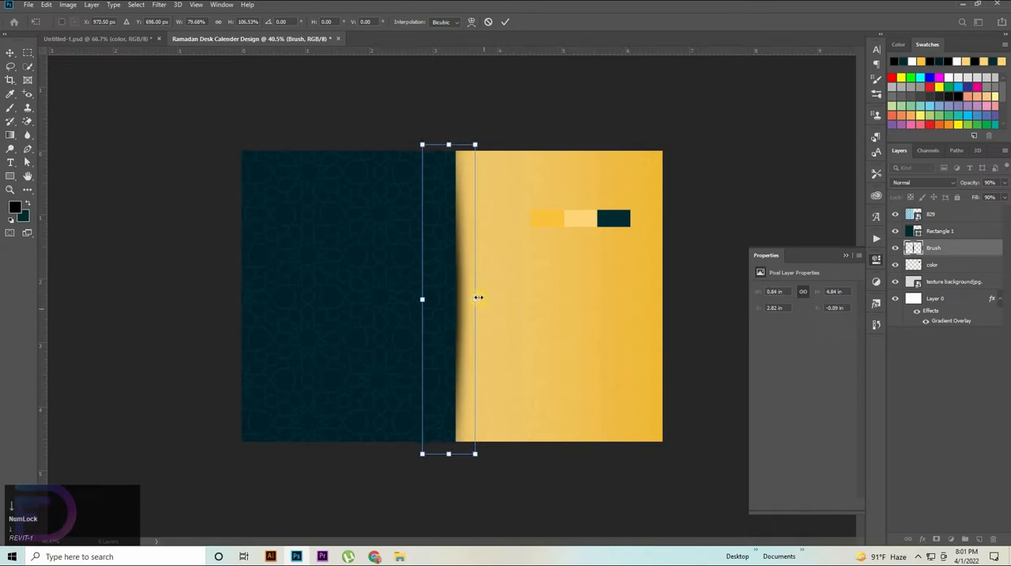
pyautogui.keyDown('shift'); pyautogui.click(478, 297); pyautogui.keyUp('shift')
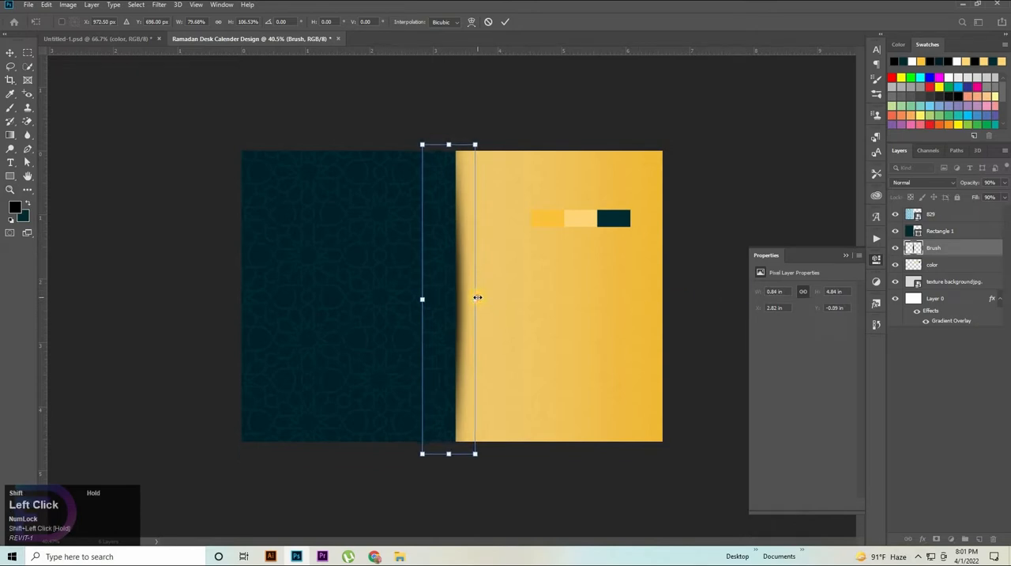
pyautogui.moveTo(469, 300); pyautogui.dragTo(476, 297)
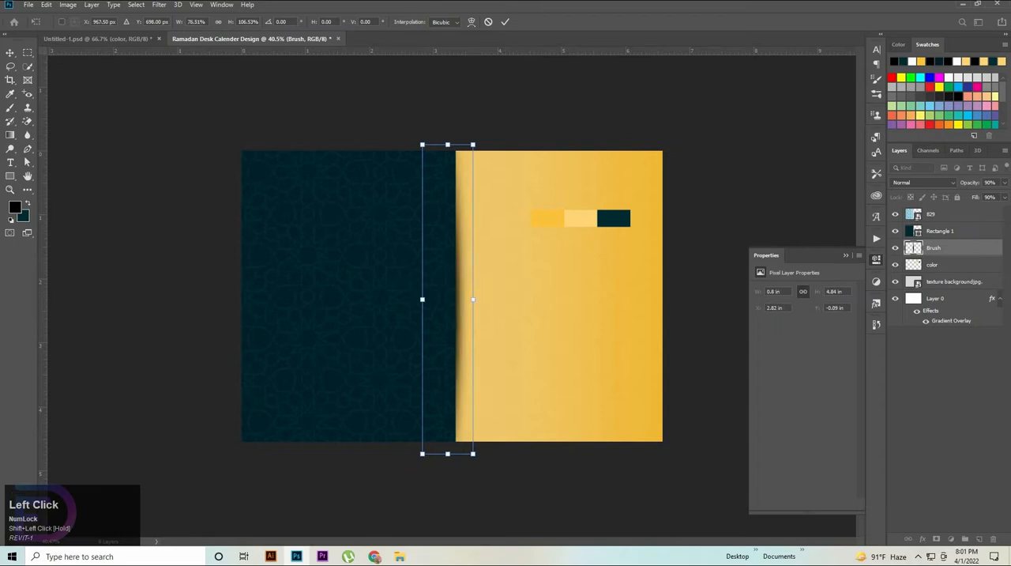
pyautogui.press('Right')
pyautogui.press('Right')
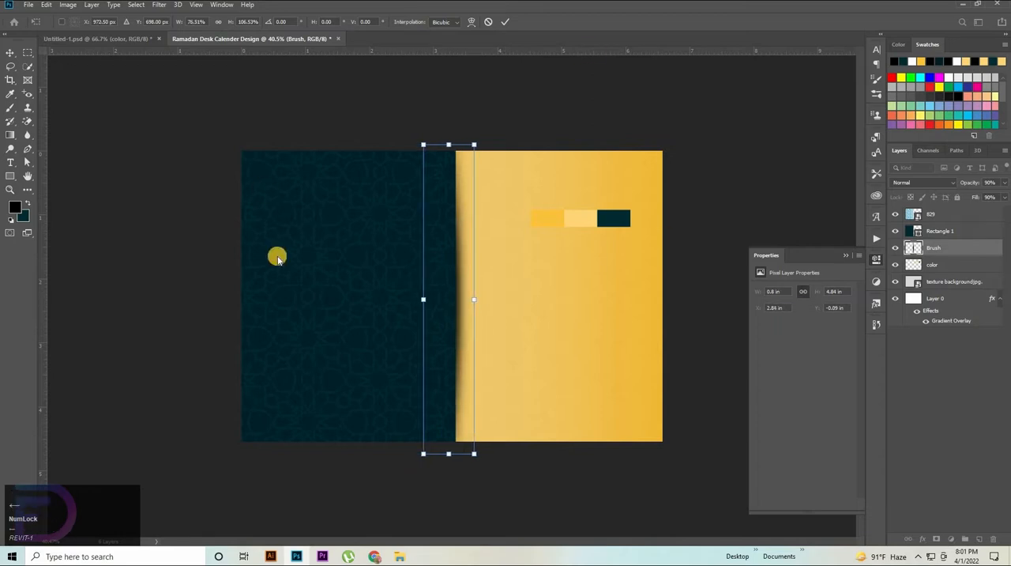
pyautogui.click(193, 273)
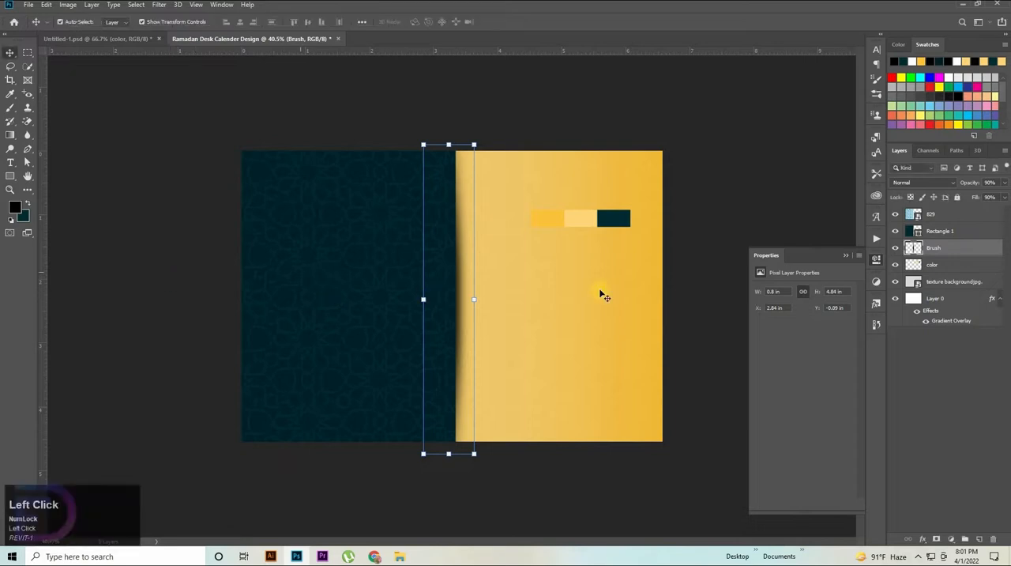
pyautogui.click(669, 286)
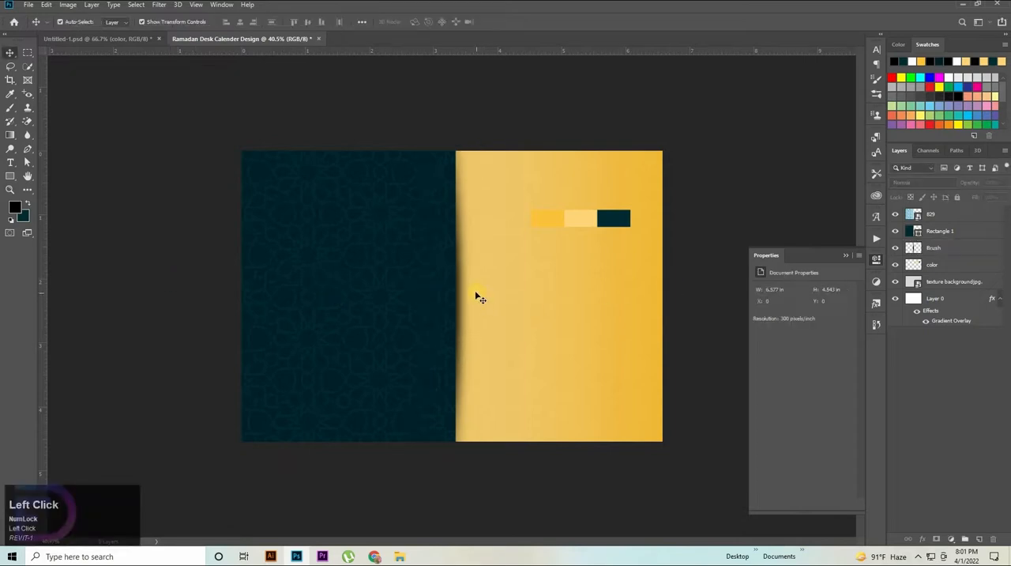
# Step: Lock the texture background layer and Layer 0
pyautogui.click(400, 556)
pyautogui.click(964, 282)
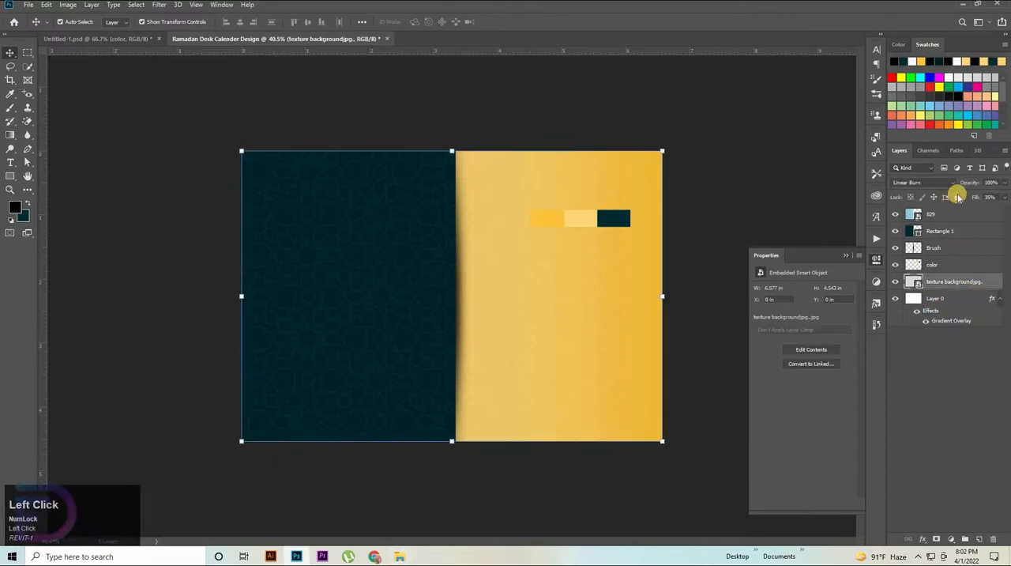
pyautogui.click(971, 303)
pyautogui.click(957, 198)
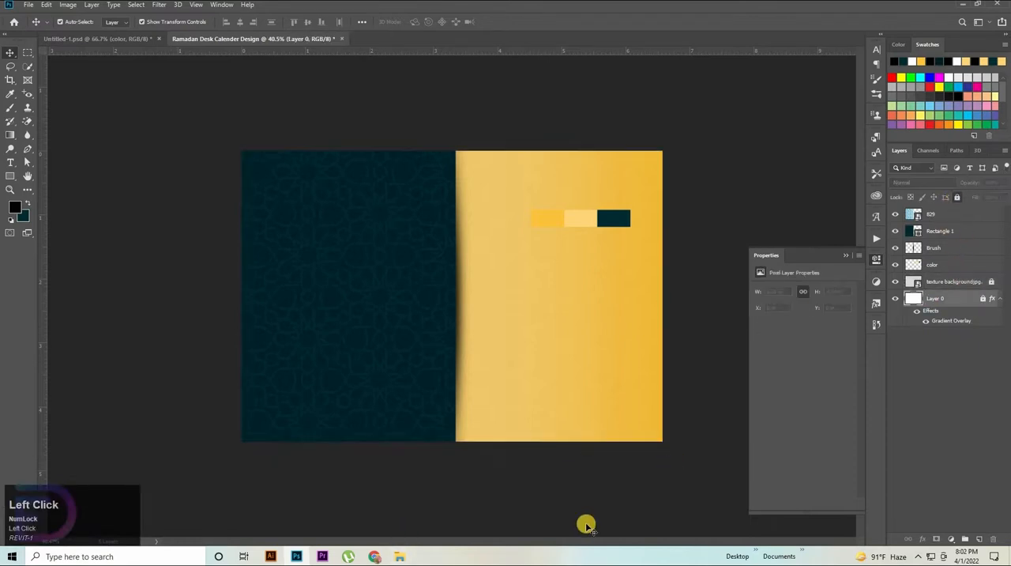
# Step: Open mandala-design.psd and delete the gradient overlay effect from its mandala layer
pyautogui.click(392, 558)
pyautogui.doubleClick(235, 79)
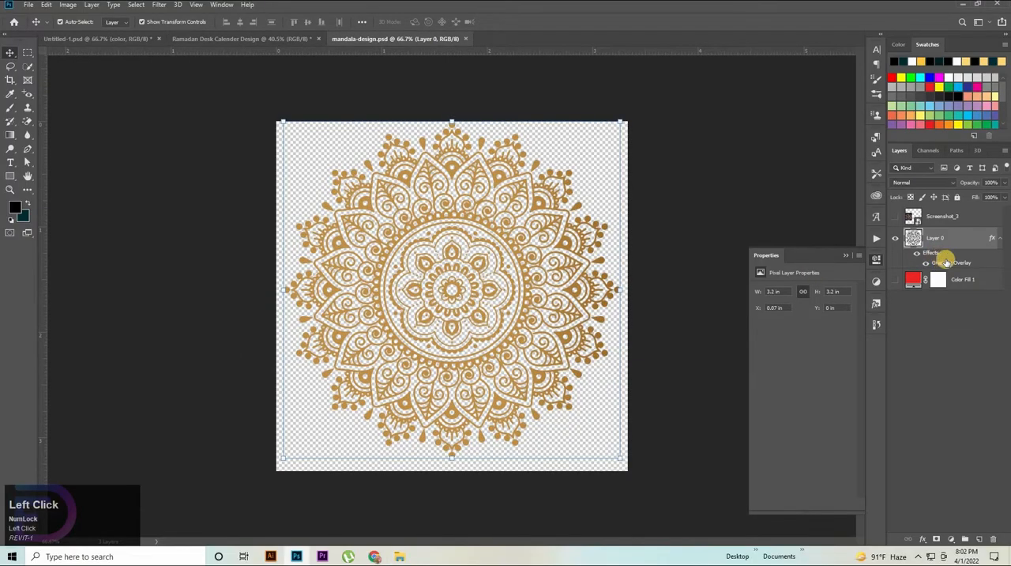
pyautogui.moveTo(946, 261); pyautogui.dragTo(994, 538)
# Step: Apply a dark teal (002b32) color overlay to the mandala, sampled from the current background color
pyautogui.doubleClick(954, 236)
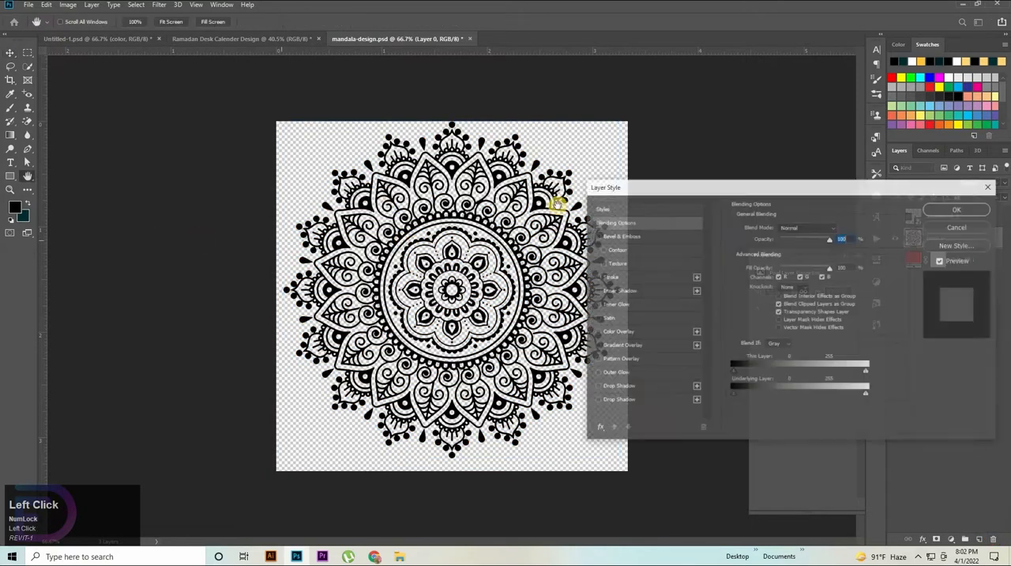
pyautogui.click(607, 331)
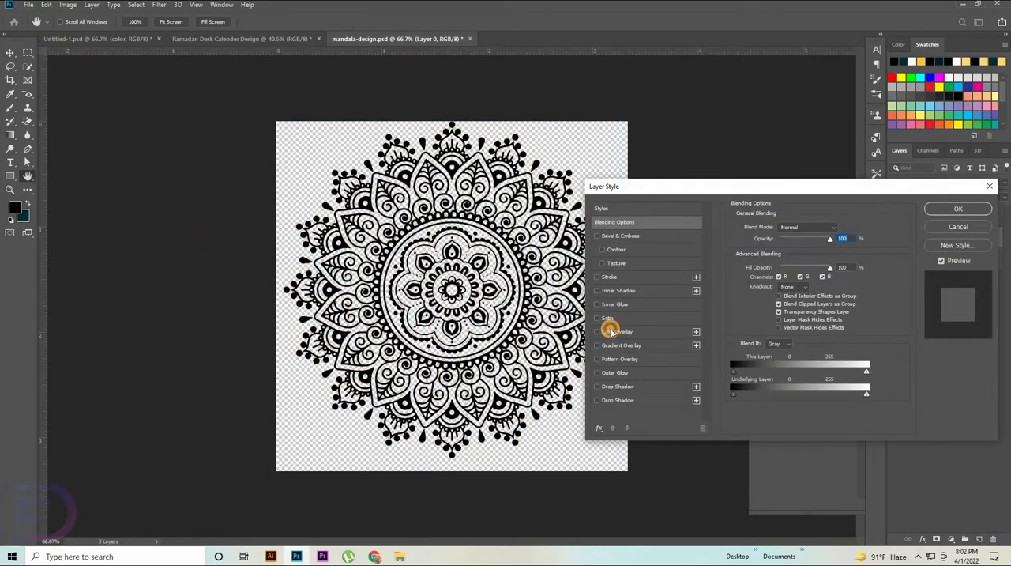
pyautogui.click(20, 215)
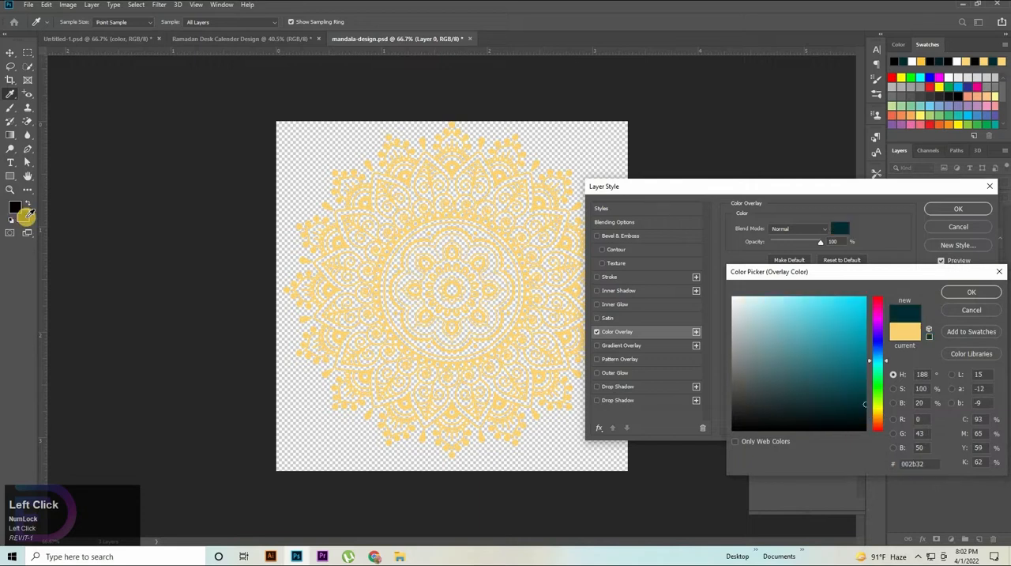
pyautogui.press('Return')
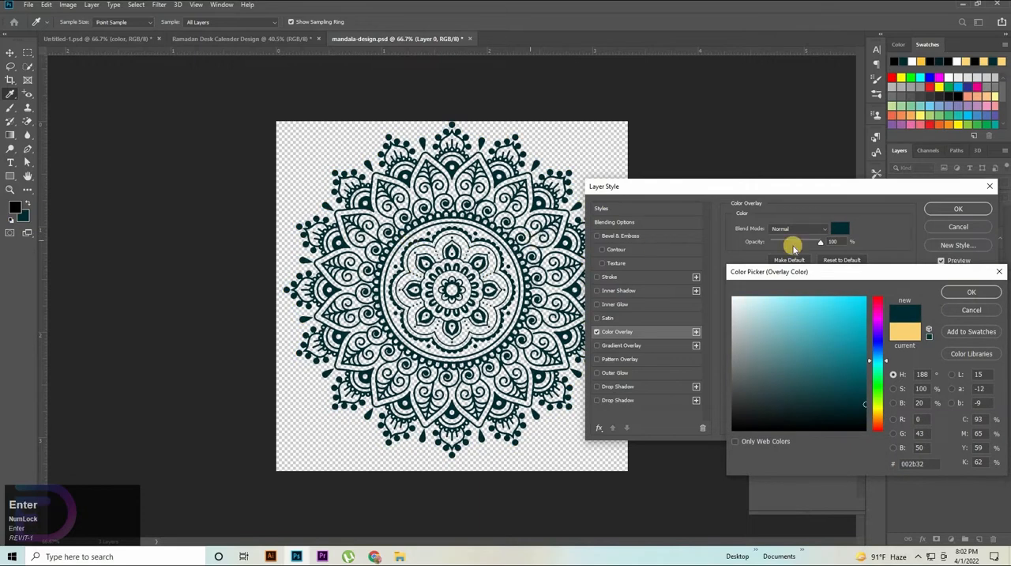
pyautogui.click(972, 292)
pyautogui.click(958, 209)
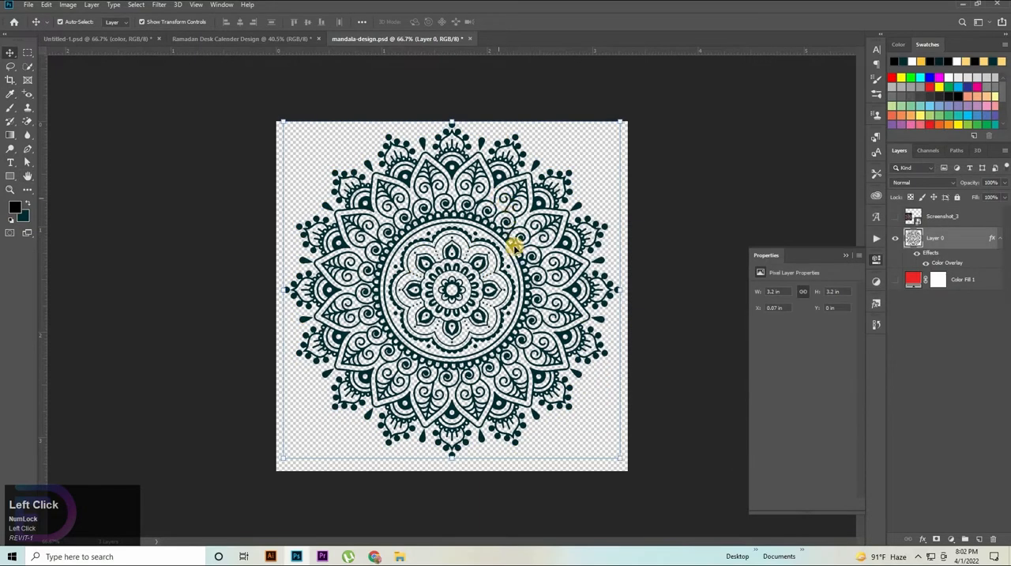
# Step: Bring the mandala into the Ramadan desk calendar document and place it half cut off by the golden area's bottom edge
pyautogui.moveTo(484, 286); pyautogui.dragTo(559, 503)
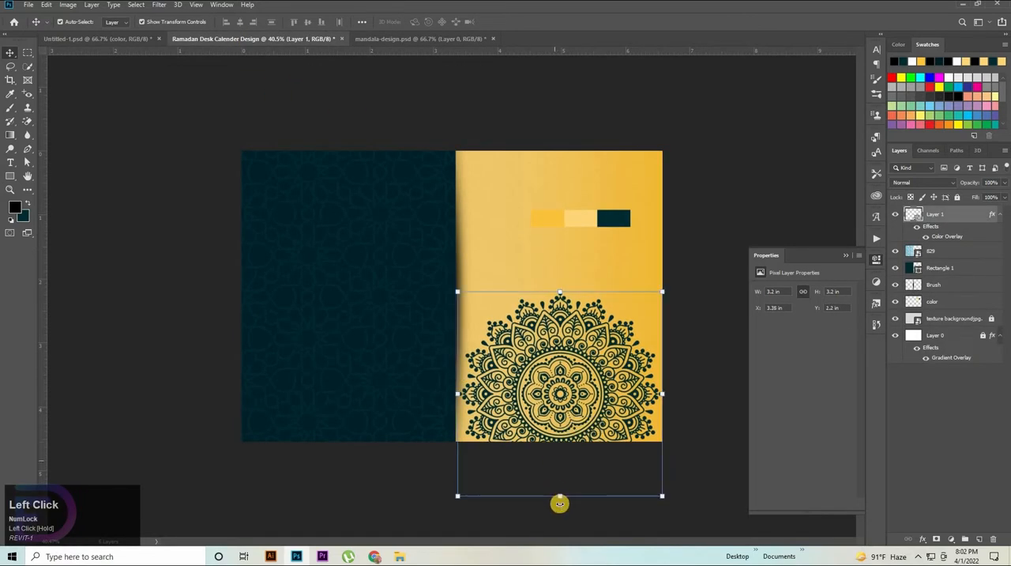
pyautogui.click(560, 501)
pyautogui.moveTo(561, 379); pyautogui.dragTo(562, 419)
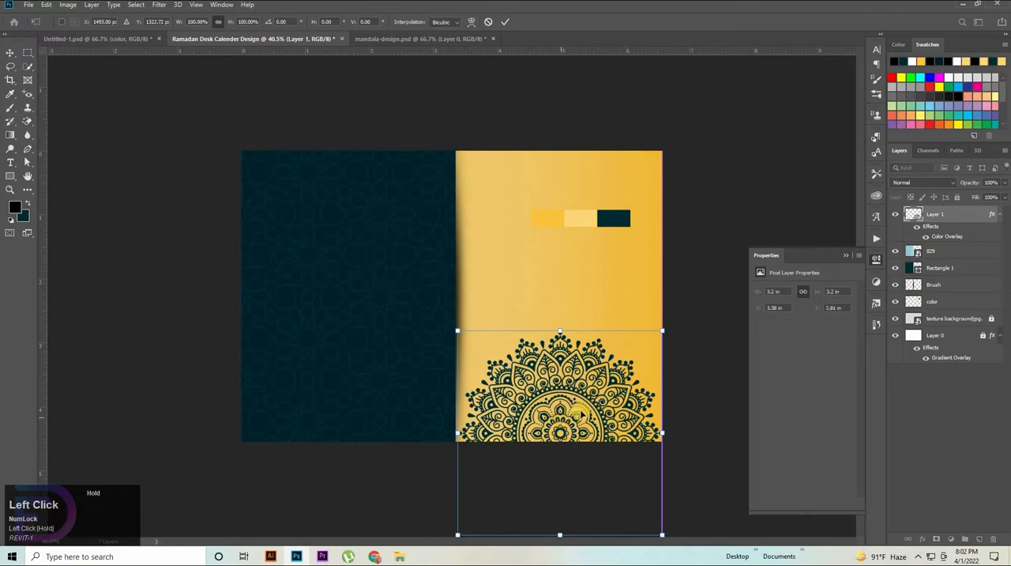
pyautogui.hotkey('shift', 'Down')
pyautogui.hotkey('shift', 'Down')
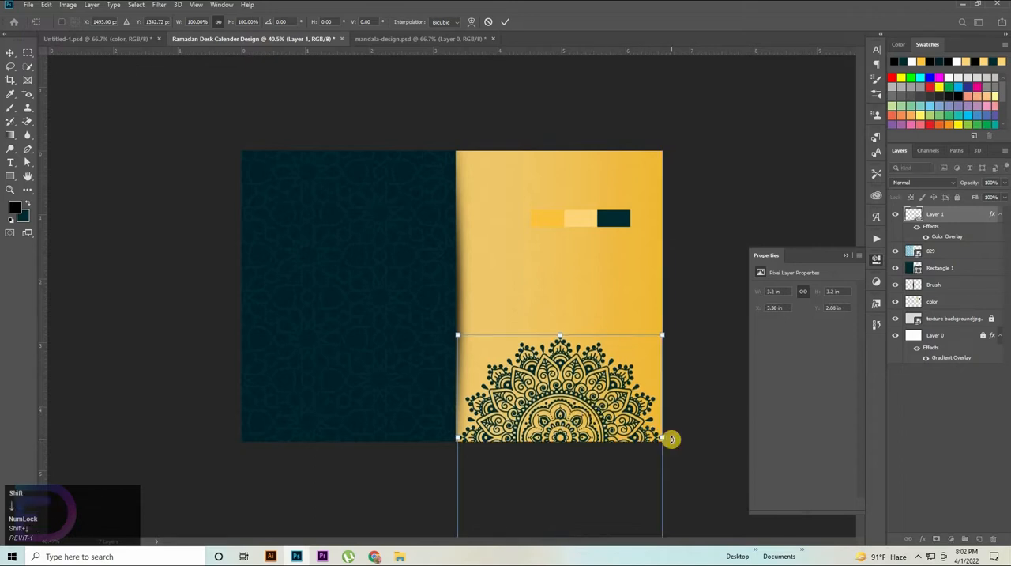
pyautogui.hotkey('shift', 'Down')
# Step: Duplicate the mandala layer twice, then scale both copies to about 2.58 in and move them to the upper golden area
pyautogui.click(957, 214)
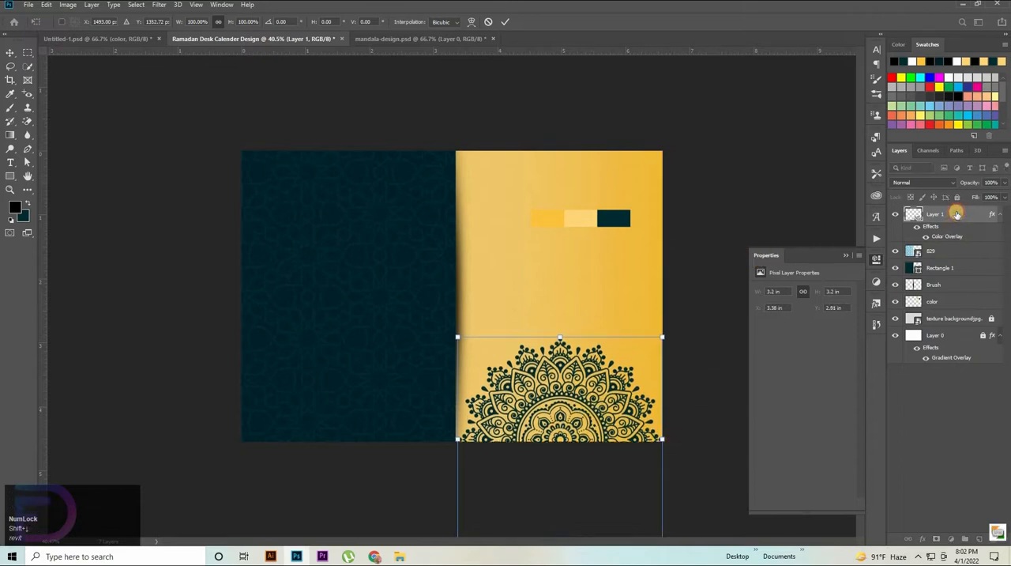
pyautogui.keyDown('alt'); pyautogui.moveTo(951, 232); pyautogui.dragTo(949, 278); pyautogui.keyUp('alt')
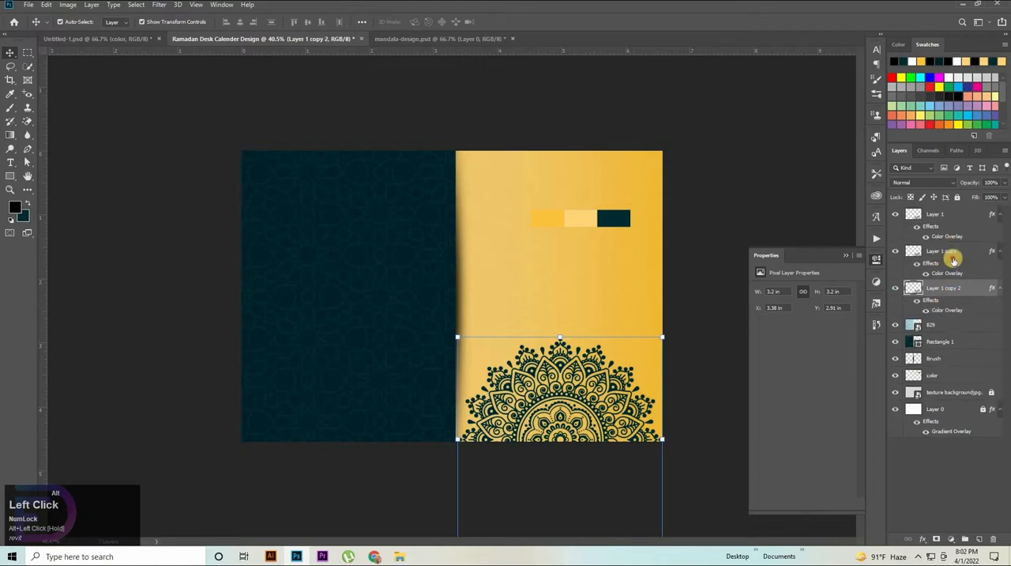
pyautogui.hotkey('ctrl', 't')
pyautogui.moveTo(558, 337); pyautogui.dragTo(559, 377)
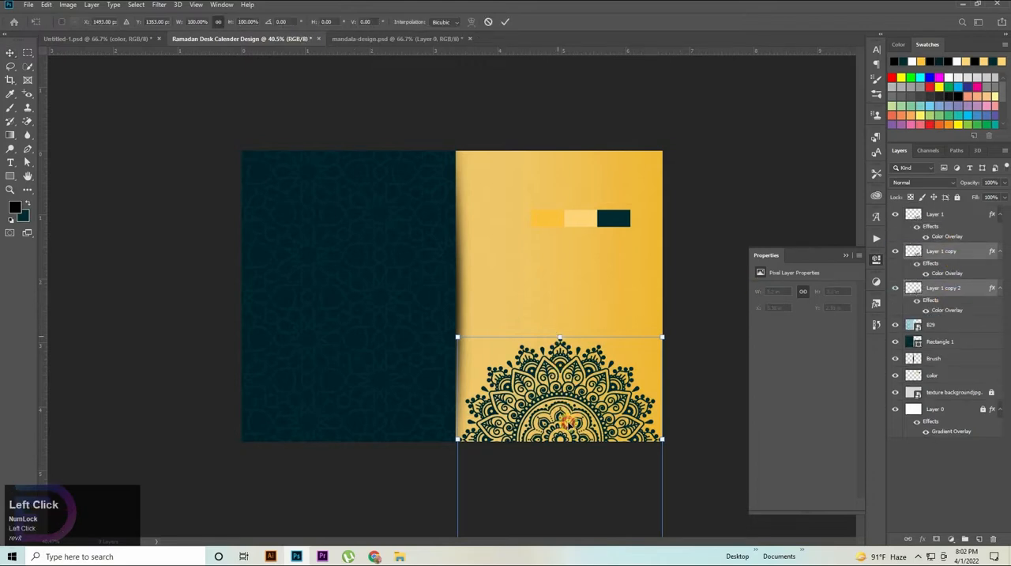
pyautogui.moveTo(568, 422); pyautogui.dragTo(579, 208)
pyautogui.click(765, 194)
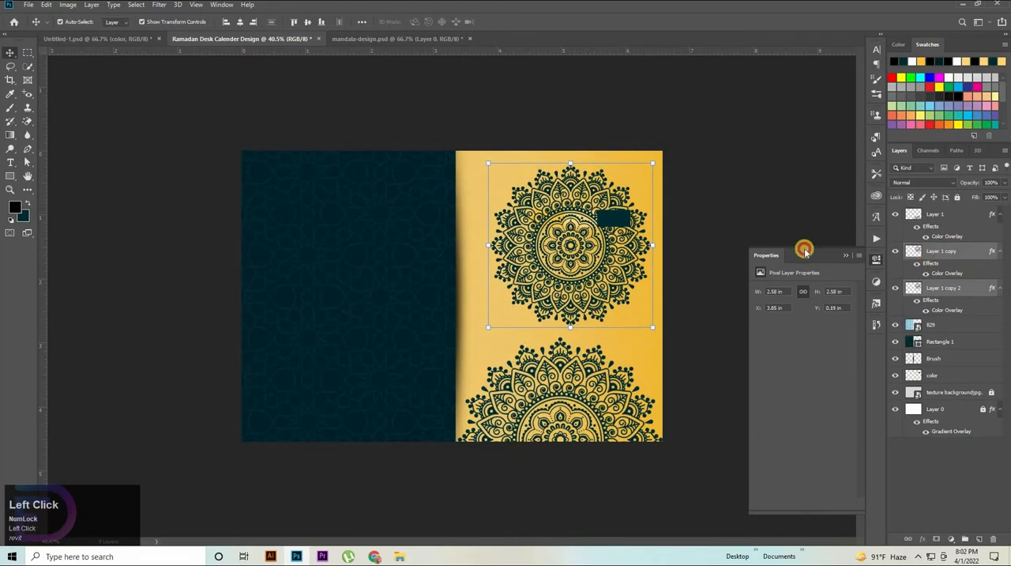
# Step: Shrink the Layer 1 copy mandala to about 1.95 in and place it at the golden area's upper-left corner
pyautogui.moveTo(571, 325); pyautogui.dragTo(574, 286)
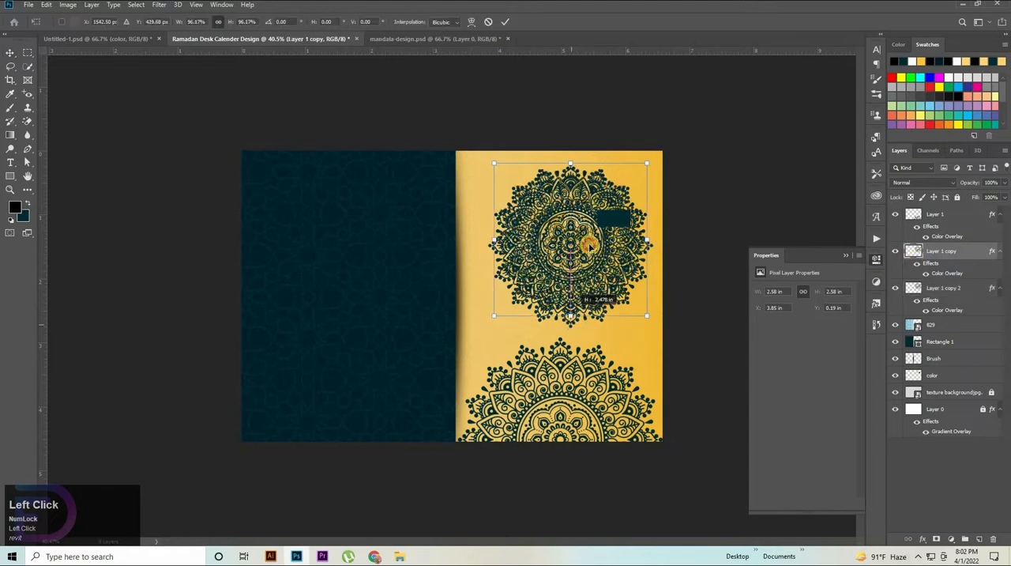
pyautogui.moveTo(589, 239); pyautogui.dragTo(517, 211)
pyautogui.click(698, 293)
# Step: Shrink the Layer 1 copy 2 mandala to about 1.57 in and place it half outside the golden area's upper right edge
pyautogui.click(575, 325)
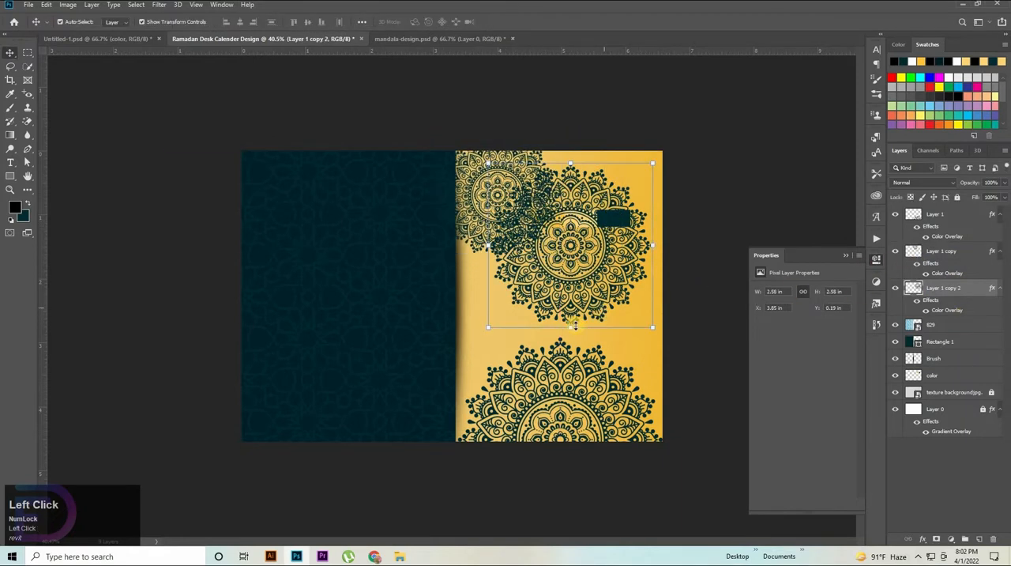
pyautogui.moveTo(575, 284); pyautogui.dragTo(575, 270)
pyautogui.moveTo(576, 238); pyautogui.dragTo(662, 238)
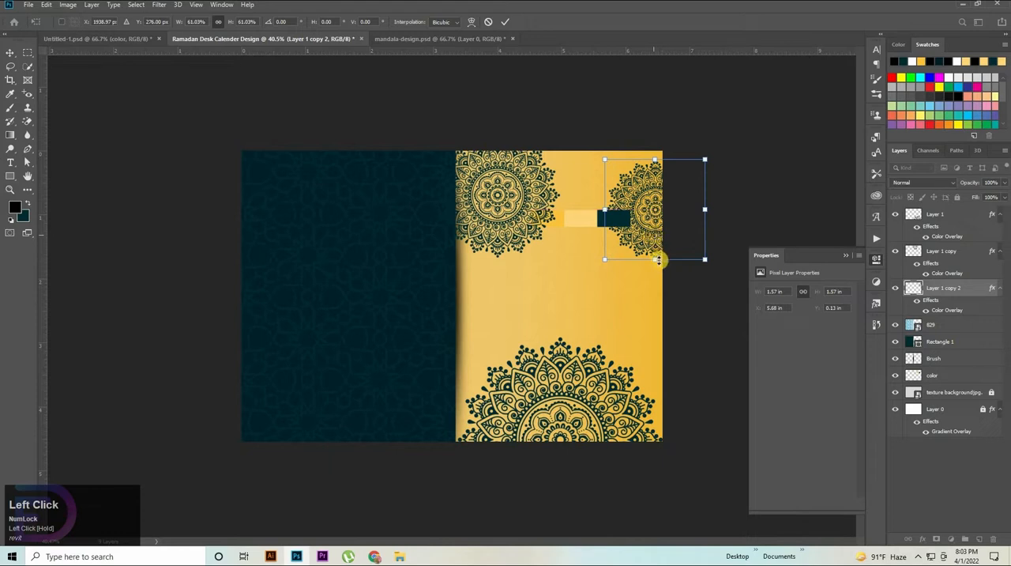
pyautogui.press('Right')
pyautogui.press('Right')
pyautogui.press('Right')
pyautogui.press('Right')
pyautogui.press('Right')
pyautogui.press('Right')
pyautogui.press('Right')
pyautogui.press('Right')
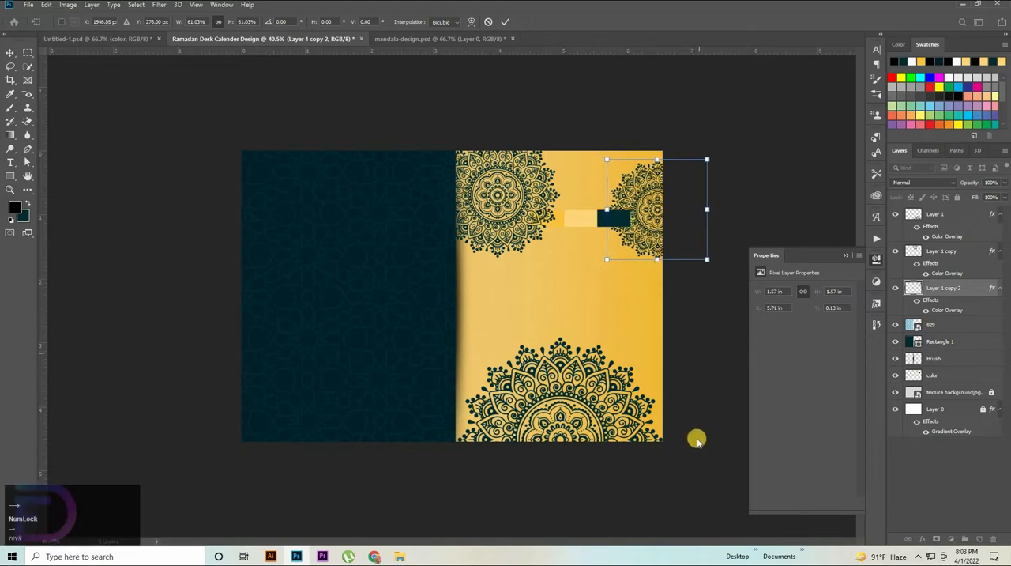
pyautogui.click(721, 444)
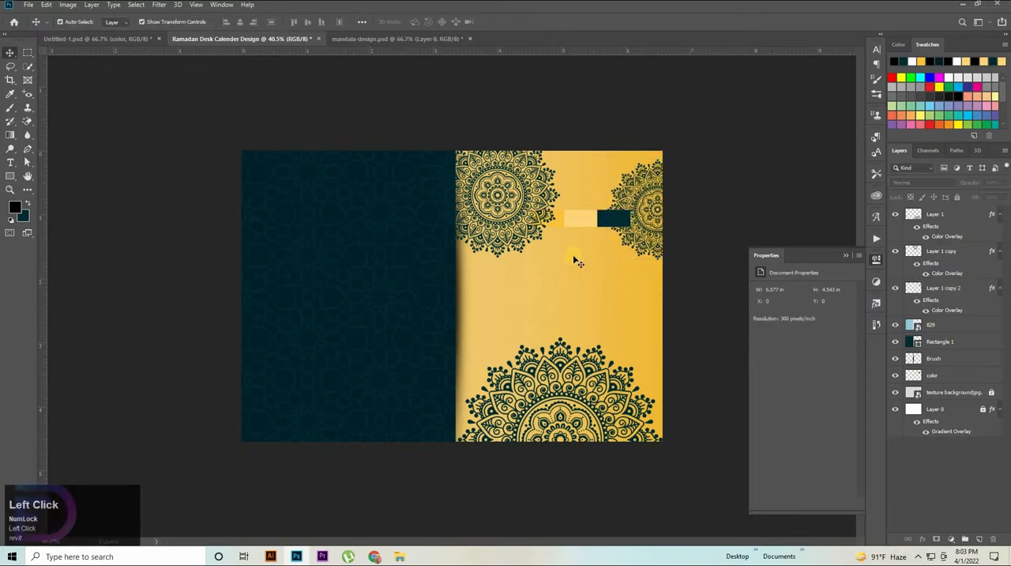
# Step: Move the Layer 1 copy mandala farther into the golden area's upper-left corner, to about X 2.8 in and Y -0.61 in
pyautogui.click(533, 198)
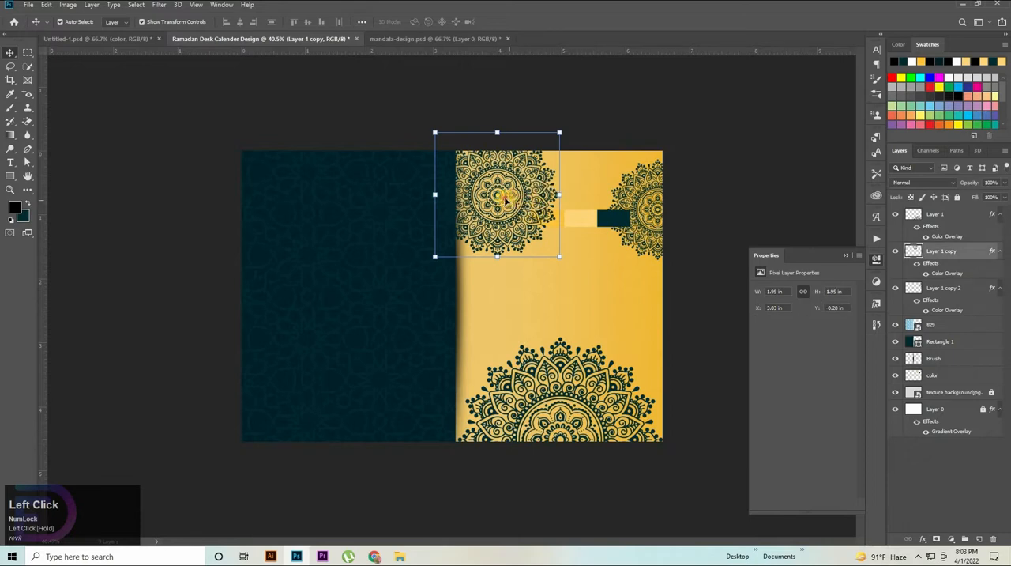
pyautogui.moveTo(505, 199)
pyautogui.mouseDown()
pyautogui.moveTo(487, 204)
pyautogui.moveTo(488, 189)
pyautogui.moveTo(469, 179)
pyautogui.moveTo(493, 212)
pyautogui.mouseUp()
pyautogui.click(479, 239)
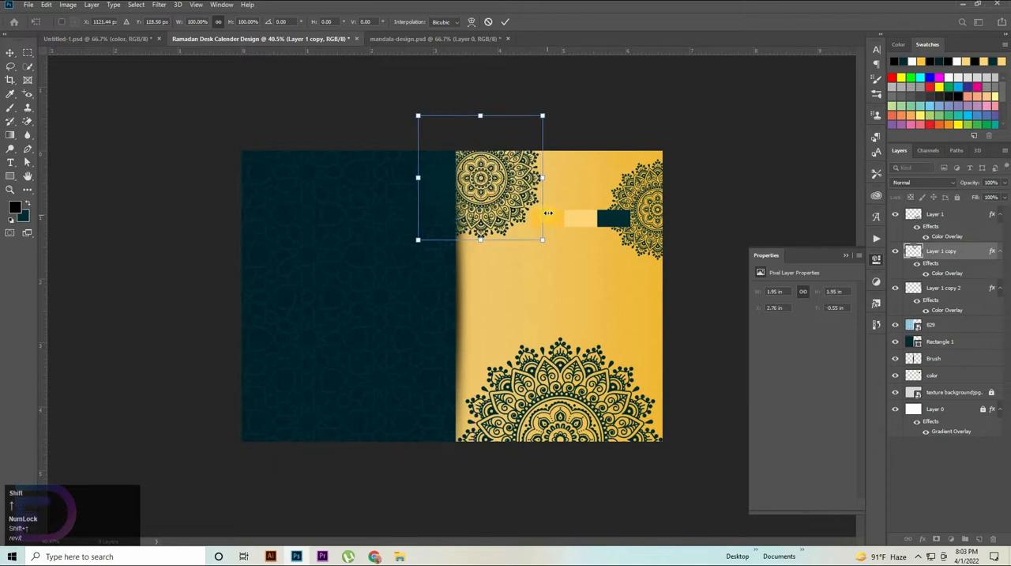
pyautogui.hotkey('shift', 'Up')
pyautogui.press('Right')
pyautogui.press('Right')
pyautogui.press('Right')
pyautogui.press('Right')
pyautogui.press('Right')
pyautogui.press('Right')
pyautogui.press('Right')
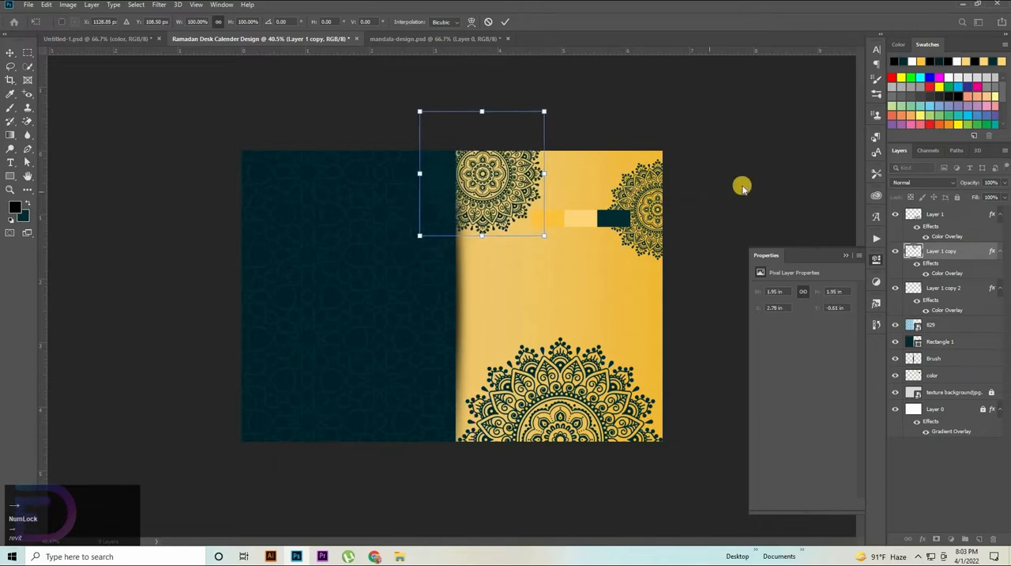
pyautogui.click(777, 224)
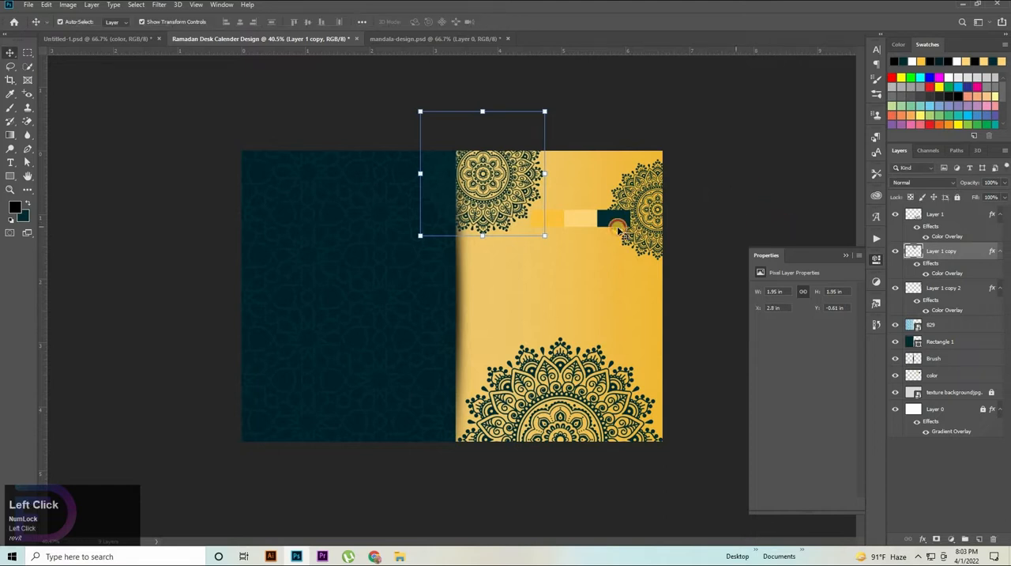
# Step: Hide the color layer that holds the three palette swatches
pyautogui.click(610, 225)
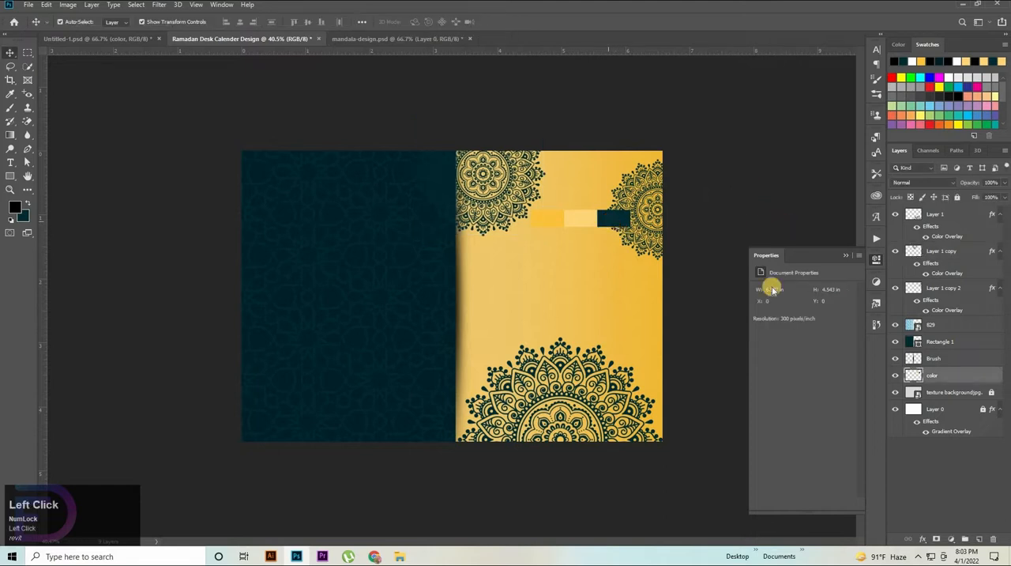
pyautogui.click(893, 374)
# Step: Group the three mandala layers and move the group down the layer stack to just below the color layer
pyautogui.click(930, 218)
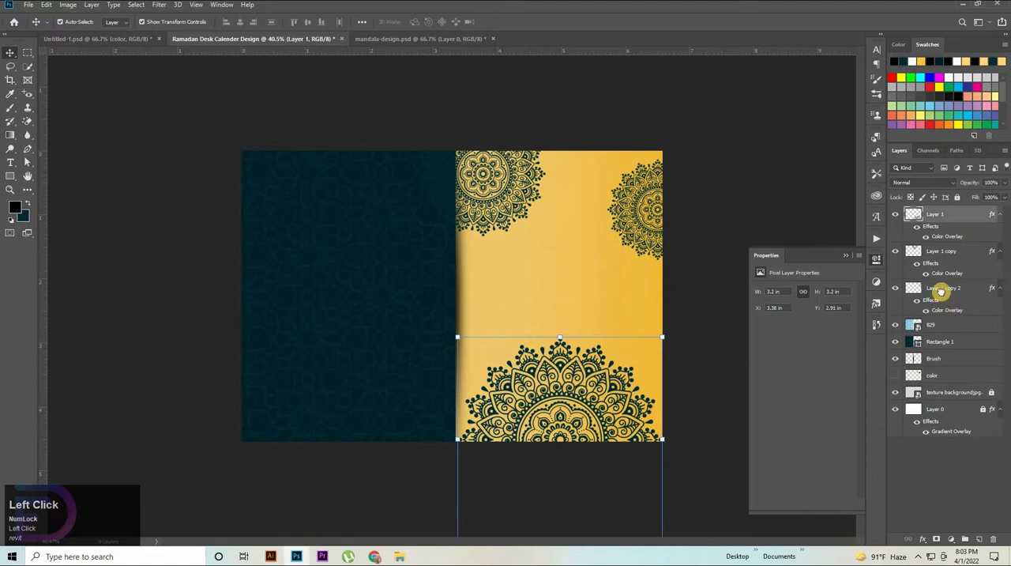
pyautogui.keyDown('shift'); pyautogui.click(916, 288); pyautogui.keyUp('shift')
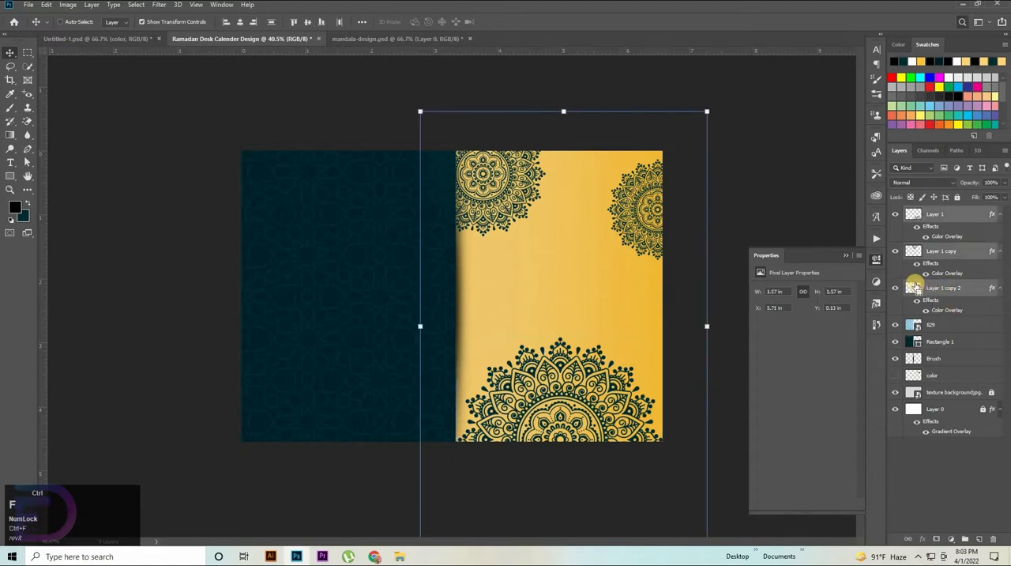
pyautogui.hotkey('ctrl', 'f')
pyautogui.click(795, 208)
pyautogui.click(936, 221)
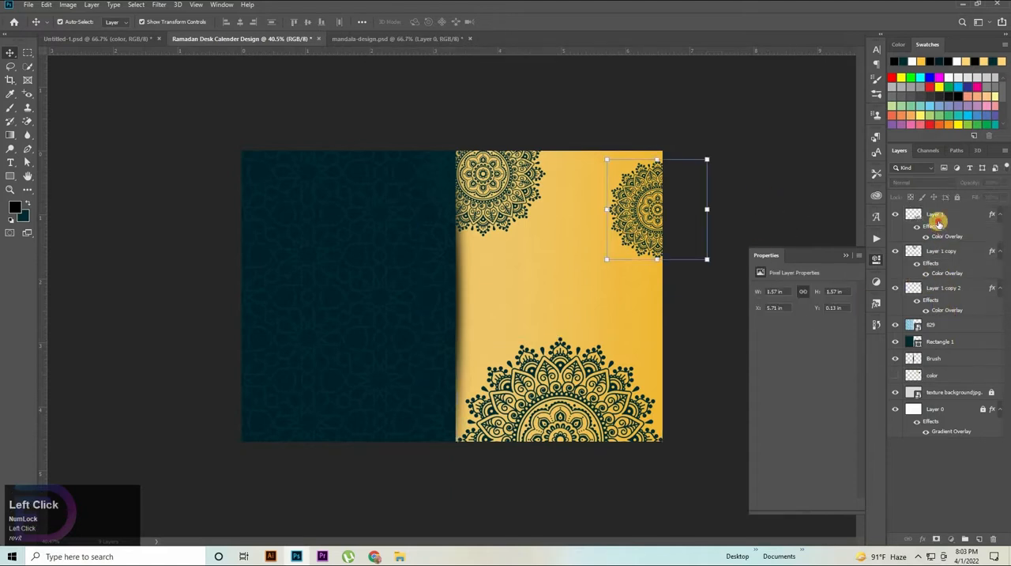
pyautogui.keyDown('shift'); pyautogui.click(940, 287); pyautogui.keyUp('shift')
pyautogui.hotkey('ctrl', 'g')
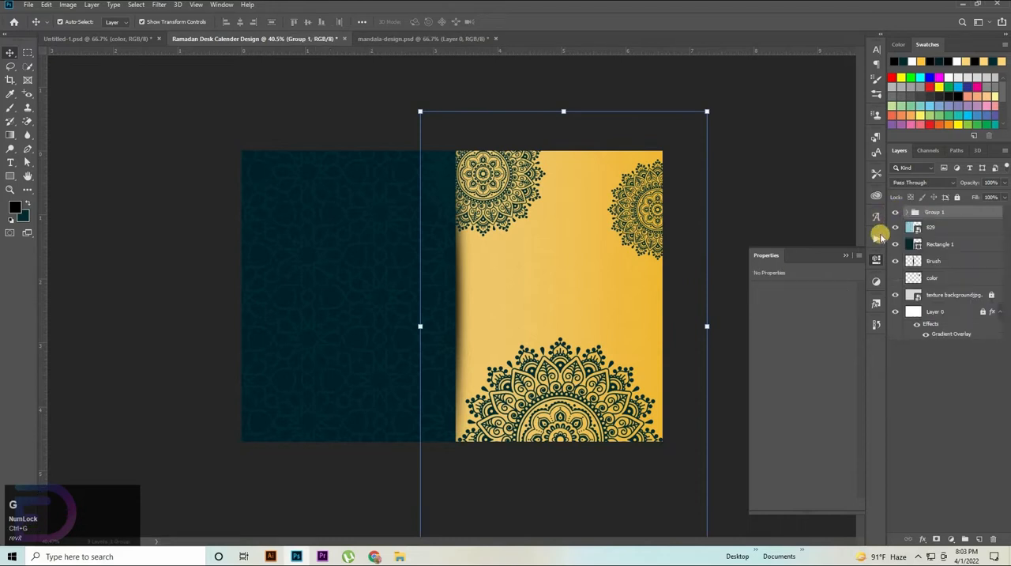
pyautogui.moveTo(936, 215); pyautogui.dragTo(936, 286)
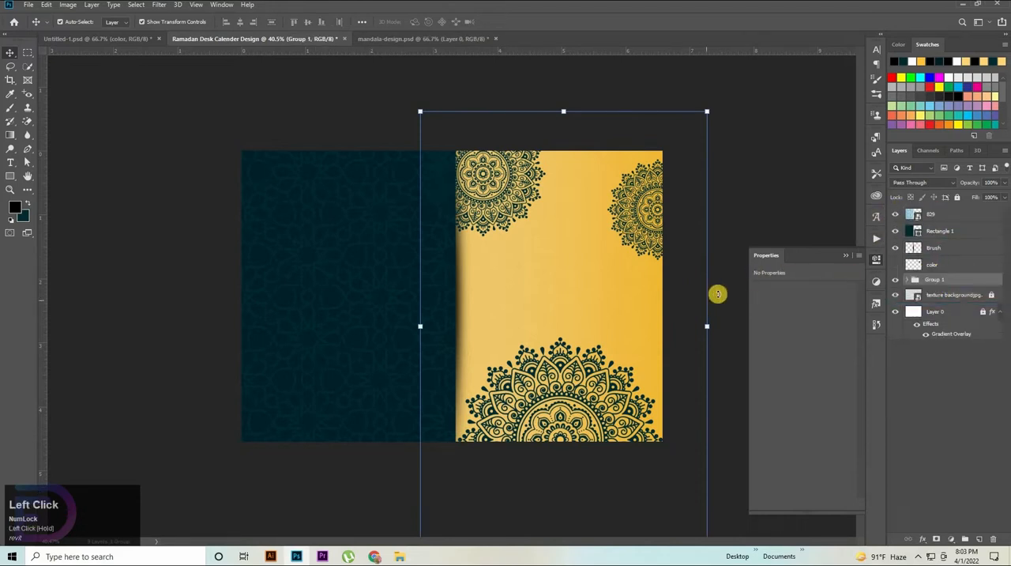
pyautogui.click(777, 221)
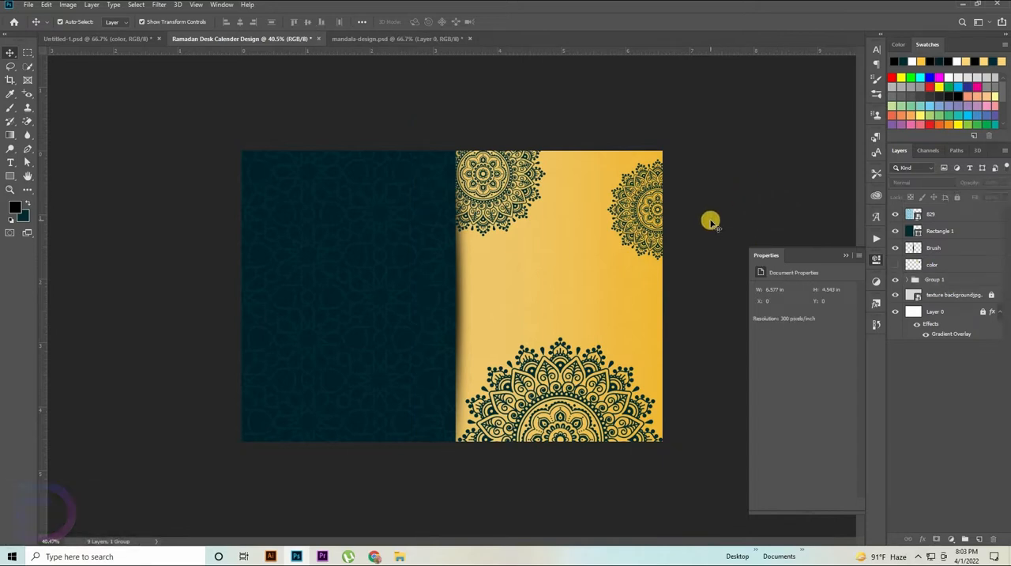
# Step: Paste the scalloped frame and enlarge it to about 2.43 by 1.39 in between the mandalas on the golden area
pyautogui.hotkey('ctrl', 'v')
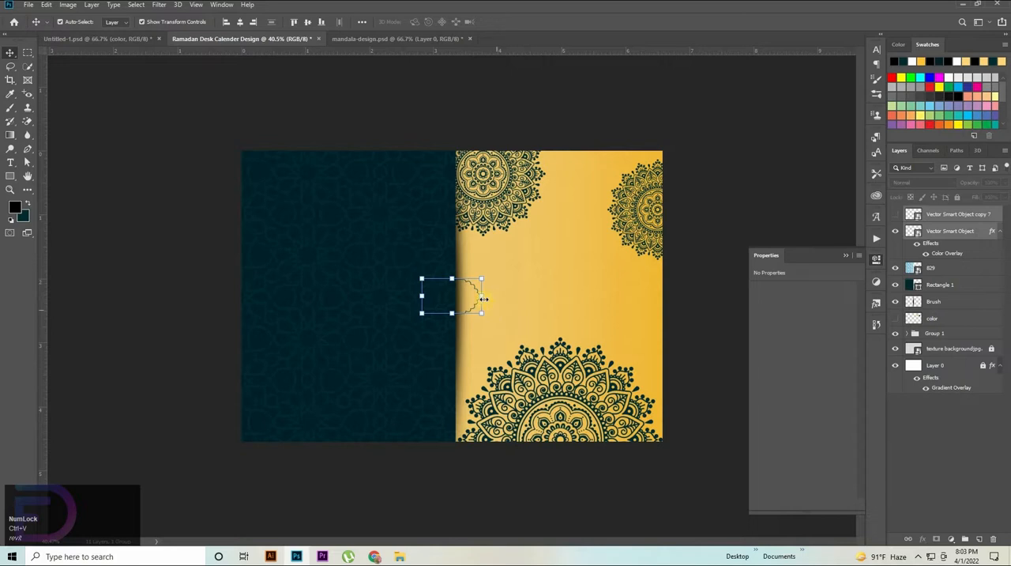
pyautogui.moveTo(484, 298); pyautogui.dragTo(594, 293)
pyautogui.moveTo(525, 307); pyautogui.dragTo(571, 297)
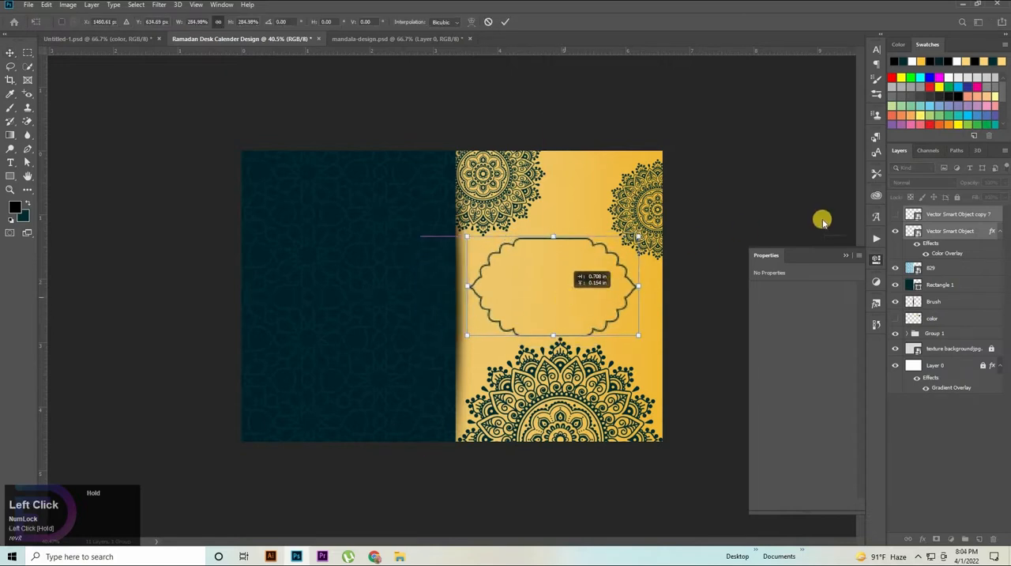
pyautogui.click(766, 241)
pyautogui.moveTo(556, 334); pyautogui.dragTo(553, 325)
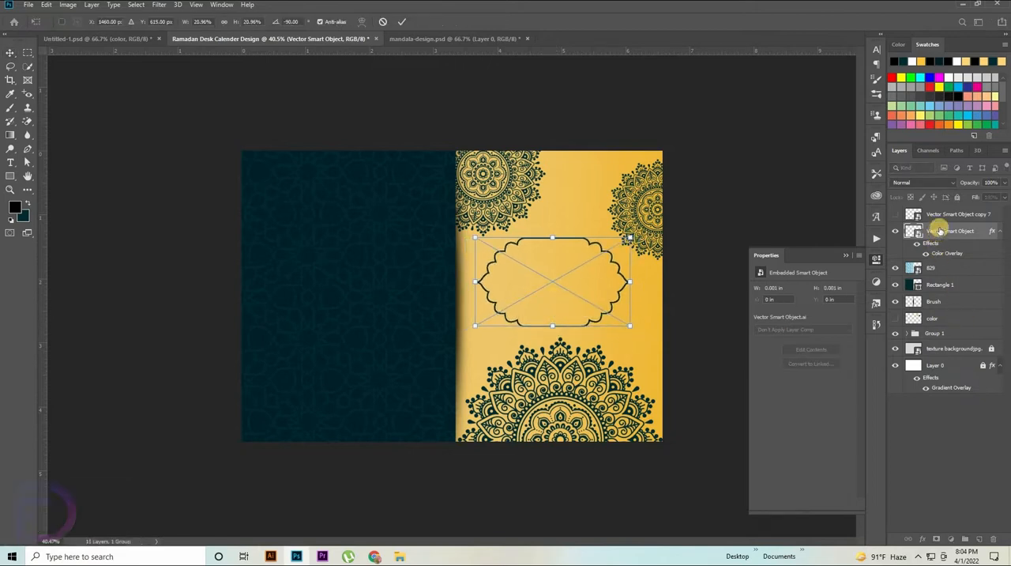
# Step: Place the frame's layer directly above Group 1 and align the frame's horizontal center with the Layer 1 mandala
pyautogui.moveTo(939, 231); pyautogui.dragTo(934, 339)
pyautogui.click(934, 338)
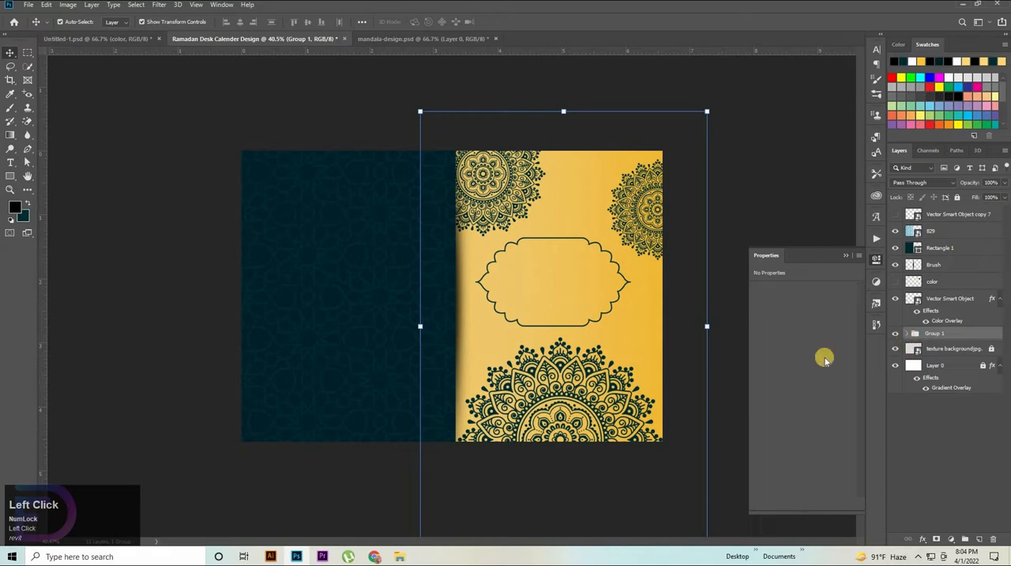
pyautogui.click(908, 333)
pyautogui.click(625, 411)
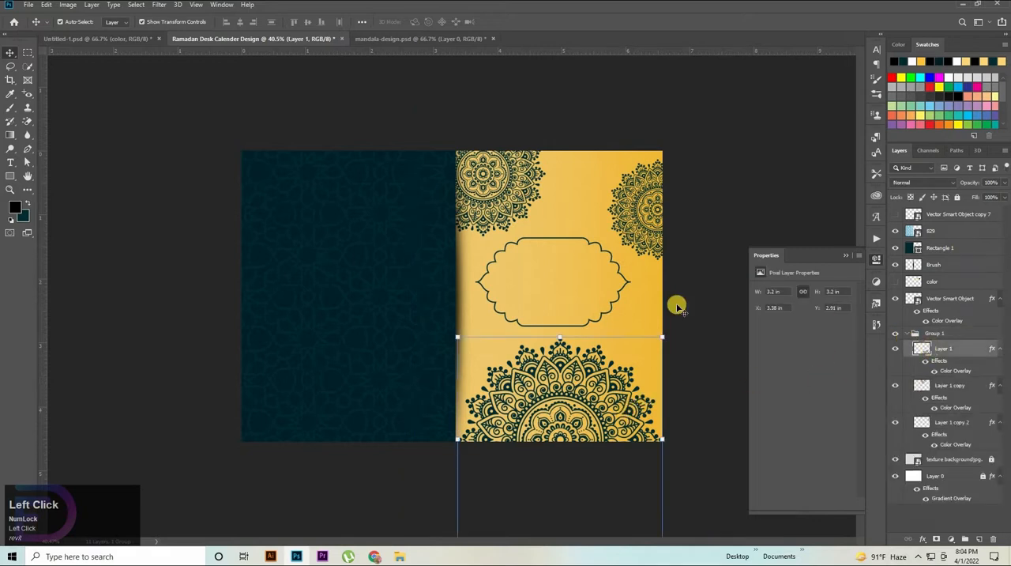
pyautogui.keyDown('ctrl'); pyautogui.click(945, 301); pyautogui.keyUp('ctrl')
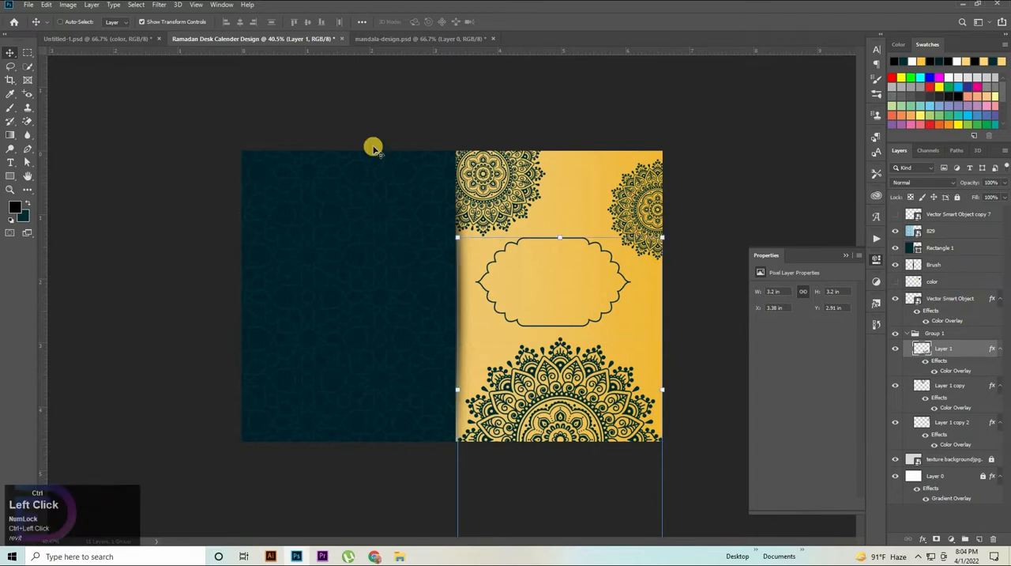
pyautogui.click(238, 23)
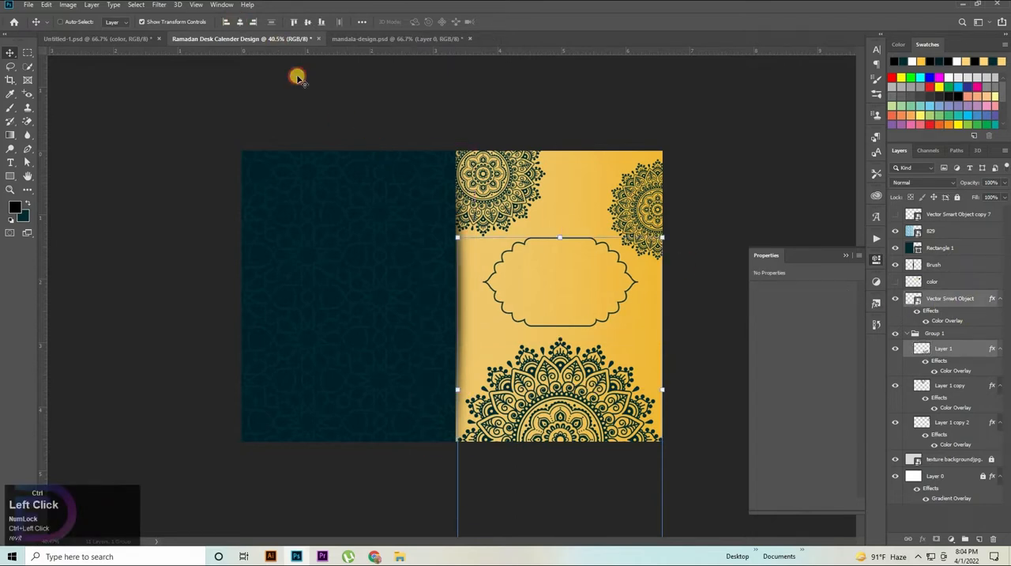
# Step: Nudge the scalloped frame up to about Y 1.21 in
pyautogui.click(630, 276)
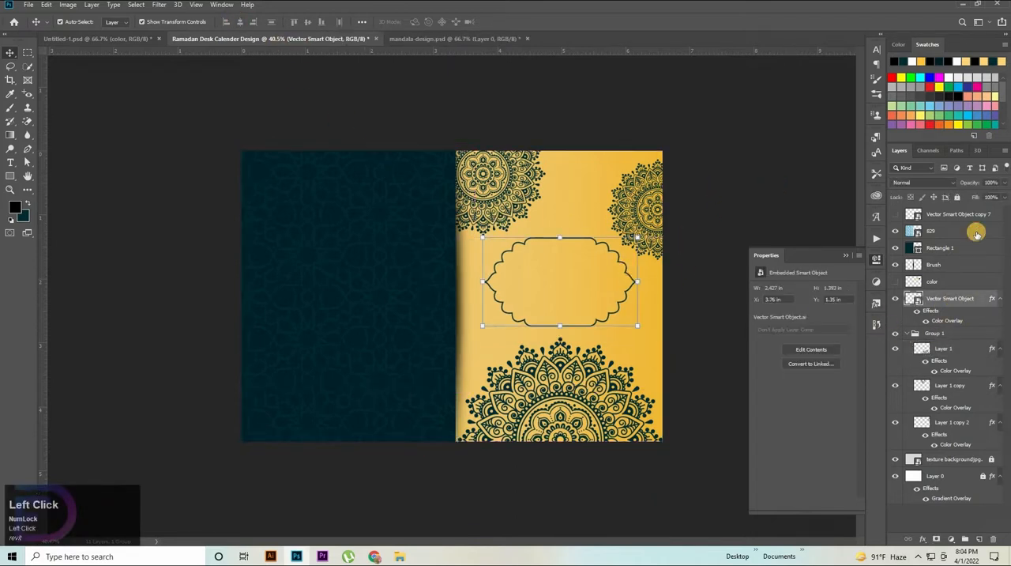
pyautogui.hotkey('shift', 'Up')
pyautogui.hotkey('shift', 'Up')
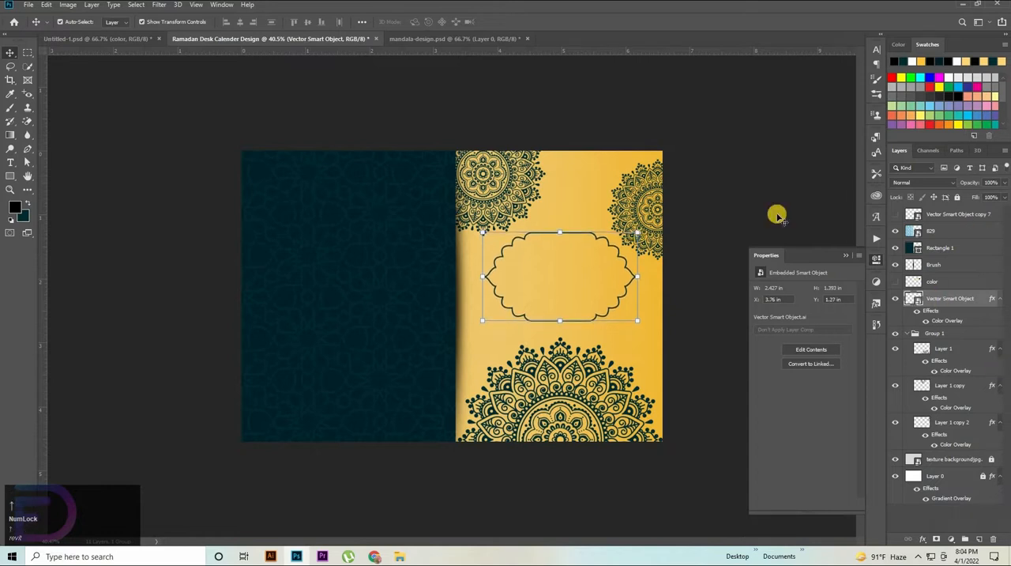
pyautogui.hotkey('shift', 'Up')
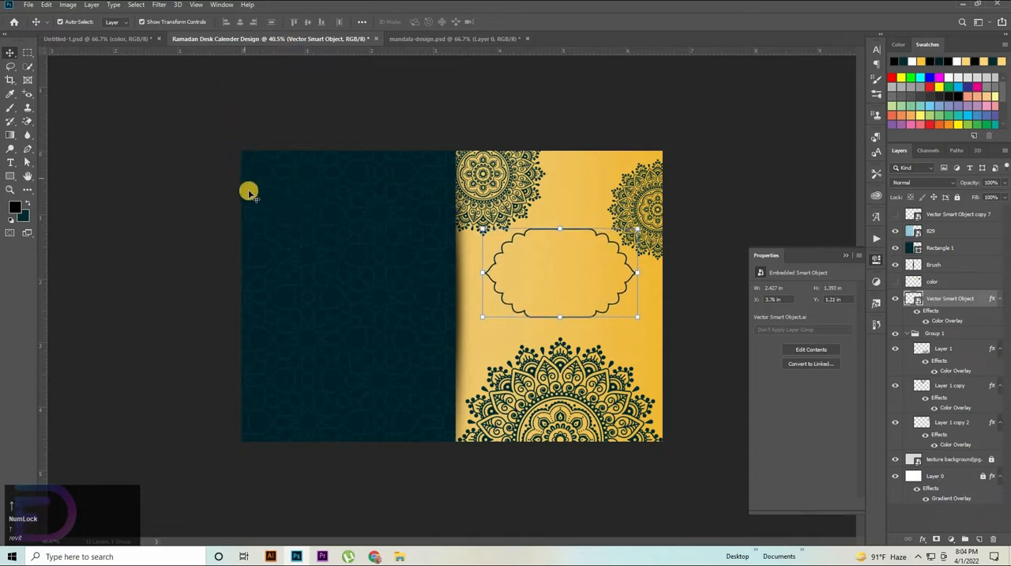
# Step: Bring the "O you who have believed" quote from Untitled-1.psd into the calendar, between frame and bottom mandala, with its layer above the frame's
pyautogui.click(108, 39)
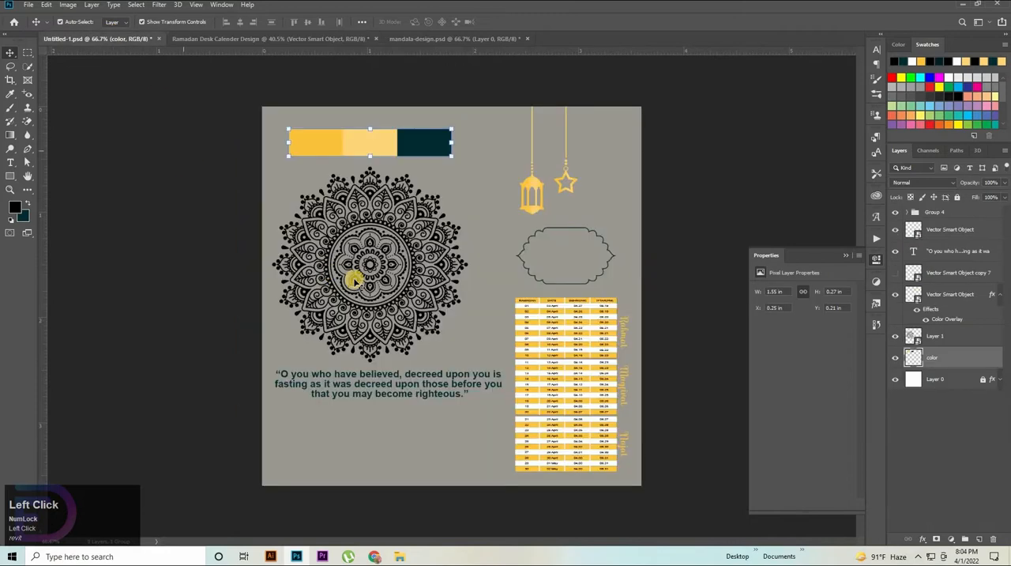
pyautogui.moveTo(353, 382); pyautogui.dragTo(583, 334)
pyautogui.keyDown('ctrl'); pyautogui.click(944, 293); pyautogui.keyUp('ctrl')
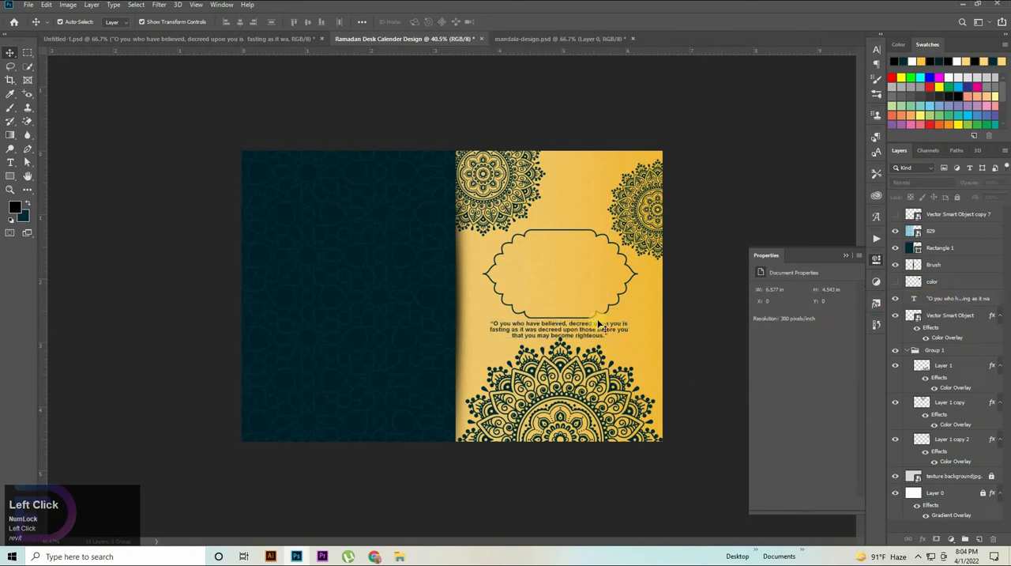
pyautogui.click(921, 281)
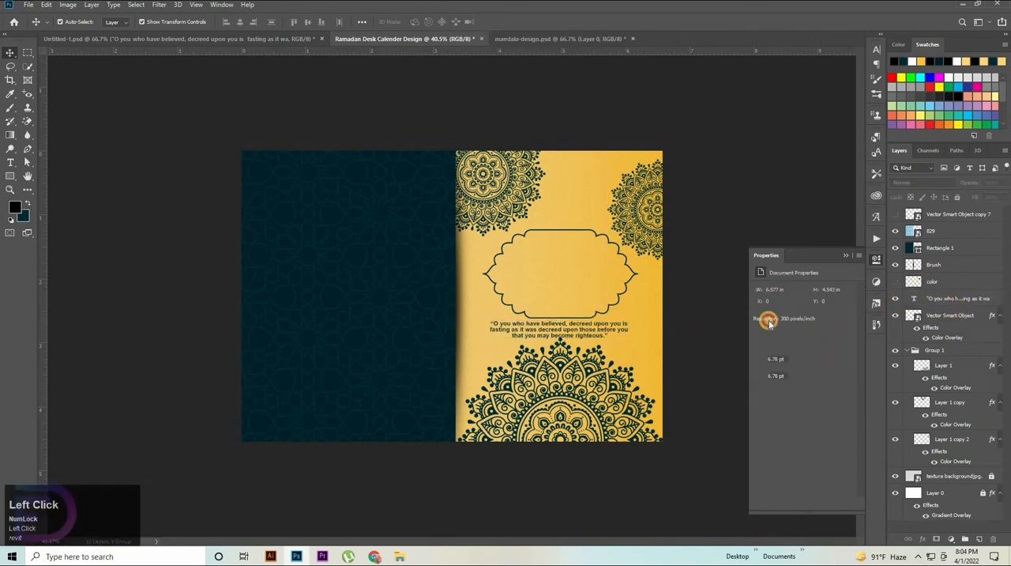
# Step: Scale the scalloped frame down to about 2.17 by 1.25 in to leave space above the quote
pyautogui.click(559, 315)
pyautogui.moveTo(561, 307); pyautogui.dragTo(560, 305)
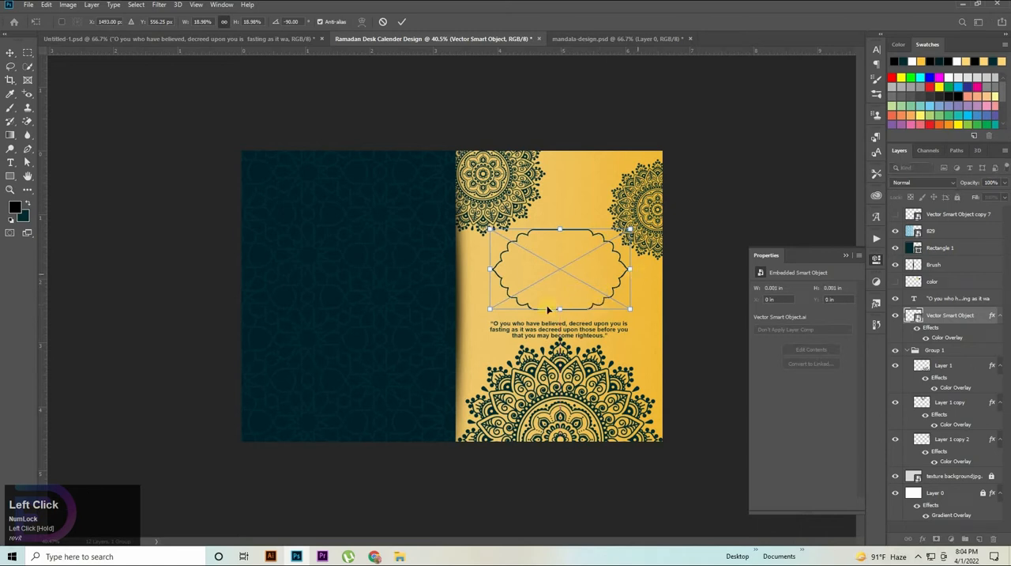
pyautogui.moveTo(561, 309); pyautogui.dragTo(561, 311)
pyautogui.click(745, 235)
# Step: Enlarge the quote text slightly beneath the frame and lower the Layer 1 mandala to about Y 2.94 in
pyautogui.click(573, 327)
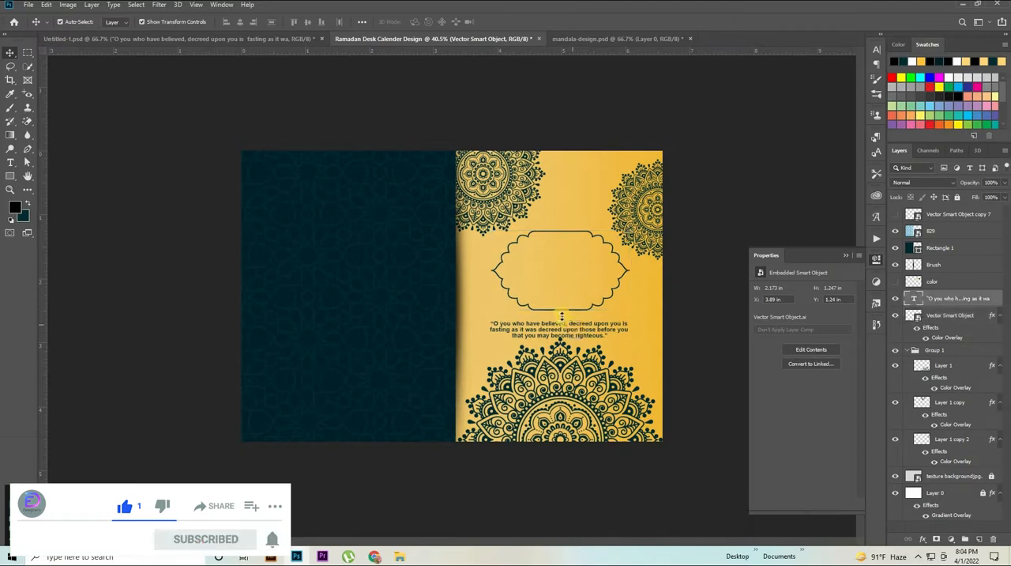
pyautogui.moveTo(561, 316); pyautogui.dragTo(561, 315)
pyautogui.click(646, 470)
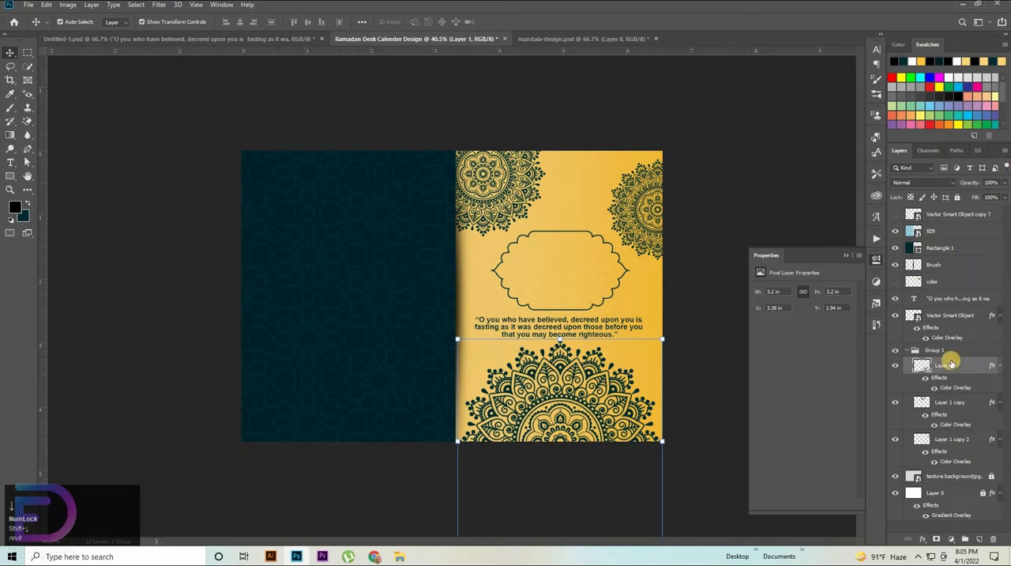
# Step: Align the horizontal centers of the quote text, the scalloped frame and the Layer 1 mandala
pyautogui.keyDown('ctrl'); pyautogui.click(951, 323); pyautogui.keyUp('ctrl')
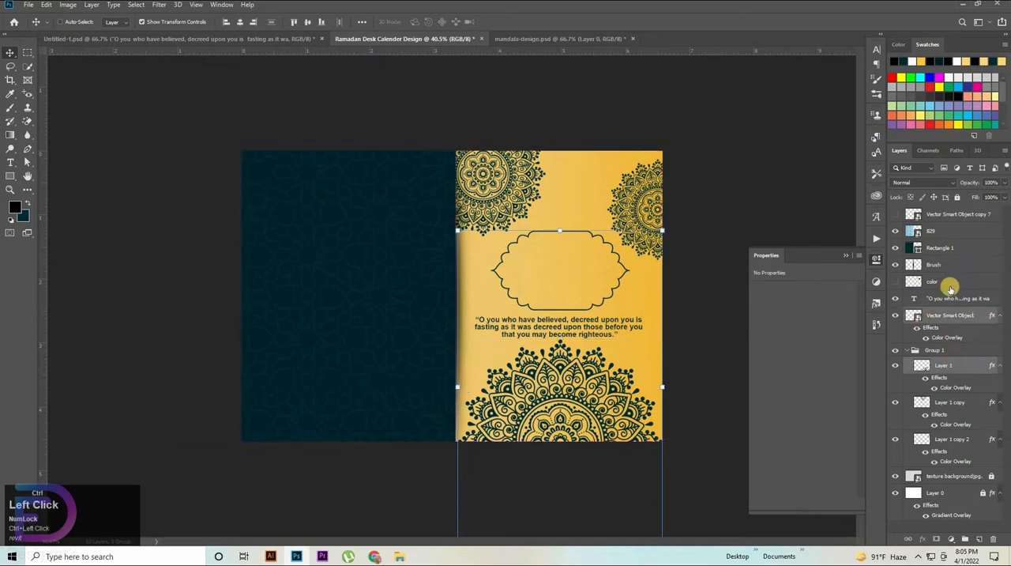
pyautogui.click(241, 22)
pyautogui.click(145, 269)
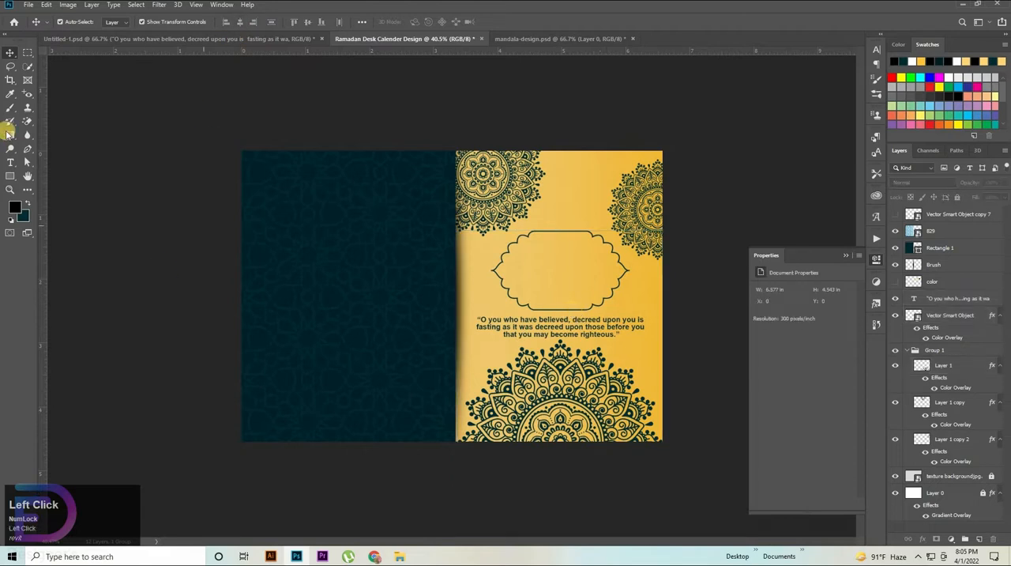
# Step: Add a Lorem Ipsum text at the top of the golden area and move its layer directly above the quote's
pyautogui.click(10, 162)
pyautogui.click(575, 197)
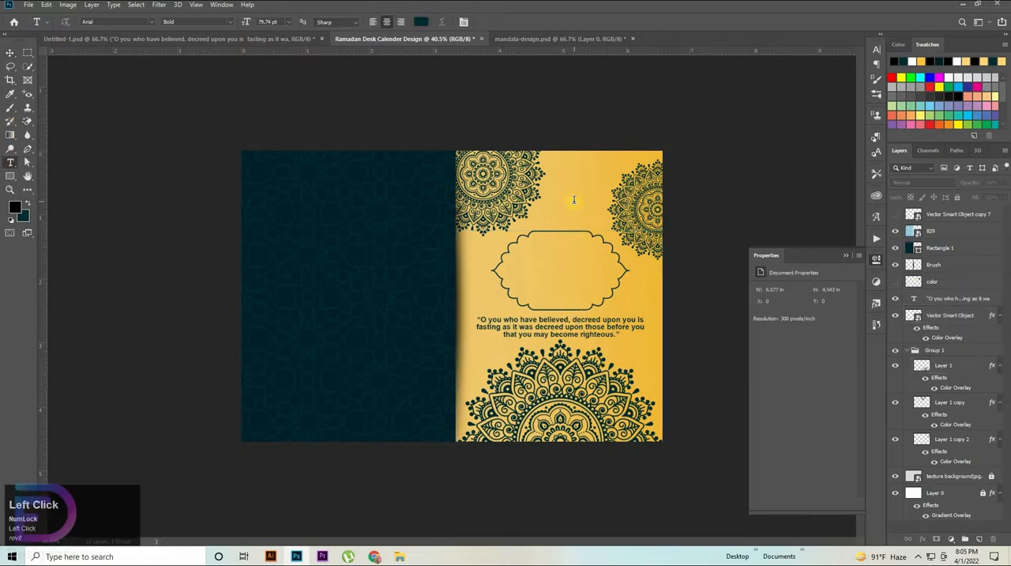
pyautogui.moveTo(953, 297); pyautogui.dragTo(916, 298)
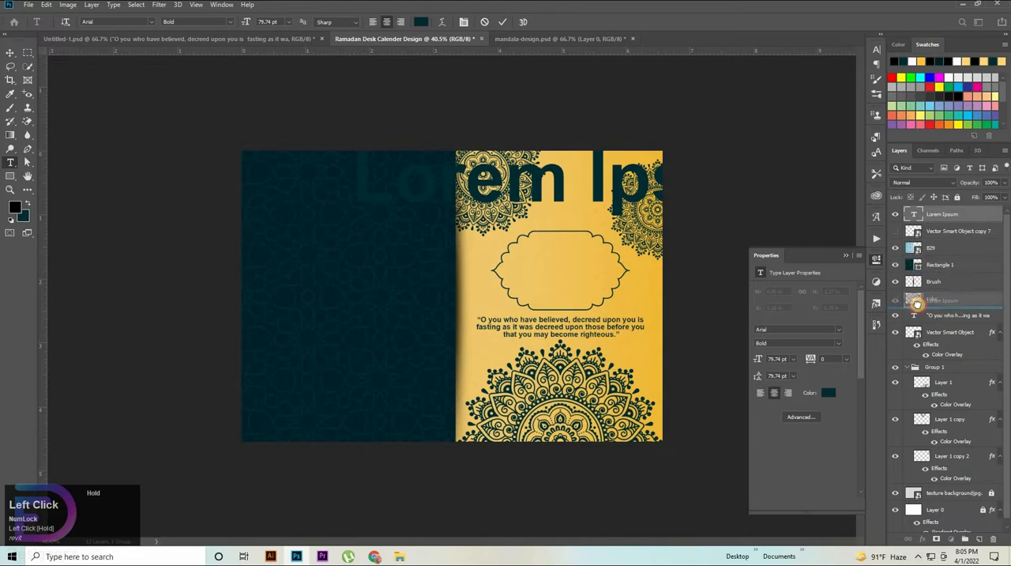
# Step: Set the whole Lorem Ipsum text in the Palerissa font and move it down over the scalloped frame
pyautogui.moveTo(648, 171); pyautogui.dragTo(135, 161)
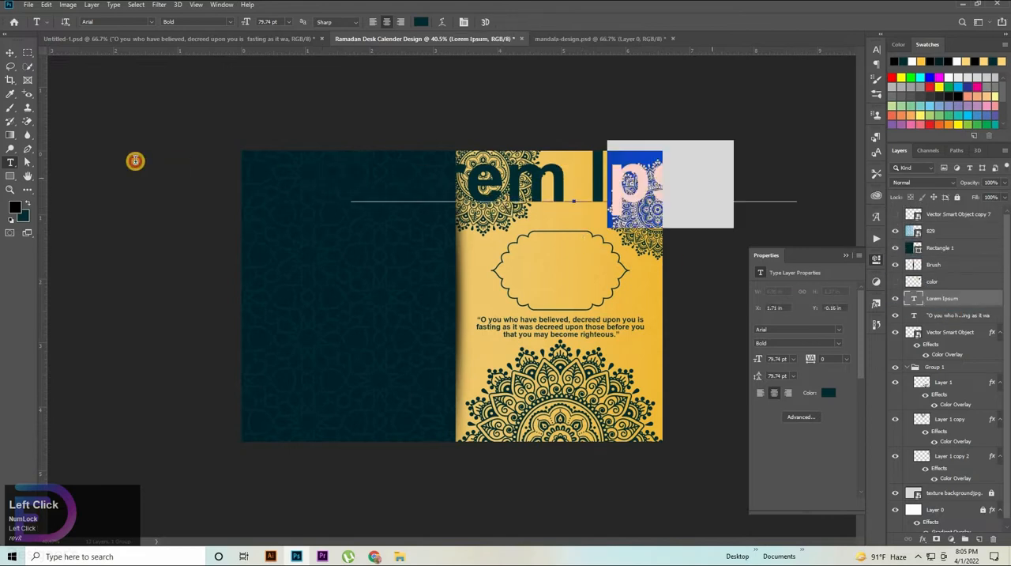
pyautogui.moveTo(450, 269); pyautogui.dragTo(389, 306)
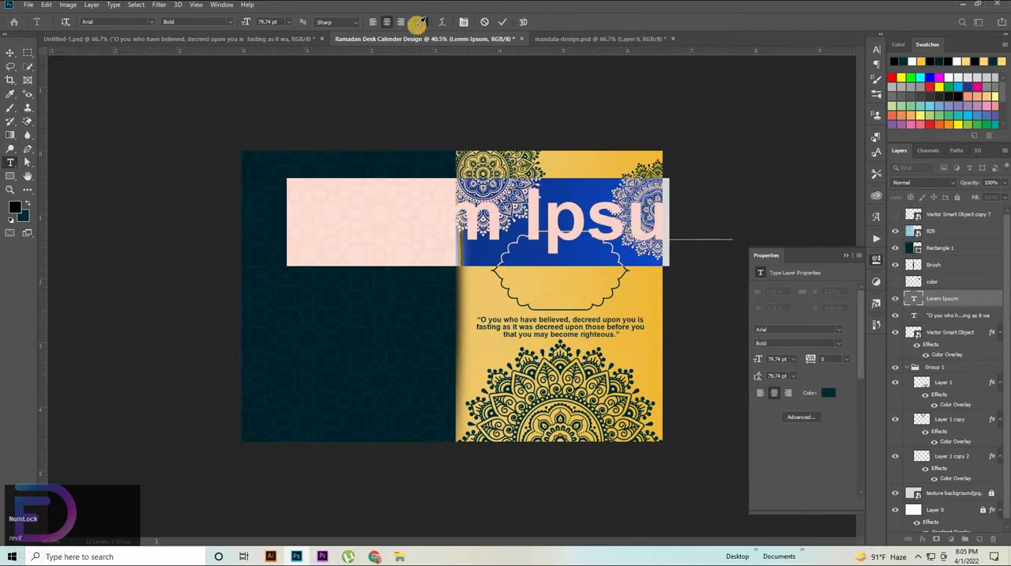
pyautogui.click(419, 21)
pyautogui.click(950, 309)
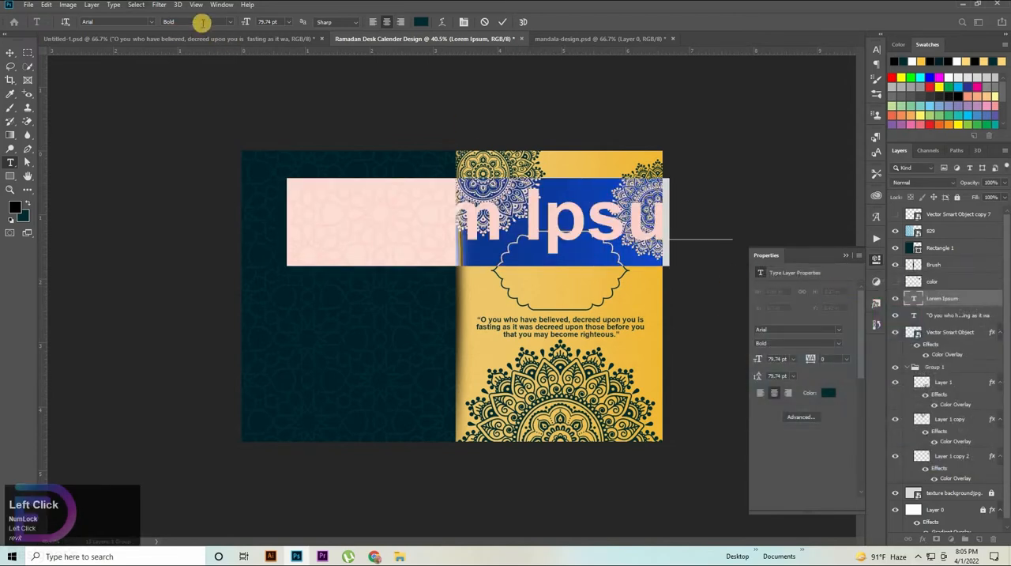
pyautogui.click(151, 21)
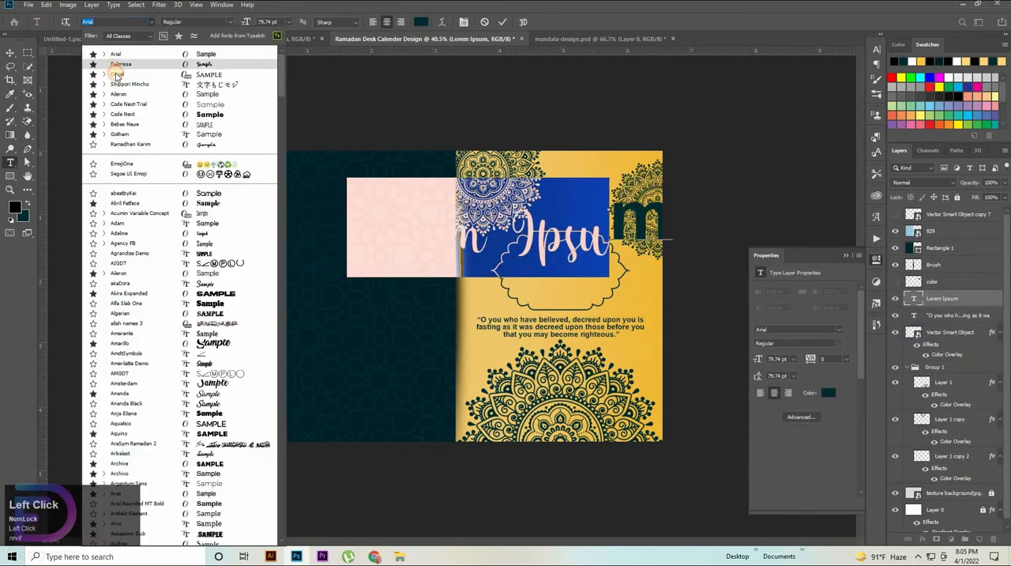
pyautogui.click(115, 70)
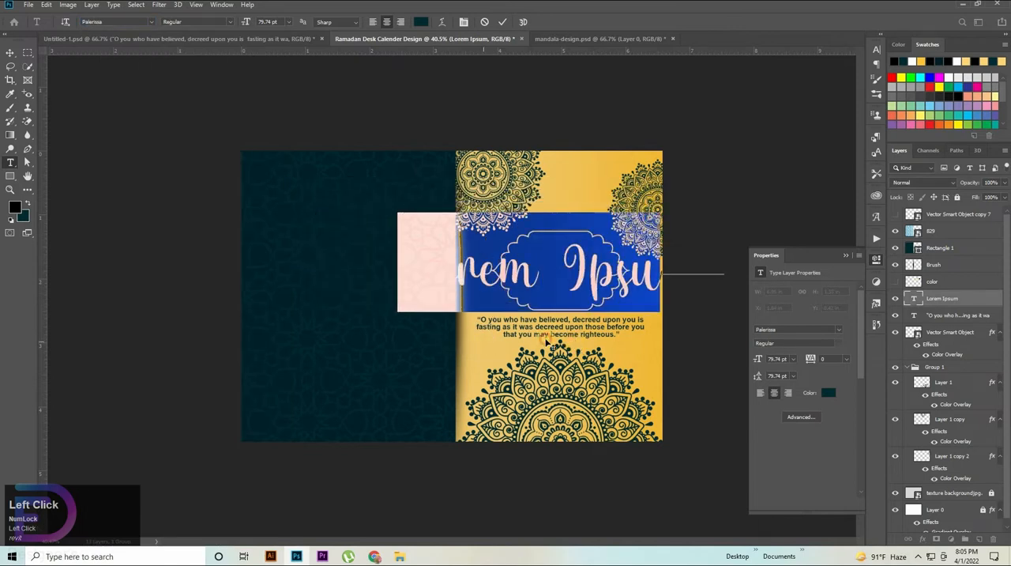
pyautogui.moveTo(547, 343); pyautogui.dragTo(433, 335)
pyautogui.moveTo(601, 243); pyautogui.dragTo(101, 230)
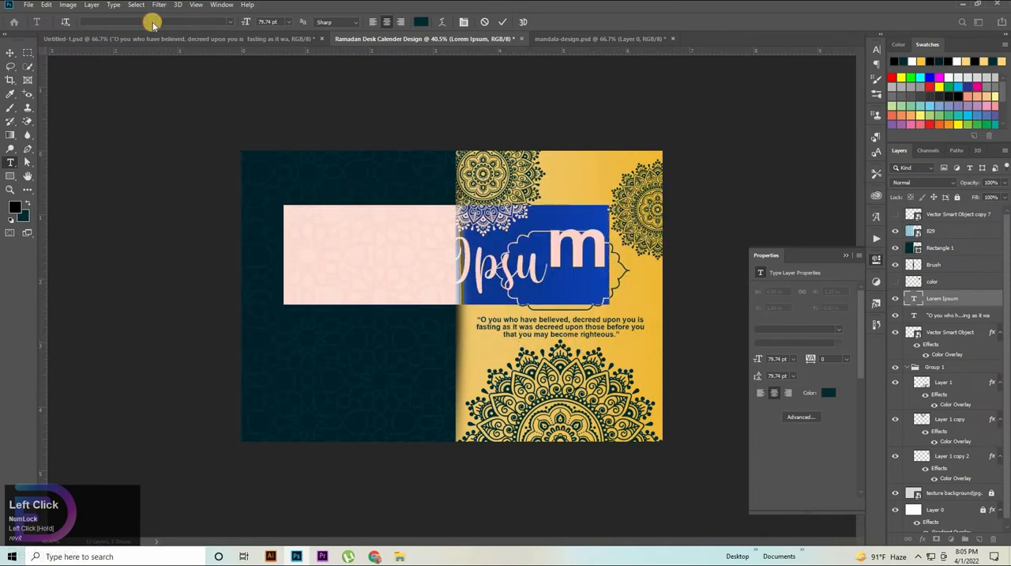
pyautogui.click(151, 21)
pyautogui.click(109, 60)
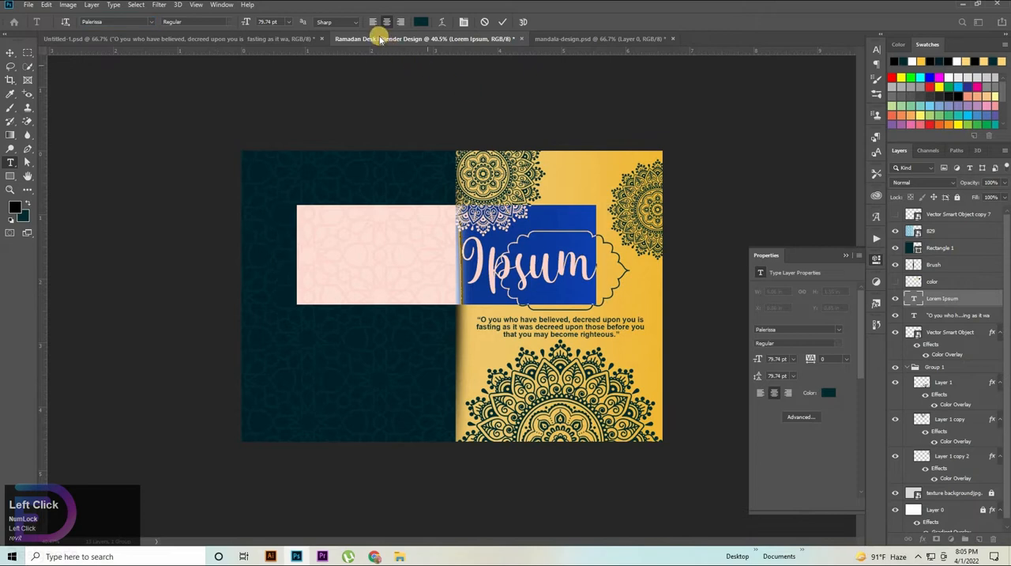
# Step: Set the placeholder text's size to 45.74 pt and replace its wording with "Ramadan"
pyautogui.moveTo(250, 21); pyautogui.dragTo(544, 315)
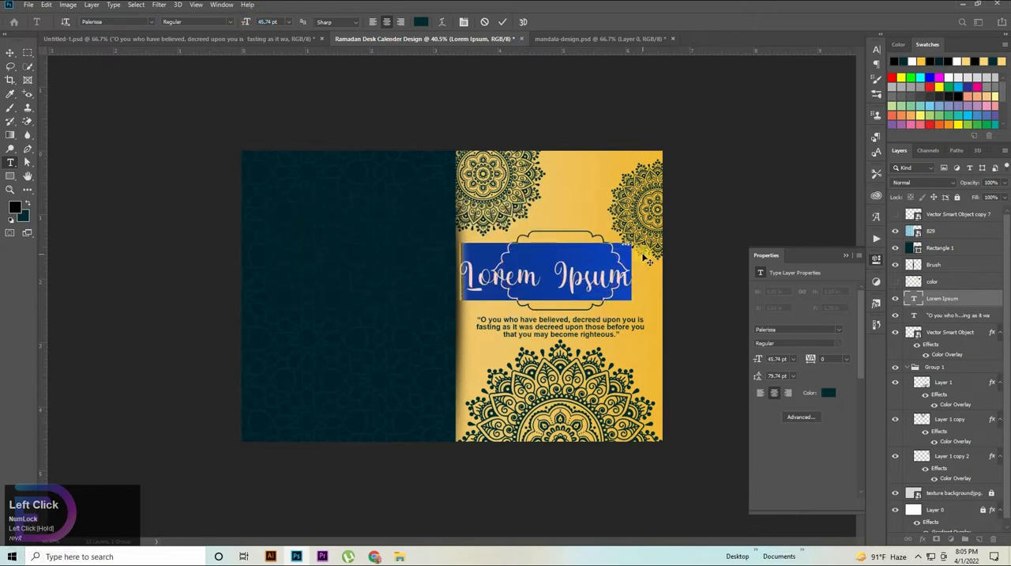
pyautogui.press('BackSpace')
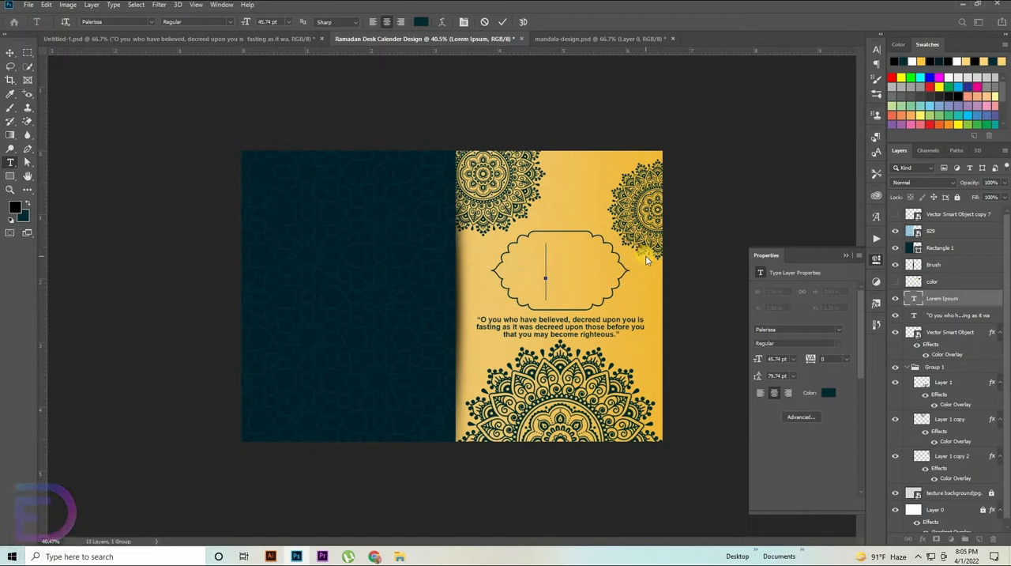
pyautogui.write('Ra')
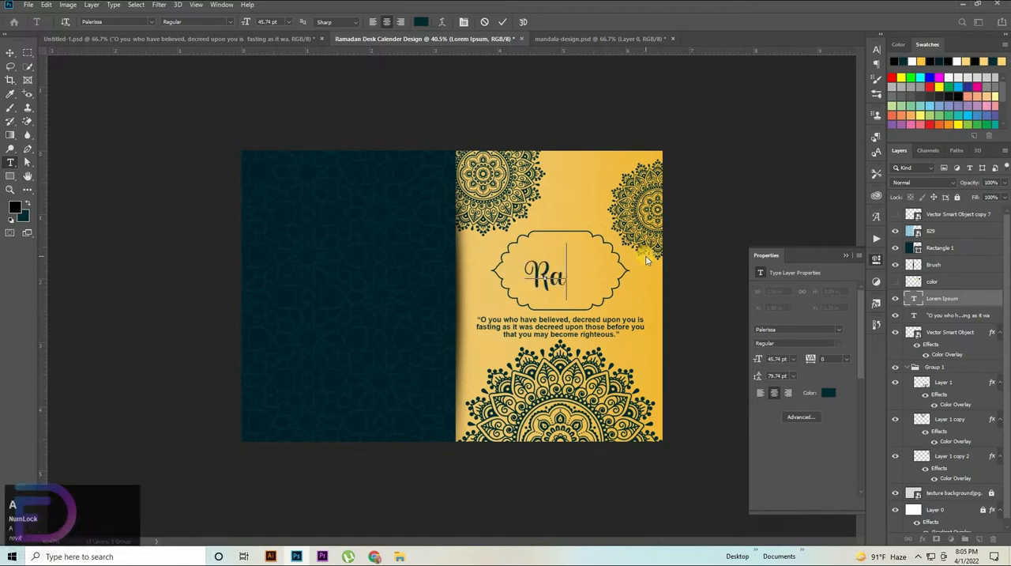
pyautogui.write('madan')
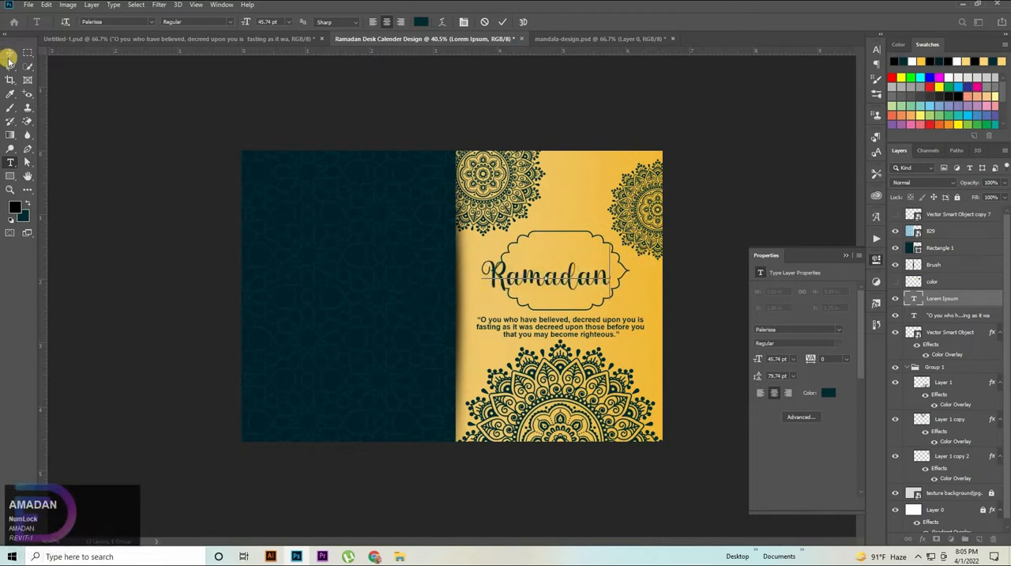
pyautogui.click(131, 124)
# Step: Scale the Ramadan text to about 71% and place it centered in the upper half of the scalloped frame
pyautogui.click(10, 52)
pyautogui.moveTo(594, 265); pyautogui.dragTo(668, 271)
pyautogui.moveTo(668, 271); pyautogui.dragTo(401, 268)
pyautogui.moveTo(431, 226); pyautogui.dragTo(456, 245)
pyautogui.moveTo(425, 190); pyautogui.dragTo(425, 183)
pyautogui.moveTo(424, 249); pyautogui.dragTo(419, 251)
pyautogui.moveTo(423, 288); pyautogui.dragTo(424, 284)
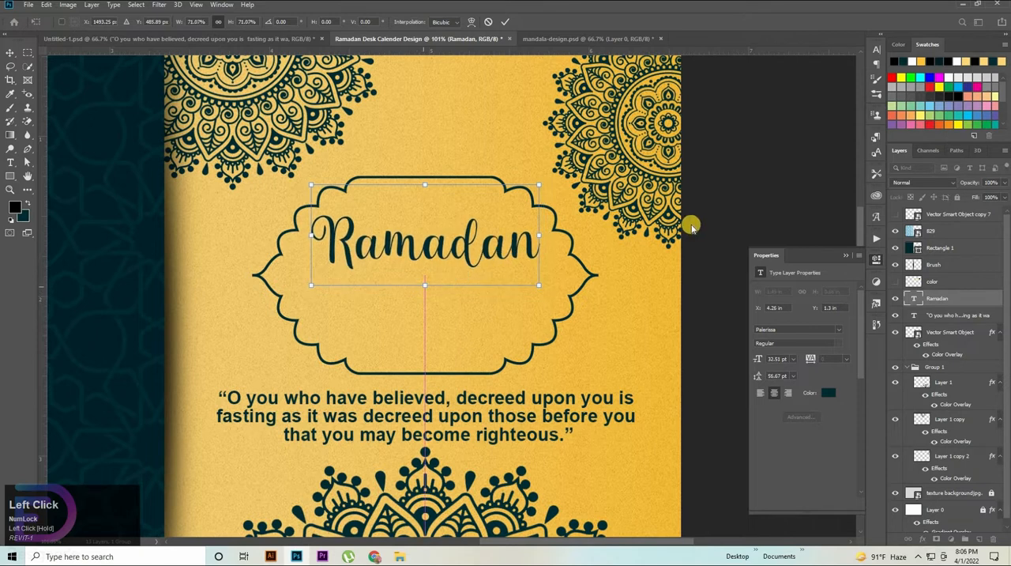
pyautogui.press('Return')
pyautogui.moveTo(468, 245); pyautogui.dragTo(468, 294)
pyautogui.press('super')
pyautogui.press('super')
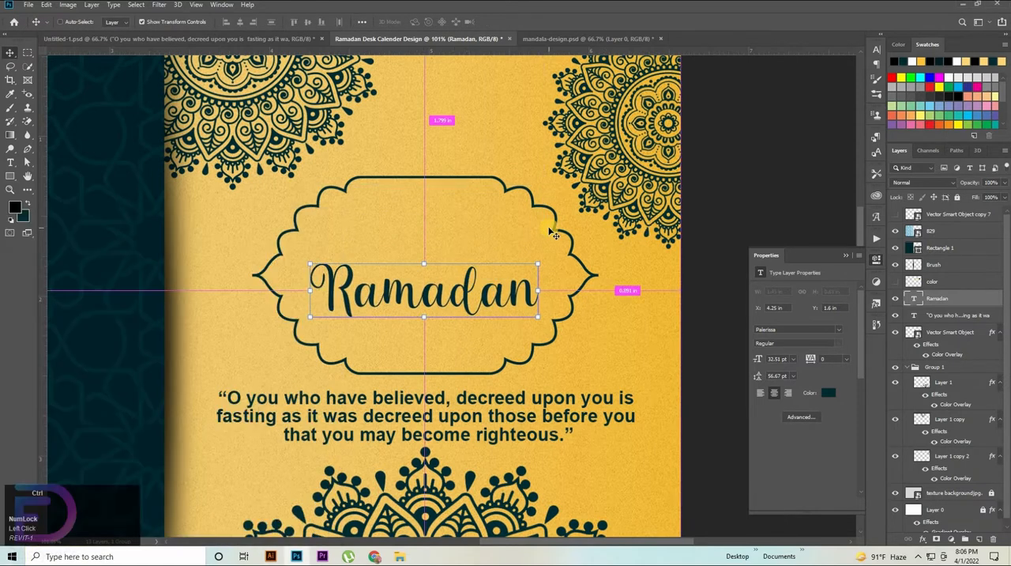
pyautogui.hotkey('ctrl', 'z')
# Step: Duplicate the Ramadan text just below itself inside the frame and change the copy's wording to "Kareem"
pyautogui.moveTo(467, 238); pyautogui.dragTo(264, 286)
pyautogui.press('t')
pyautogui.press('BackSpace')
pyautogui.write('K')
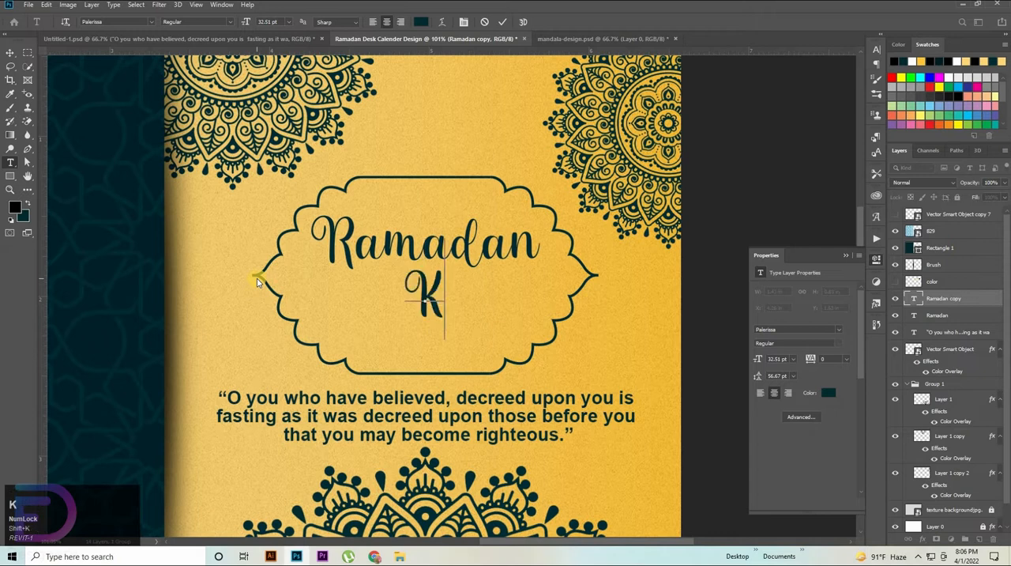
pyautogui.write('areem')
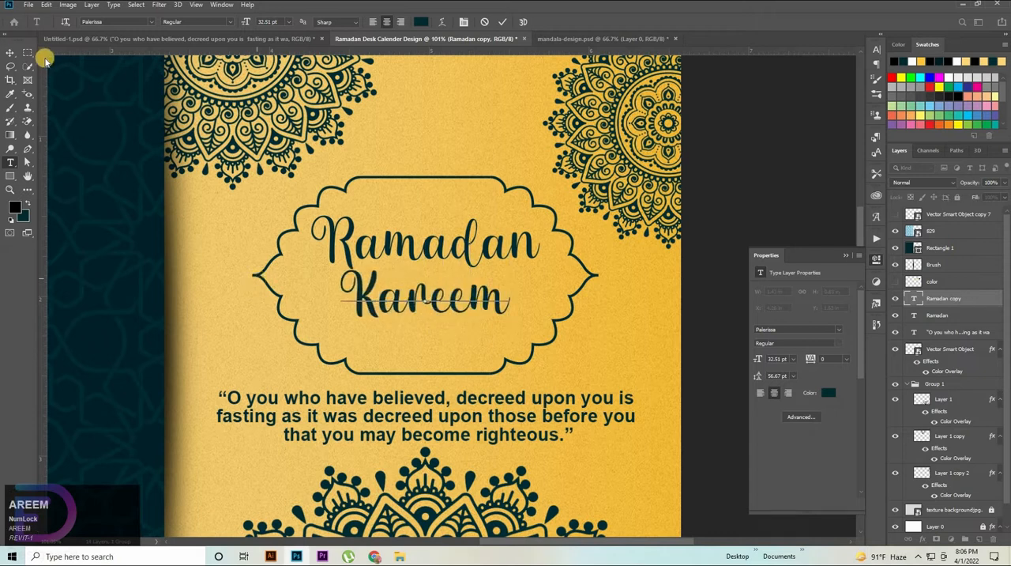
pyautogui.click(8, 49)
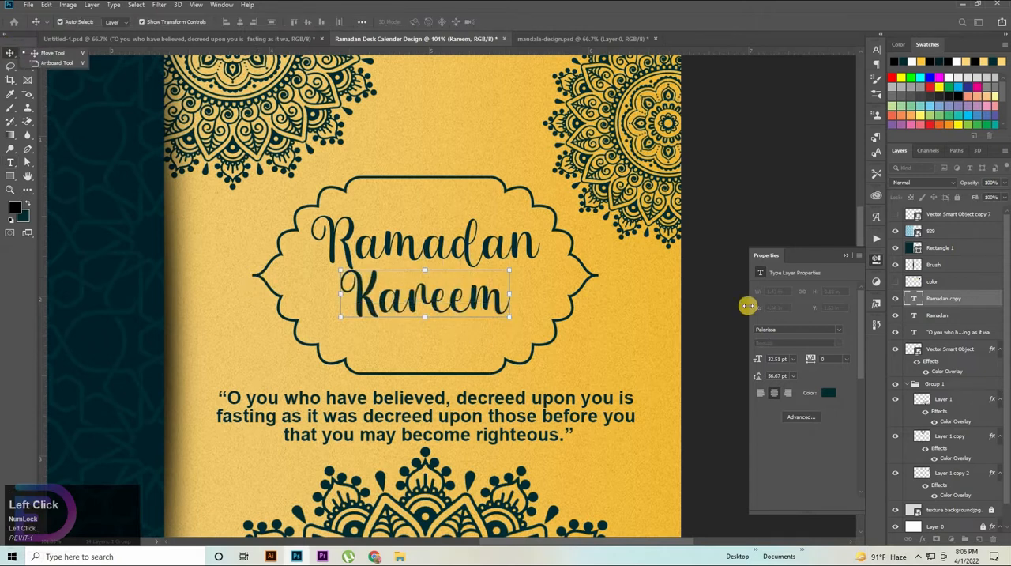
# Step: Align the horizontal centers of the Ramadan and Kareem texts
pyautogui.keyDown('shift'); pyautogui.click(949, 316); pyautogui.keyUp('shift')
pyautogui.click(241, 23)
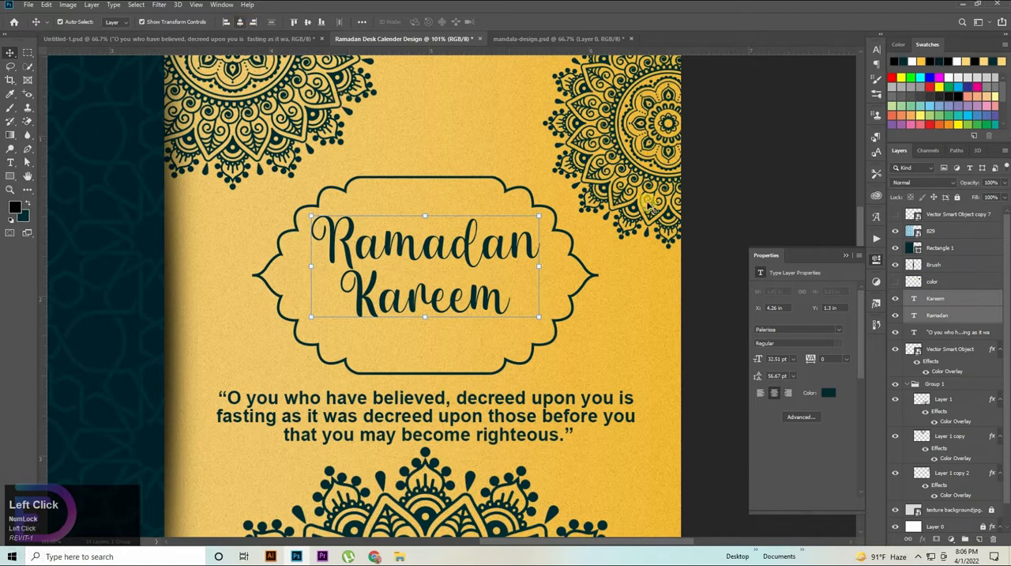
pyautogui.click(408, 163)
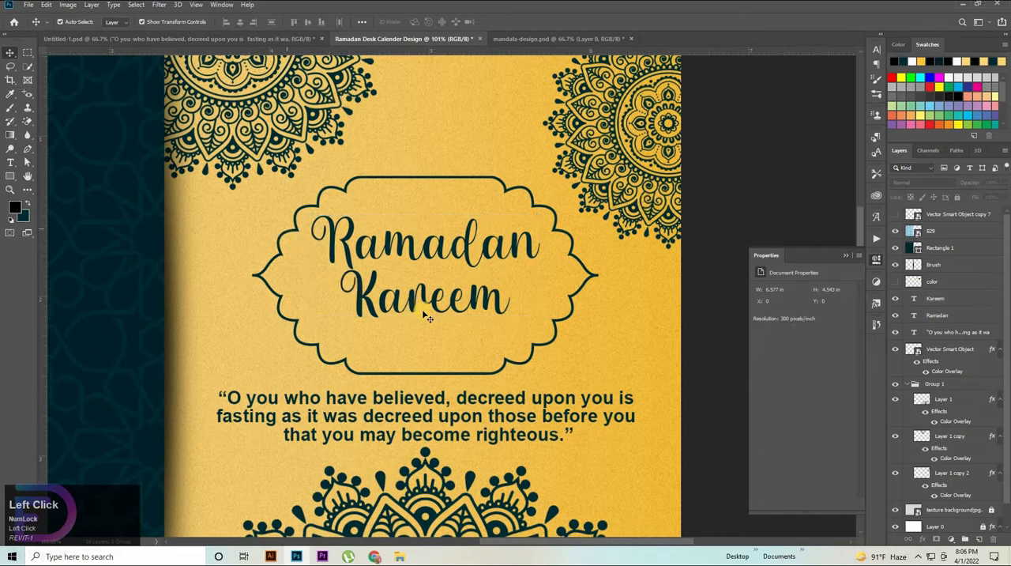
# Step: Add a new placeholder text above the scalloped frame in Arial Regular at 15.74 pt
pyautogui.click(12, 160)
pyautogui.click(447, 110)
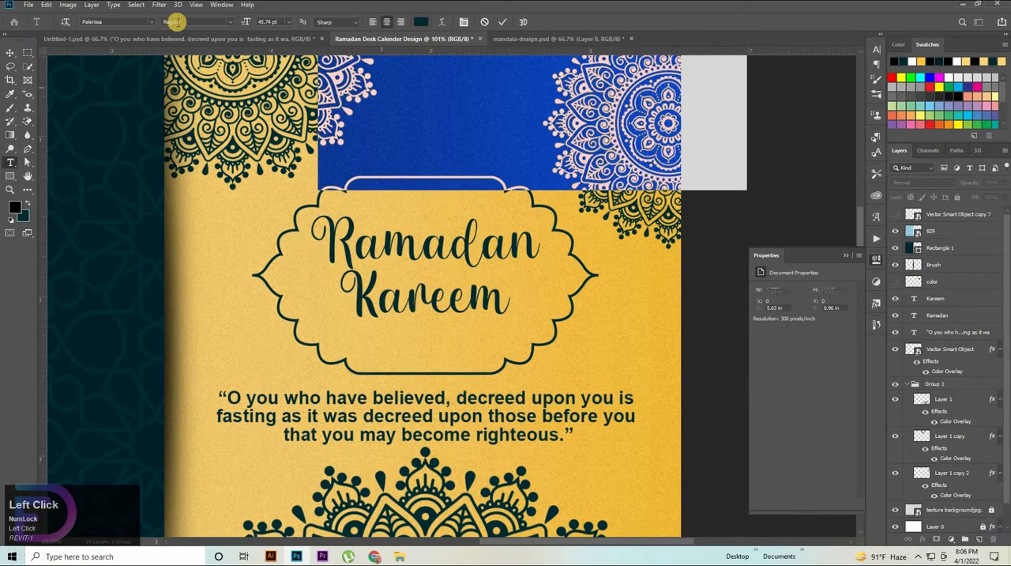
pyautogui.click(151, 23)
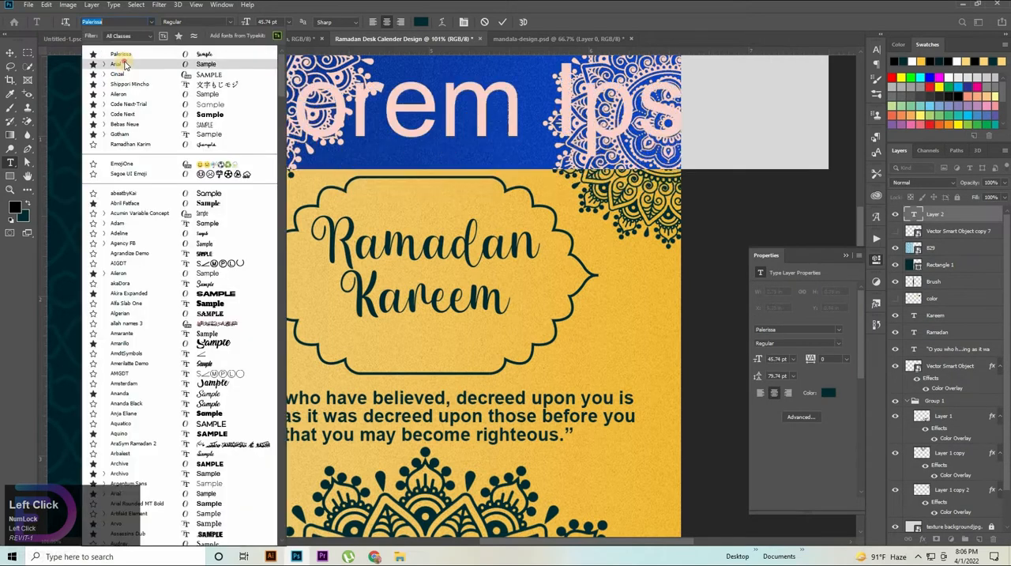
pyautogui.click(124, 62)
pyautogui.moveTo(232, 22); pyautogui.dragTo(230, 20)
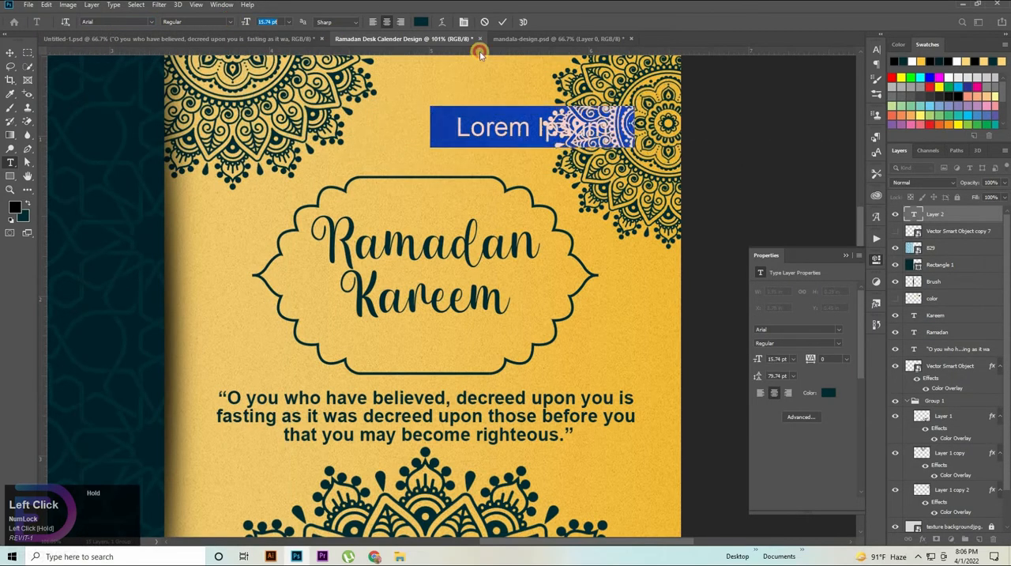
pyautogui.press('Return')
# Step: Replace the new placeholder text with "Hijri 1443"
pyautogui.press('BackSpace')
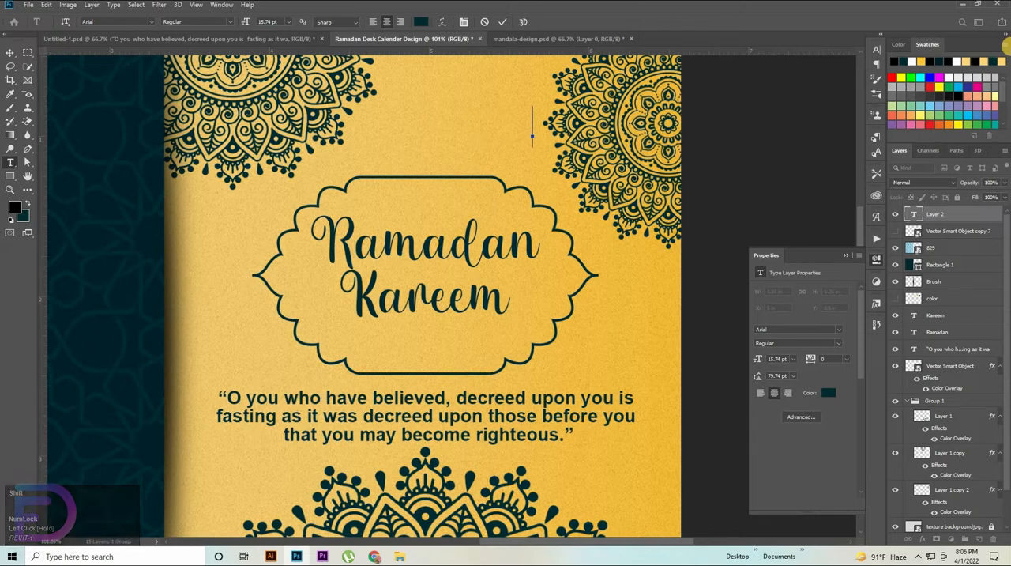
pyautogui.write('Hi')
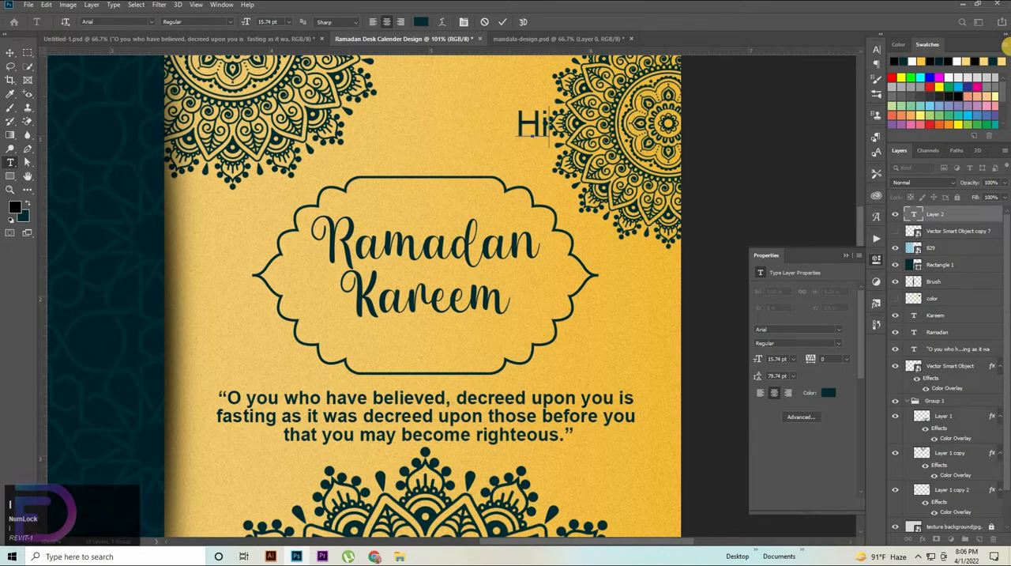
pyautogui.write('jri 1443')
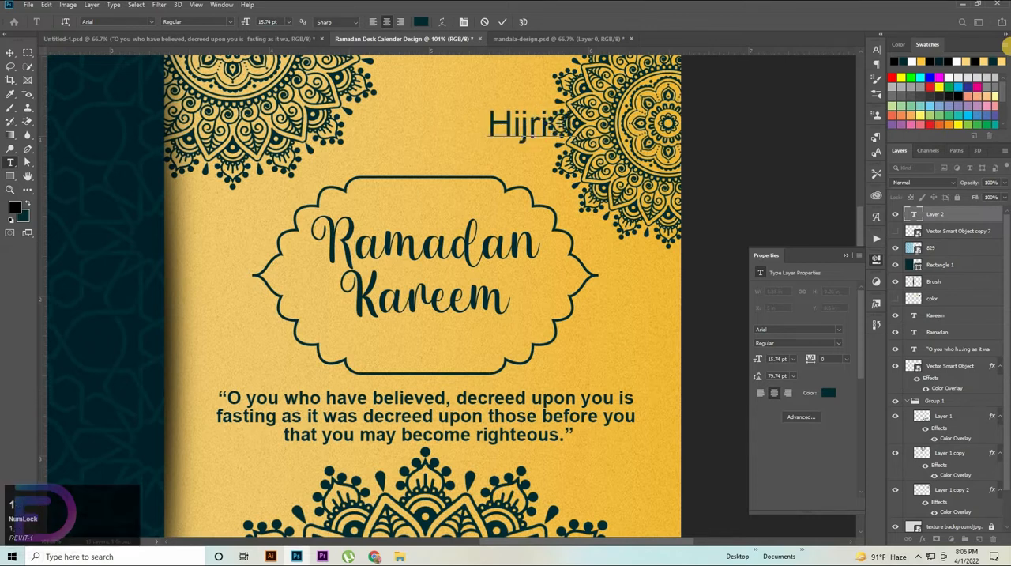
pyautogui.click(13, 54)
# Step: Move the Hijri 1443 text beneath Kareem inside the frame and scale it to about 74.5%
pyautogui.moveTo(535, 142); pyautogui.dragTo(428, 355)
pyautogui.click(427, 364)
pyautogui.moveTo(433, 346); pyautogui.dragTo(429, 349)
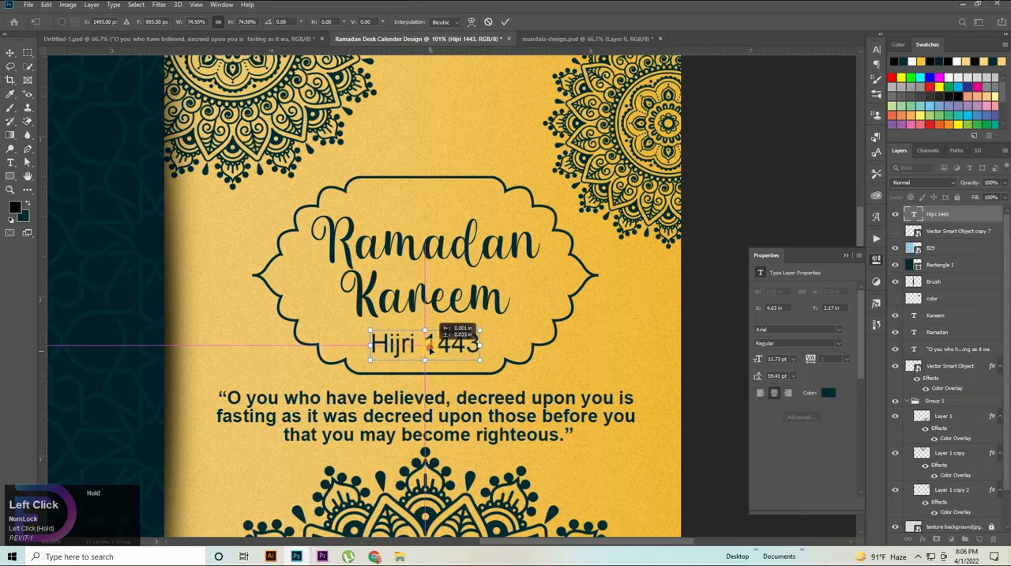
# Step: Move the Hijri 1443 layer directly below the Ramadan layer and align the horizontal centers of the three title texts
pyautogui.scroll(1, 898, 283)
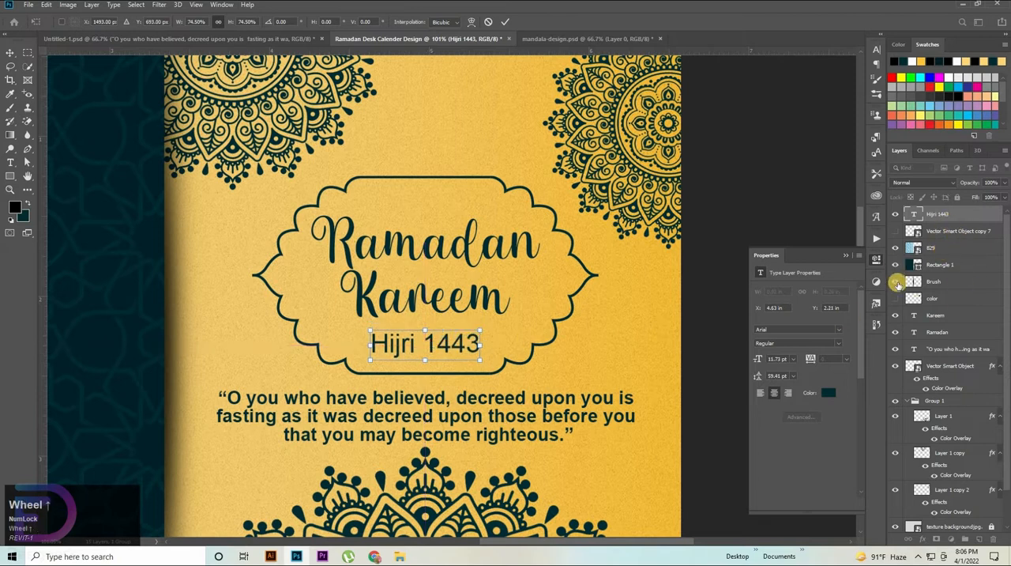
pyautogui.moveTo(940, 215); pyautogui.dragTo(942, 308)
pyautogui.keyDown('shift'); pyautogui.click(940, 301); pyautogui.keyUp('shift')
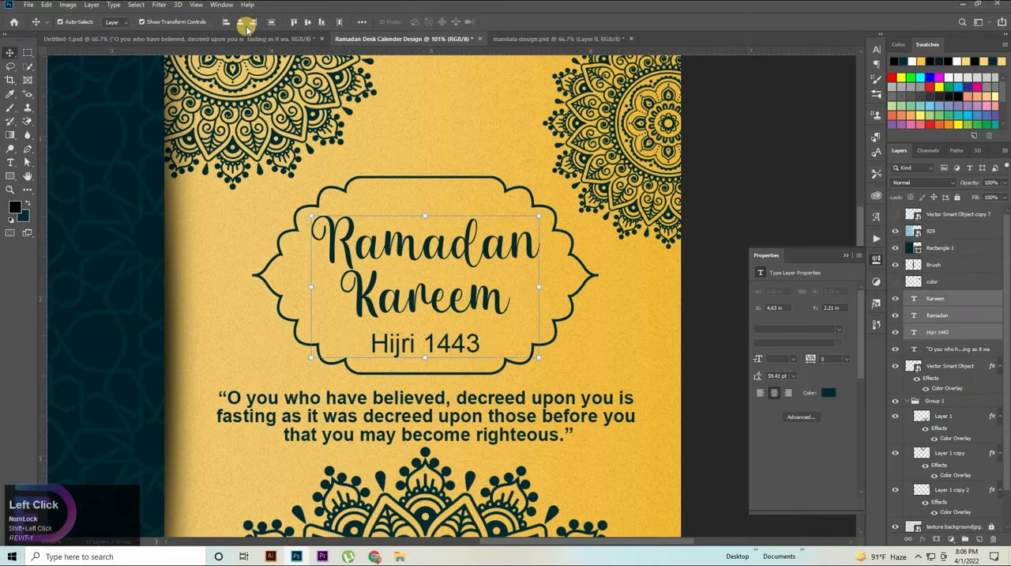
# Step: Nudge the Hijri 1443 text up to about Y 2.17 in, closer to Kareem
pyautogui.click(939, 336)
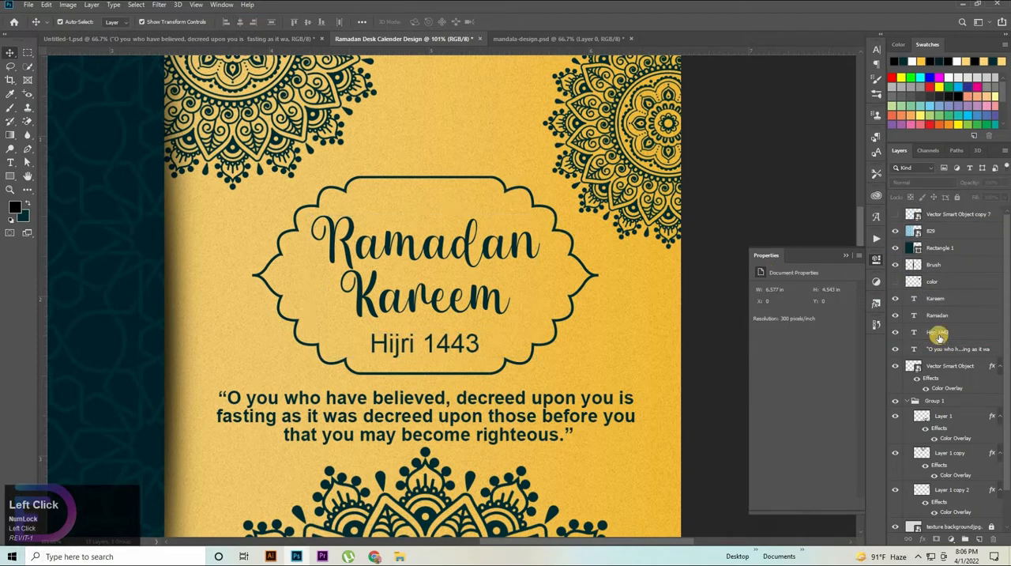
pyautogui.click(471, 343)
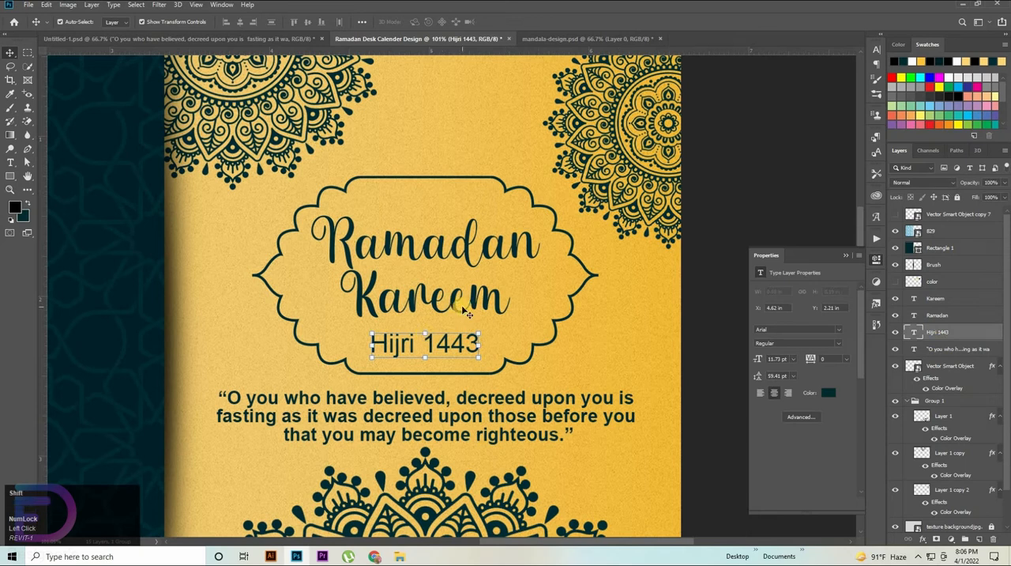
pyautogui.hotkey('shift', 'Up')
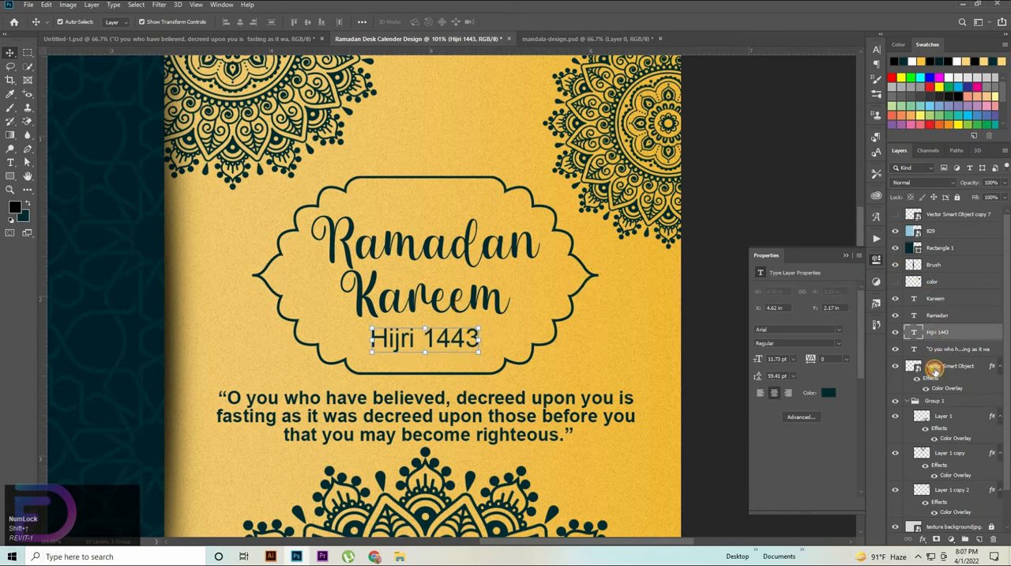
# Step: Move the scalloped frame's layer above the quote's and align the horizontal centers of the frame and the three title texts
pyautogui.moveTo(934, 369); pyautogui.dragTo(930, 341)
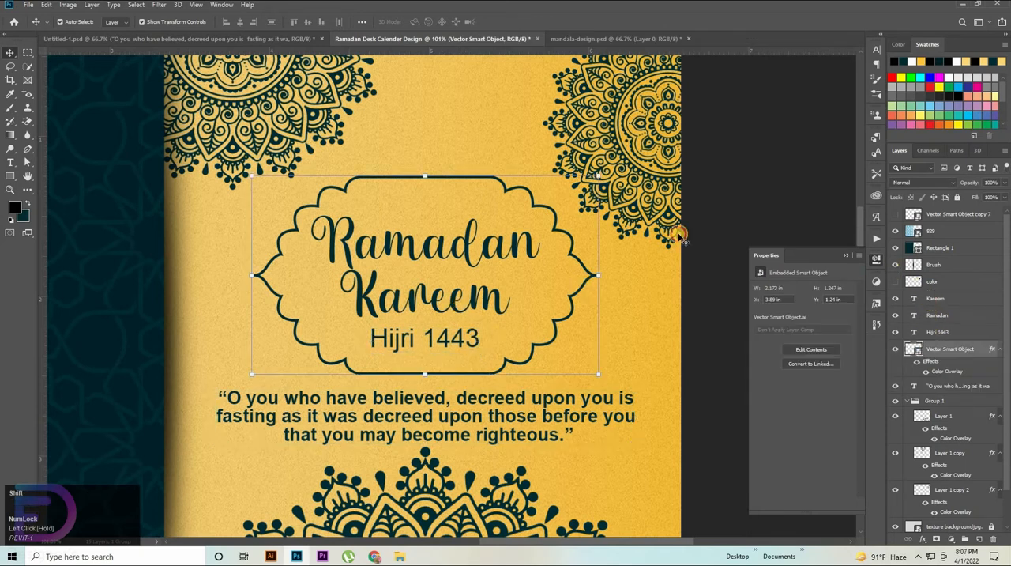
pyautogui.keyDown('shift'); pyautogui.click(935, 298); pyautogui.keyUp('shift')
pyautogui.click(236, 23)
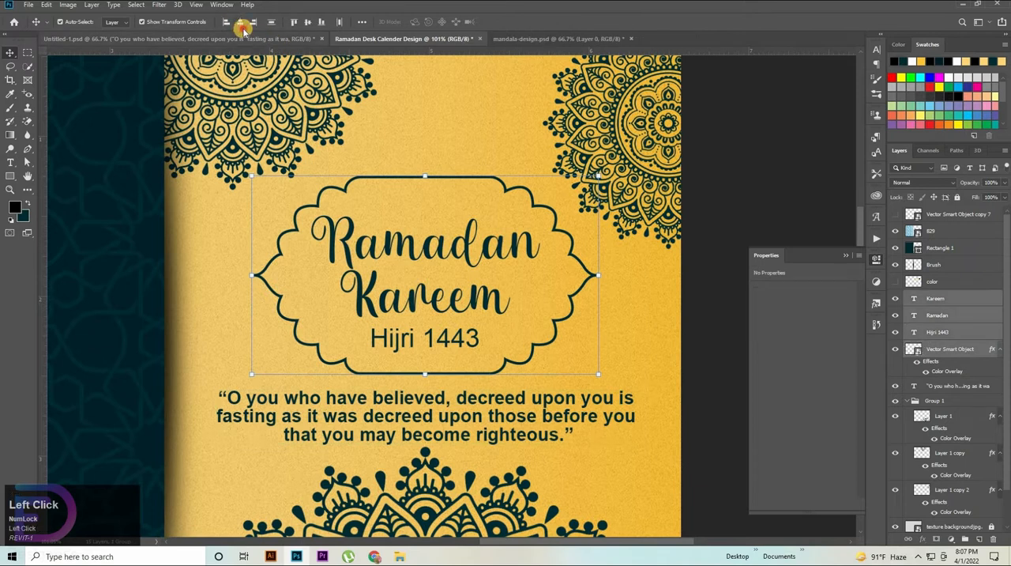
pyautogui.hotkey('ctrl', 'space')
pyautogui.moveTo(567, 217); pyautogui.dragTo(506, 235)
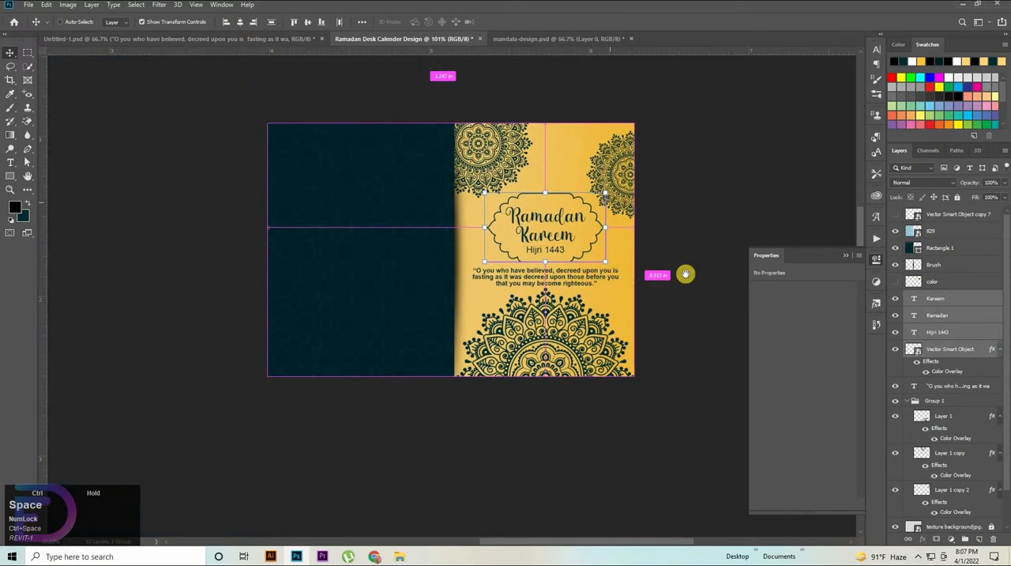
pyautogui.moveTo(576, 223); pyautogui.dragTo(745, 224)
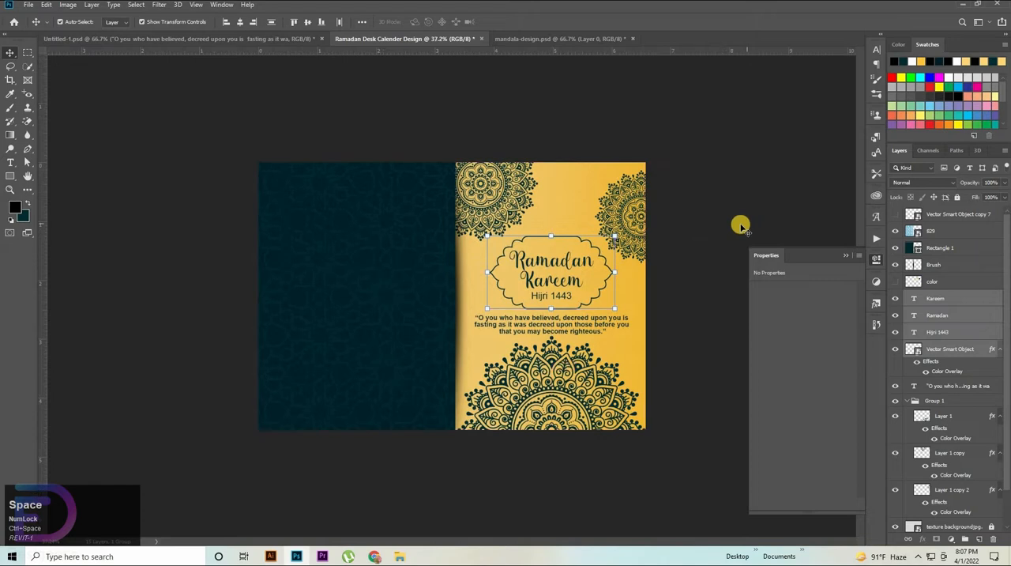
pyautogui.click(783, 237)
pyautogui.click(131, 38)
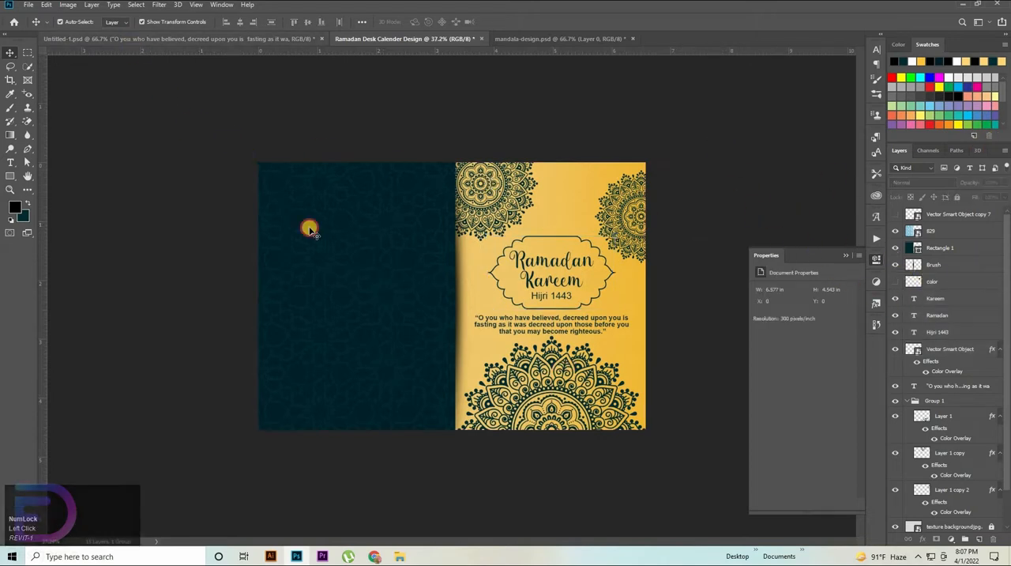
# Step: Copy the Ramadan timetable from Untitled-1.psd into the calendar design, then return to Untitled-1.psd
pyautogui.moveTo(545, 318); pyautogui.dragTo(409, 334)
pyautogui.click(136, 39)
pyautogui.click(126, 38)
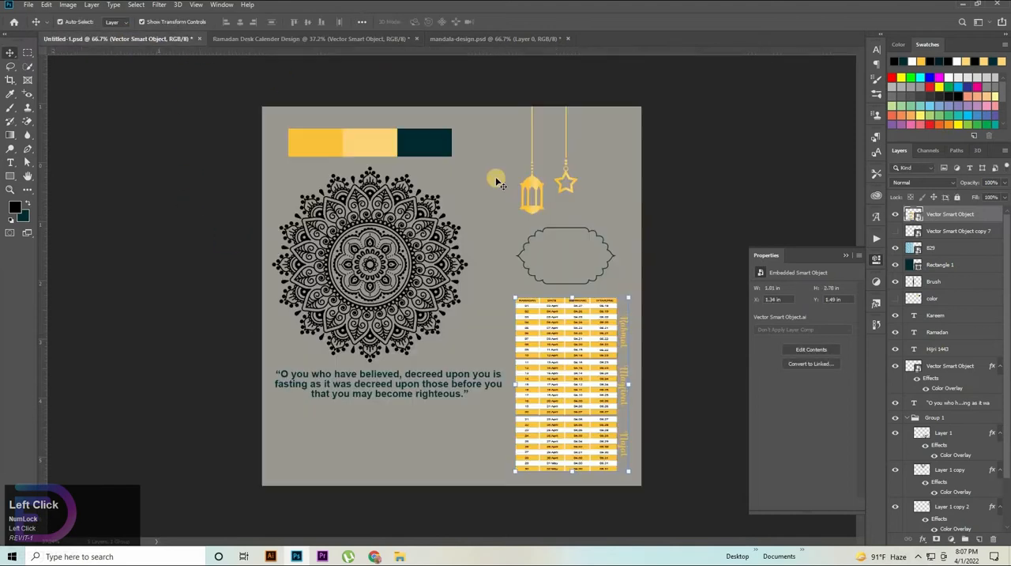
# Step: Copy the hanging lantern and star together from Untitled-1.psd into the Ramadan calendar design
pyautogui.click(529, 187)
pyautogui.keyDown('shift'); pyautogui.click(531, 189); pyautogui.keyUp('shift')
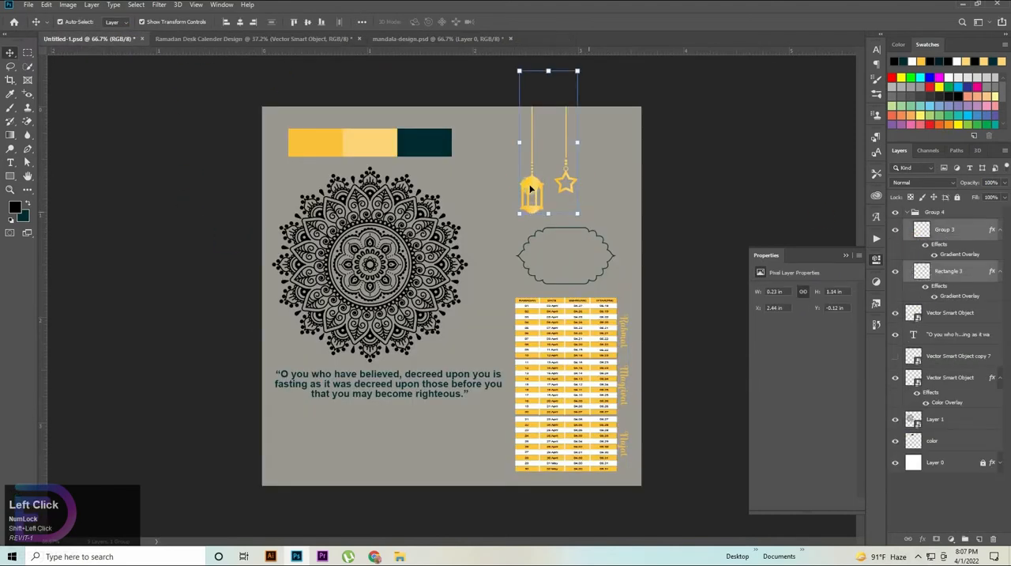
pyautogui.moveTo(280, 51); pyautogui.dragTo(330, 219)
pyautogui.keyDown('ctrl'); pyautogui.click(358, 200); pyautogui.keyUp('ctrl')
pyautogui.keyDown('ctrl'); pyautogui.click(365, 199); pyautogui.keyUp('ctrl')
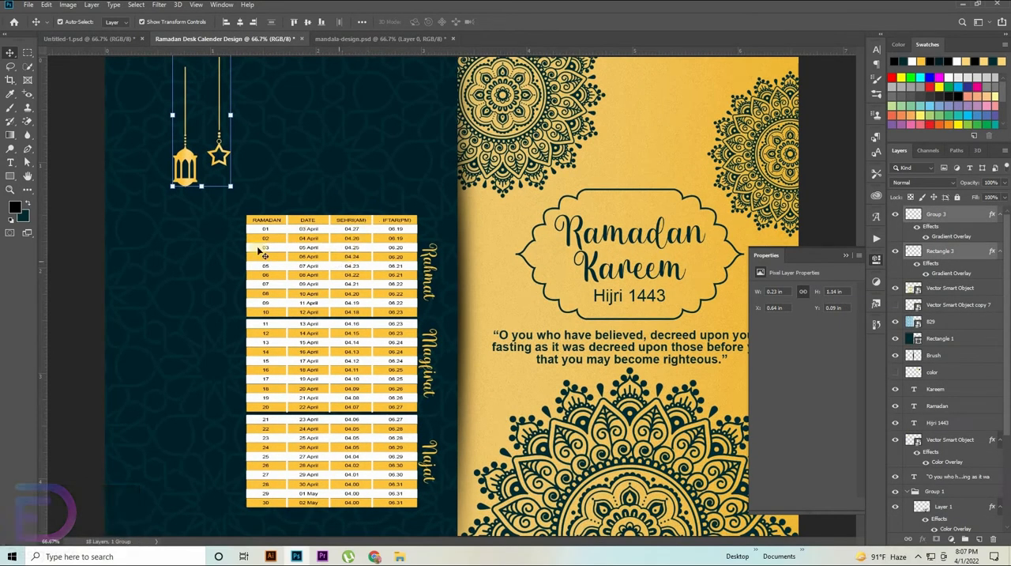
# Step: Scale the lantern and star to about 120.72% and hang them from the upper edge in the teal panel's left corner
pyautogui.click(435, 260)
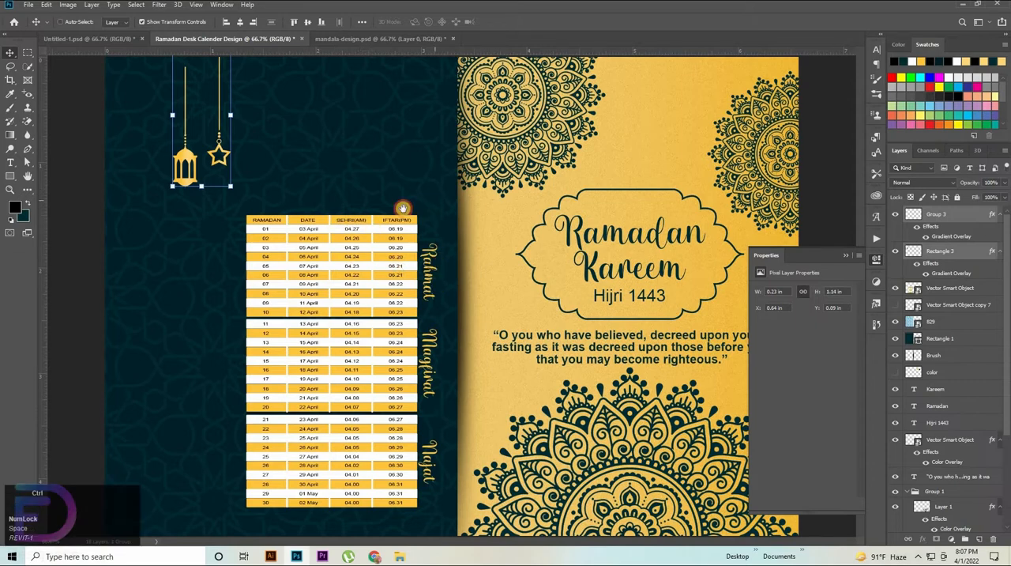
pyautogui.moveTo(447, 153); pyautogui.dragTo(274, 223)
pyautogui.moveTo(286, 271); pyautogui.dragTo(286, 280)
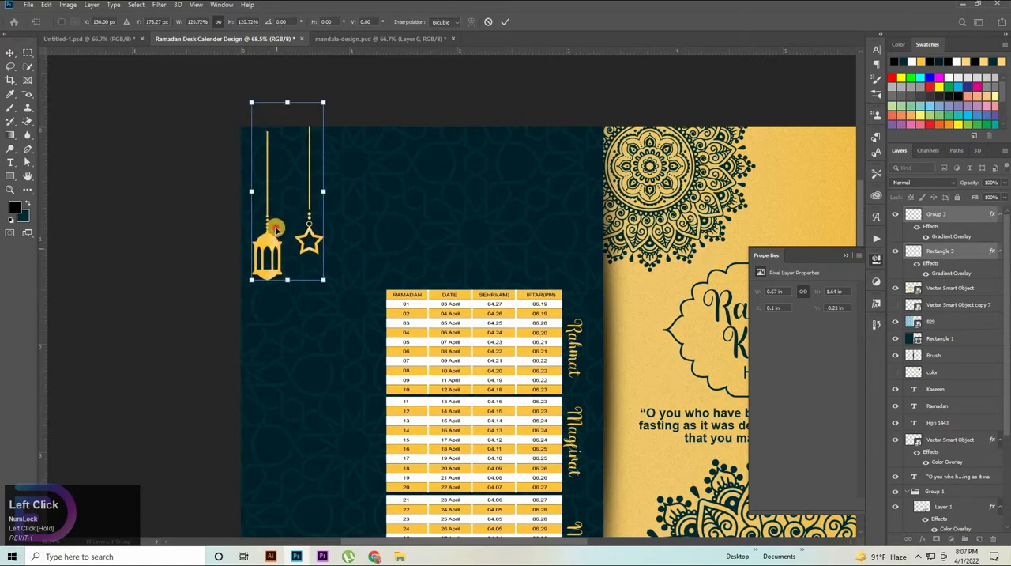
pyautogui.moveTo(277, 239)
pyautogui.mouseDown()
pyautogui.moveTo(275, 211)
pyautogui.moveTo(275, 227)
pyautogui.mouseUp()
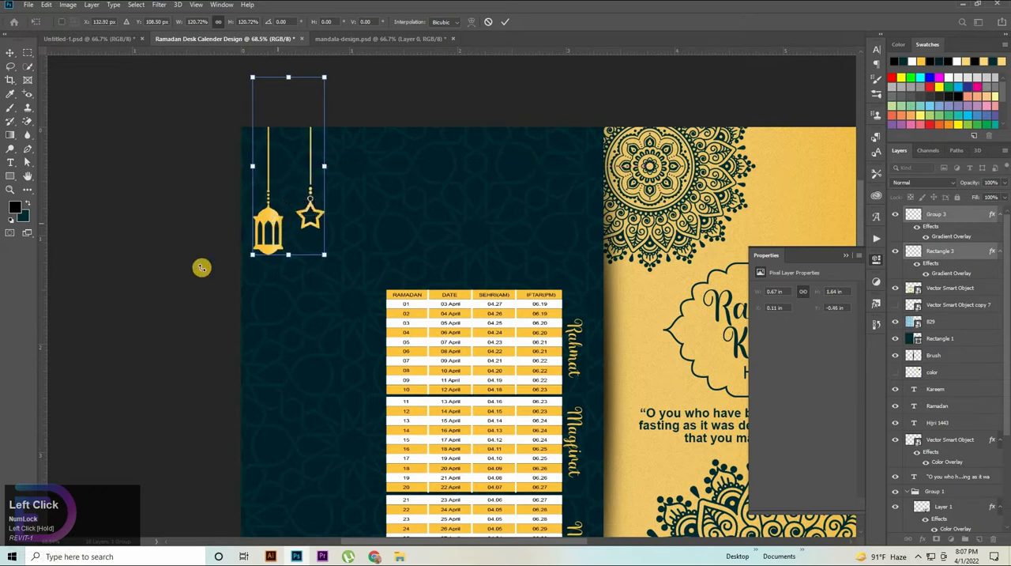
# Step: Enlarge the timetable to about 16.93% and align its horizontal center with the dark teal panel
pyautogui.click(411, 371)
pyautogui.click(491, 341)
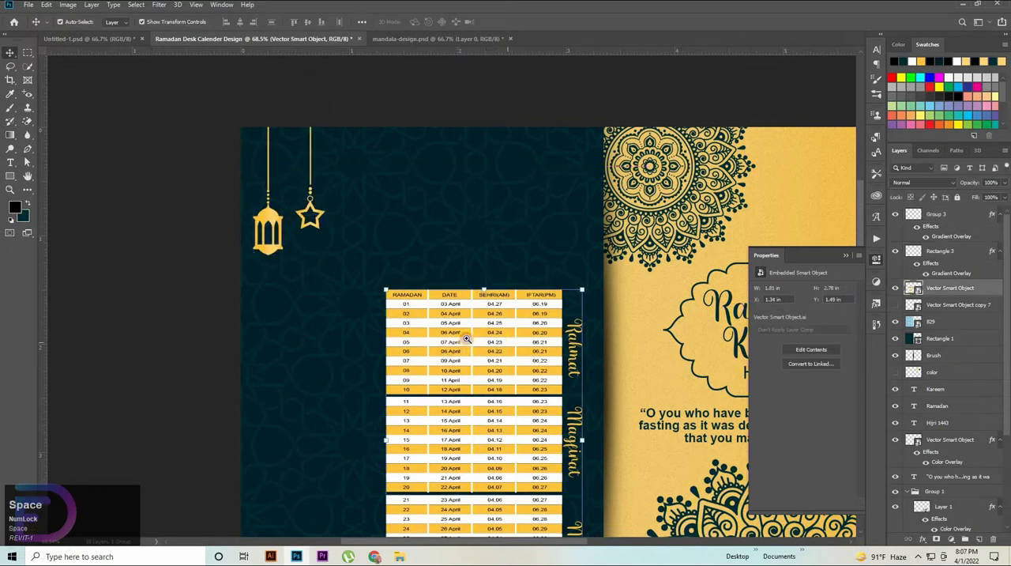
pyautogui.moveTo(498, 340); pyautogui.dragTo(391, 199)
pyautogui.moveTo(392, 279)
pyautogui.mouseDown()
pyautogui.moveTo(370, 278)
pyautogui.moveTo(376, 289)
pyautogui.mouseUp()
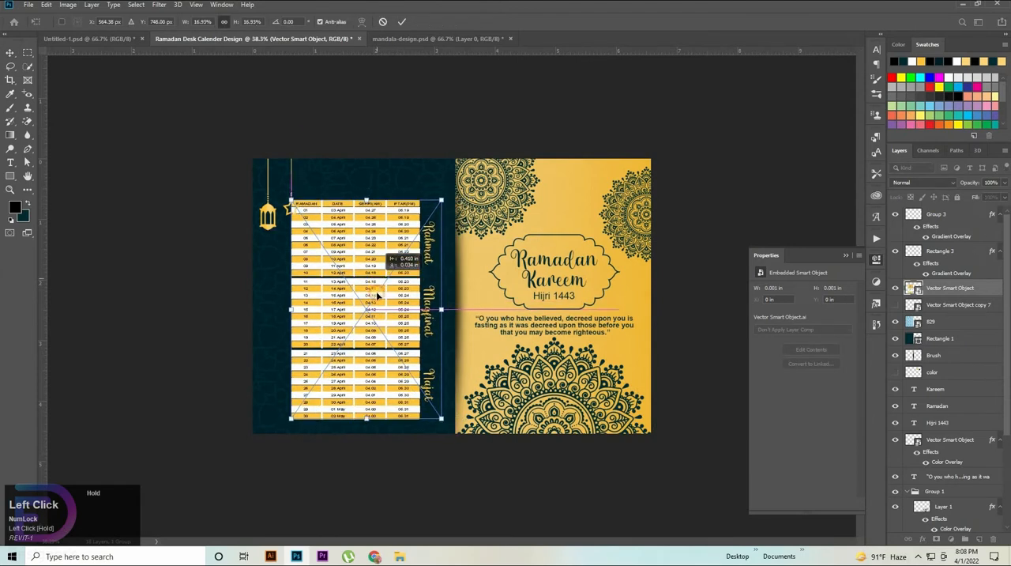
pyautogui.keyDown('ctrl'); pyautogui.click(955, 346); pyautogui.keyUp('ctrl')
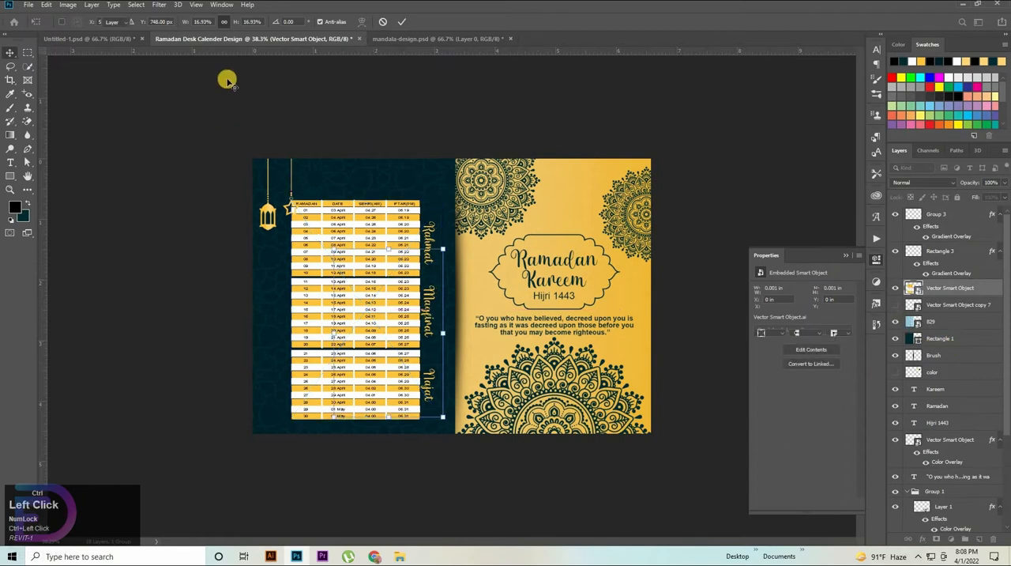
pyautogui.click(237, 24)
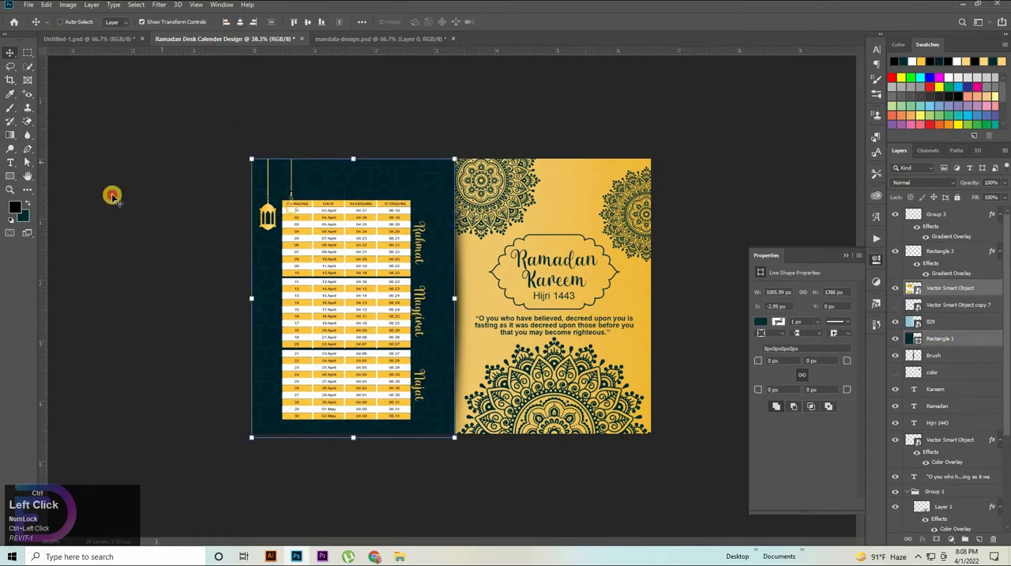
# Step: Reduce the timetable to about 16.28% and align its horizontal center with the dark teal panel again
pyautogui.click(380, 274)
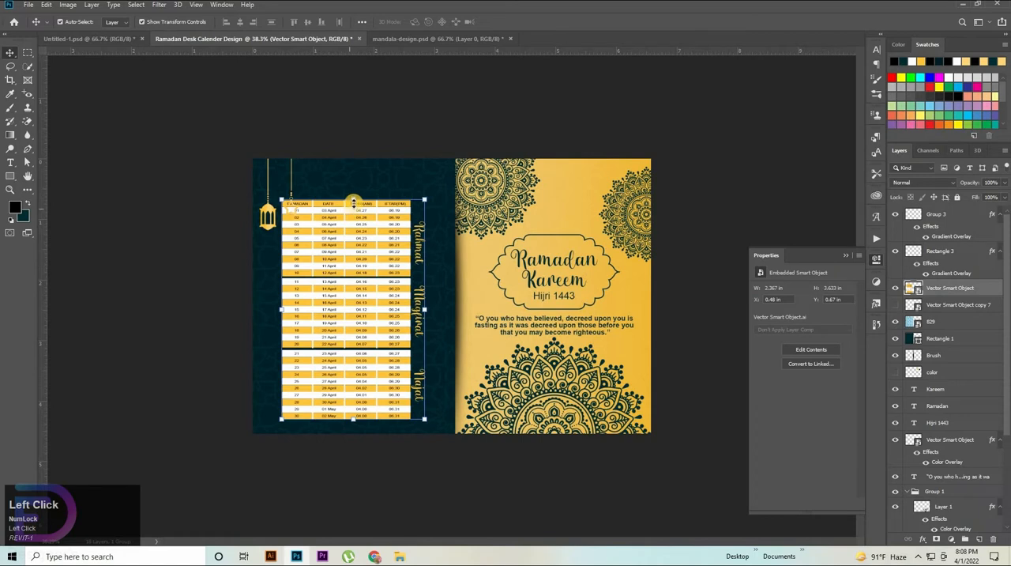
pyautogui.moveTo(353, 204); pyautogui.dragTo(360, 208)
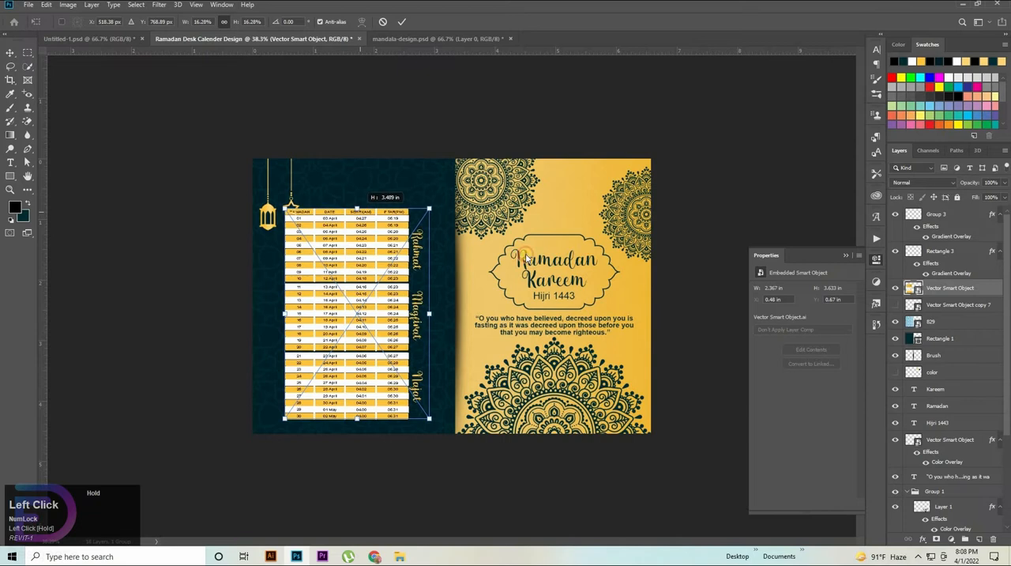
pyautogui.keyDown('ctrl'); pyautogui.click(939, 342); pyautogui.keyUp('ctrl')
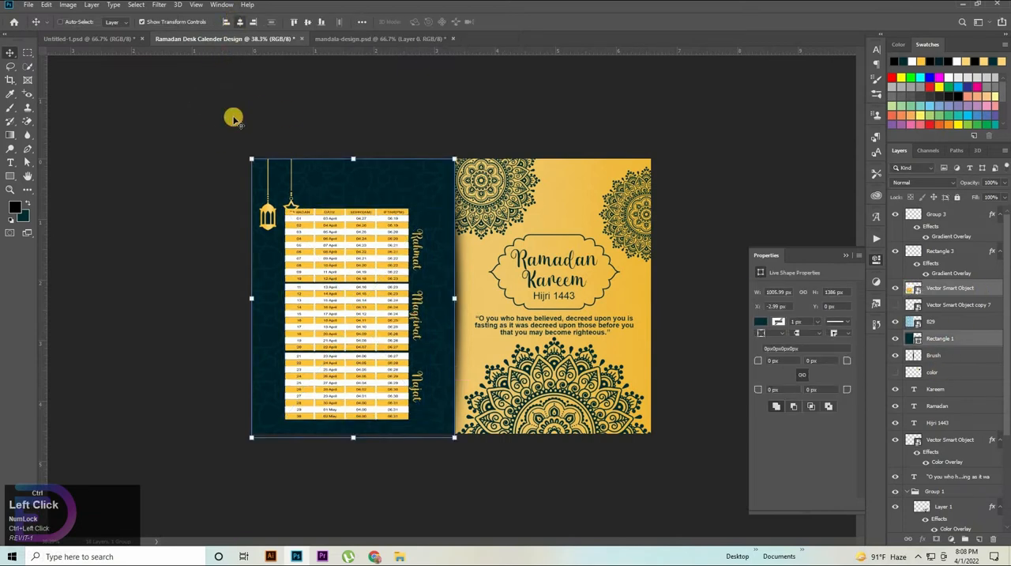
# Step: Nudge the timetable right to X 0.63 in and deselect it
pyautogui.click(356, 283)
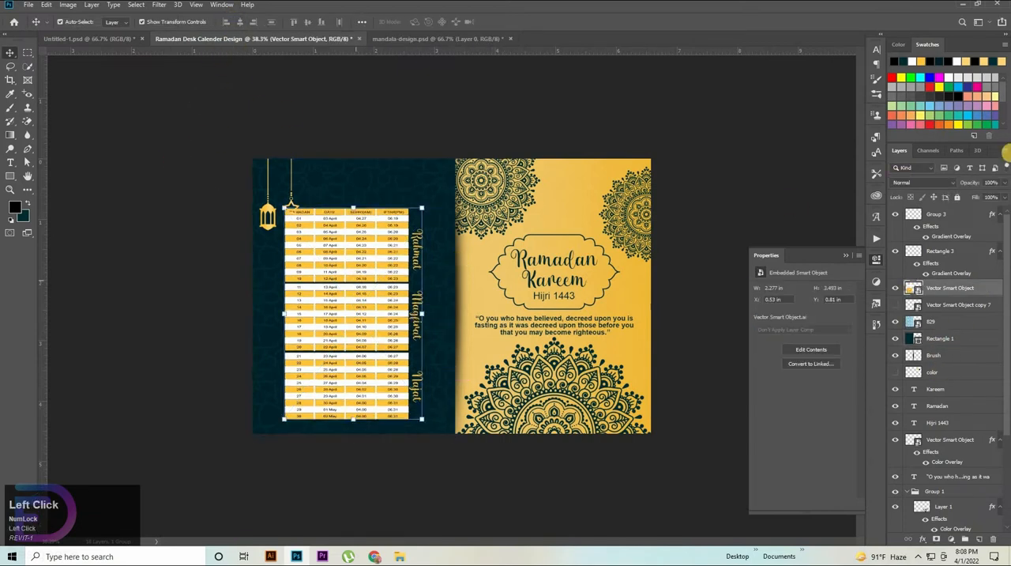
pyautogui.hotkey('shift', 'Right')
pyautogui.hotkey('shift', 'Right')
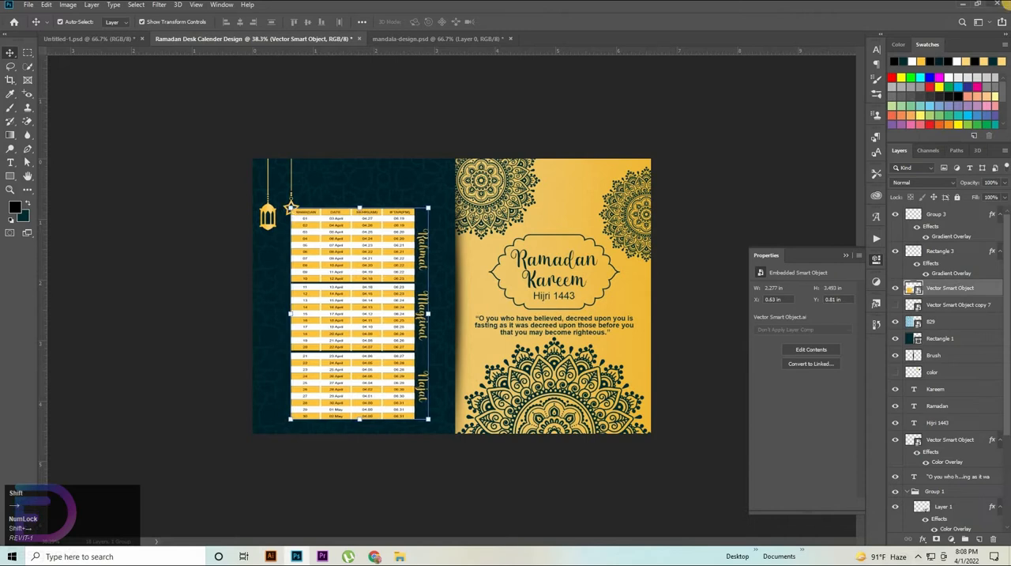
pyautogui.click(184, 261)
# Step: Scale the lantern and star together to about 93.89% and move them slightly up, clear of the timetable
pyautogui.click(934, 255)
pyautogui.keyDown('ctrl'); pyautogui.click(946, 217); pyautogui.keyUp('ctrl')
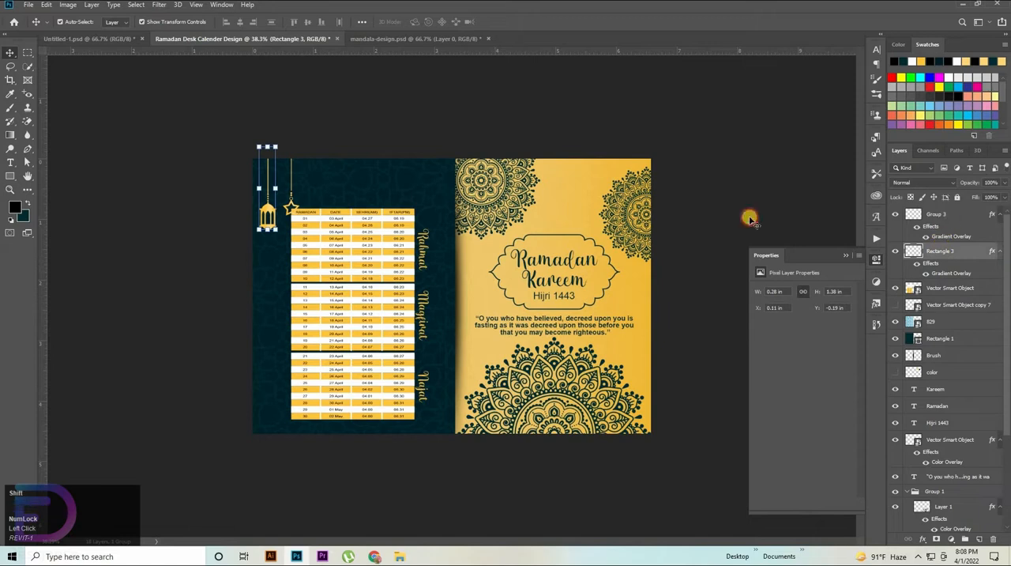
pyautogui.hotkey('ctrl', '+')
pyautogui.moveTo(274, 187); pyautogui.dragTo(459, 378)
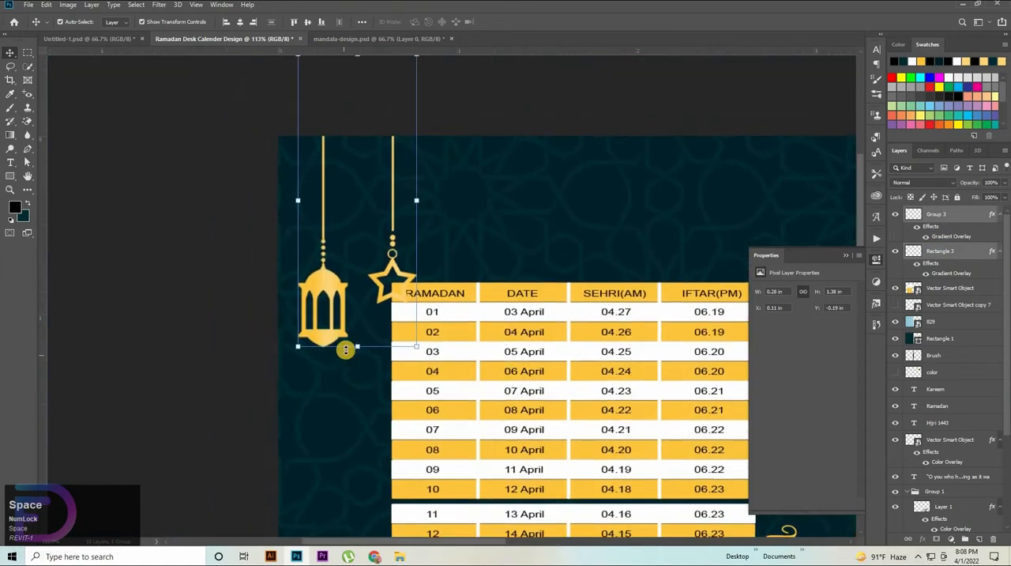
pyautogui.moveTo(350, 345); pyautogui.dragTo(349, 326)
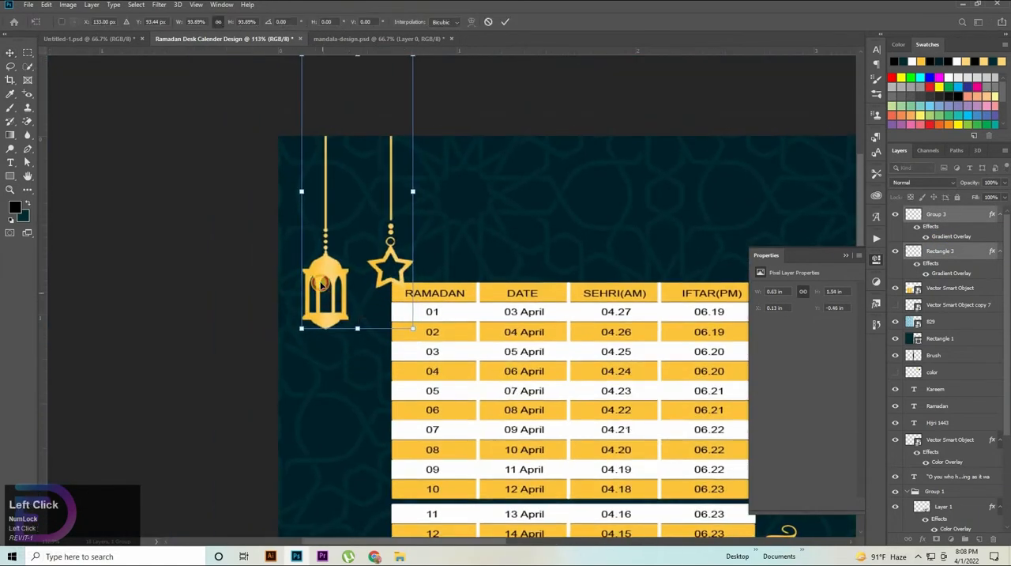
pyautogui.moveTo(323, 295); pyautogui.dragTo(320, 285)
pyautogui.click(901, 228)
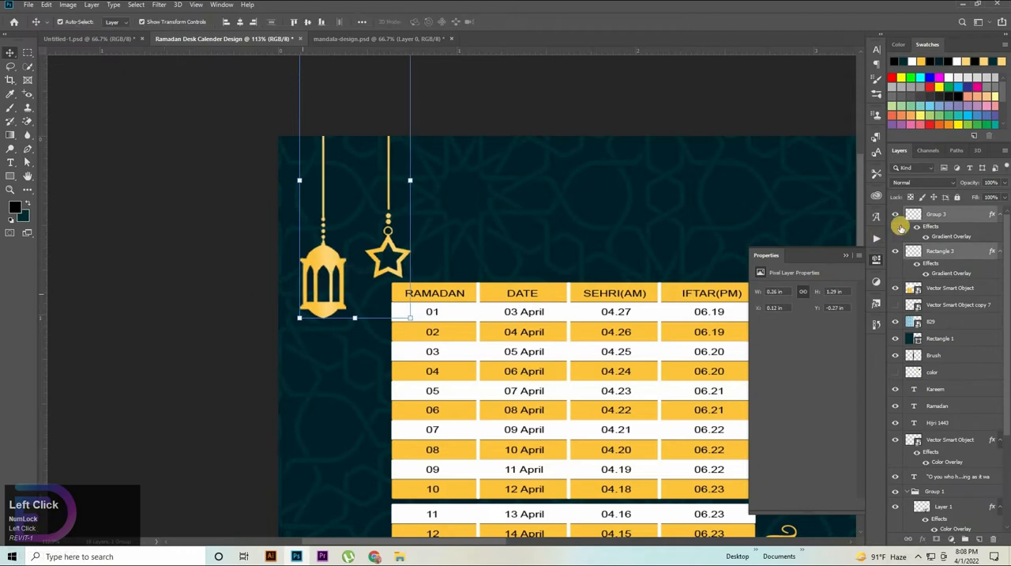
# Step: Nudge only the star up and left to about X 0.44 in, Y -0.56 in, closer to the lantern
pyautogui.click(930, 215)
pyautogui.hotkey('shift', 'Up')
pyautogui.hotkey('shift', 'Up')
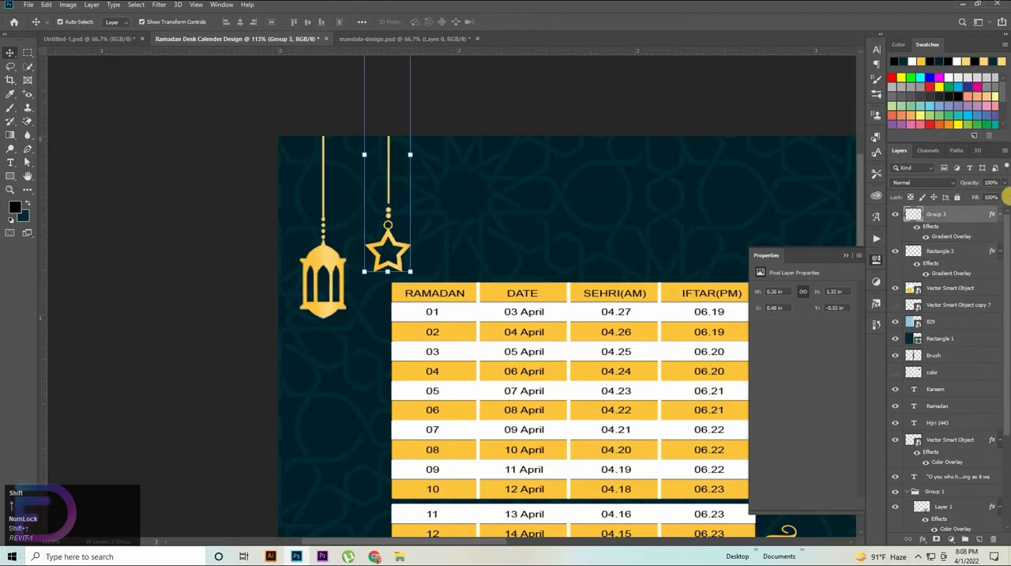
pyautogui.hotkey('shift', 'Left')
pyautogui.hotkey('shift', 'Down')
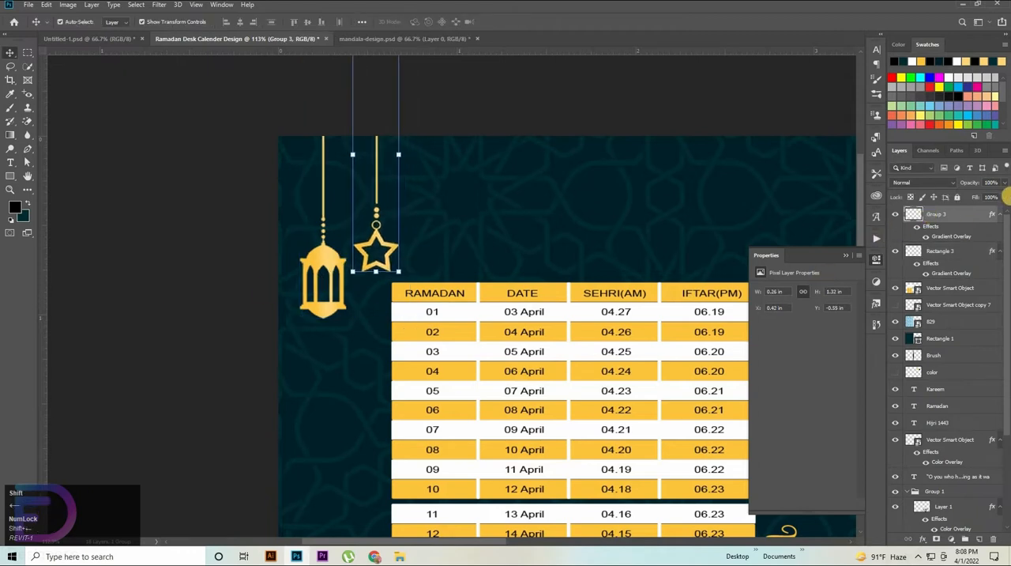
pyautogui.press('Left')
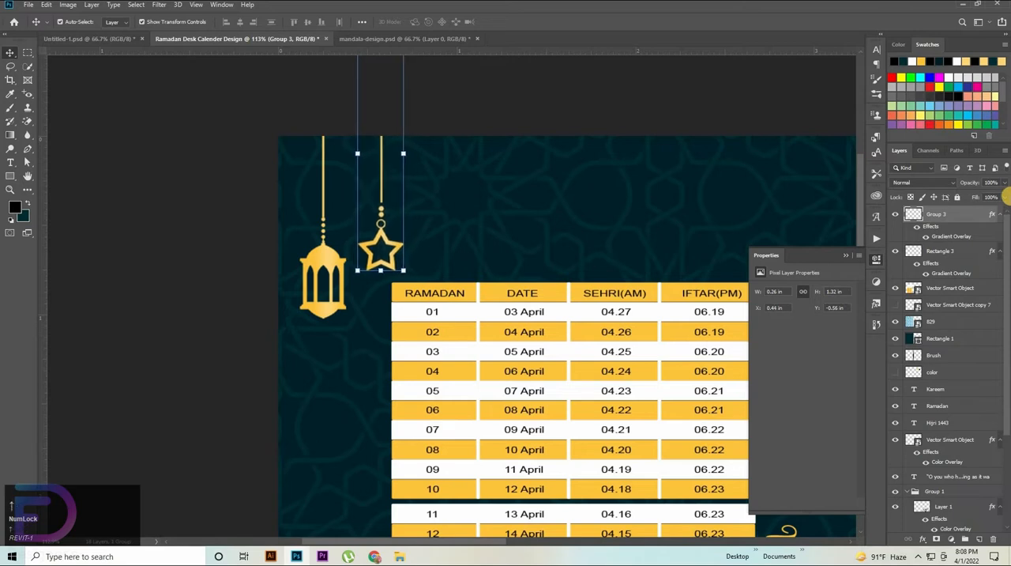
pyautogui.press('Left')
# Step: Duplicate the lantern and star pair to the right and flip the copy horizontally
pyautogui.press('space')
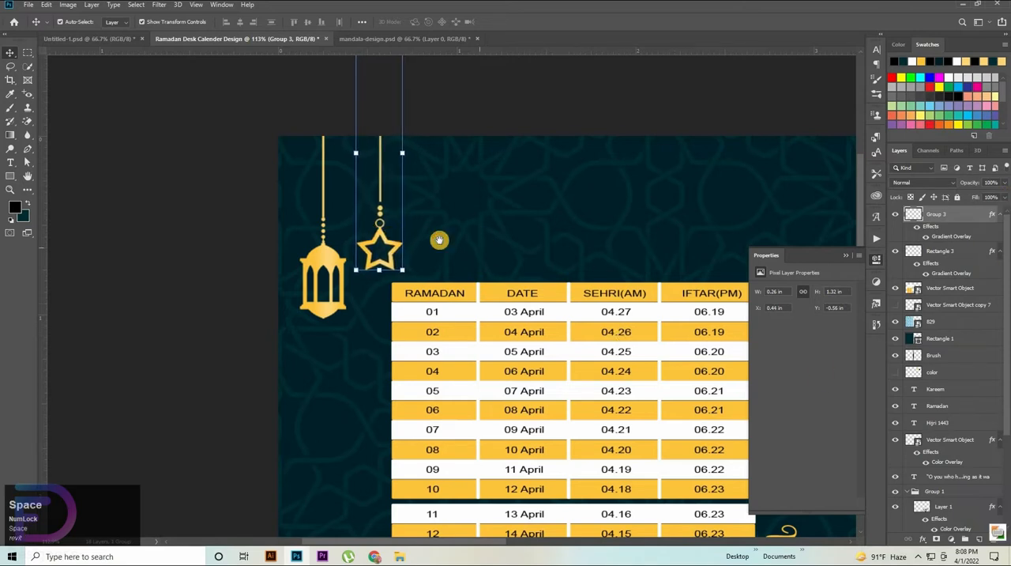
pyautogui.moveTo(440, 241); pyautogui.dragTo(336, 232)
pyautogui.keyDown('shift'); pyautogui.click(153, 265); pyautogui.keyUp('shift')
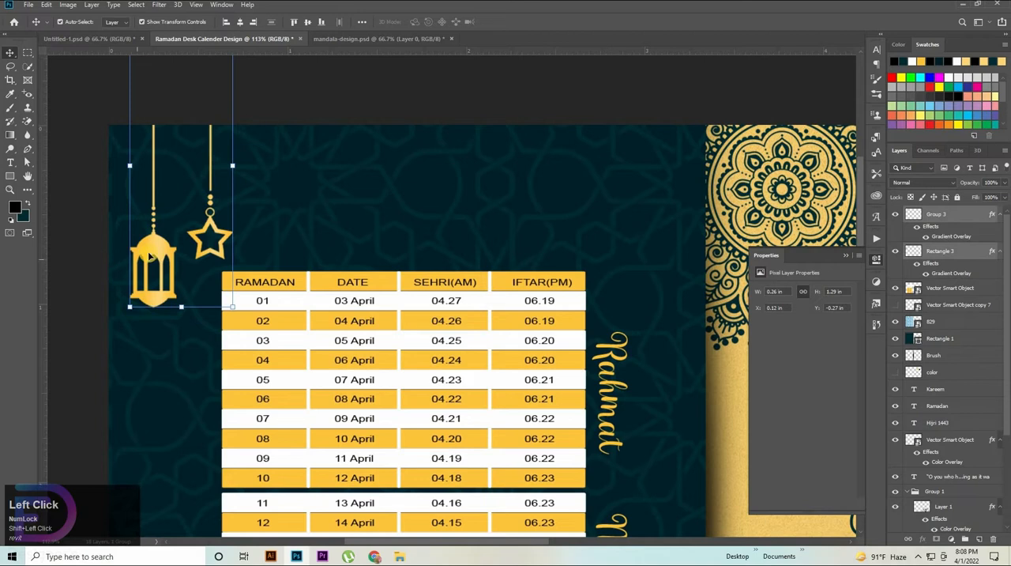
pyautogui.moveTo(149, 255); pyautogui.dragTo(243, 255)
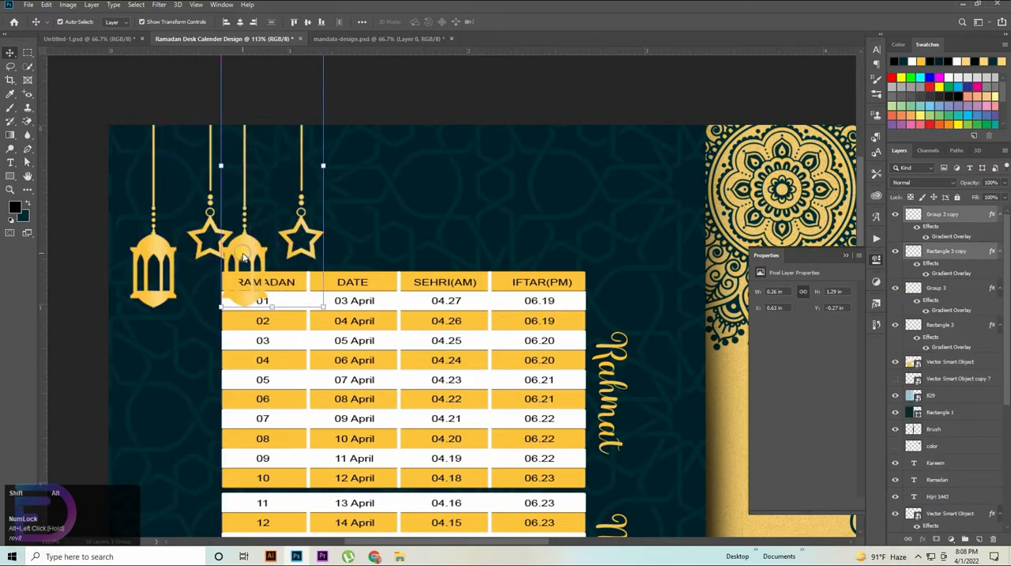
pyautogui.rightClick(243, 255)
pyautogui.click(243, 254)
pyautogui.hotkey('ctrl', 't')
pyautogui.rightClick(243, 254)
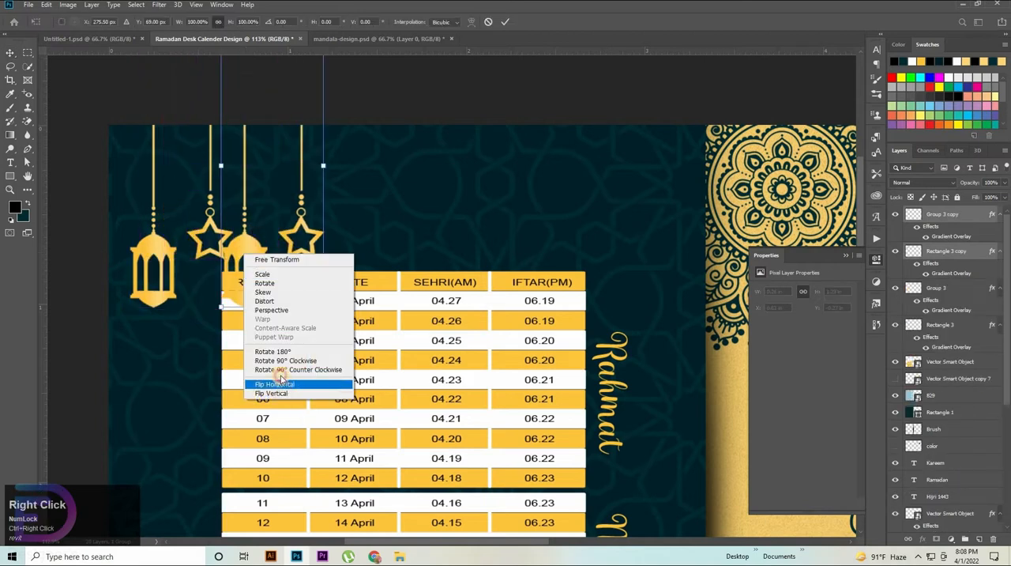
pyautogui.click(279, 383)
# Step: Move the flipped lantern and star copy to the teal panel's upper-right corner, at about X 882 px
pyautogui.moveTo(276, 249); pyautogui.dragTo(667, 257)
pyautogui.press('Left')
pyautogui.press('Left')
pyautogui.press('Left')
pyautogui.press('Left')
pyautogui.press('Left')
pyautogui.press('Left')
pyautogui.press('Left')
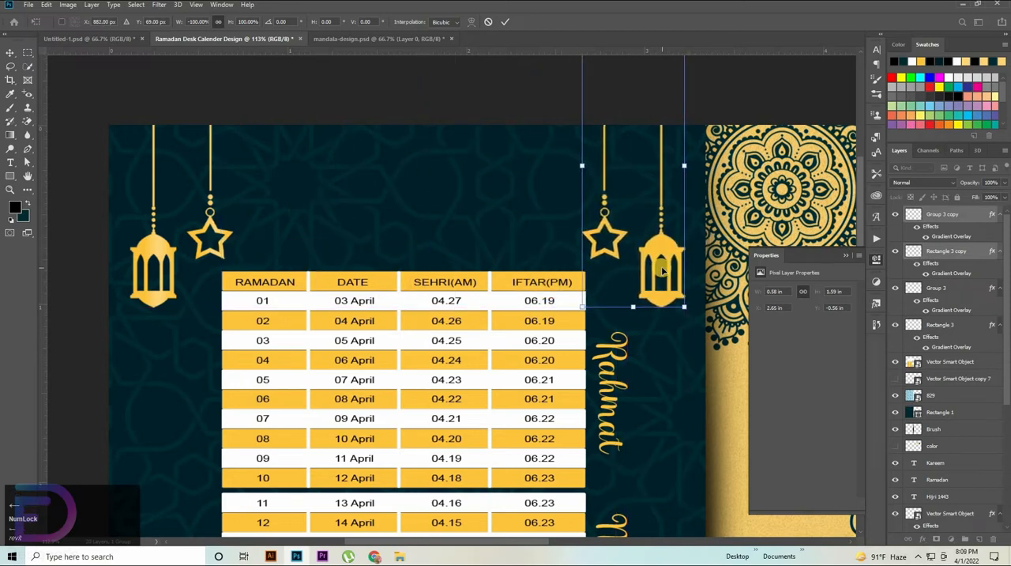
pyautogui.press('Right')
pyautogui.press('Right')
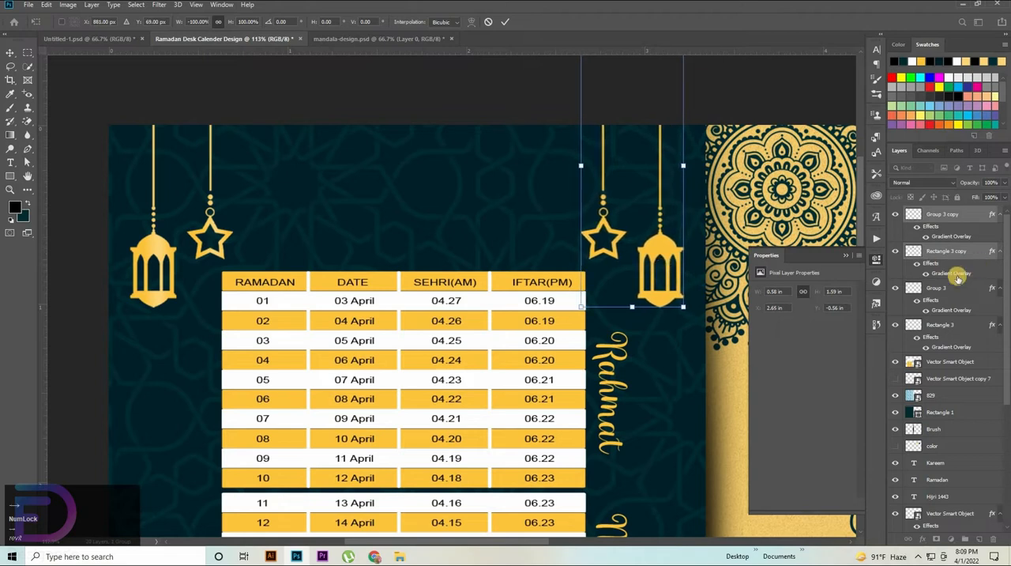
# Step: Nudge the original lantern and star pair horizontally until the lantern sits at X 0.14 in
pyautogui.click(966, 290)
pyautogui.keyDown('ctrl'); pyautogui.click(955, 323); pyautogui.keyUp('ctrl')
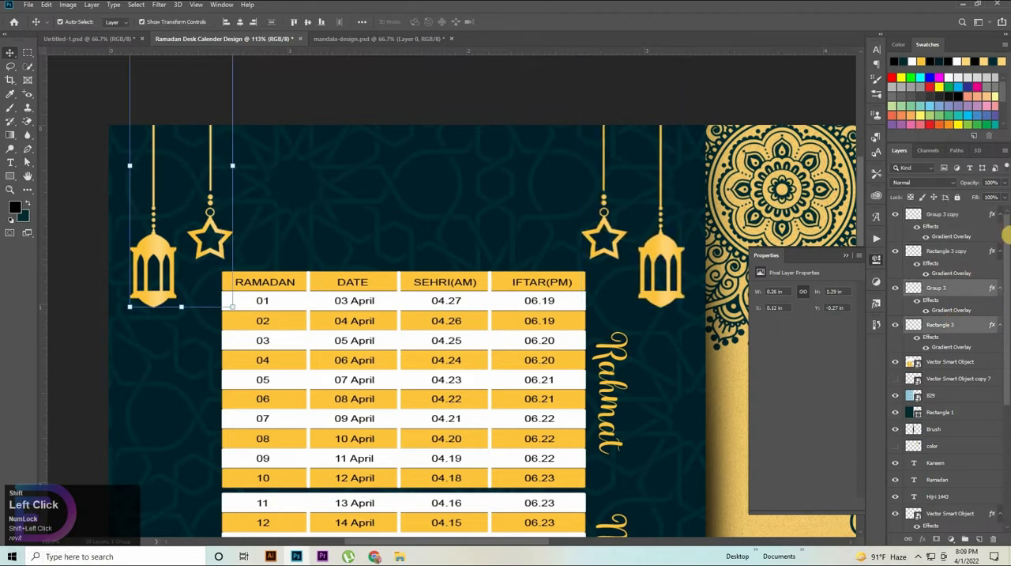
pyautogui.press('Left')
pyautogui.press('Left')
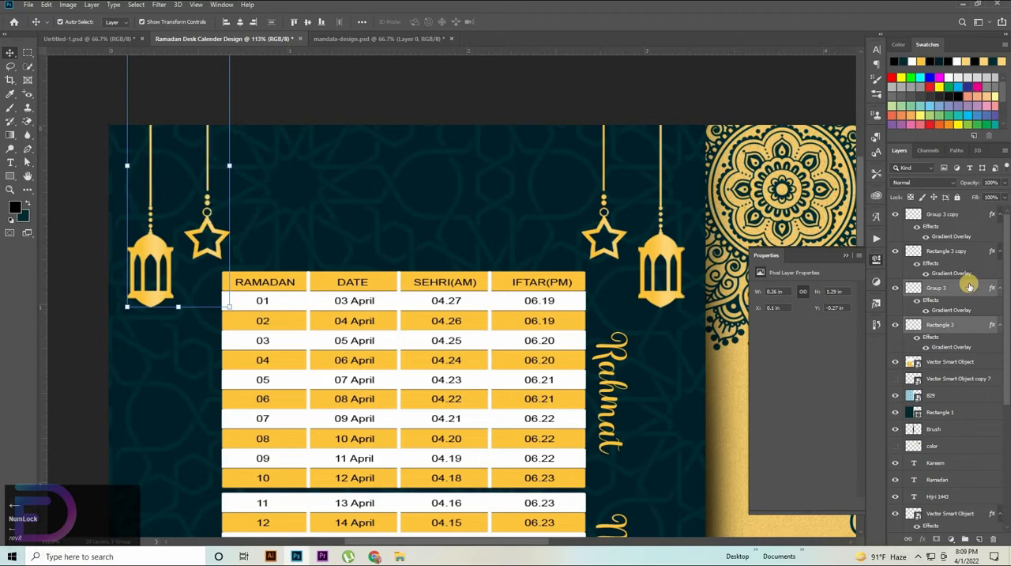
pyautogui.hotkey('shift', 'Right')
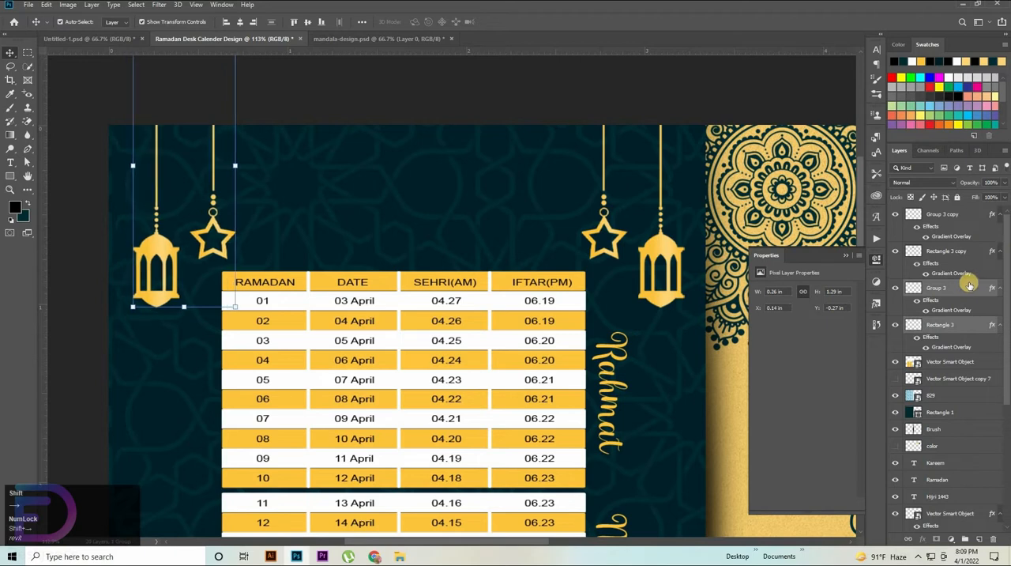
# Step: Nudge the mirrored lantern and star pair left until its lantern sits at X 2.94 in, and check the spacing
pyautogui.click(949, 217)
pyautogui.keyDown('shift'); pyautogui.click(944, 251); pyautogui.keyUp('shift')
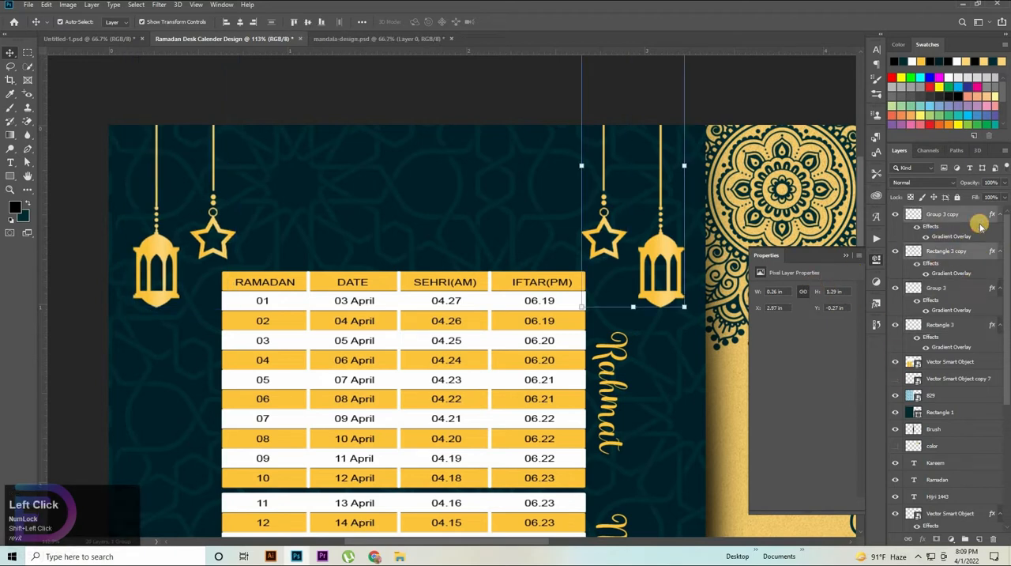
pyautogui.press('Left')
pyautogui.press('Left')
pyautogui.press('Left')
pyautogui.press('Left')
pyautogui.press('Left')
pyautogui.press('Left')
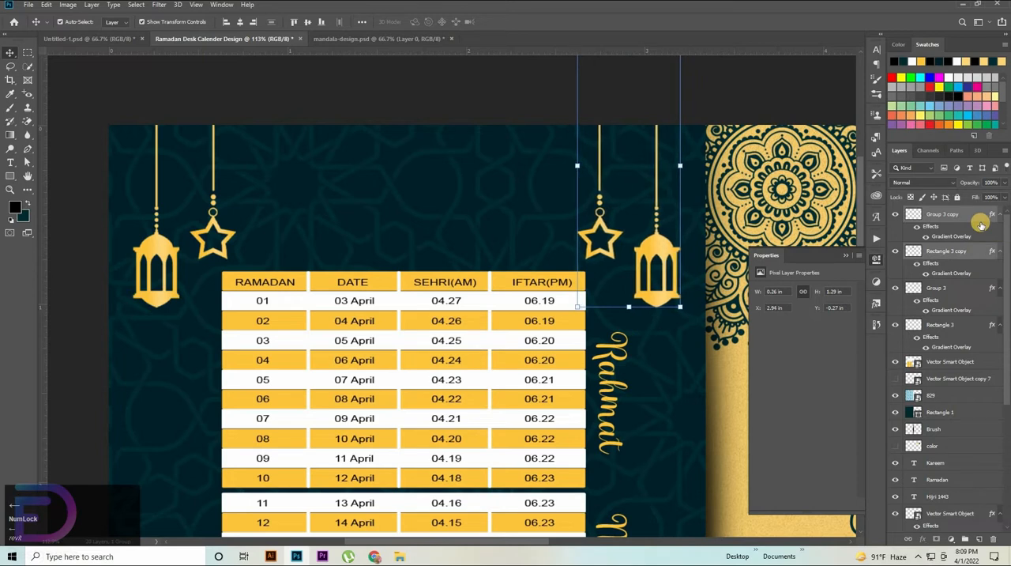
pyautogui.press('Left')
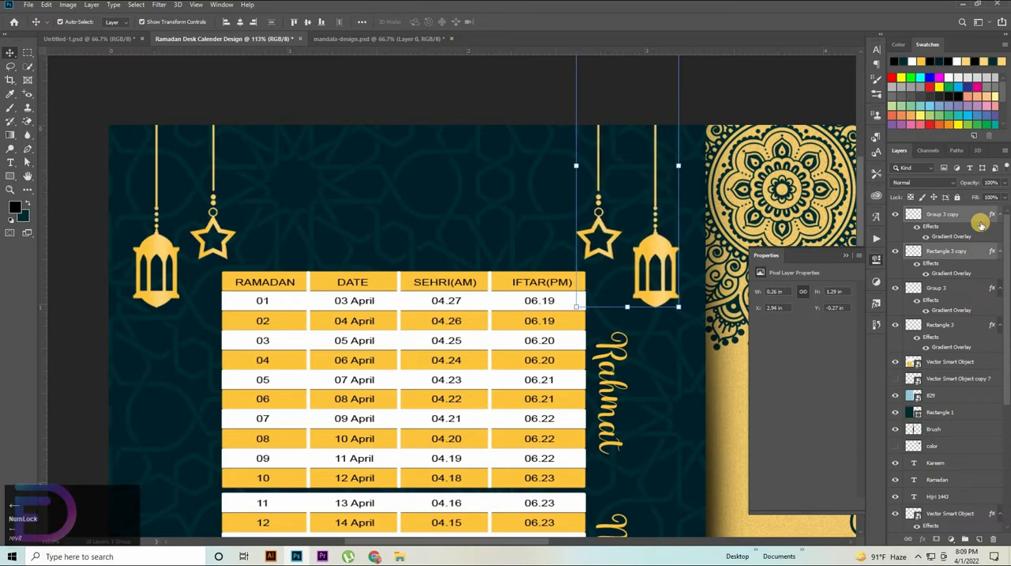
pyautogui.moveTo(501, 271); pyautogui.dragTo(445, 266)
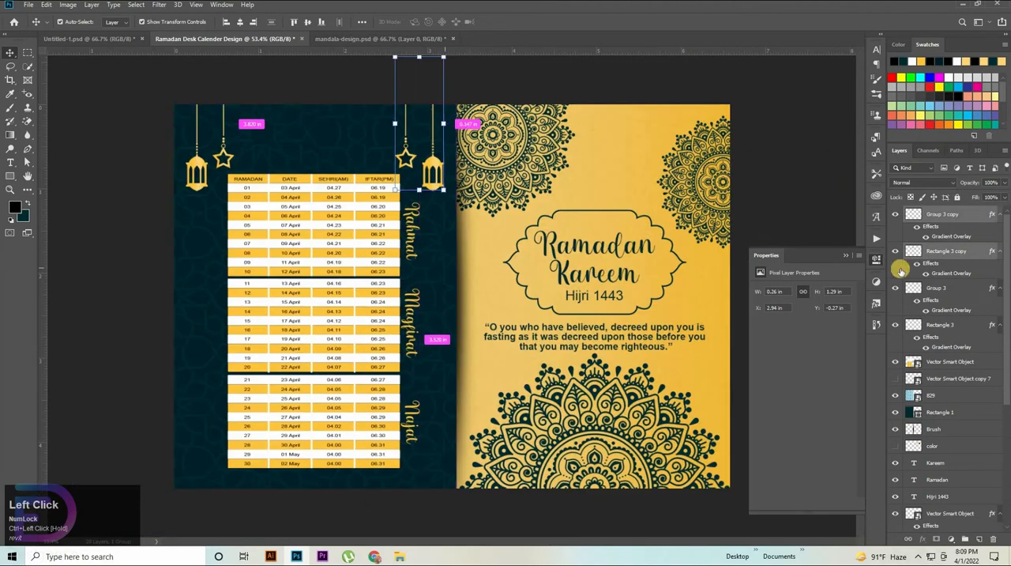
# Step: Nudge the original lantern and star pair slightly further left on the teal panel, leaving nothing selected
pyautogui.click(942, 289)
pyautogui.keyDown('ctrl'); pyautogui.click(946, 324); pyautogui.keyUp('ctrl')
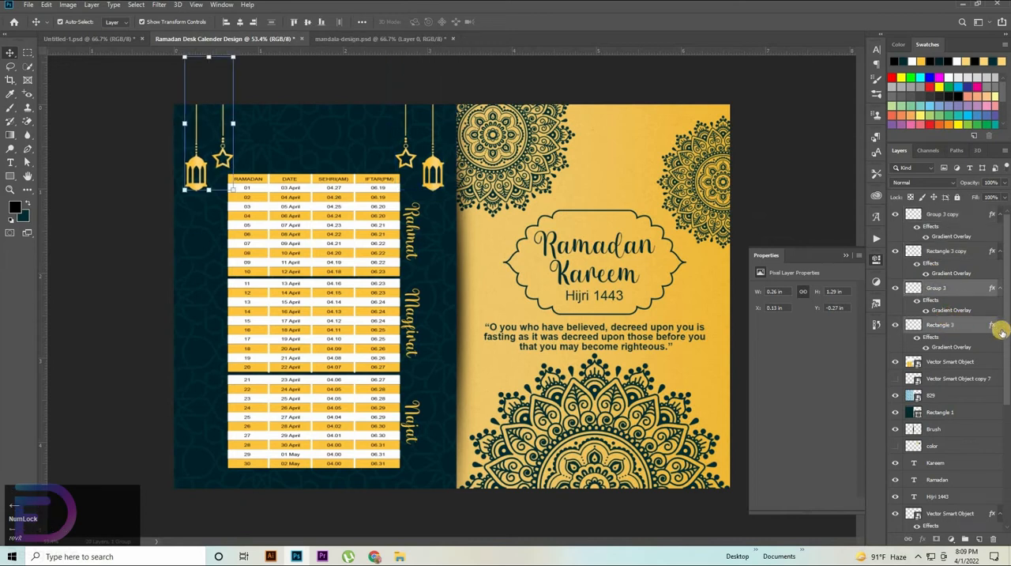
pyautogui.click(995, 402)
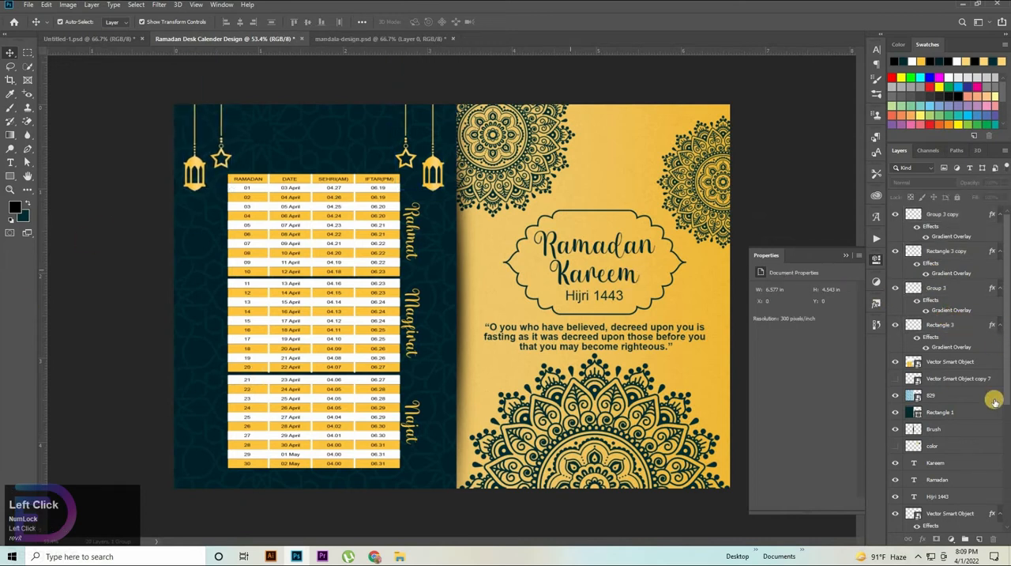
# Step: Show the hidden Vector Smart Object copy 7 layer above all other layers and move its star to the teal panel's upper-left corner
pyautogui.moveTo(900, 381); pyautogui.dragTo(946, 213)
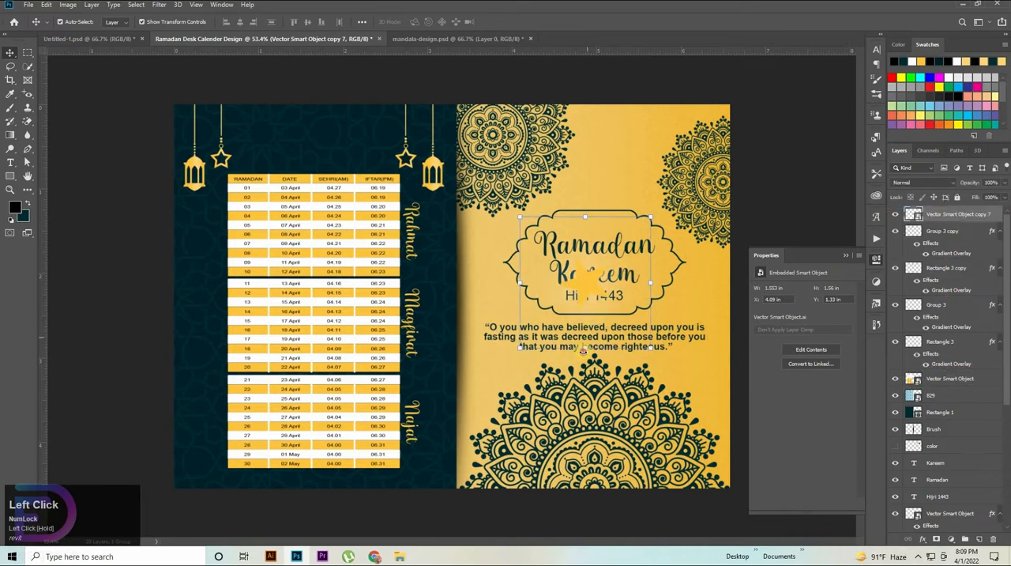
pyautogui.moveTo(583, 351); pyautogui.dragTo(585, 368)
pyautogui.moveTo(586, 308); pyautogui.dragTo(187, 142)
# Step: Scale the gold star down to about 0.103 in and place it left of the first lantern's string, at X 0.09 and Y 0.17 in
pyautogui.moveTo(274, 171); pyautogui.dragTo(494, 269)
pyautogui.moveTo(72, 149); pyautogui.dragTo(355, 200)
pyautogui.moveTo(440, 248); pyautogui.dragTo(333, 191)
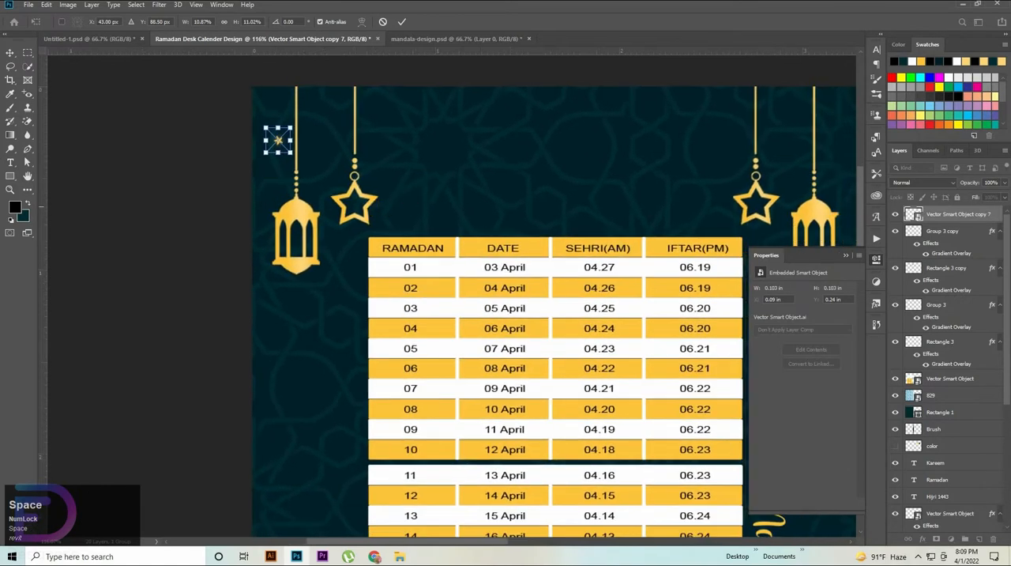
pyautogui.hotkey('shift', 'Up')
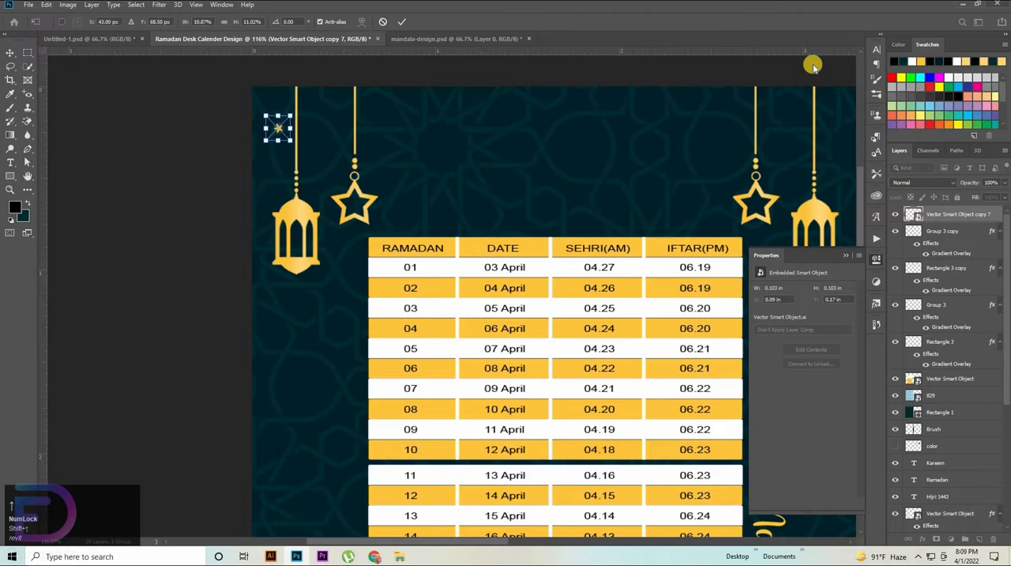
pyautogui.click(274, 133)
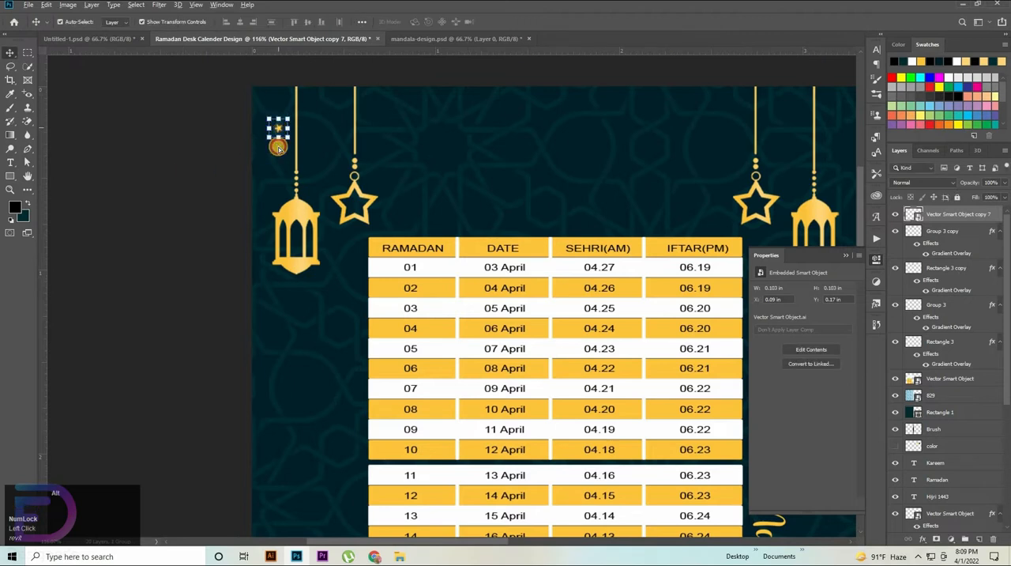
# Step: Scatter five copies of the small star from the left lantern across to the top centre of the teal panel
pyautogui.moveTo(278, 148); pyautogui.dragTo(334, 179)
pyautogui.press('space')
pyautogui.moveTo(460, 194); pyautogui.dragTo(317, 186)
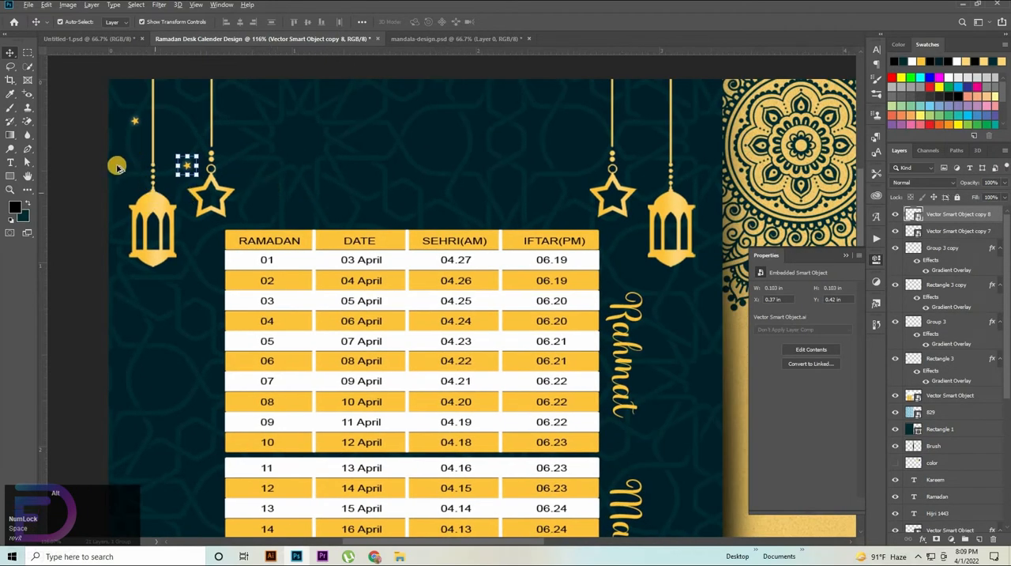
pyautogui.moveTo(188, 163); pyautogui.dragTo(343, 194)
pyautogui.moveTo(343, 192); pyautogui.dragTo(410, 84)
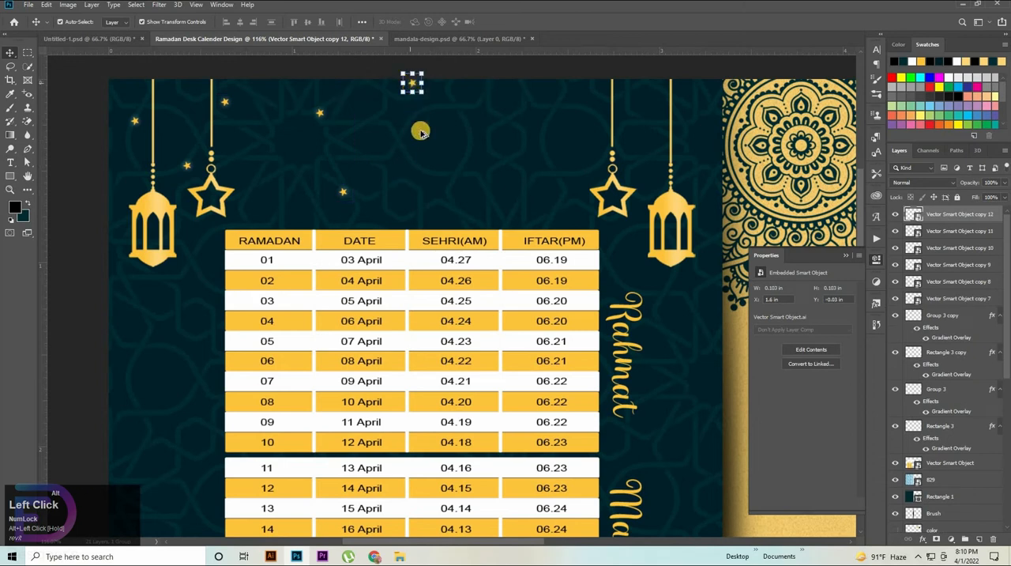
# Step: Scatter six more small star copies from the teal panel's centre to its right edge, around the mirrored lantern and star
pyautogui.moveTo(412, 84); pyautogui.dragTo(471, 191)
pyautogui.moveTo(499, 148); pyautogui.dragTo(516, 97)
pyautogui.moveTo(516, 96); pyautogui.dragTo(589, 151)
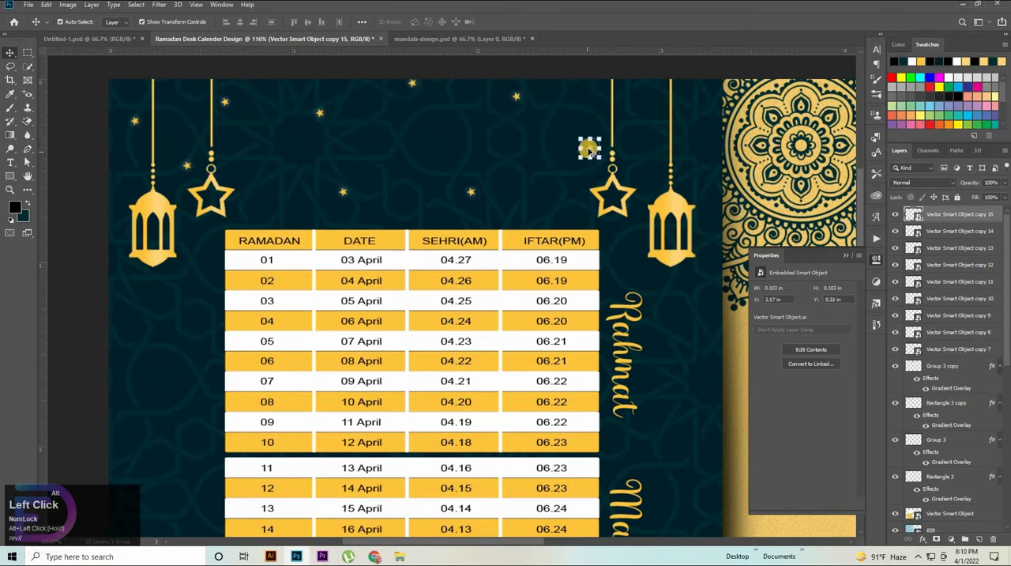
pyautogui.moveTo(524, 146); pyautogui.dragTo(656, 110)
pyautogui.moveTo(653, 109); pyautogui.dragTo(697, 159)
pyautogui.hotkey('ctrl', 'z')
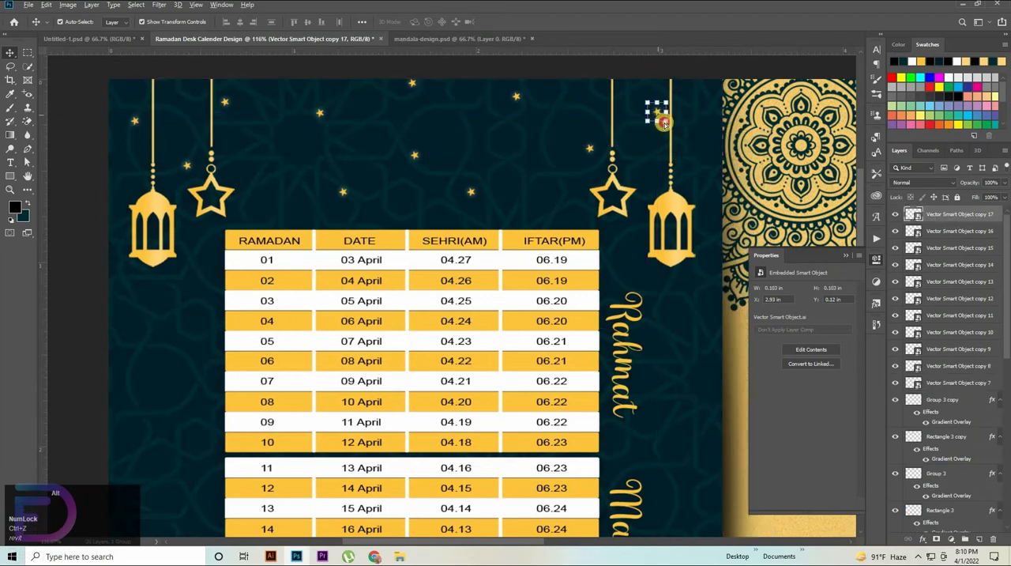
pyautogui.moveTo(665, 124); pyautogui.dragTo(710, 184)
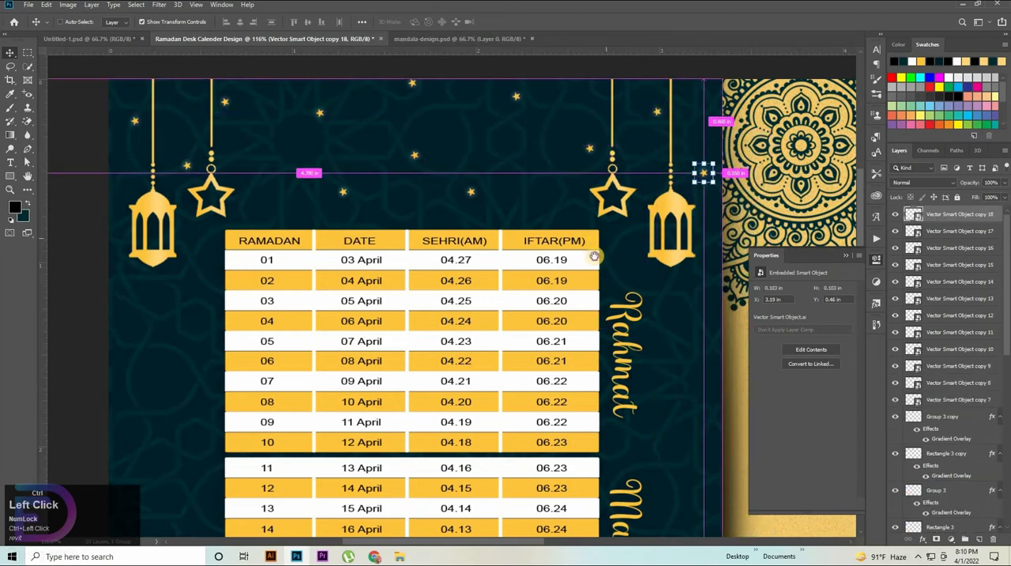
# Step: Add a new layer on top and set the foreground color to gold ffc53e, sampled from the artwork
pyautogui.moveTo(595, 255); pyautogui.dragTo(418, 236)
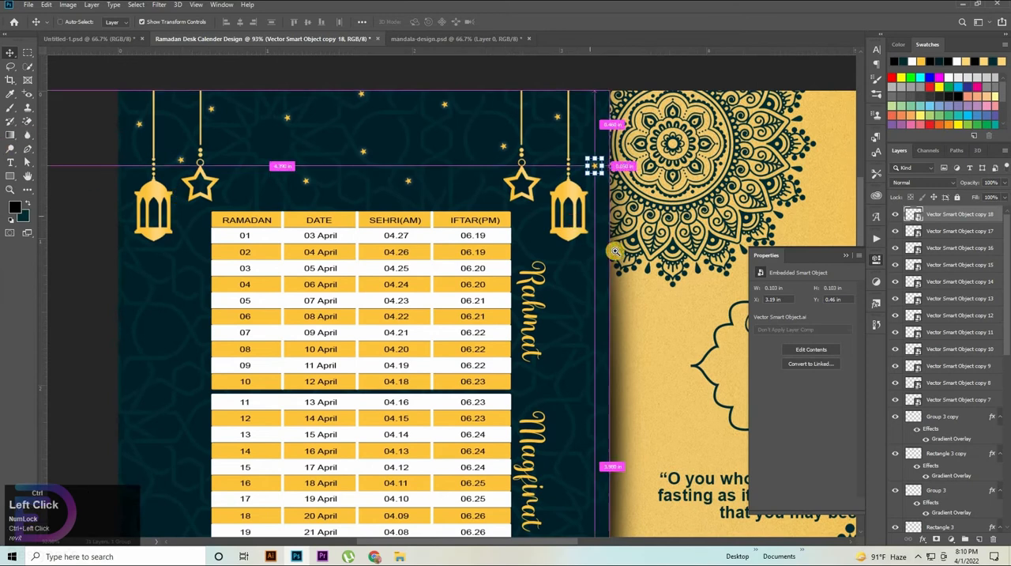
pyautogui.moveTo(616, 252); pyautogui.dragTo(564, 329)
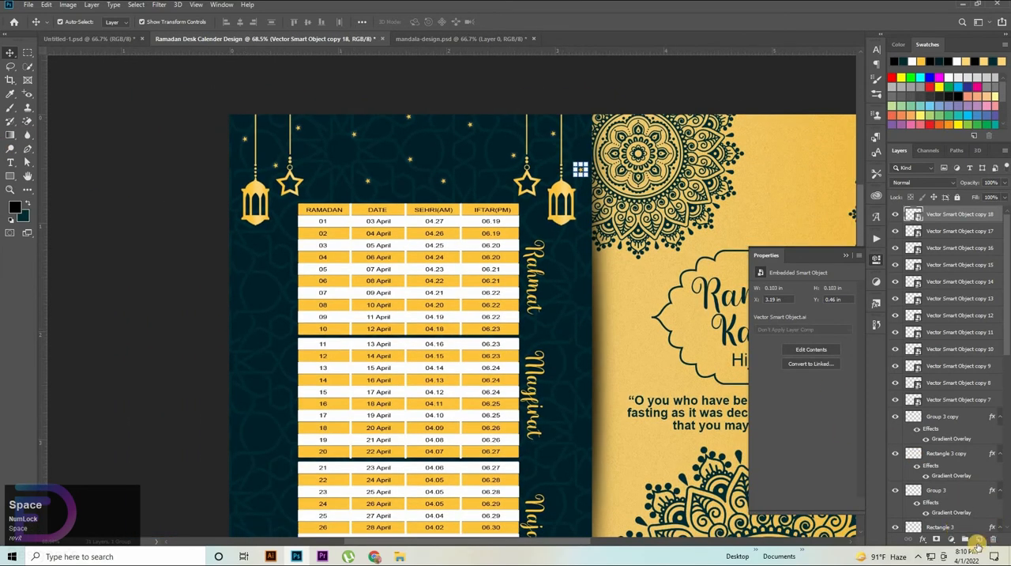
pyautogui.click(979, 540)
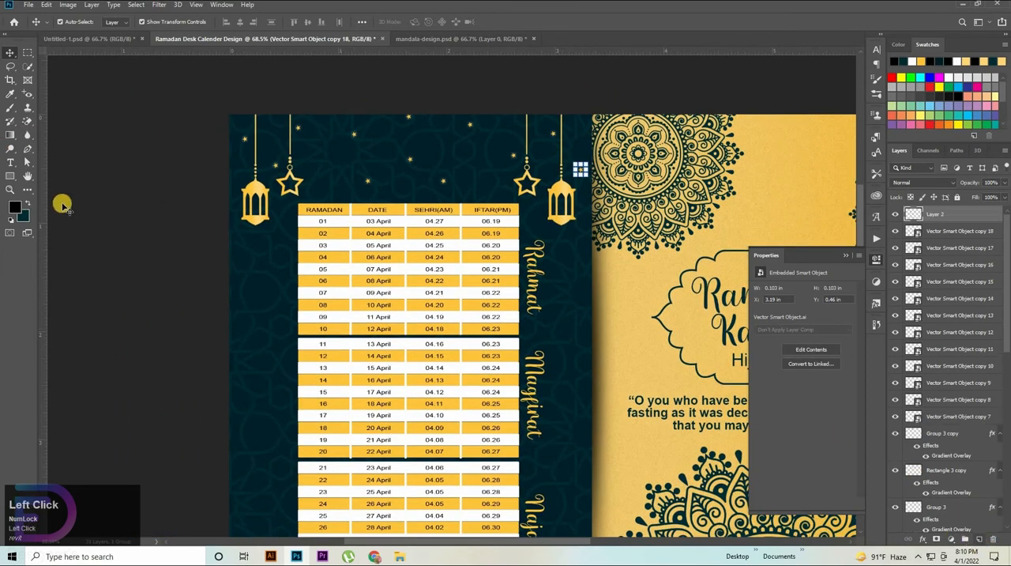
pyautogui.click(10, 207)
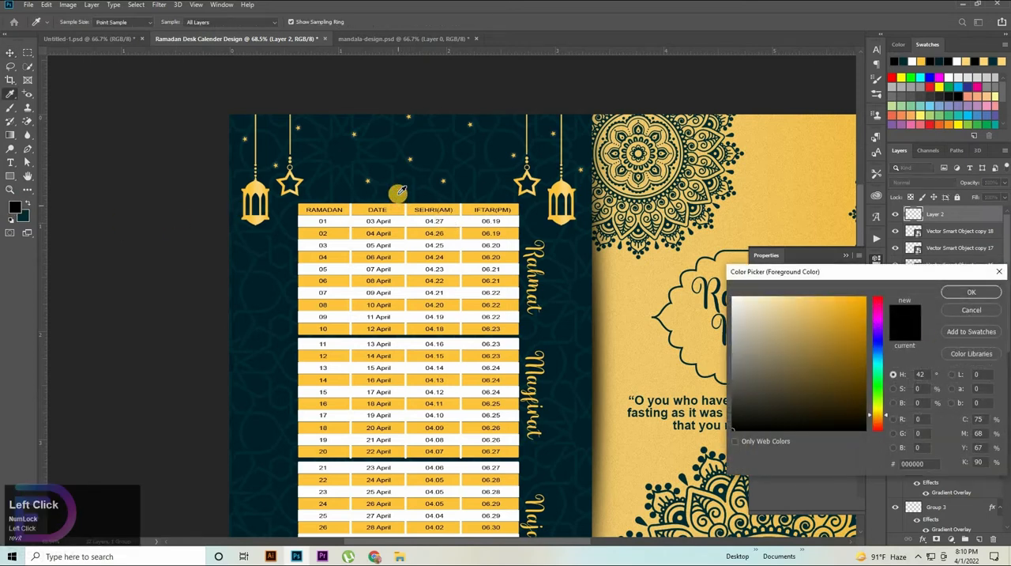
pyautogui.click(401, 191)
pyautogui.press('Return')
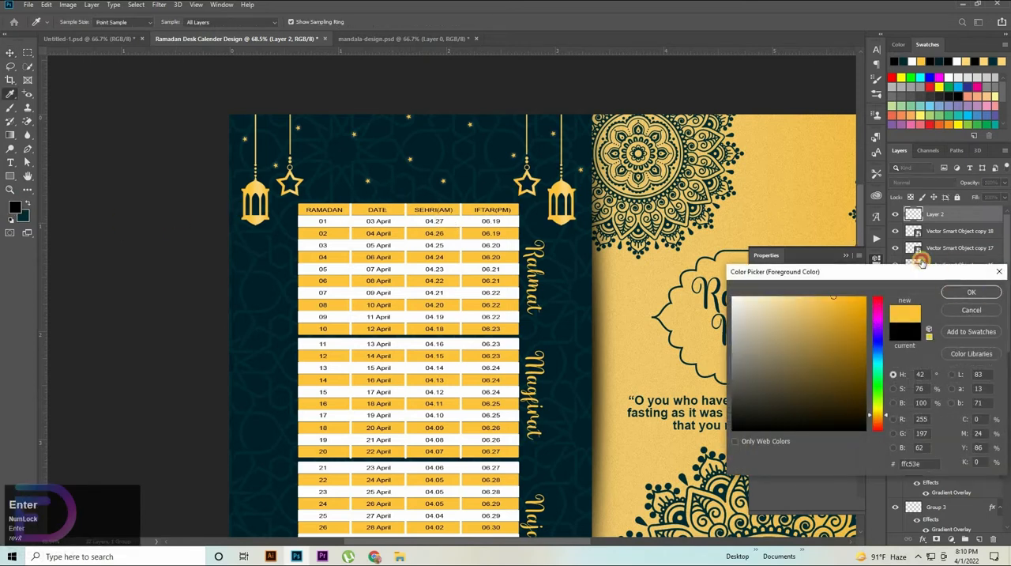
pyautogui.click(971, 292)
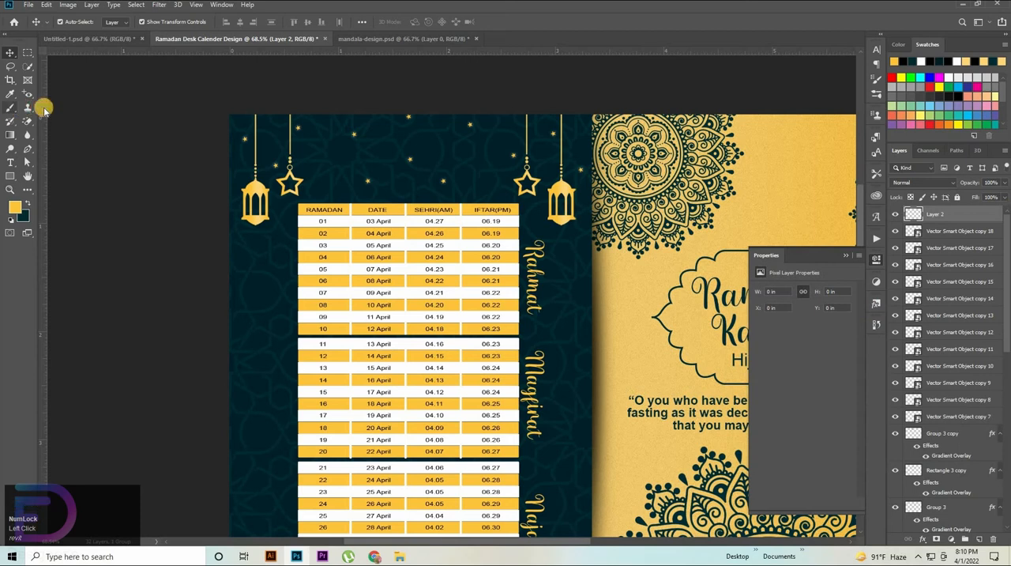
# Step: Set up a Soft Round brush with a size of 15 px and 0% hardness
pyautogui.click(10, 108)
pyautogui.rightClick(583, 232)
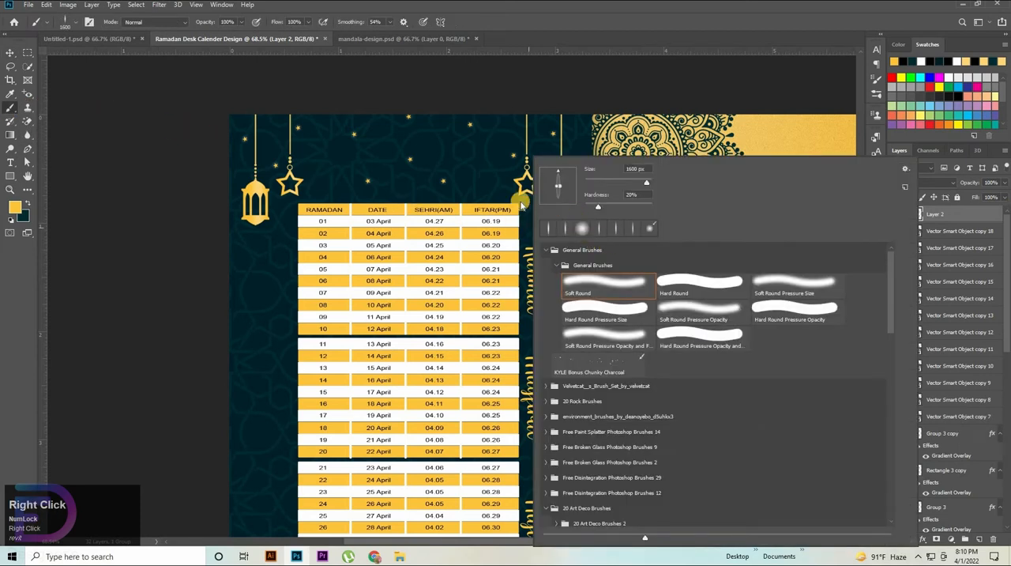
pyautogui.click(583, 228)
pyautogui.moveTo(652, 171)
pyautogui.mouseDown()
pyautogui.moveTo(558, 159)
pyautogui.moveTo(508, 168)
pyautogui.mouseUp()
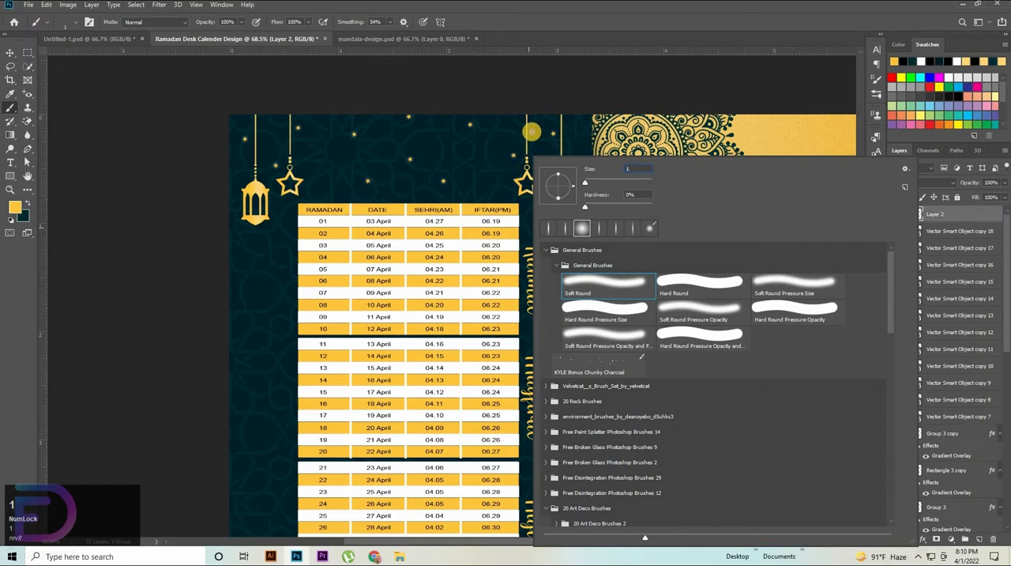
pyautogui.click(321, 146)
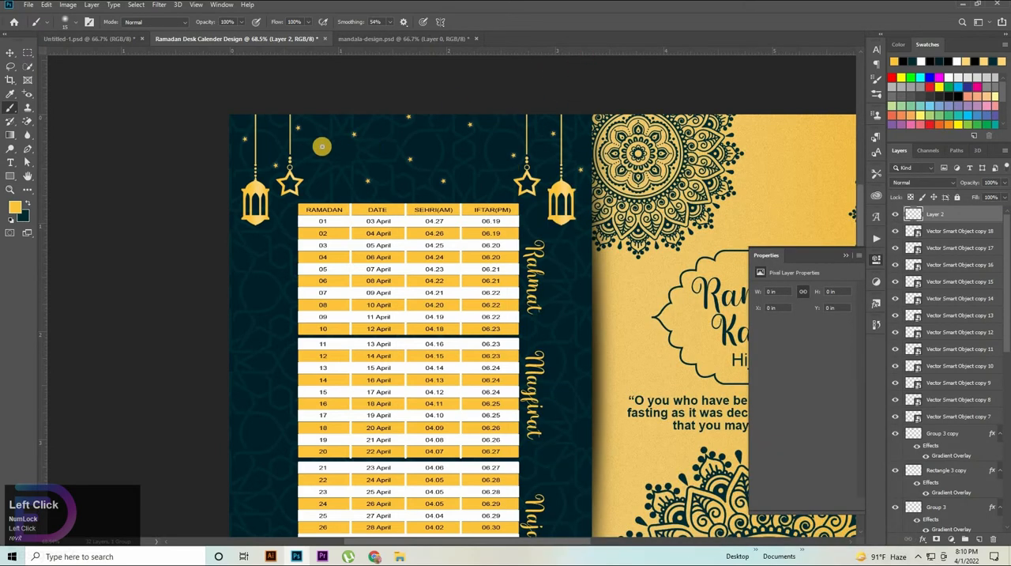
# Step: Dab a small soft gold dot just left of the first lantern on the new layer
pyautogui.click(241, 175)
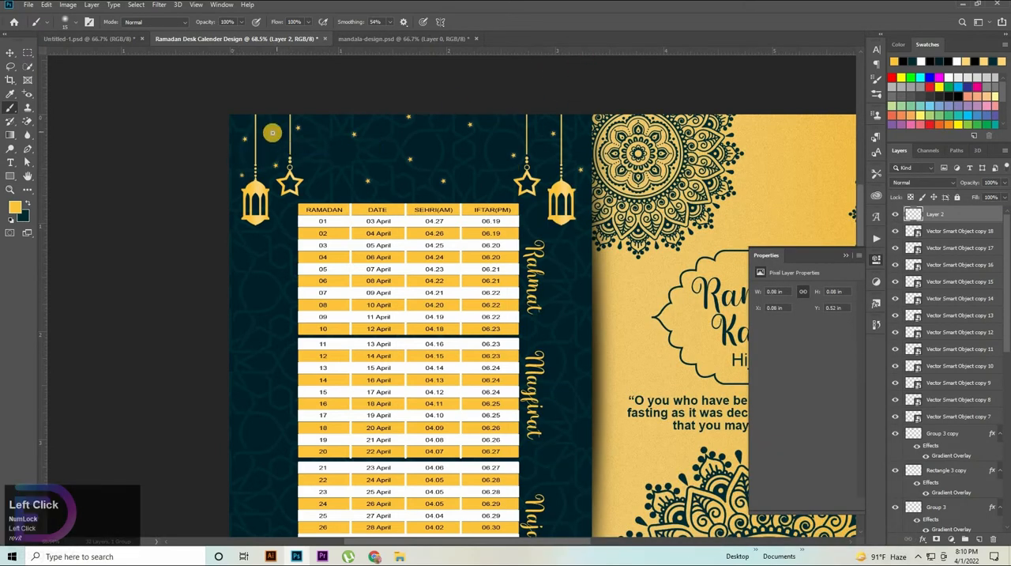
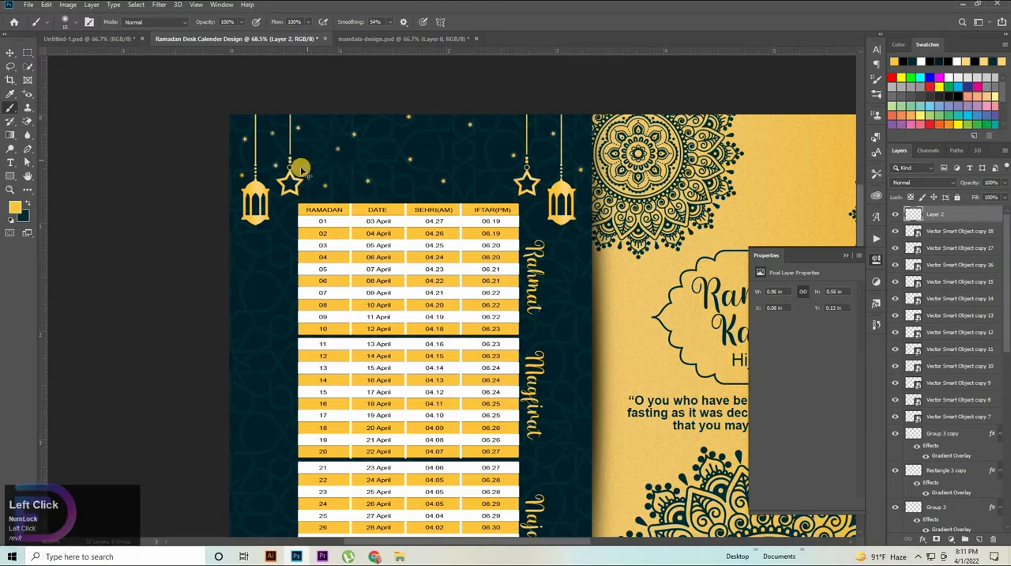
# Step: Undo the last dot and dab a soft gold dot between the scattered stars near the teal panel's upper middle
pyautogui.hotkey('ctrl', 'z')
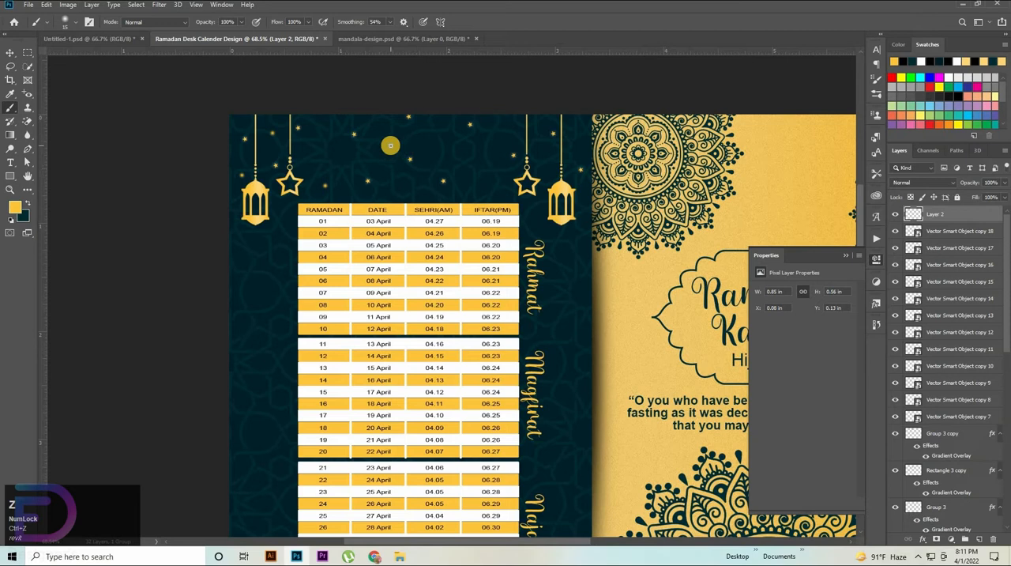
pyautogui.click(390, 145)
# Step: Duplicate the small star near the mirrored hanging star and place the copy in the gap beside the first hanging star
pyautogui.press('v')
pyautogui.click(470, 126)
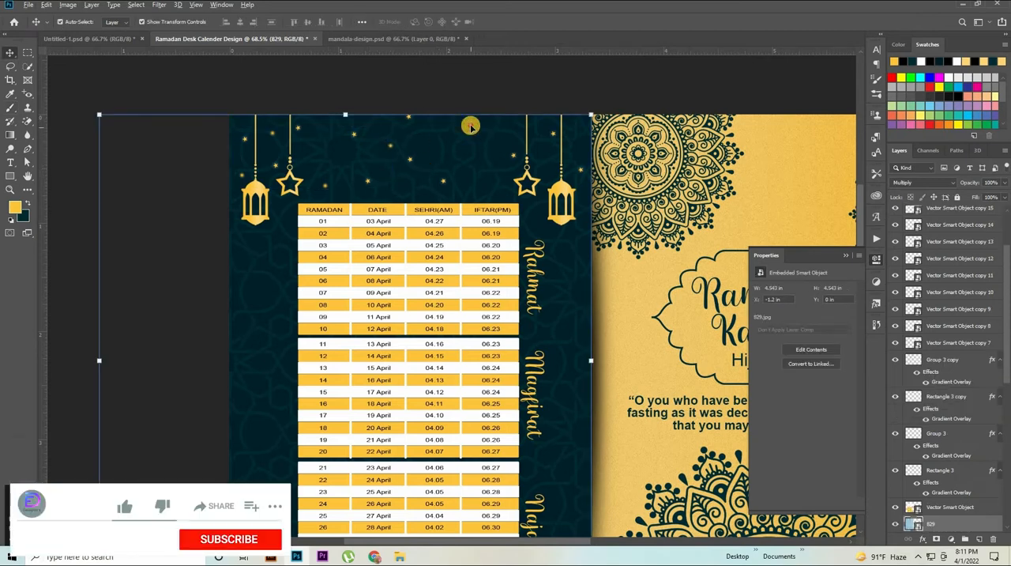
pyautogui.click(470, 126)
pyautogui.moveTo(470, 126); pyautogui.dragTo(323, 154)
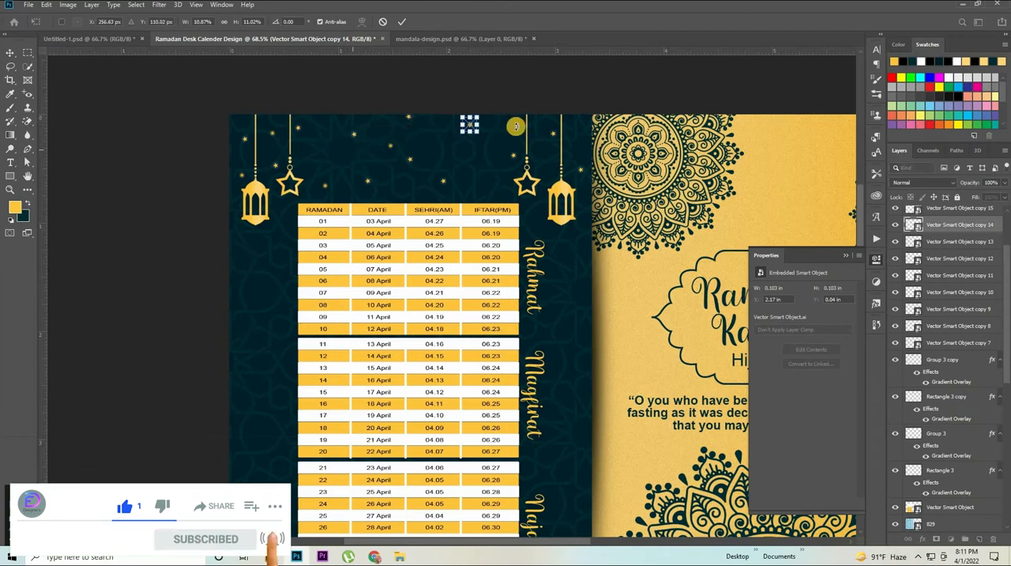
pyautogui.click(526, 84)
pyautogui.click(501, 80)
pyautogui.scroll(5, 445, 121)
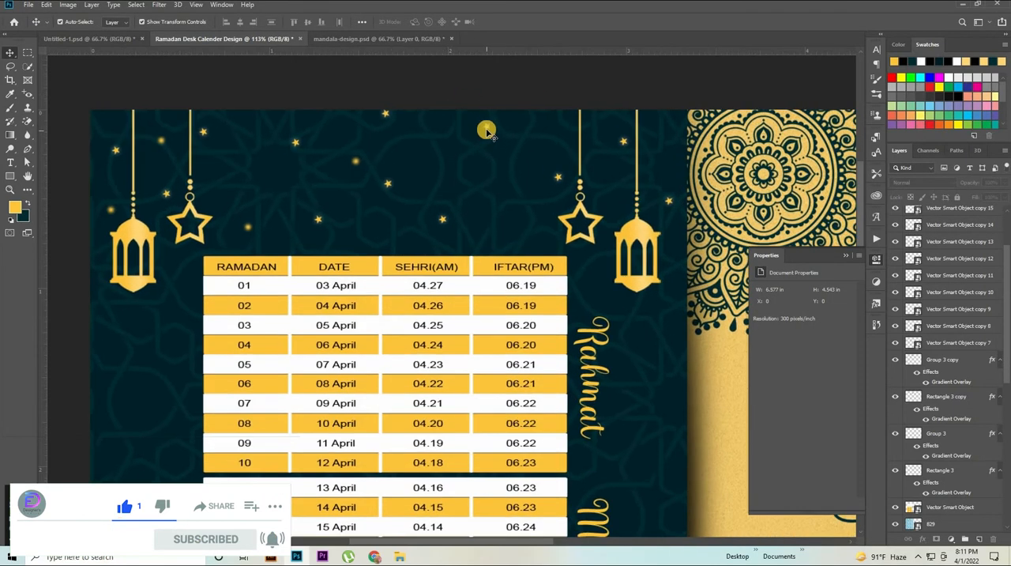
pyautogui.click(485, 126)
pyautogui.moveTo(487, 134); pyautogui.dragTo(263, 181)
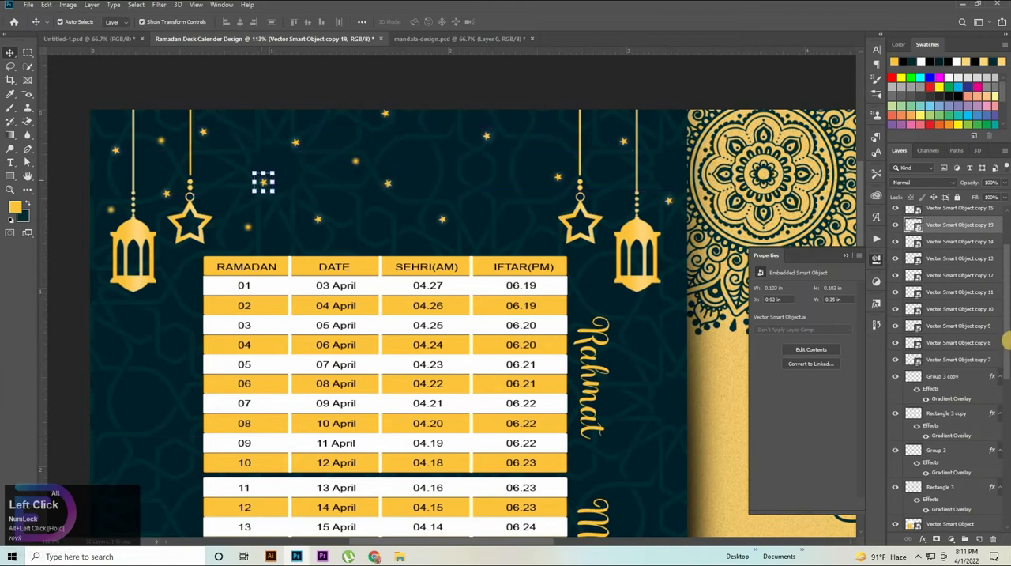
# Step: Dab two soft gold dots on Layer 2, one just above the table header and one beside the upper small star
pyautogui.scroll(3, 946, 225)
pyautogui.click(356, 161)
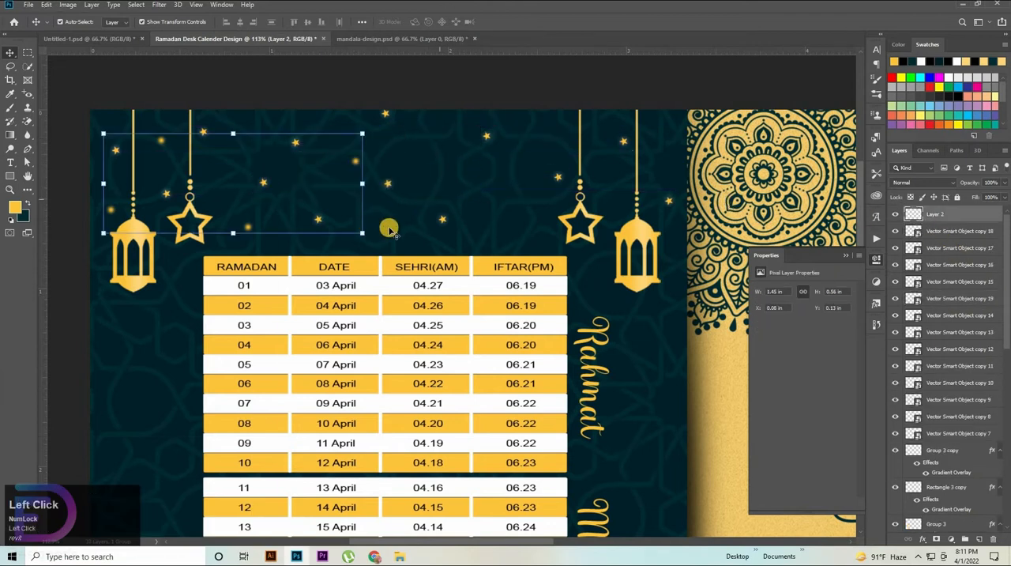
pyautogui.click(14, 109)
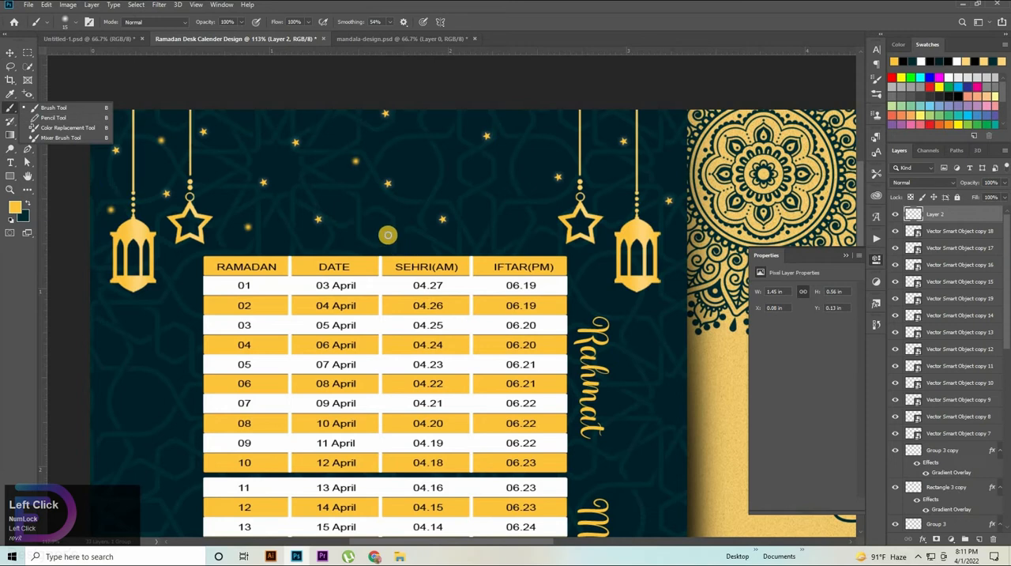
pyautogui.click(387, 229)
pyautogui.click(443, 149)
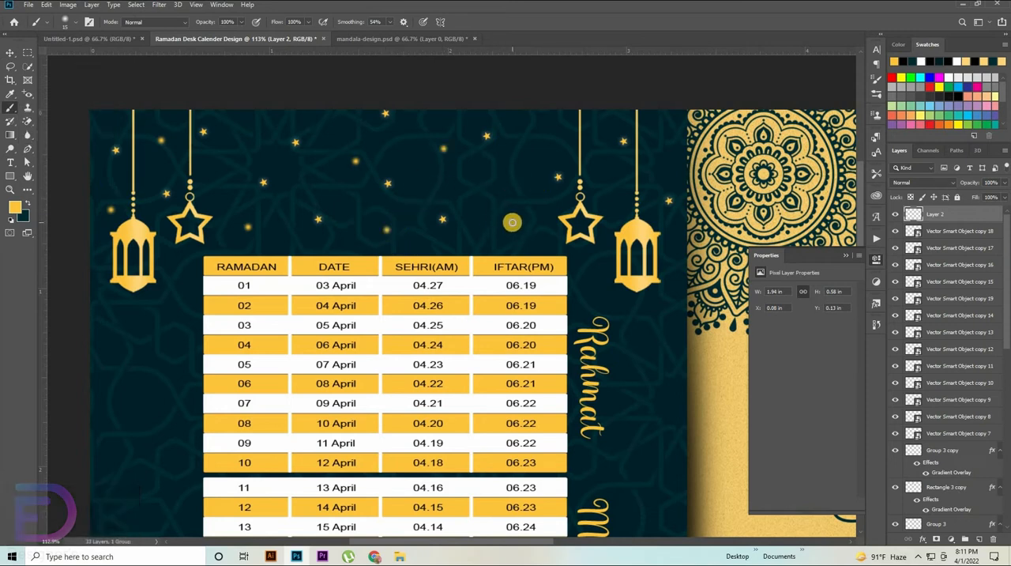
# Step: Undo the last two dots and restore the small star copy
pyautogui.keyDown('ctrl'); pyautogui.click(513, 251); pyautogui.keyUp('ctrl')
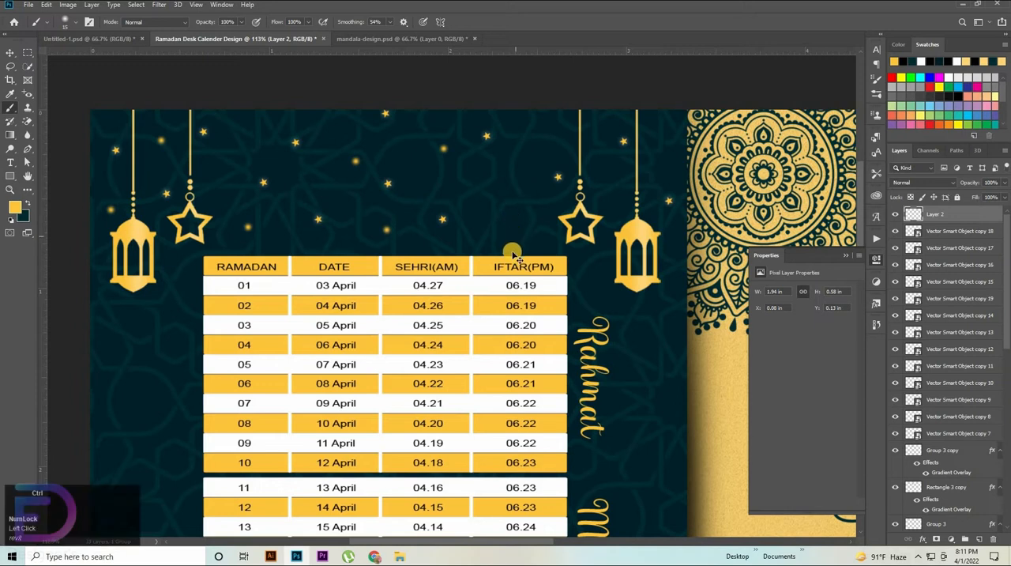
pyautogui.hotkey('ctrl', 'z')
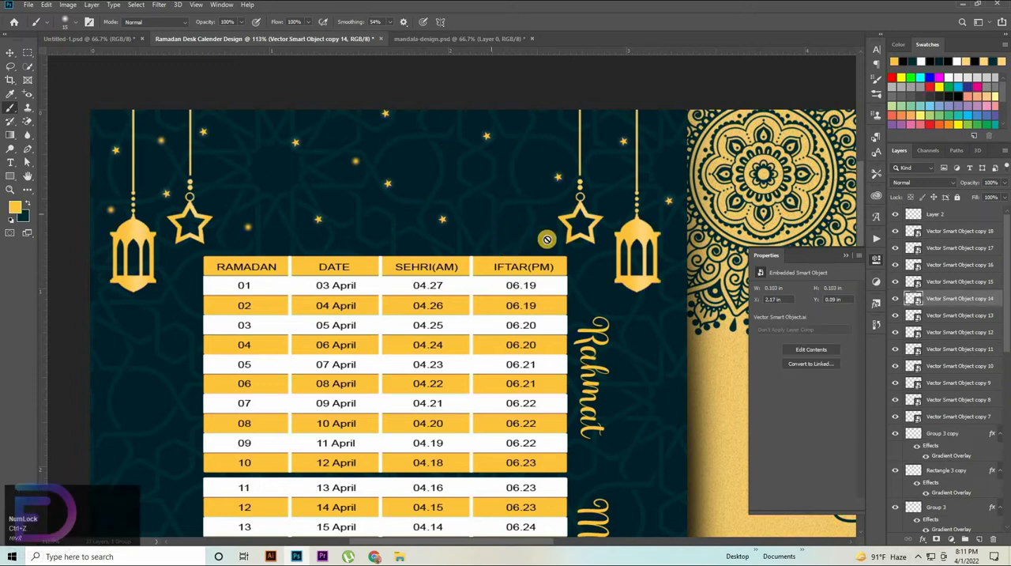
pyautogui.hotkey('ctrl', 'shift', 'z')
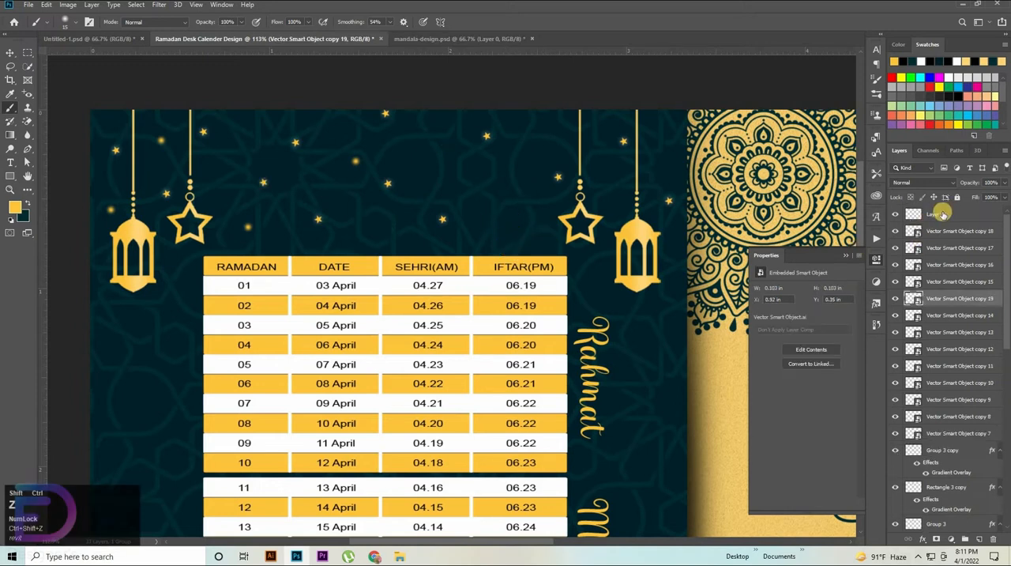
# Step: Dab gold dots on Layer 2 beside the mirrored star and at the panel's outer edge, plus a smaller one near the top middle
pyautogui.click(937, 215)
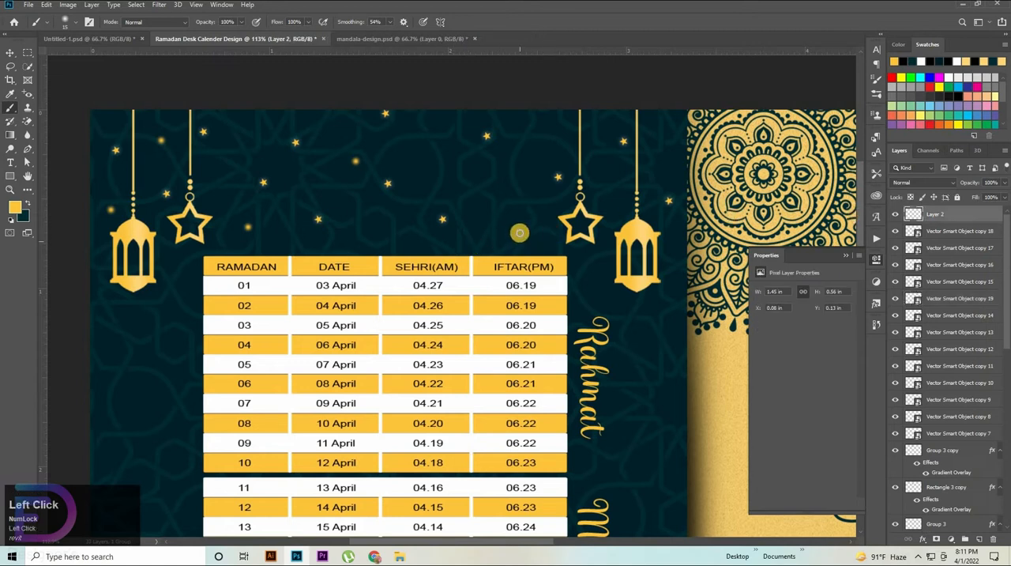
pyautogui.click(531, 133)
pyautogui.click(649, 132)
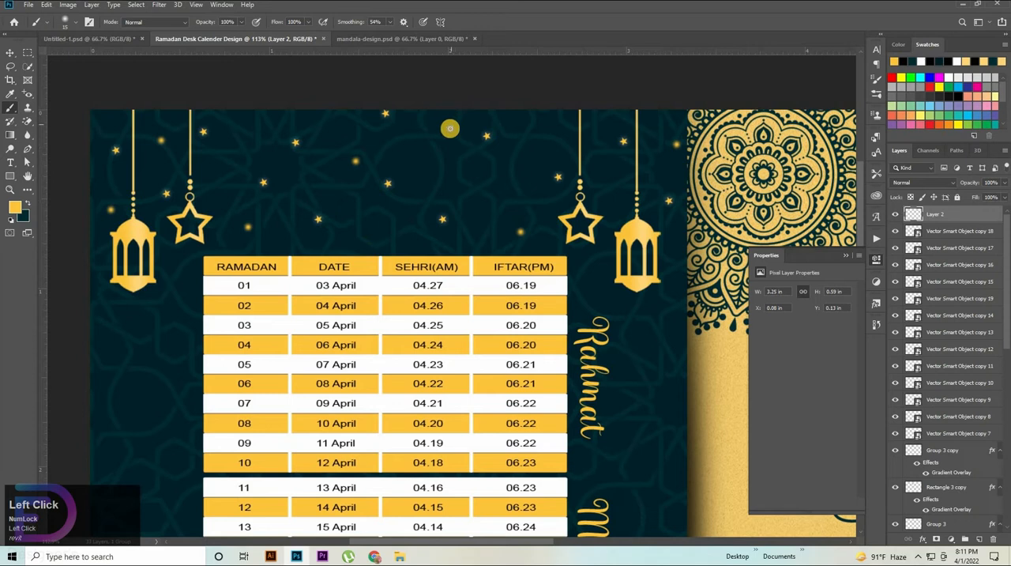
pyautogui.press('[')
pyautogui.click(444, 130)
# Step: Group Layer 2 with all the scattered small star copies down to Vector Smart Object copy 7
pyautogui.click(9, 52)
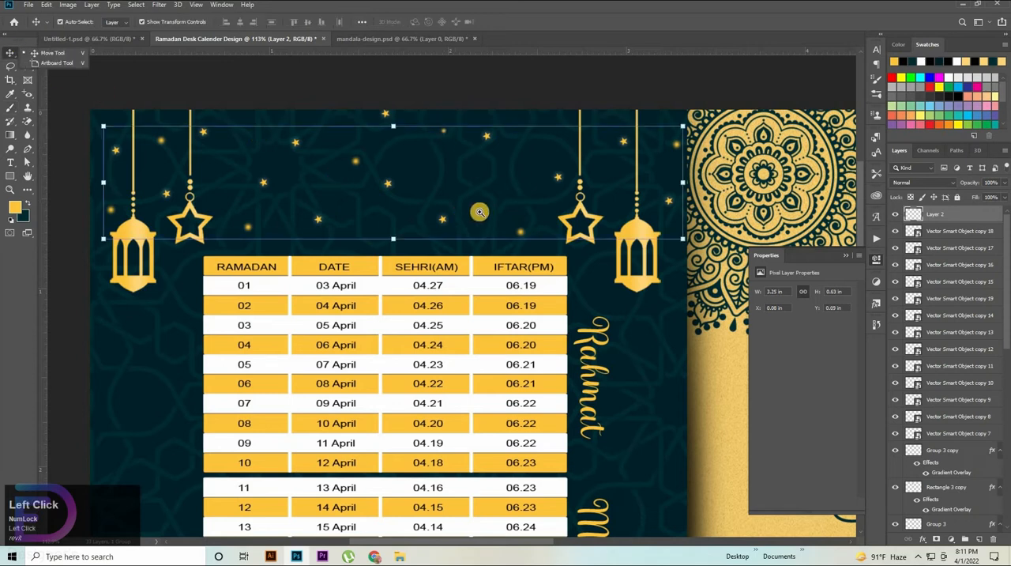
pyautogui.hotkey('ctrl', 'space')
pyautogui.moveTo(483, 212); pyautogui.dragTo(391, 300)
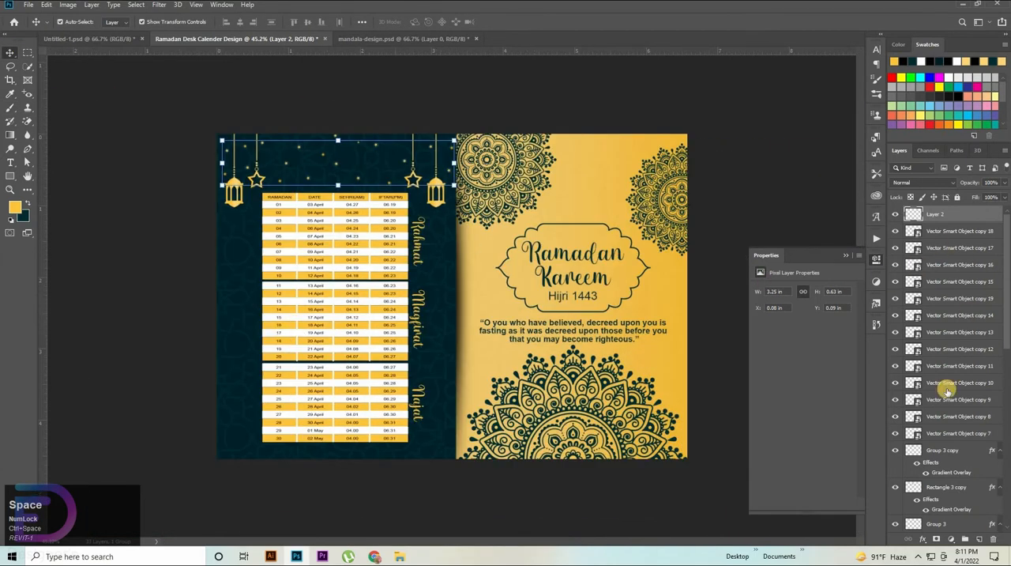
pyautogui.keyDown('shift'); pyautogui.click(950, 433); pyautogui.keyUp('shift')
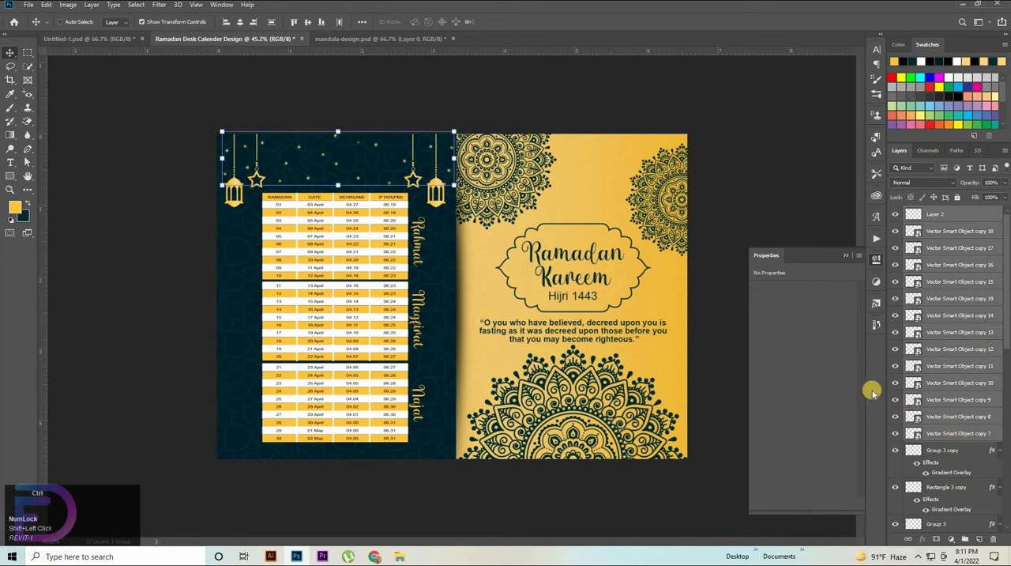
pyautogui.hotkey('ctrl', 'g')
# Step: Scale the star and dot group to 103.52% and nudge it down to the panel's upper edge
pyautogui.moveTo(341, 186); pyautogui.dragTo(339, 186)
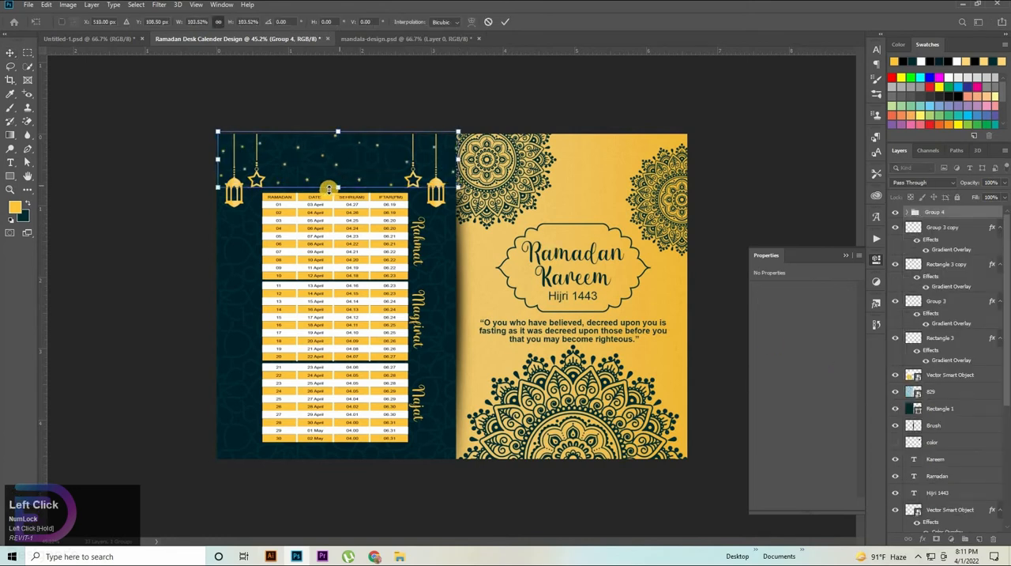
pyautogui.press('Down')
pyautogui.press('Down')
pyautogui.press('Down')
pyautogui.press('Down')
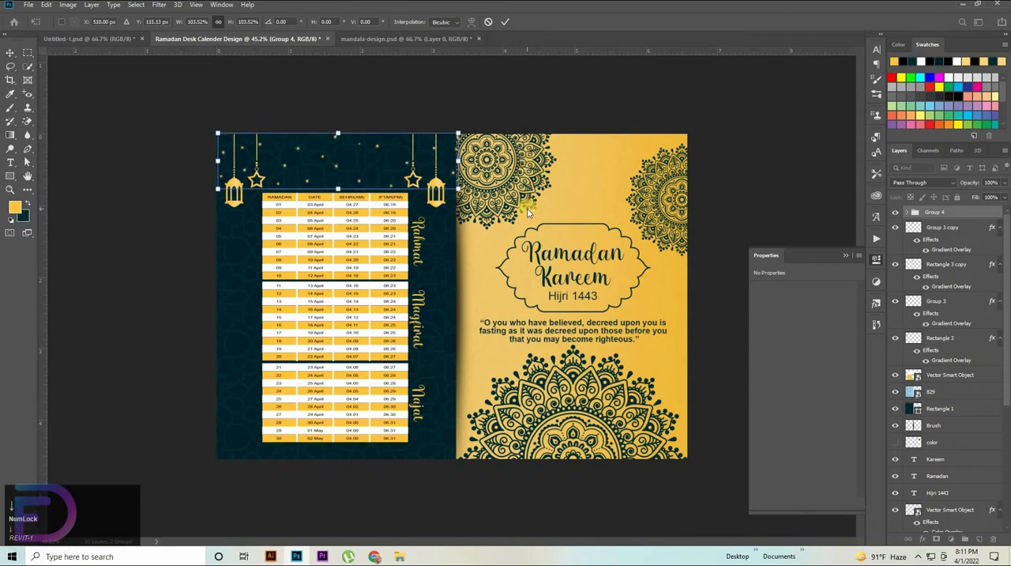
pyautogui.press('Down')
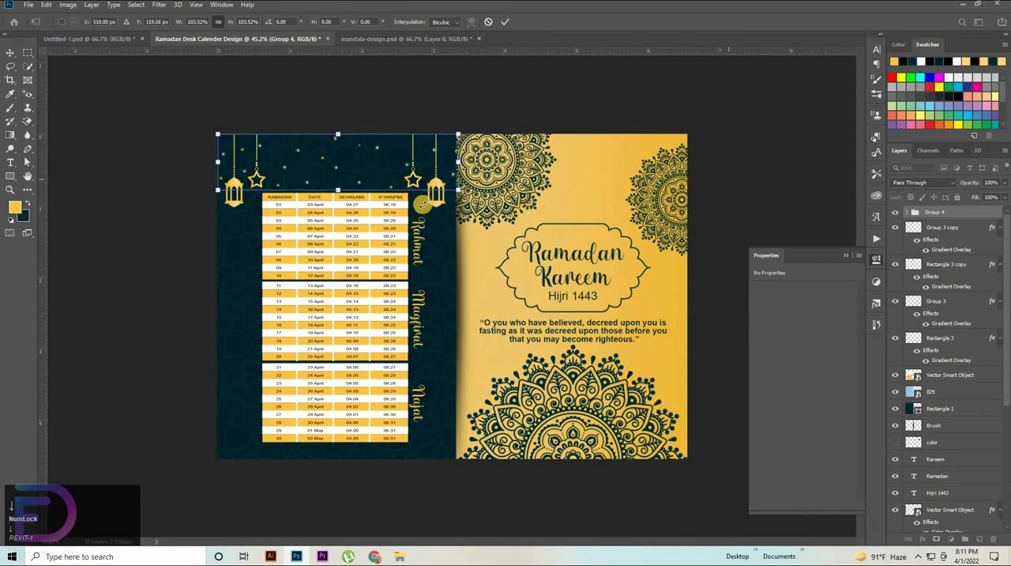
# Step: Reduce the star and dot group's scale to 100.68% and nudge it to X 506.17 px, Y 127.51 px
pyautogui.moveTo(478, 161); pyautogui.dragTo(528, 163)
pyautogui.moveTo(380, 197); pyautogui.dragTo(457, 288)
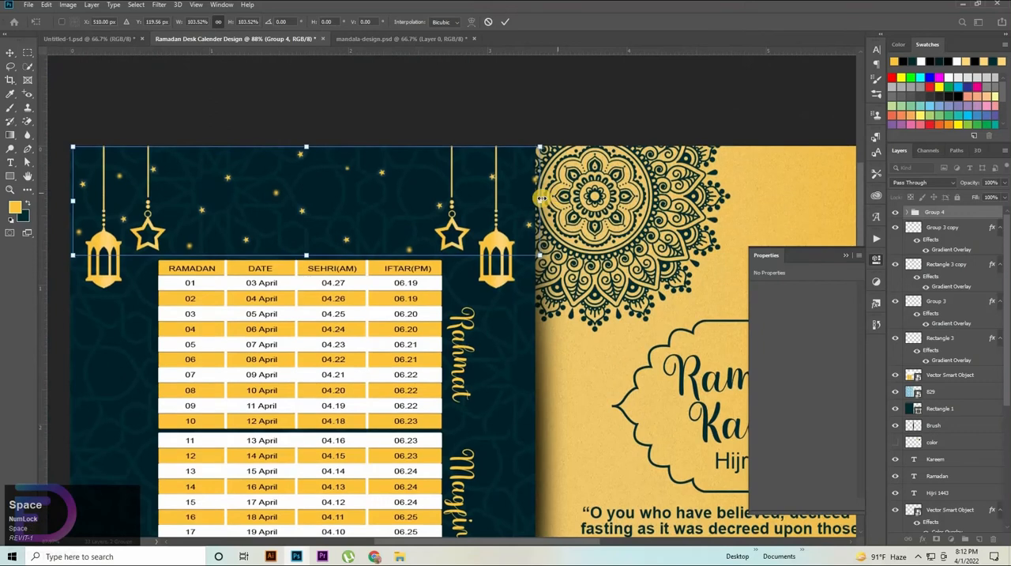
pyautogui.moveTo(541, 199); pyautogui.dragTo(530, 205)
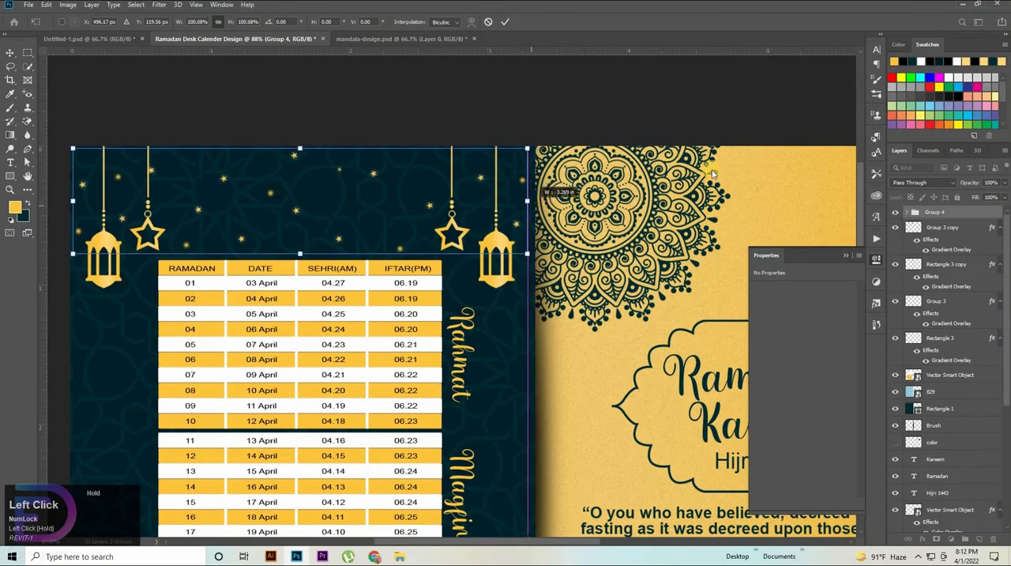
pyautogui.hotkey('shift', 'Left')
pyautogui.hotkey('shift', 'Right')
pyautogui.hotkey('shift', 'Right')
pyautogui.hotkey('shift', 'Right')
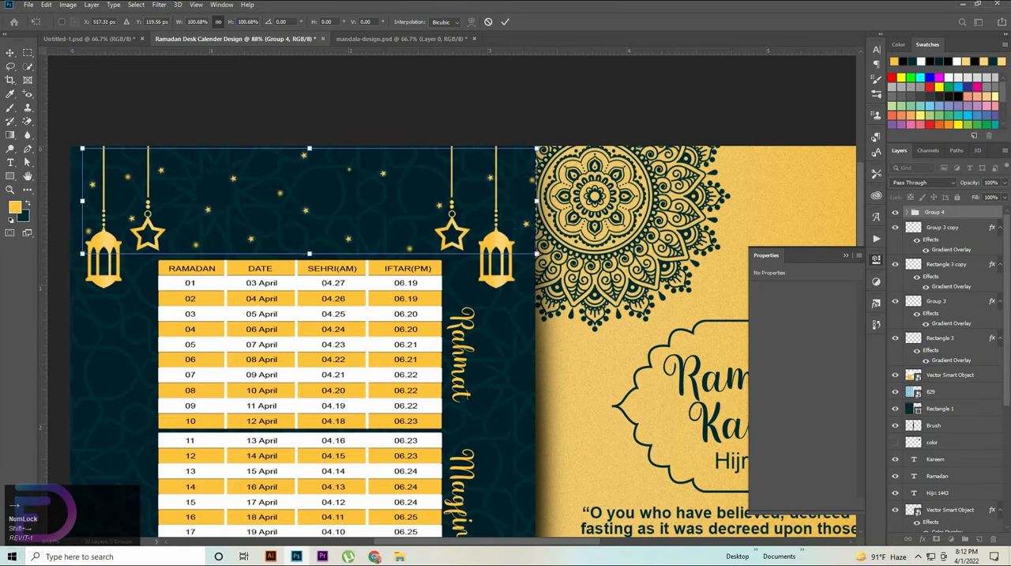
pyautogui.hotkey('shift', 'Left')
pyautogui.press('Down')
pyautogui.press('Down')
pyautogui.press('Down')
pyautogui.press('Down')
pyautogui.press('Down')
pyautogui.press('Down')
pyautogui.press('Down')
pyautogui.press('Down')
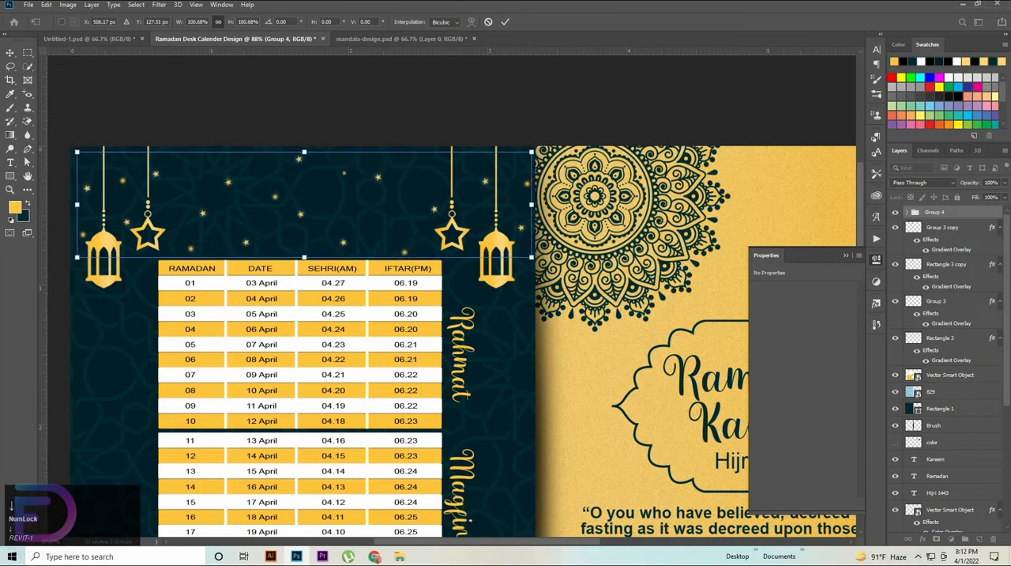
pyautogui.press('Return')
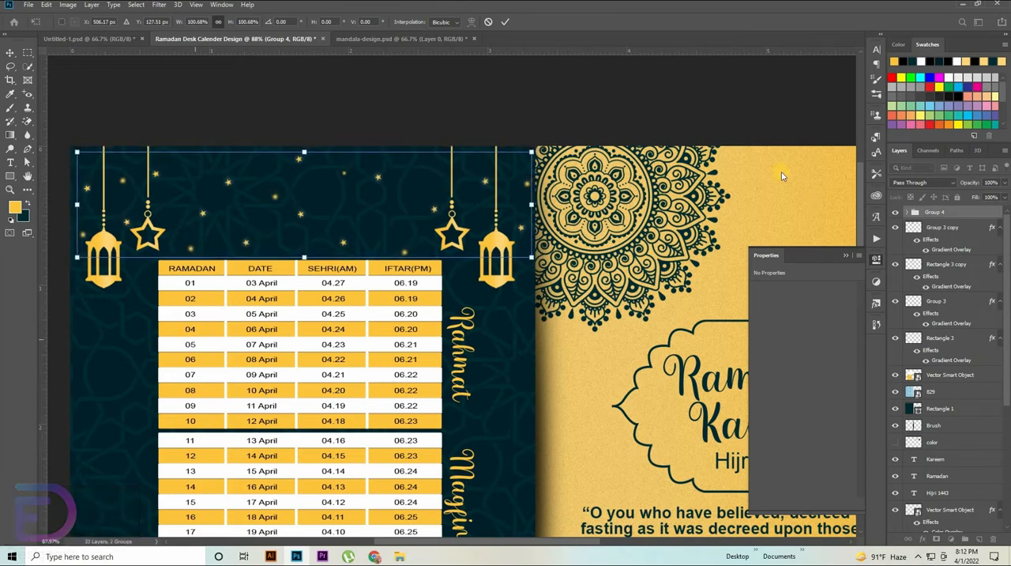
# Step: Start a new Arial Bold text line across the middle of the design with a font size of 59.74 pt
pyautogui.hotkey('ctrl', 'space')
pyautogui.moveTo(556, 206); pyautogui.dragTo(544, 235)
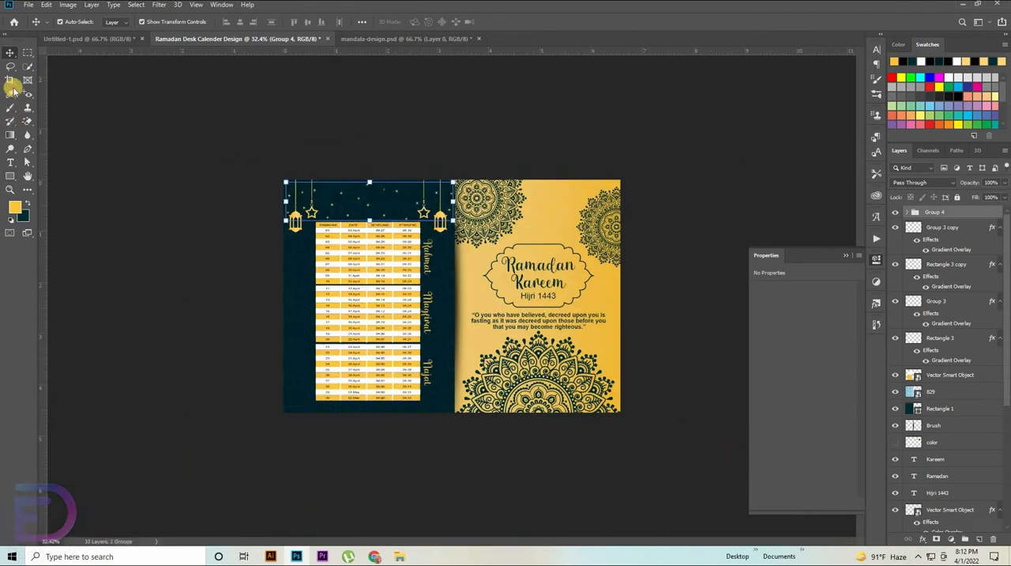
pyautogui.click(10, 162)
pyautogui.click(95, 153)
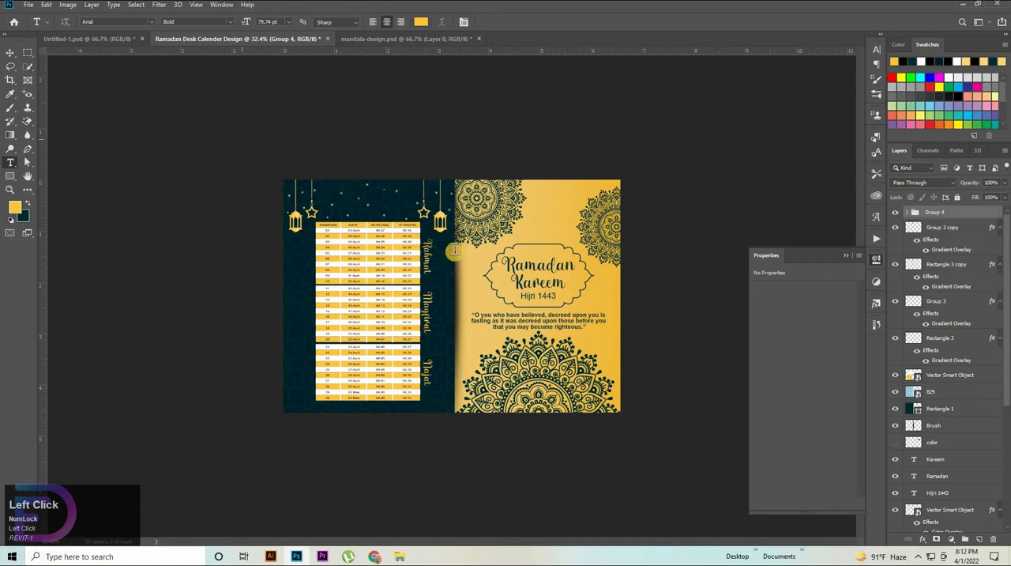
pyautogui.click(482, 337)
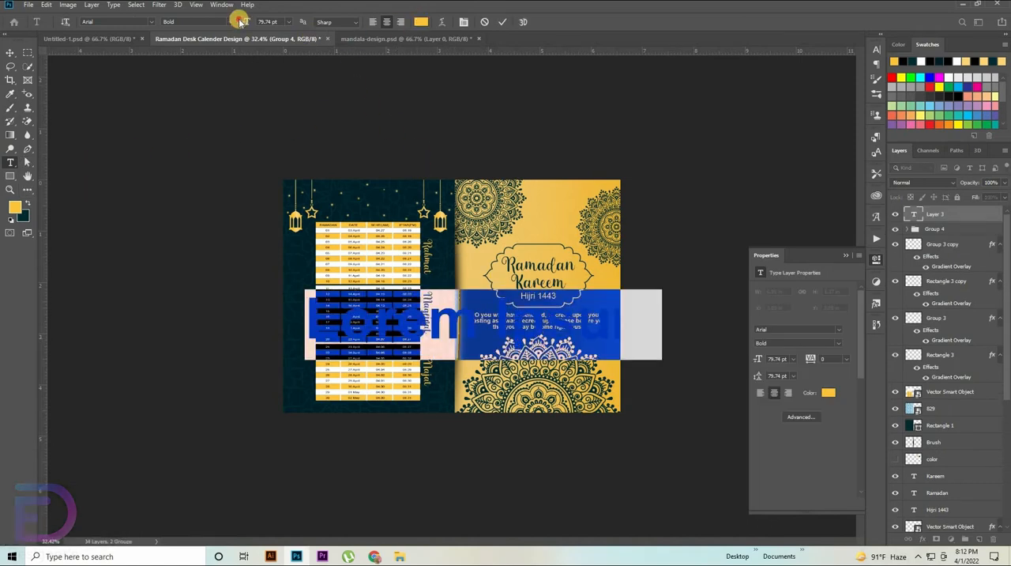
pyautogui.moveTo(241, 22); pyautogui.dragTo(818, 202)
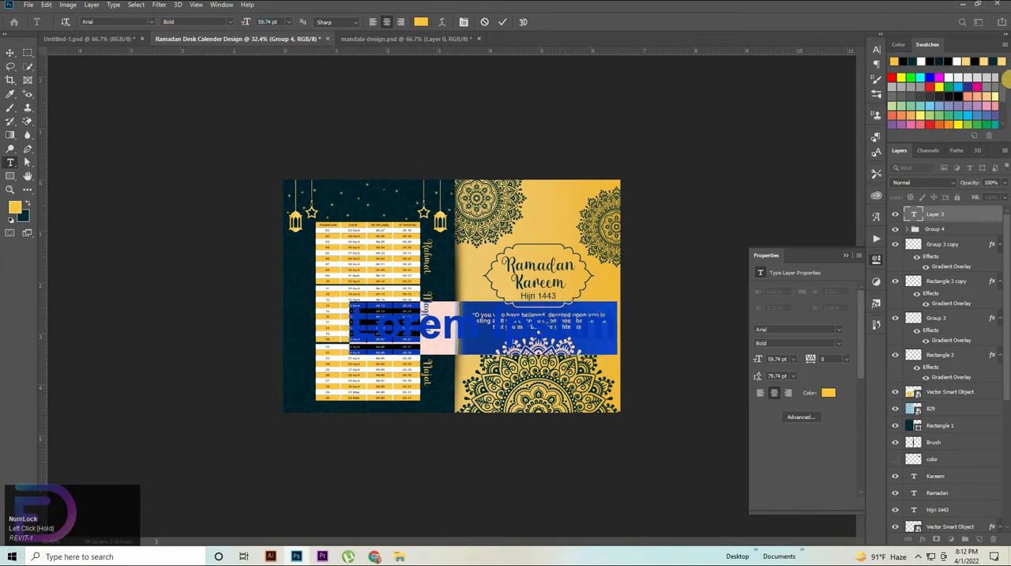
# Step: Enter YOUR COMPANY NAME in capitals as the new text line
pyautogui.press('capslock')
pyautogui.write('Y')
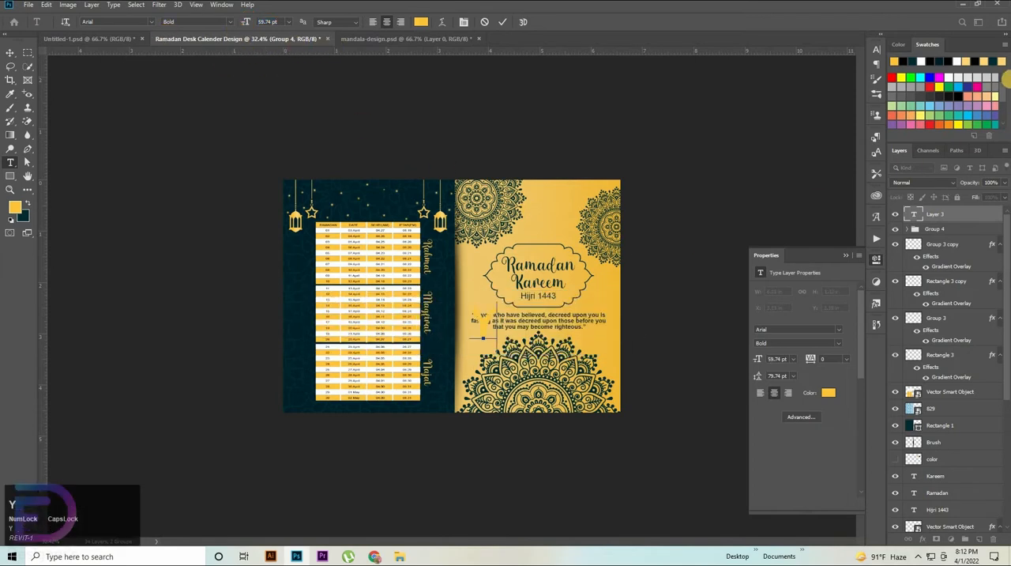
pyautogui.write('OUR ')
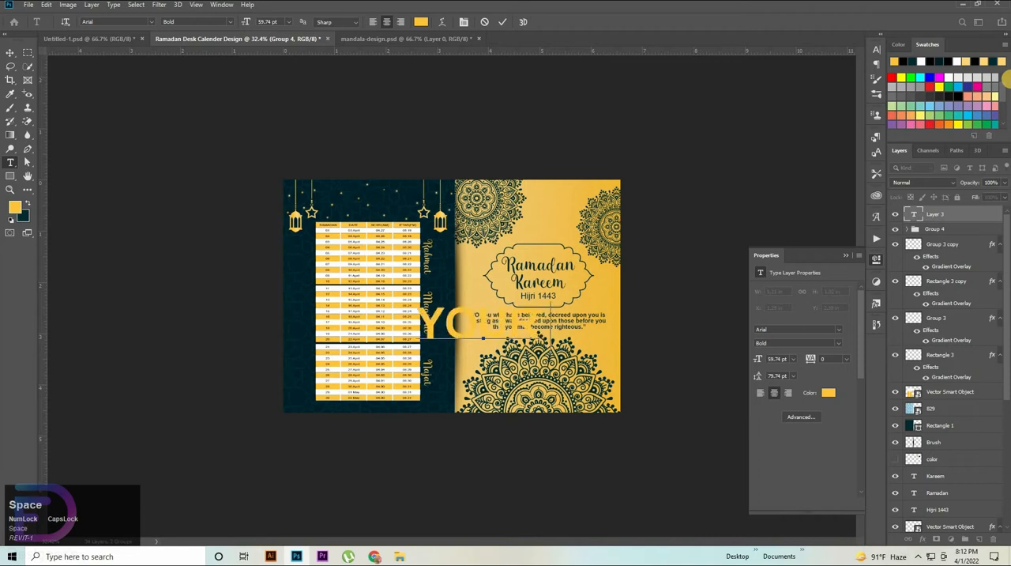
pyautogui.write('COMPAN')
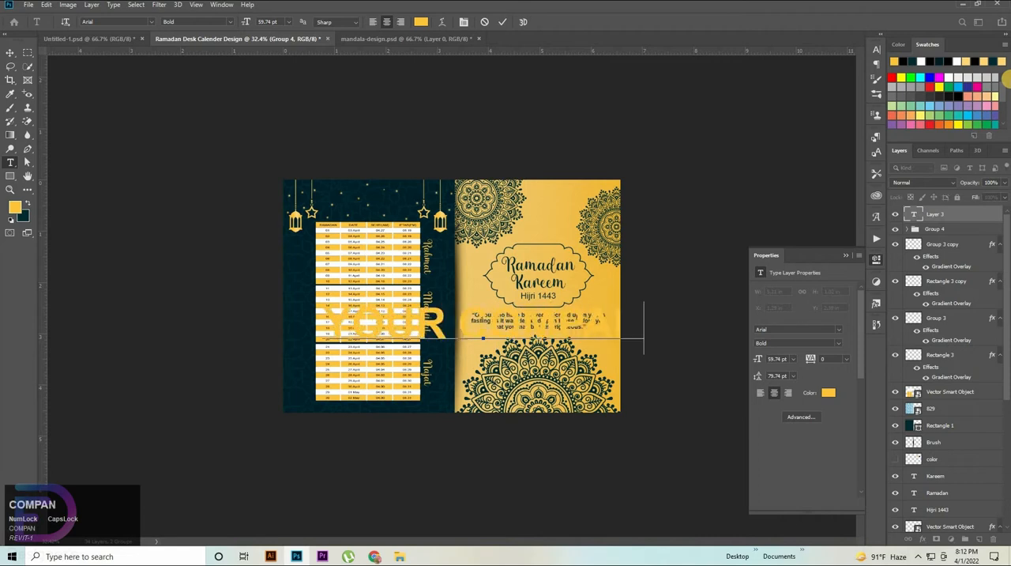
pyautogui.write('Y NAME')
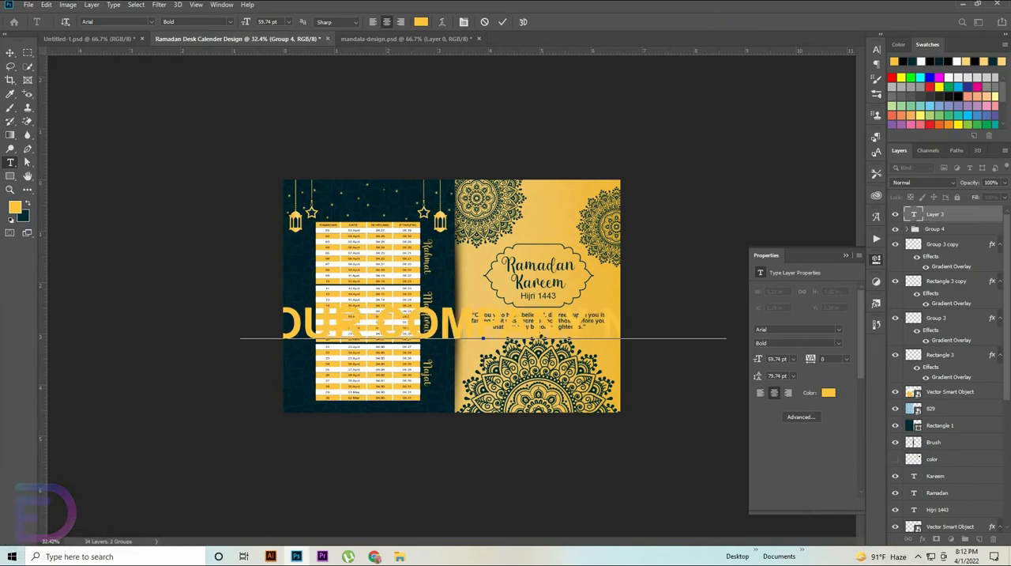
# Step: Scale the YOUR COMPANY NAME text down to 54.86%
pyautogui.click(10, 54)
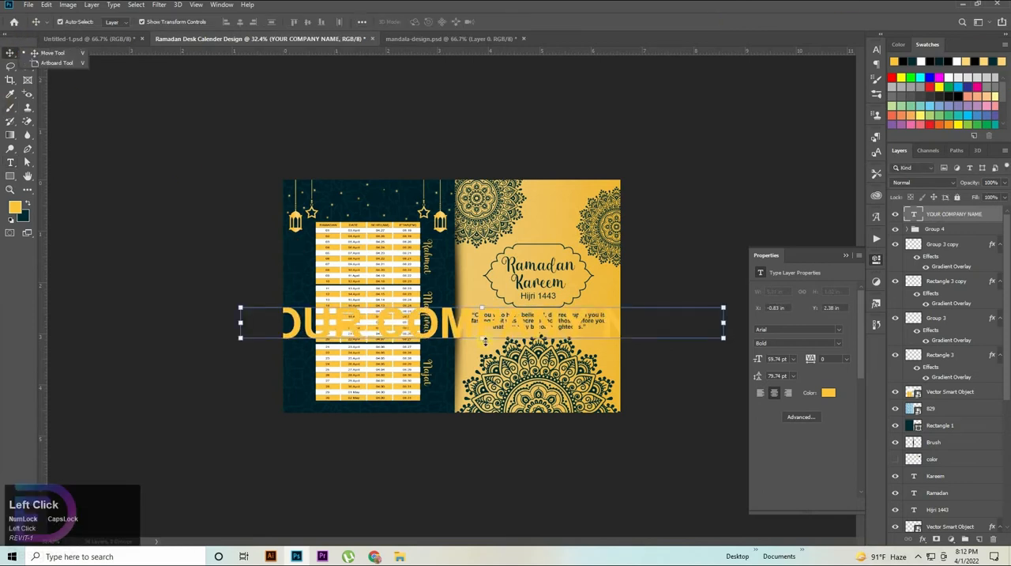
pyautogui.moveTo(485, 341); pyautogui.dragTo(482, 311)
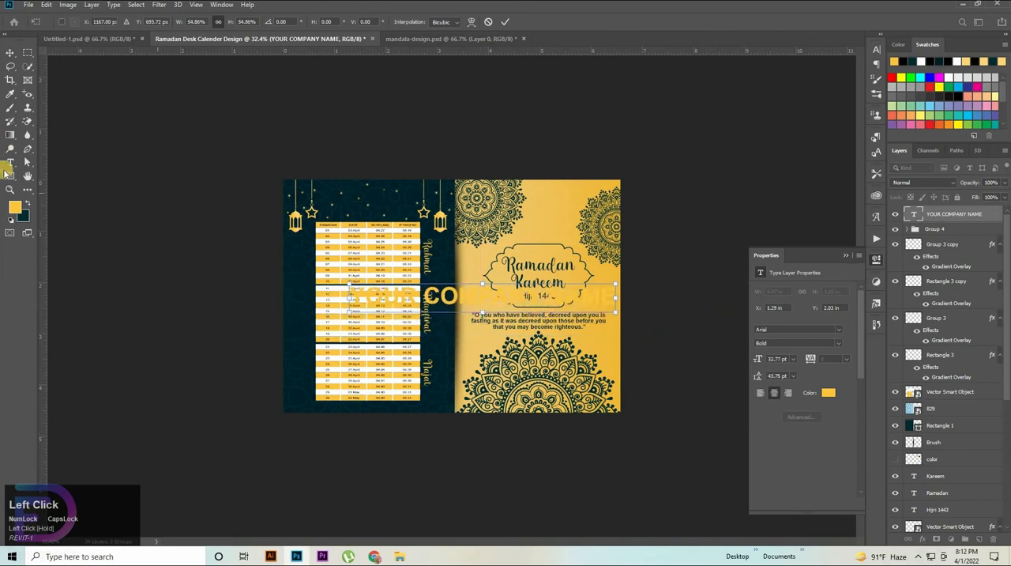
# Step: Change the YOUR COMPANY NAME text's font to Cinzel Bold
pyautogui.click(14, 164)
pyautogui.moveTo(351, 292); pyautogui.dragTo(779, 266)
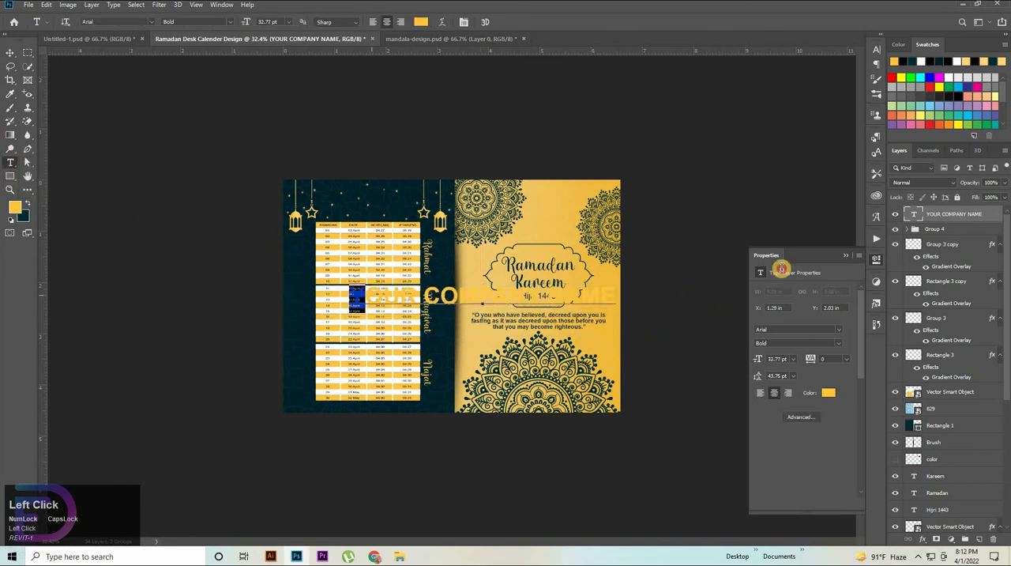
pyautogui.click(877, 50)
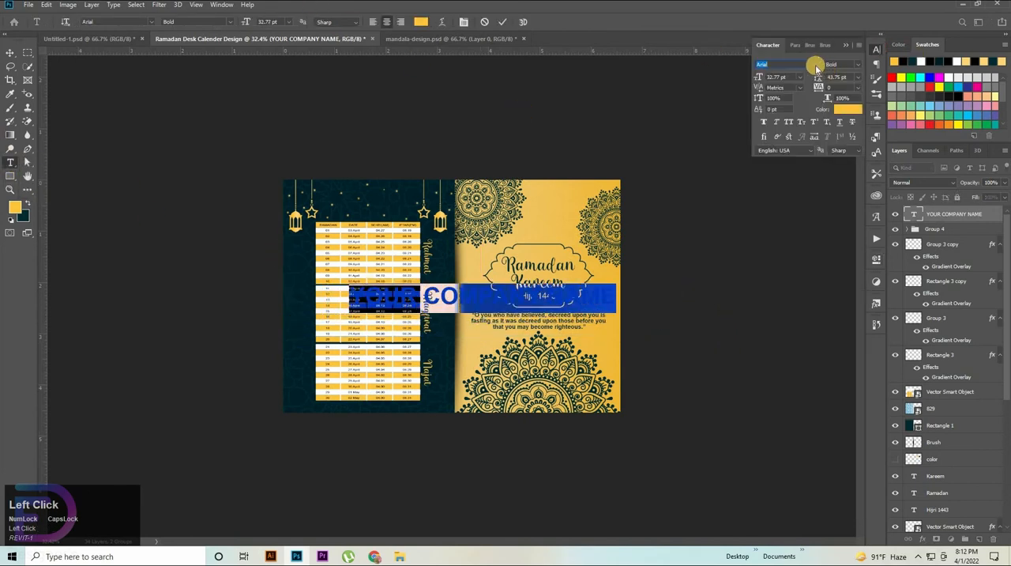
pyautogui.click(814, 65)
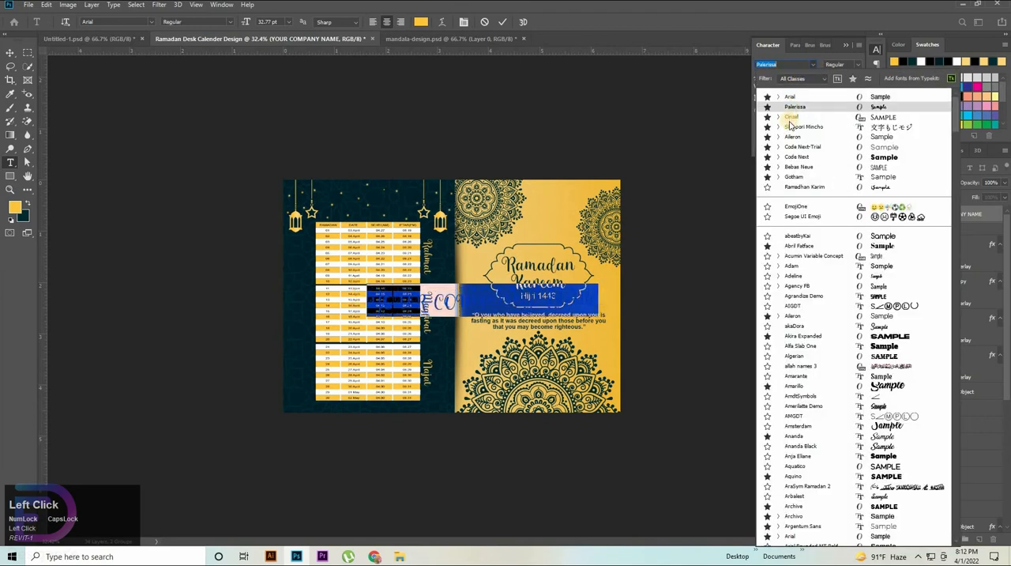
pyautogui.click(440, 111)
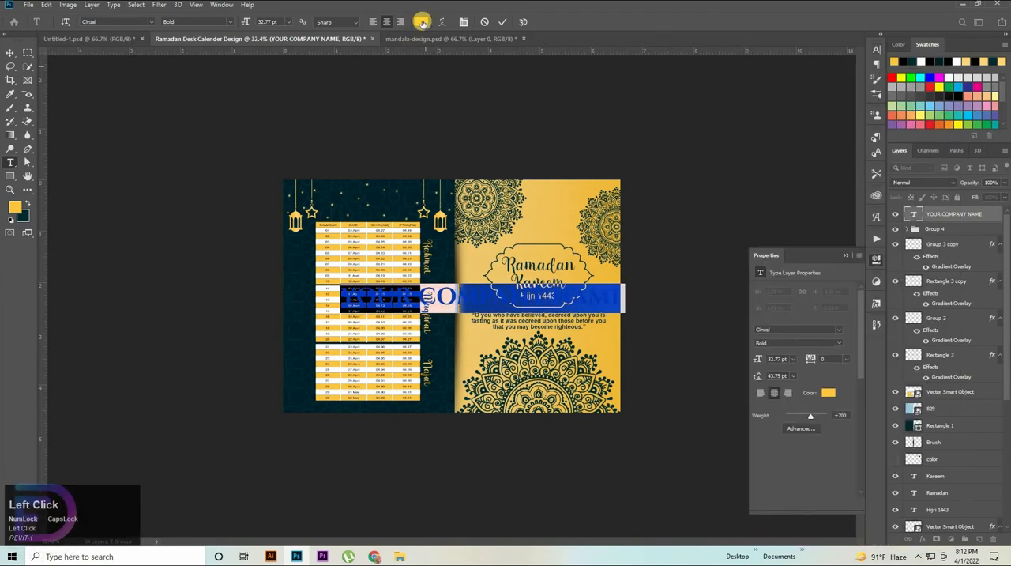
pyautogui.click(10, 52)
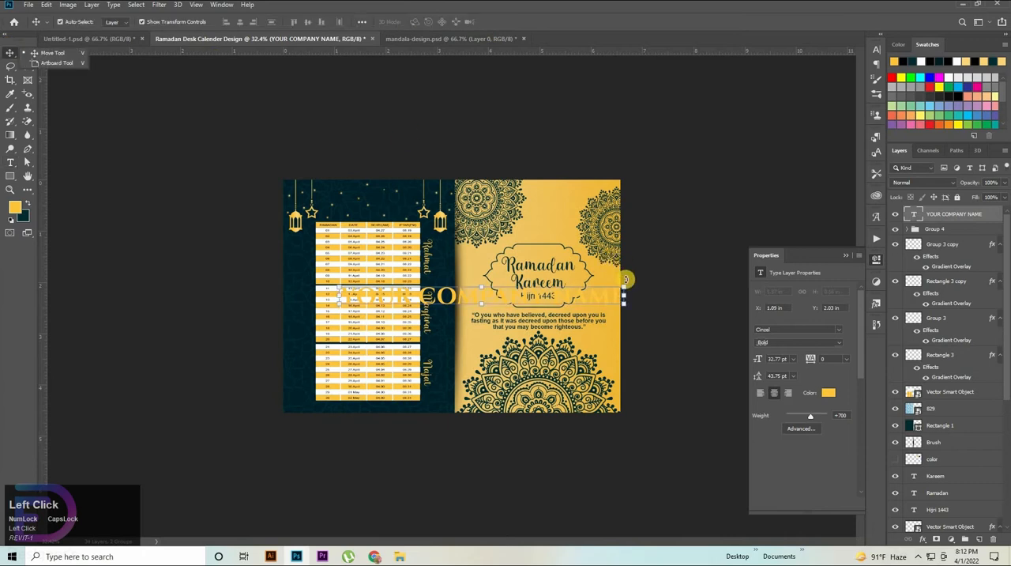
pyautogui.moveTo(624, 304); pyautogui.dragTo(462, 211)
pyautogui.hotkey('ctrl', 'z')
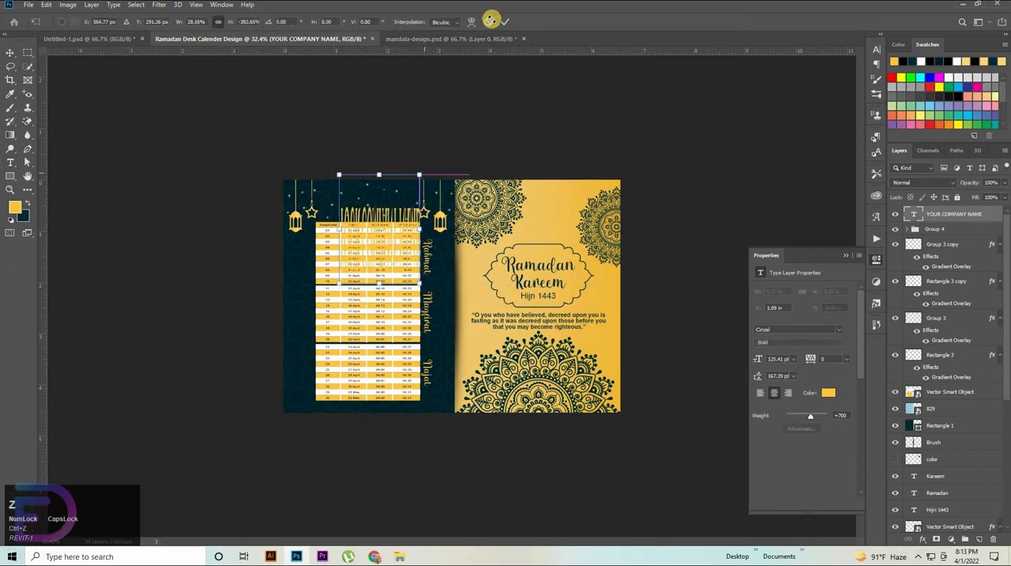
pyautogui.hotkey('ctrl', 'z')
# Step: Rotate the YOUR COMPANY NAME text to -90° and move it to the left side of the teal panel
pyautogui.moveTo(635, 272); pyautogui.dragTo(482, 358)
pyautogui.moveTo(481, 282); pyautogui.dragTo(294, 330)
pyautogui.hotkey('ctrl', 'space')
pyautogui.moveTo(394, 272); pyautogui.dragTo(430, 264)
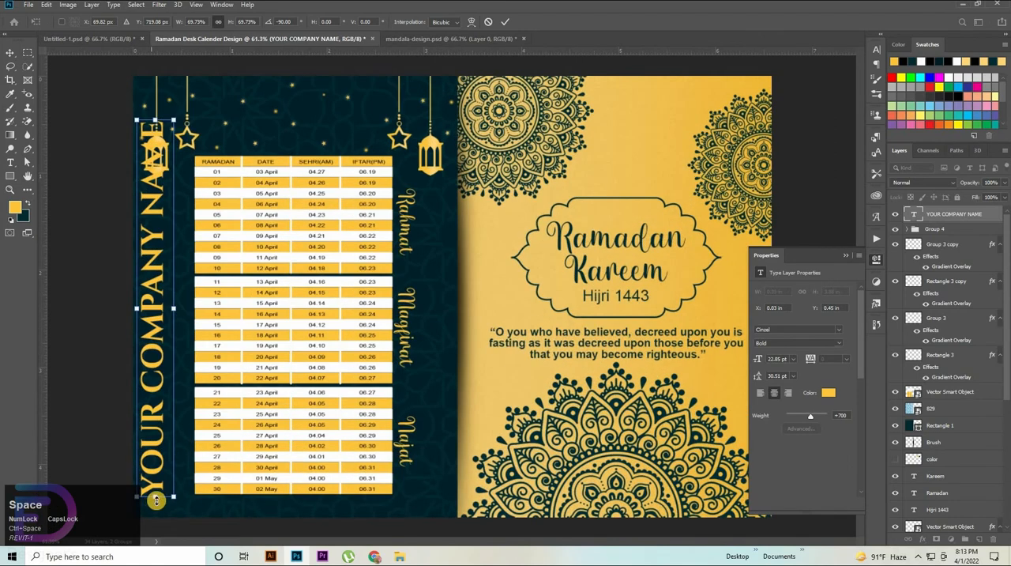
# Step: Scale the vertical company name down to about 14.04 pt and place it beside the timetable at about X 0.12 in, Y 1.36 in
pyautogui.moveTo(169, 423); pyautogui.dragTo(153, 452)
pyautogui.moveTo(157, 428); pyautogui.dragTo(155, 422)
pyautogui.moveTo(154, 368); pyautogui.dragTo(158, 384)
pyautogui.click(91, 340)
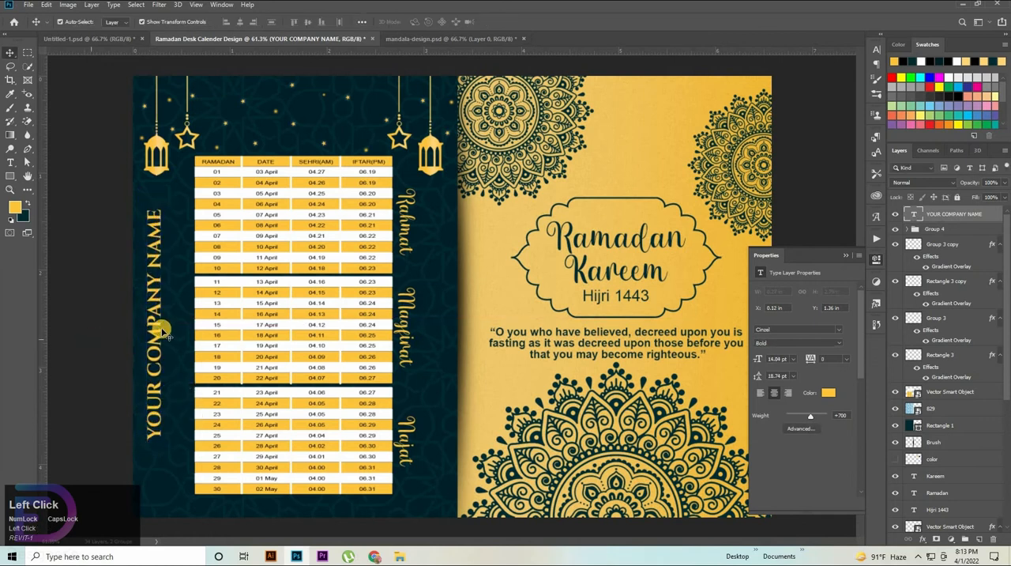
# Step: Try to align the company name and the timetable on their horizontal centres
pyautogui.click(350, 289)
pyautogui.keyDown('shift'); pyautogui.click(350, 289); pyautogui.keyUp('shift')
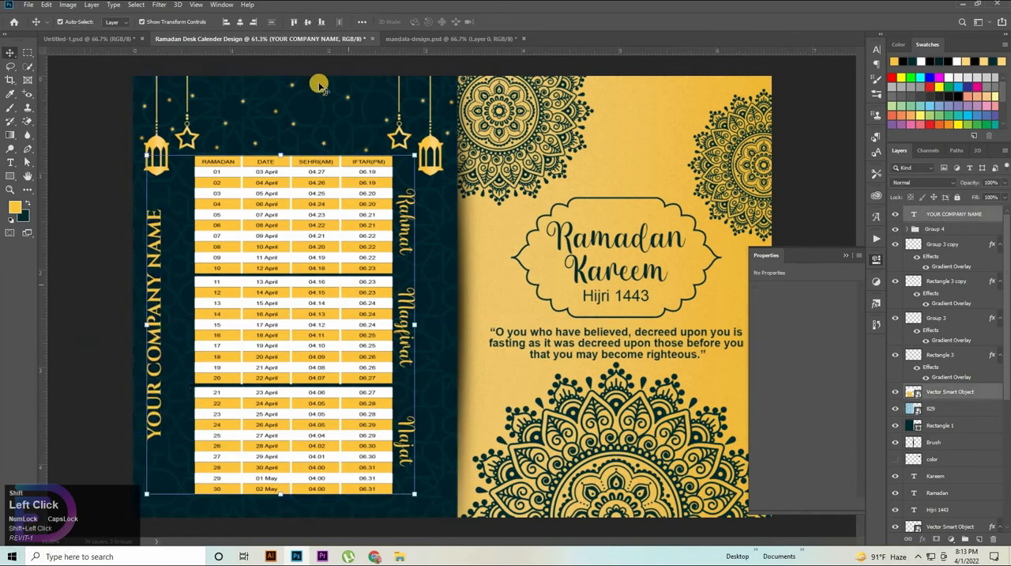
pyautogui.click(240, 22)
pyautogui.hotkey('ctrl', 'z')
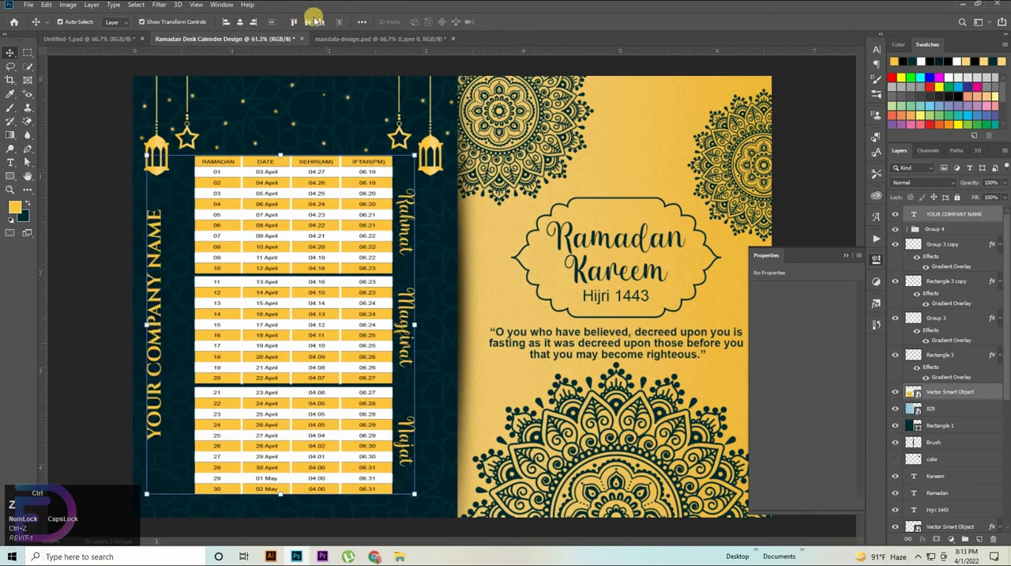
pyautogui.click(85, 240)
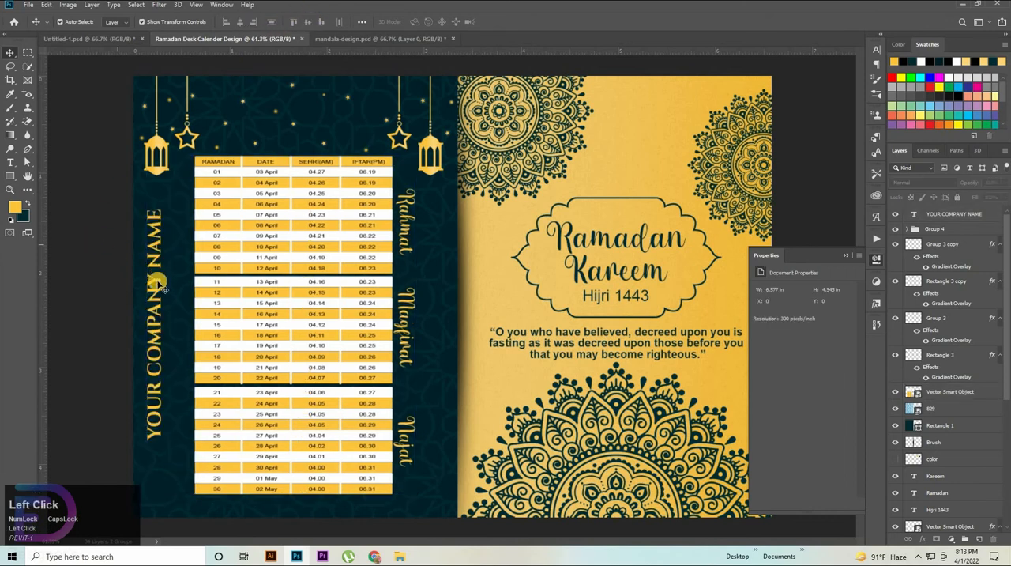
# Step: Duplicate the company name between the original and the timetable, and scale the copy down to 77.25%
pyautogui.click(159, 287)
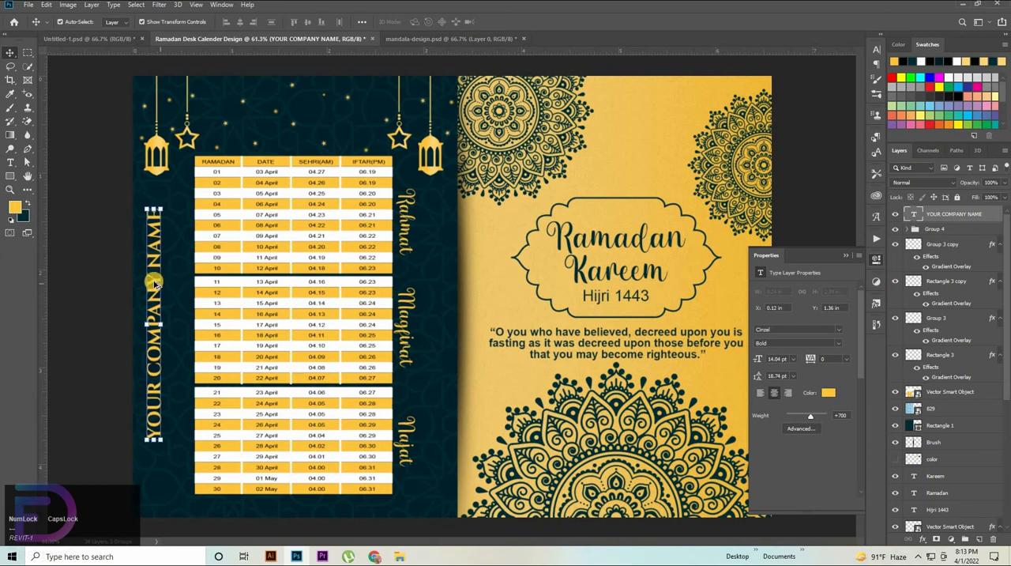
pyautogui.moveTo(156, 283); pyautogui.dragTo(181, 323)
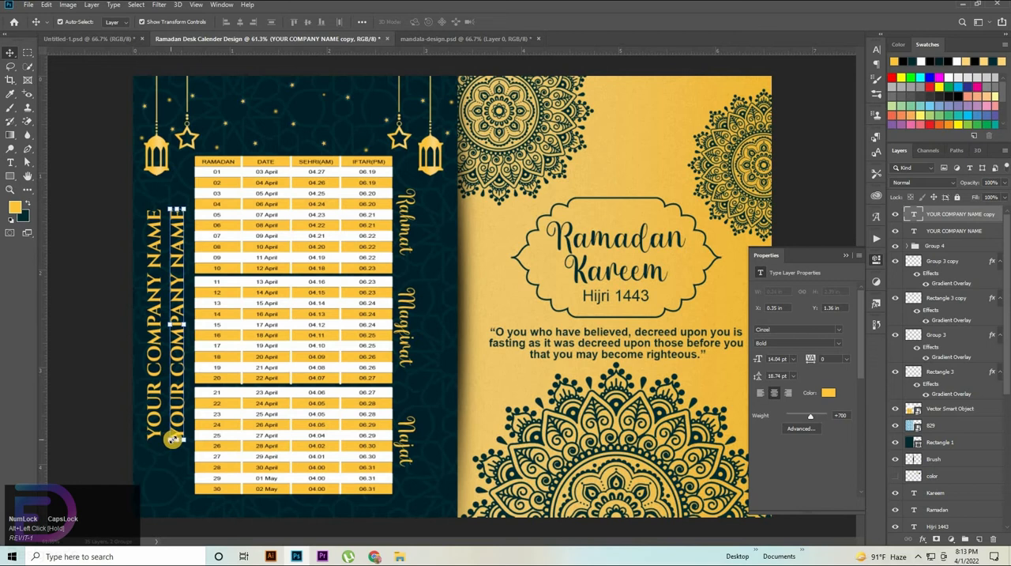
pyautogui.moveTo(177, 429); pyautogui.dragTo(180, 399)
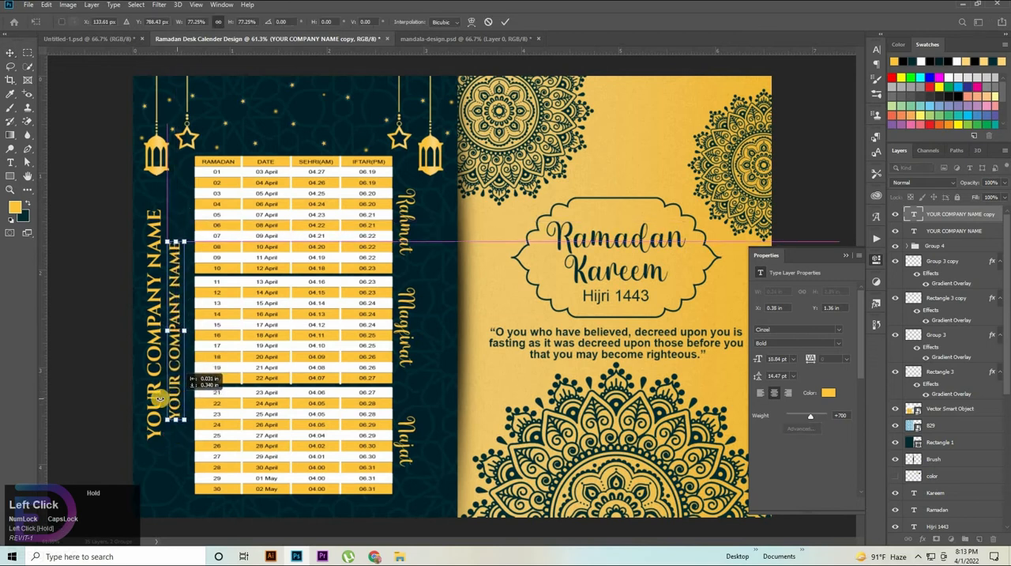
pyautogui.click(90, 350)
# Step: Set the smaller company name copy's font style to Regular
pyautogui.click(151, 353)
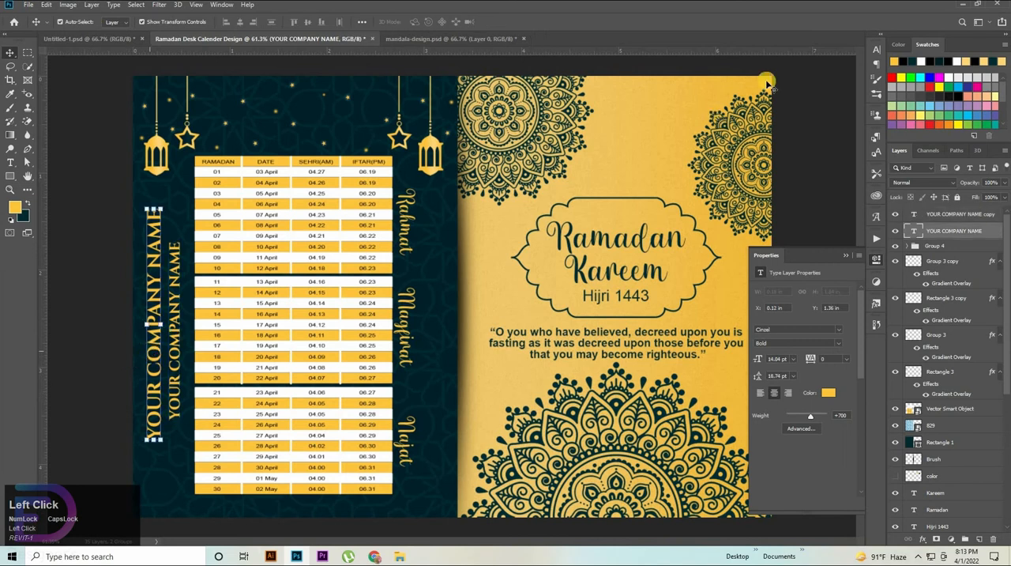
pyautogui.click(876, 50)
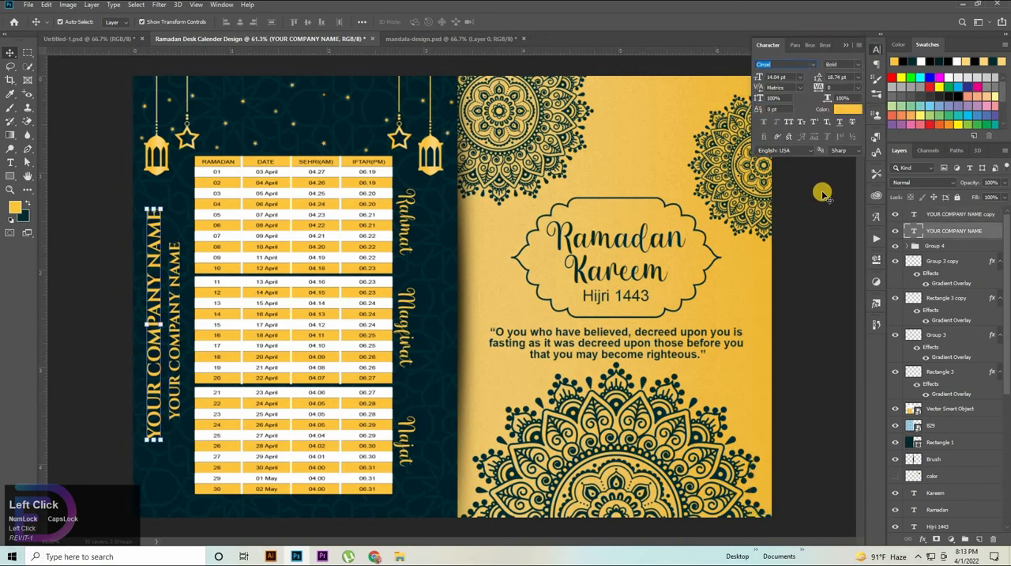
pyautogui.click(793, 196)
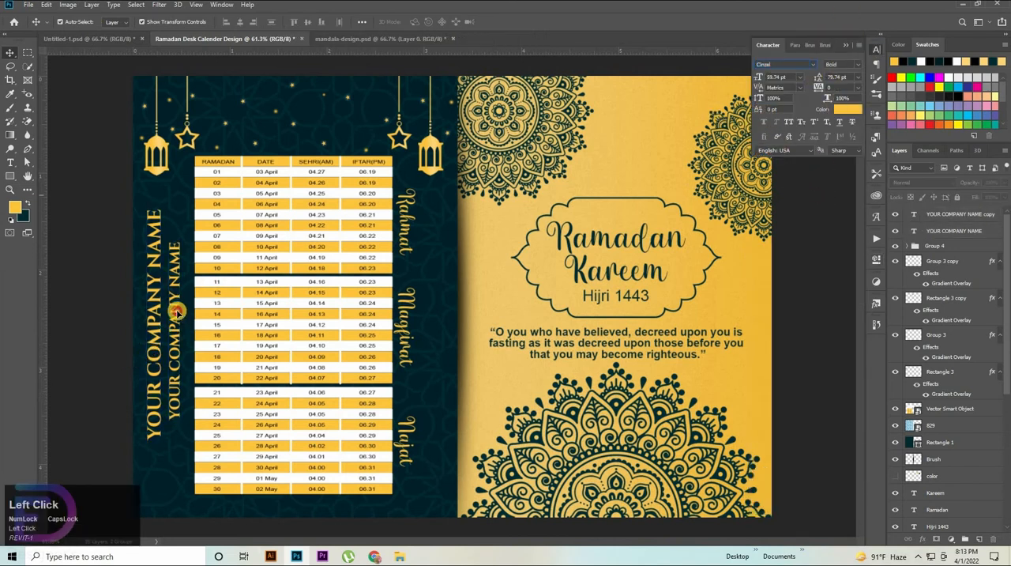
pyautogui.click(177, 312)
pyautogui.click(860, 64)
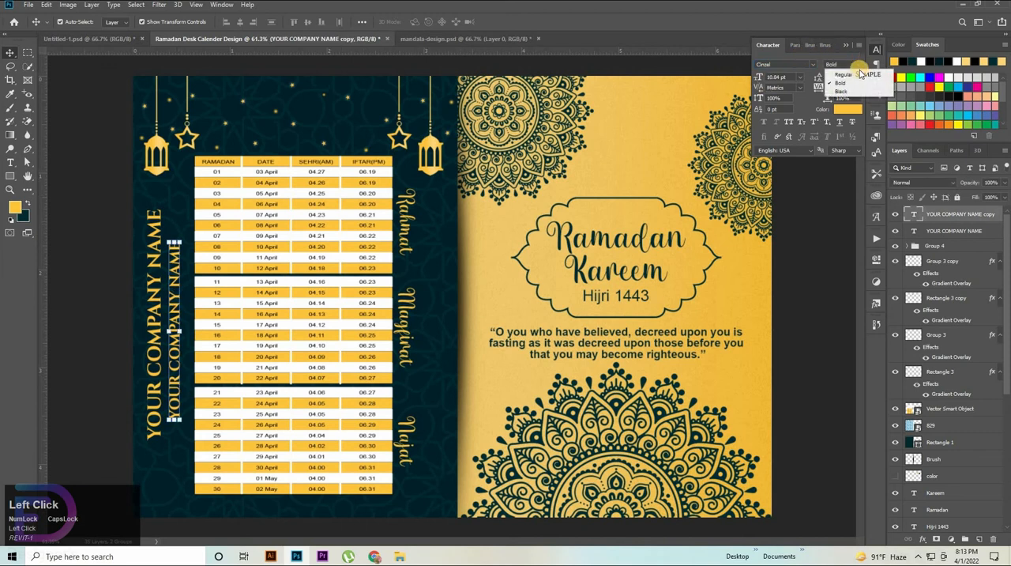
pyautogui.click(853, 76)
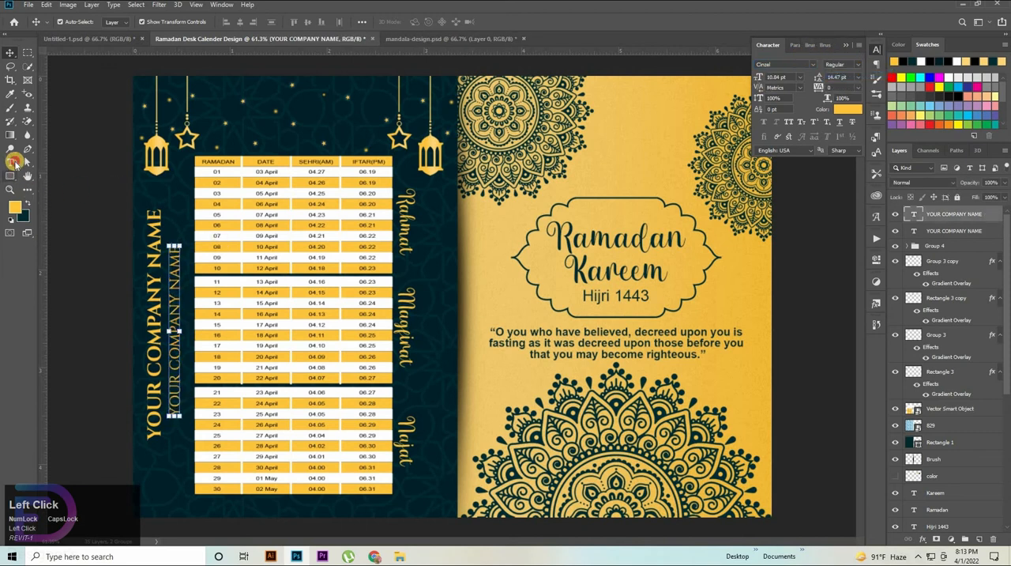
# Step: Replace the smaller copy's text with YOUR TAGLINE HERE in capitals
pyautogui.click(14, 163)
pyautogui.moveTo(174, 248); pyautogui.dragTo(209, 458)
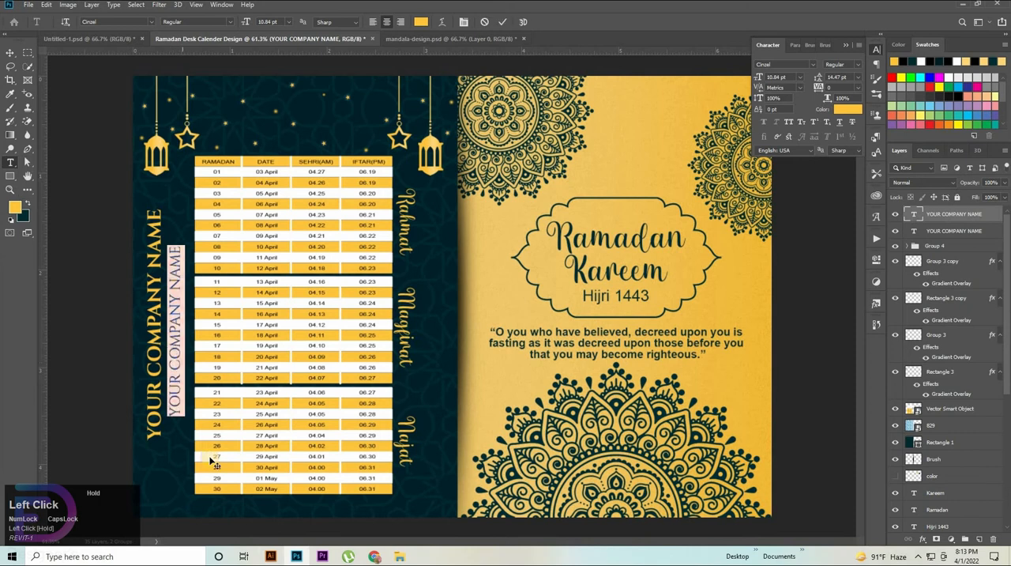
pyautogui.press('BackSpace')
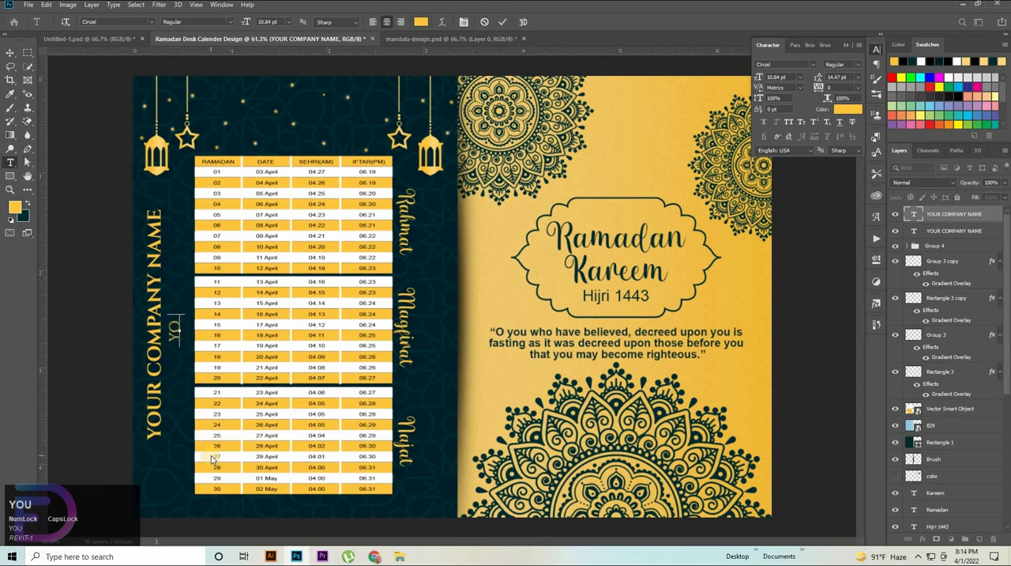
pyautogui.write('YOUR TA')
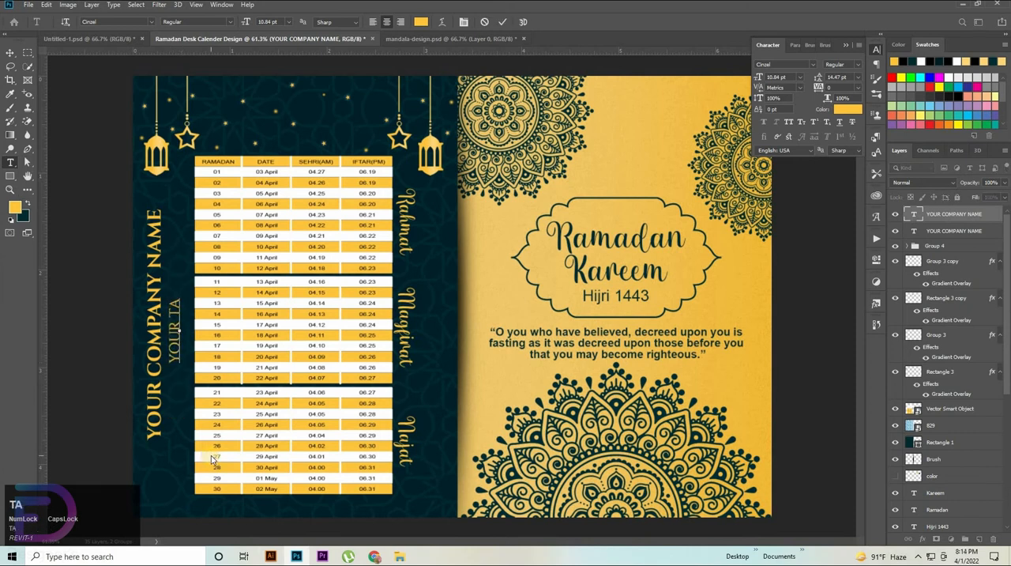
pyautogui.write('GLINE ')
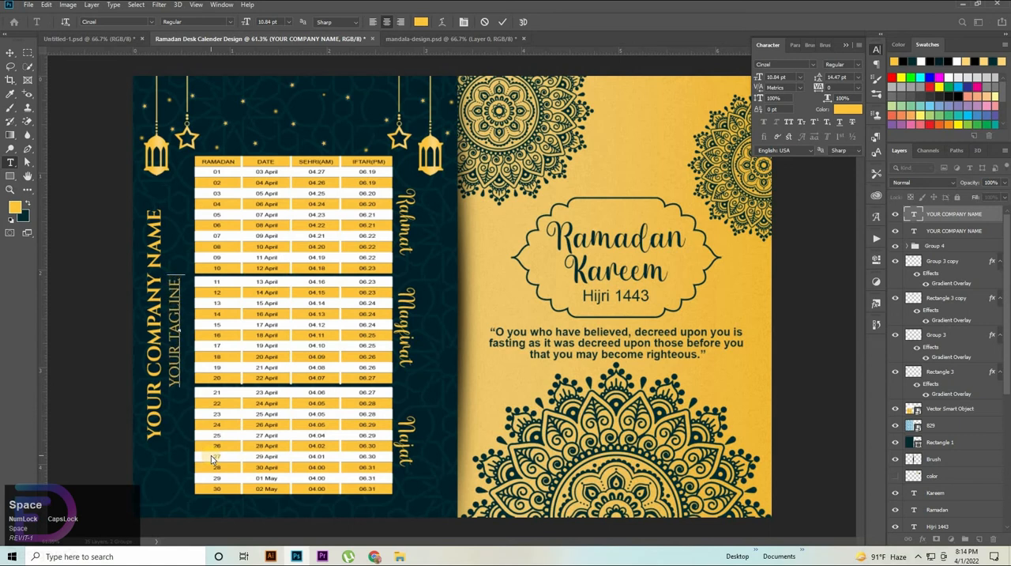
pyautogui.write('HERE')
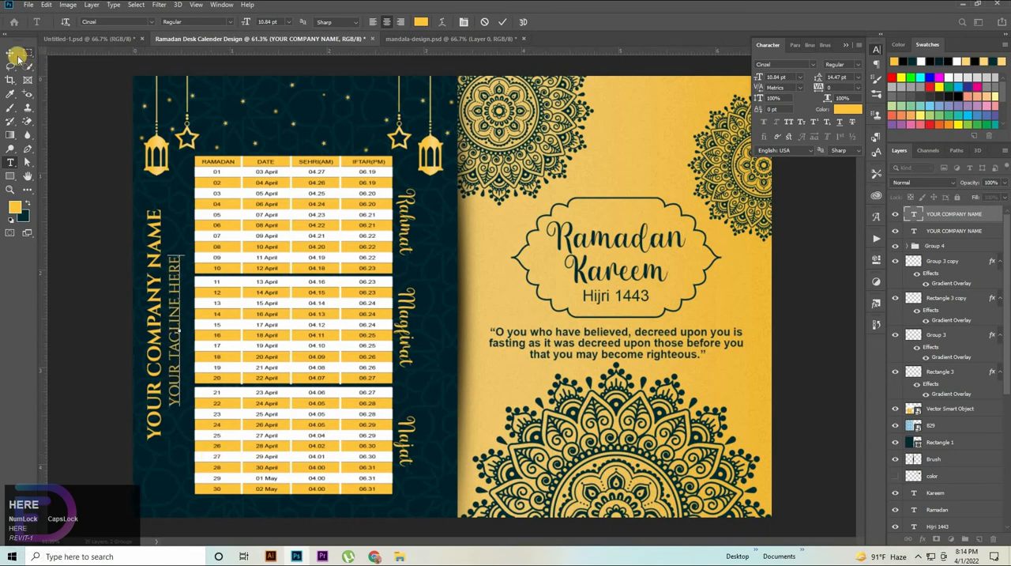
pyautogui.click(16, 55)
# Step: Align the tagline, company name and timetable layers on their vertical centres
pyautogui.click(958, 230)
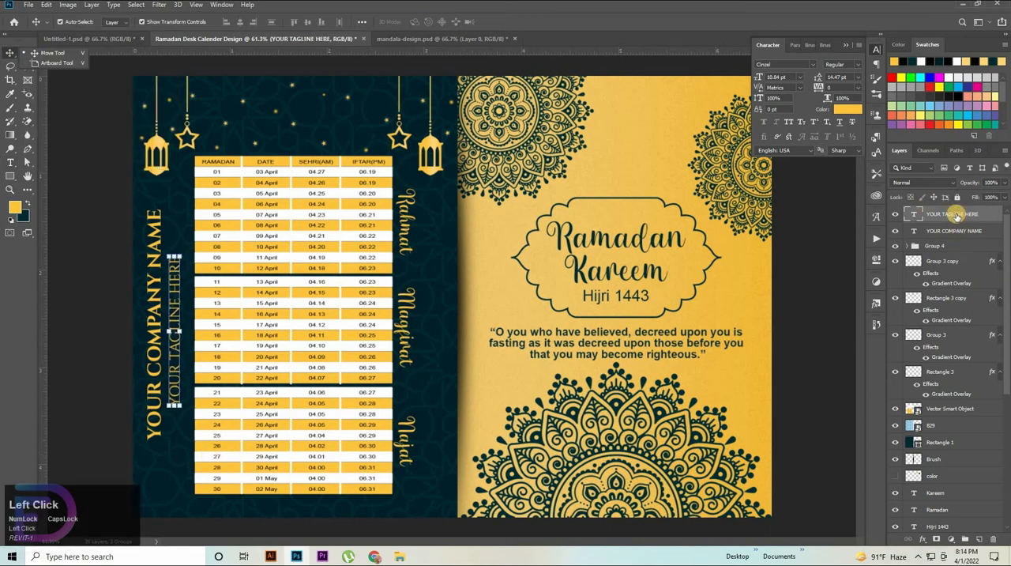
pyautogui.keyDown('ctrl'); pyautogui.click(952, 215); pyautogui.keyUp('ctrl')
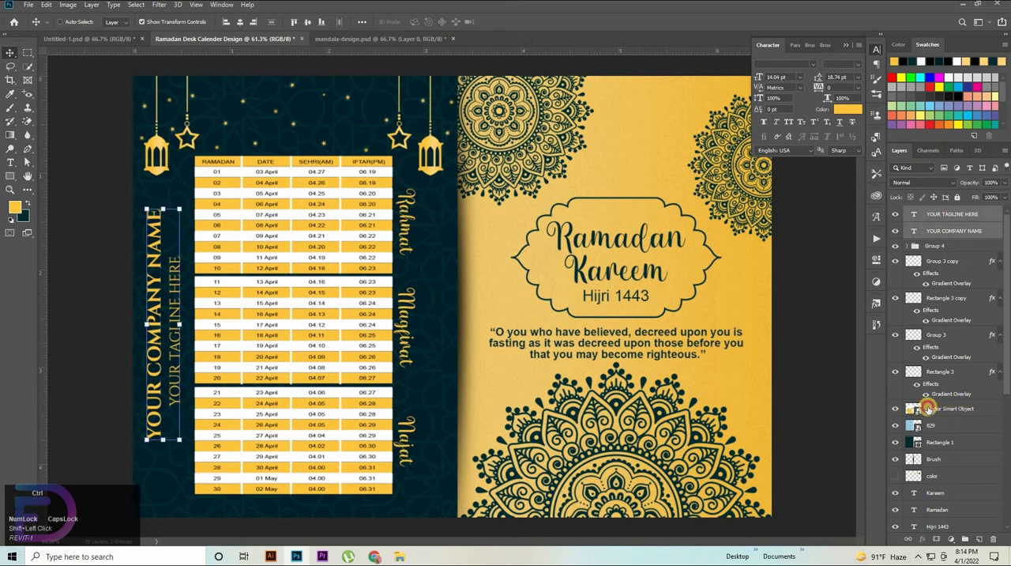
pyautogui.keyDown('ctrl'); pyautogui.click(949, 409); pyautogui.keyUp('ctrl')
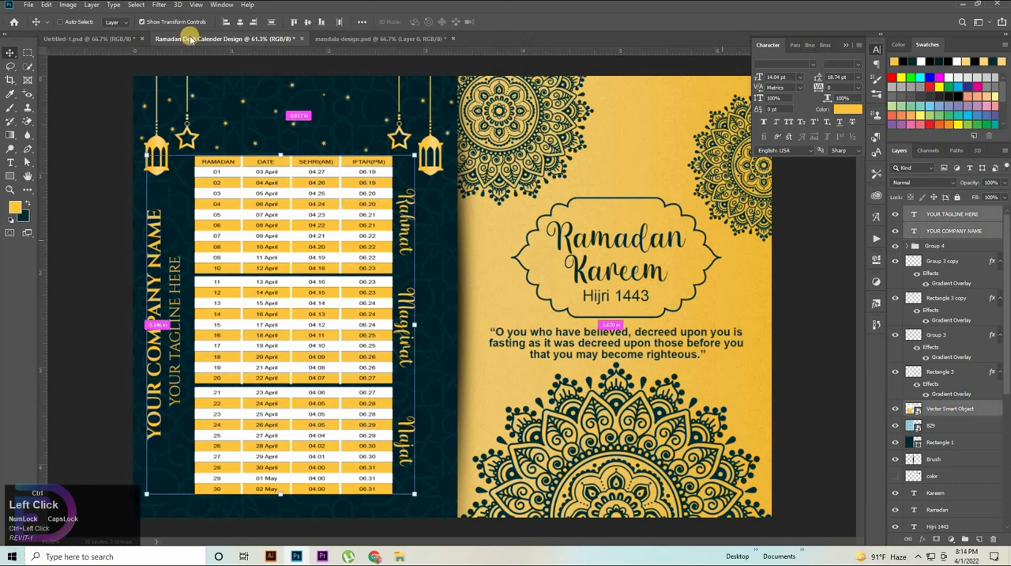
pyautogui.keyDown('ctrl'); pyautogui.click(306, 22); pyautogui.keyUp('ctrl')
pyautogui.hotkey('ctrl', 'space')
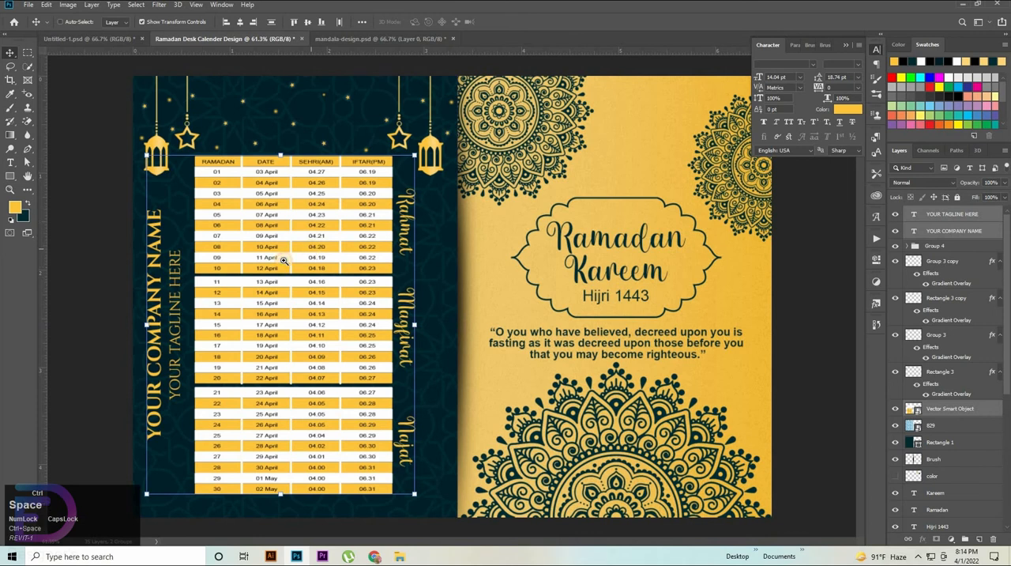
pyautogui.moveTo(284, 260); pyautogui.dragTo(229, 261)
pyautogui.click(447, 429)
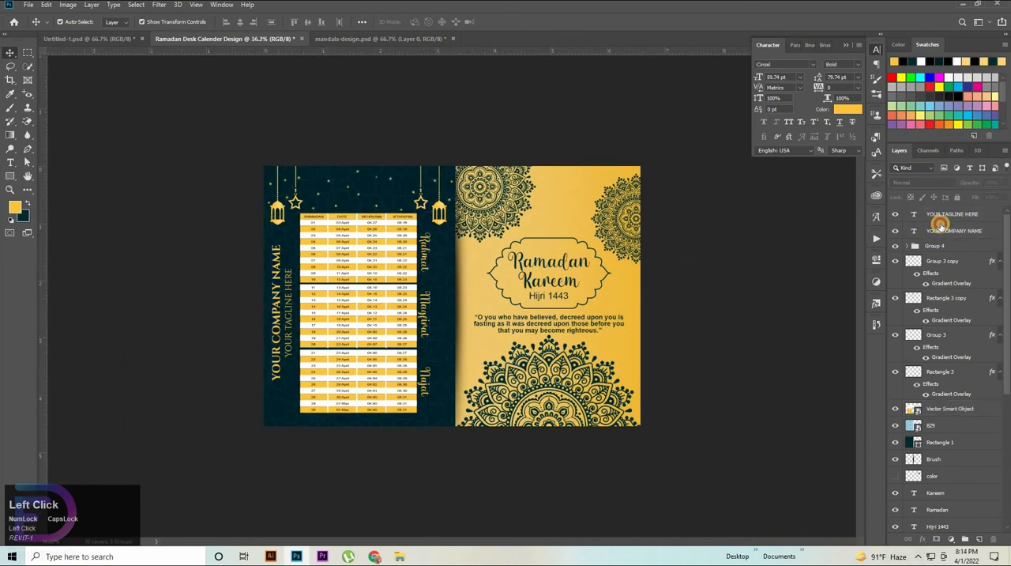
pyautogui.keyDown('shift'); pyautogui.click(940, 225); pyautogui.keyUp('shift')
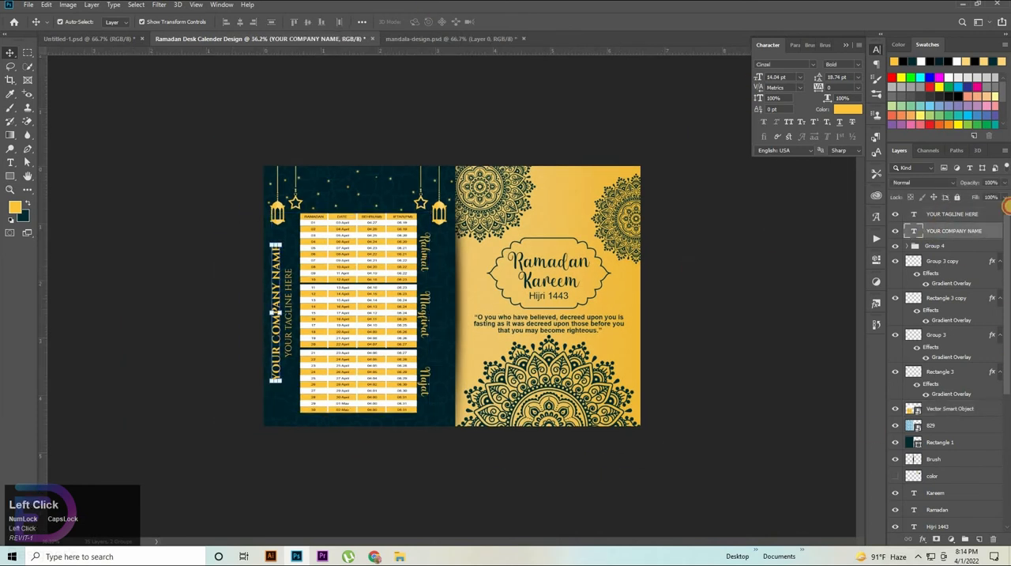
pyautogui.click(969, 221)
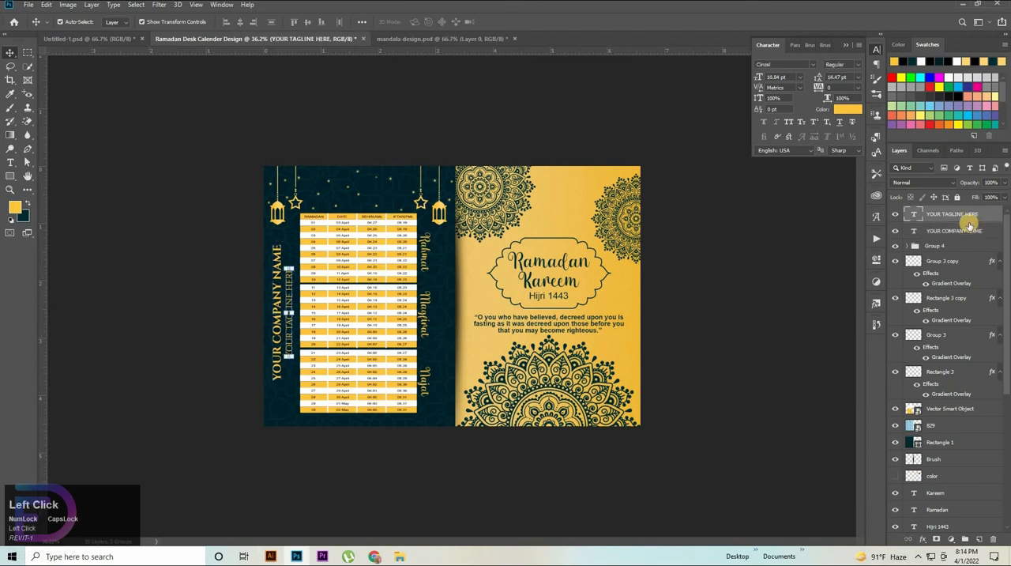
pyautogui.click(772, 277)
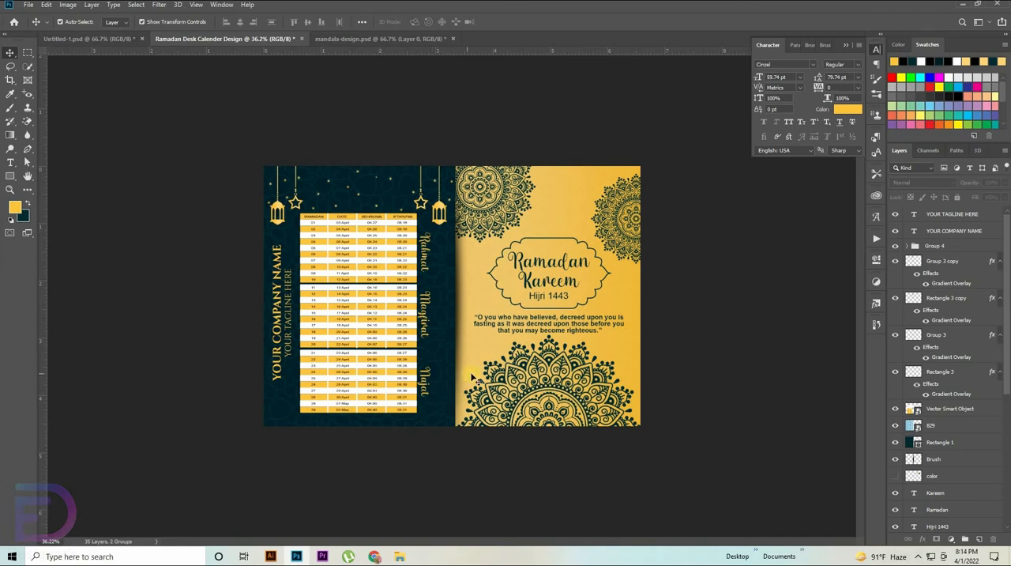
pyautogui.click(934, 428)
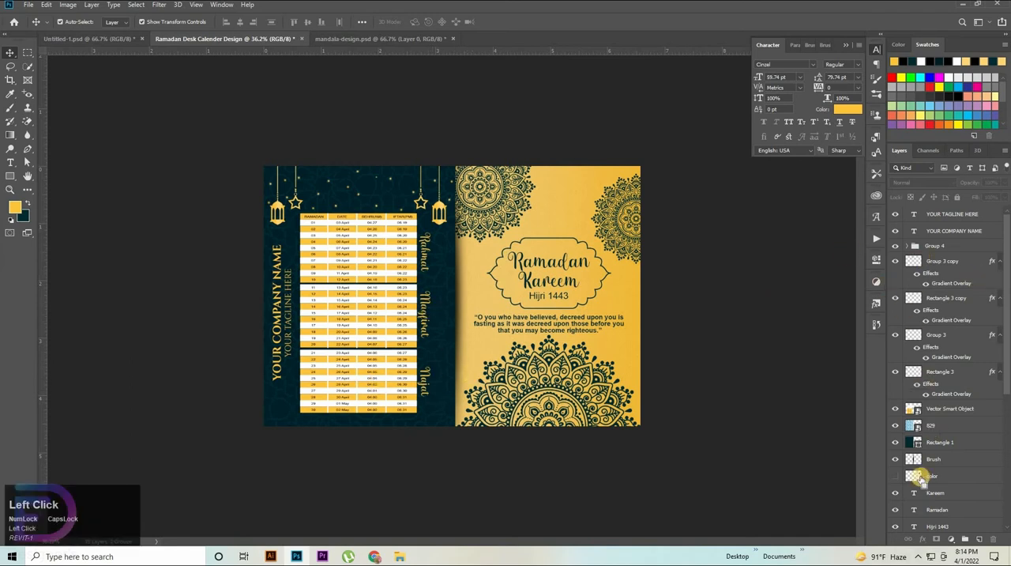
# Step: Save a copy of the calendar design in JPEG format as Ramadan Desk Calender Design.jpg in the video folder
pyautogui.hotkey('ctrl', 'shift', 's')
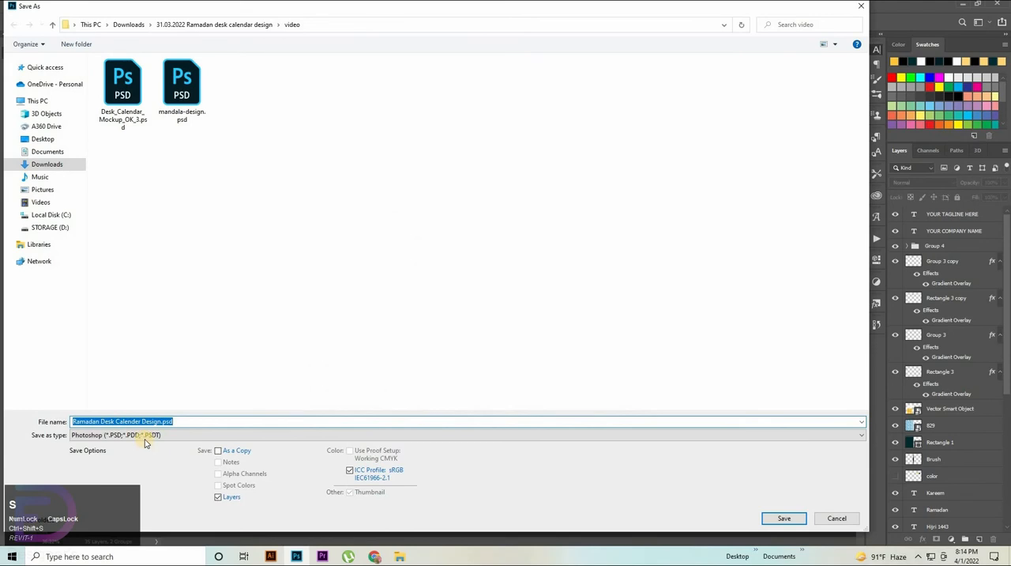
pyautogui.click(144, 437)
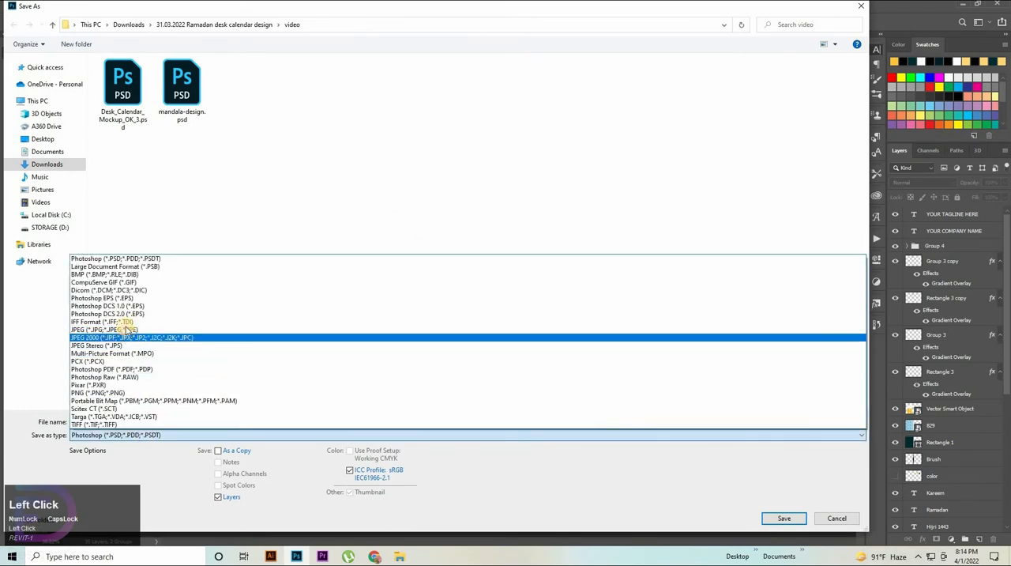
pyautogui.click(127, 329)
pyautogui.click(796, 518)
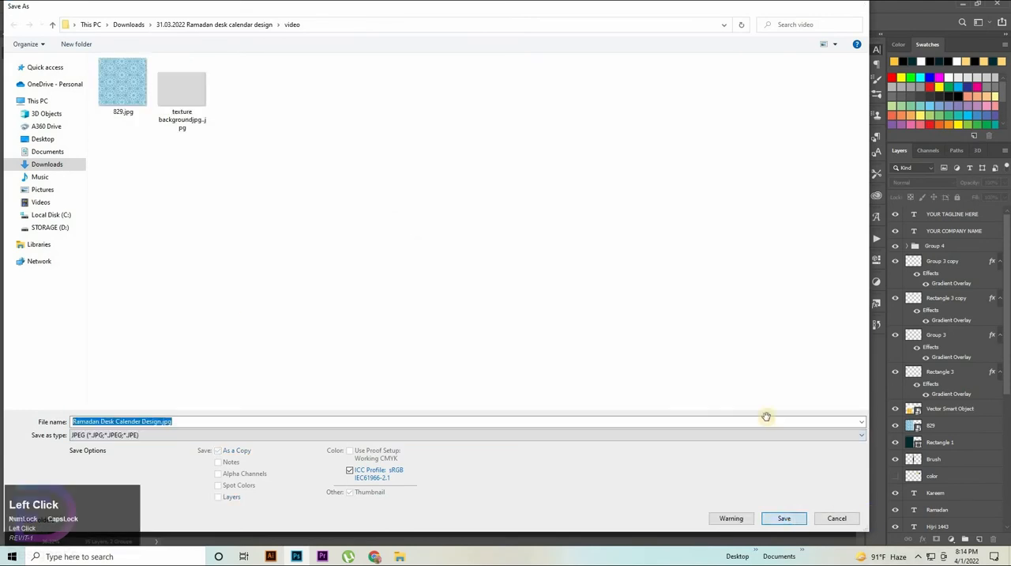
pyautogui.click(580, 136)
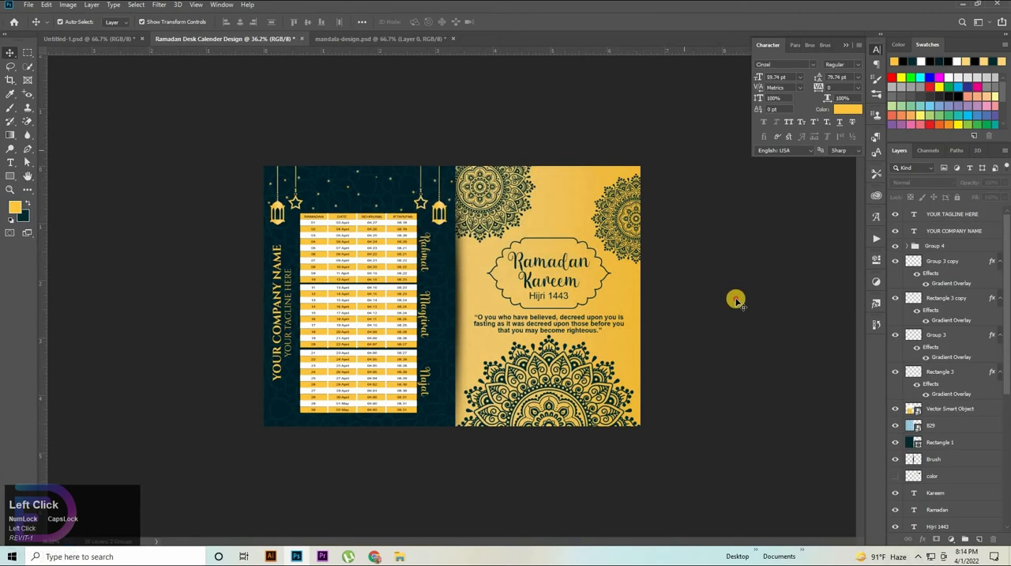
# Step: Open Desk_Calendar_Mockup_OK_3.psd from the video folder in File Explorer, and preview the exported calendar design JPG
pyautogui.click(399, 557)
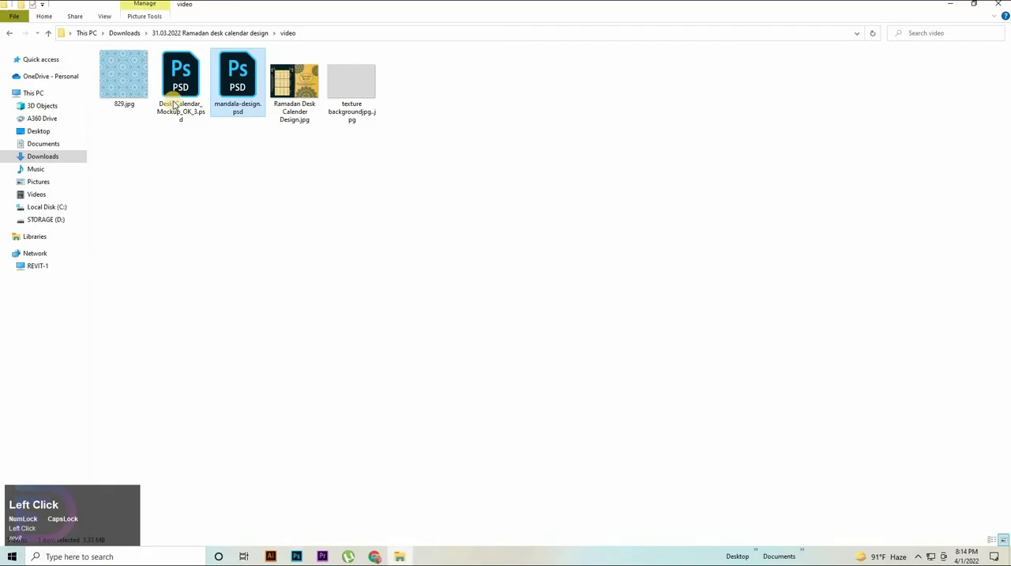
pyautogui.doubleClick(192, 108)
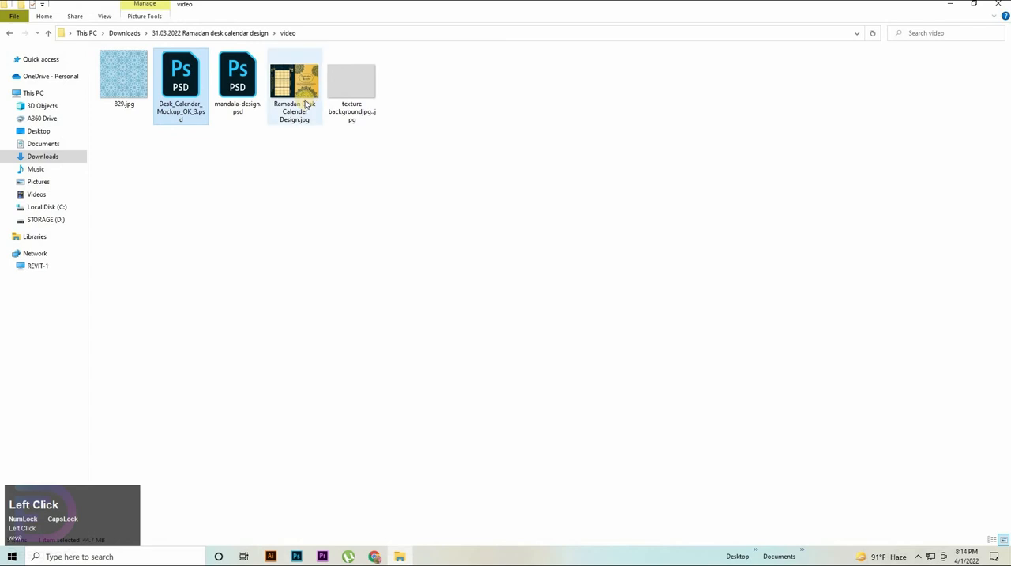
pyautogui.doubleClick(306, 100)
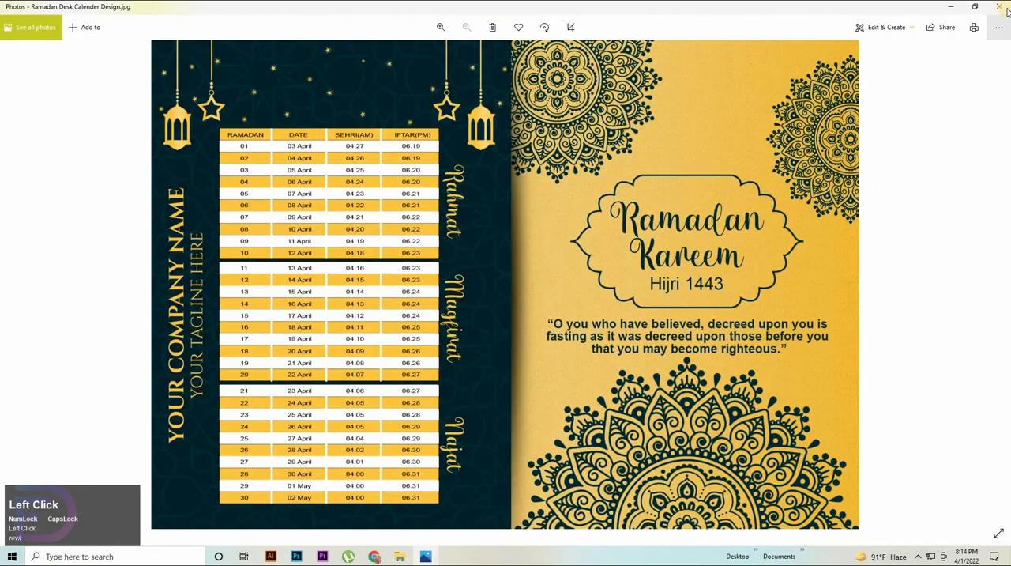
pyautogui.click(1001, 6)
pyautogui.moveTo(307, 84); pyautogui.dragTo(358, 545)
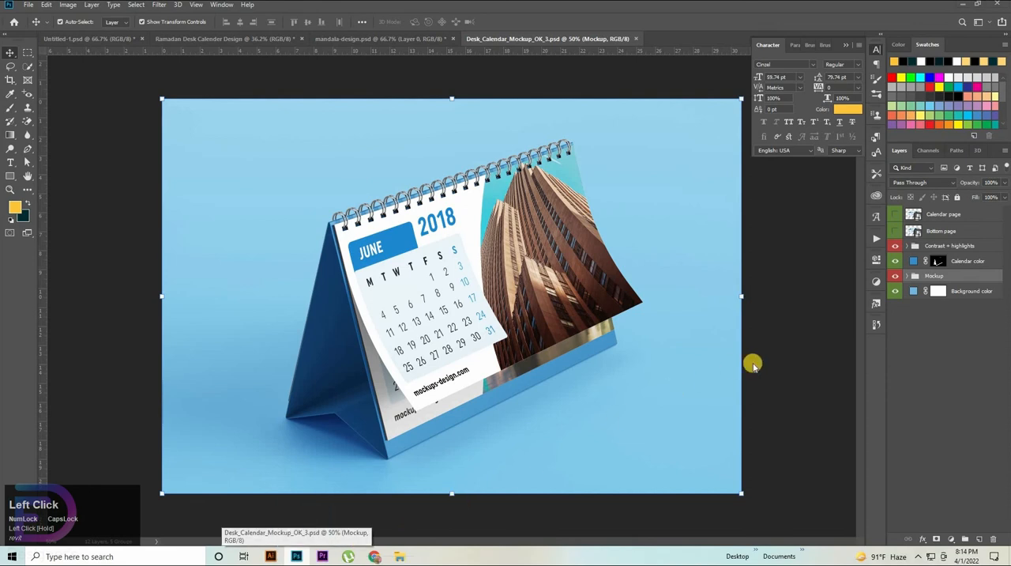
pyautogui.click(475, 297)
pyautogui.click(520, 323)
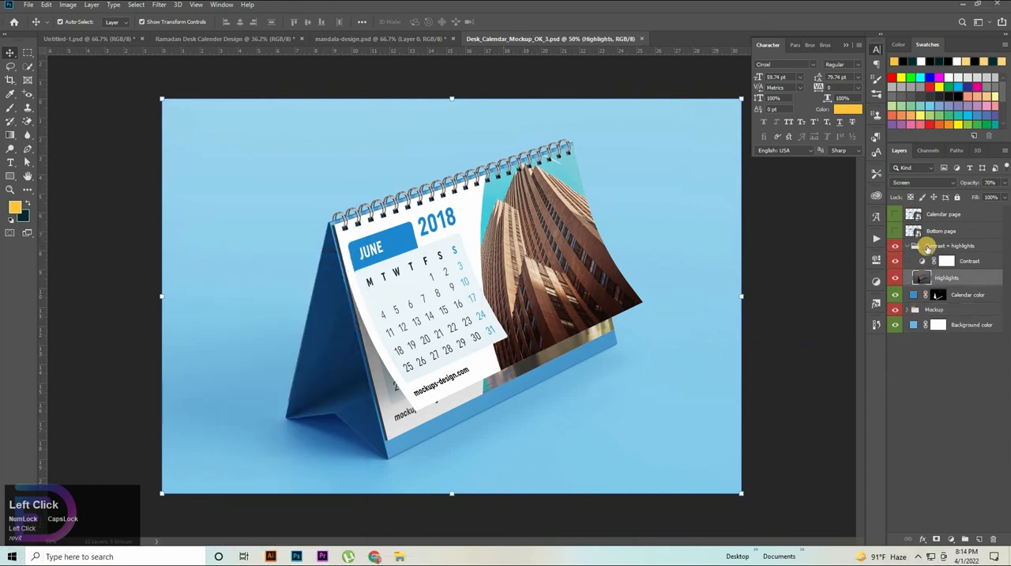
# Step: Open the Calendar page smart object inside the Mockup group, and hide its Calendar group and Rounded Rectangle 1 copy layer
pyautogui.click(916, 309)
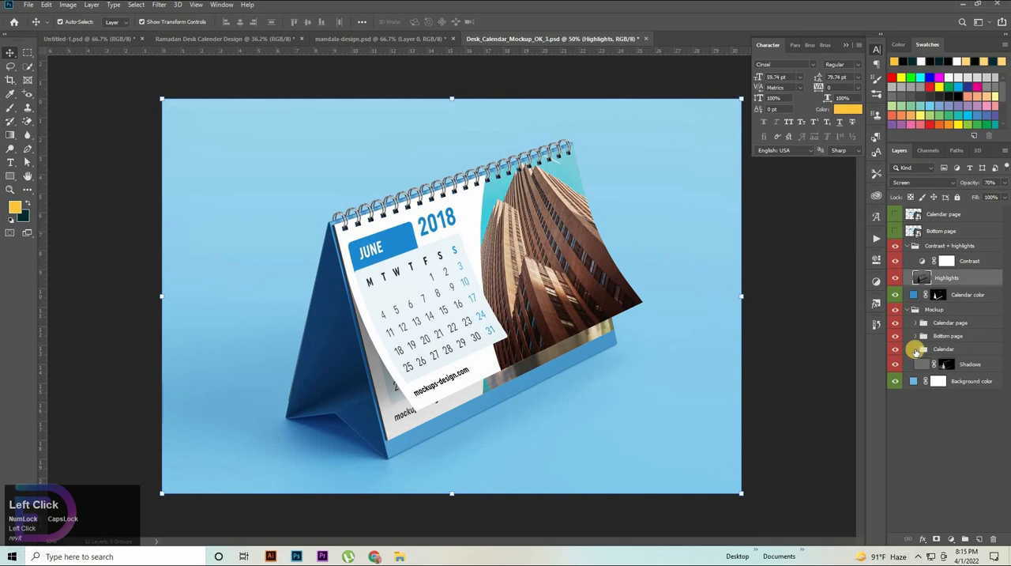
pyautogui.click(915, 350)
pyautogui.click(913, 336)
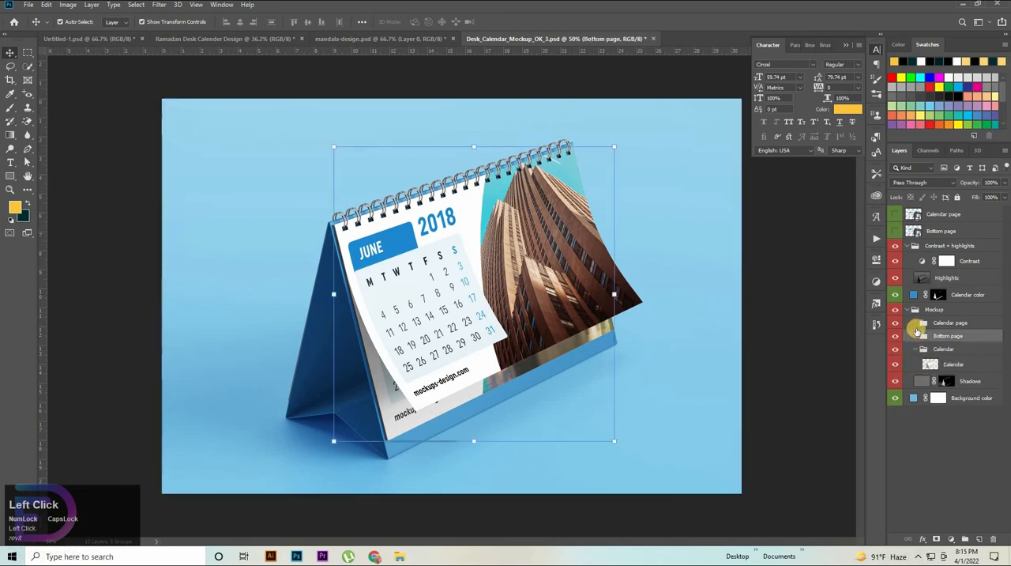
pyautogui.click(915, 324)
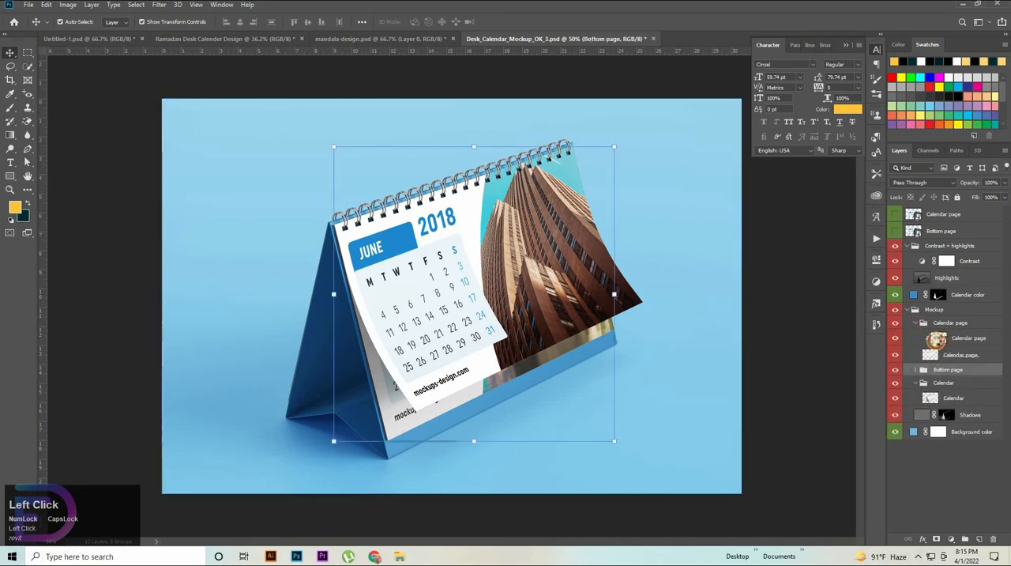
pyautogui.doubleClick(937, 340)
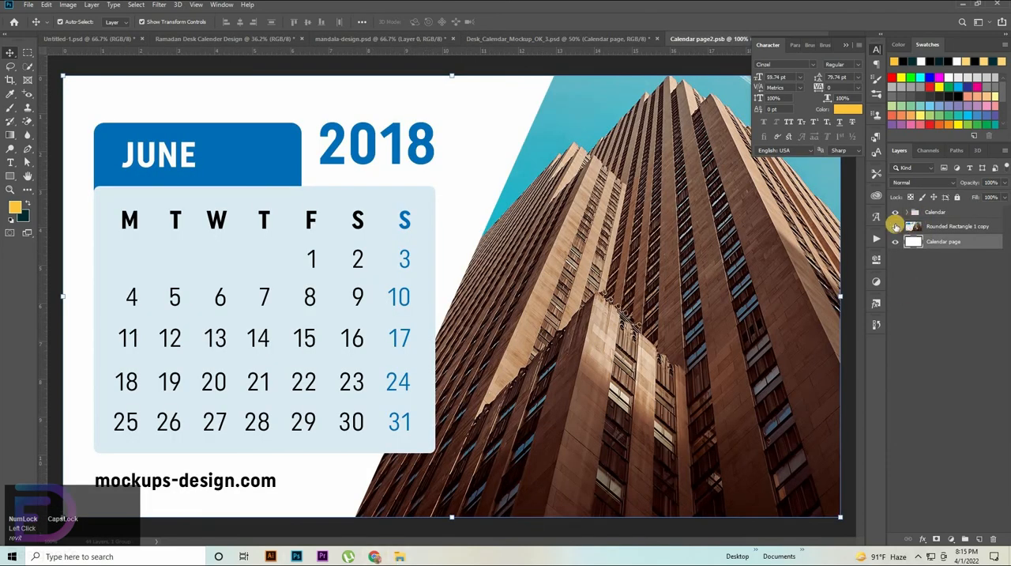
pyautogui.click(895, 226)
pyautogui.click(895, 211)
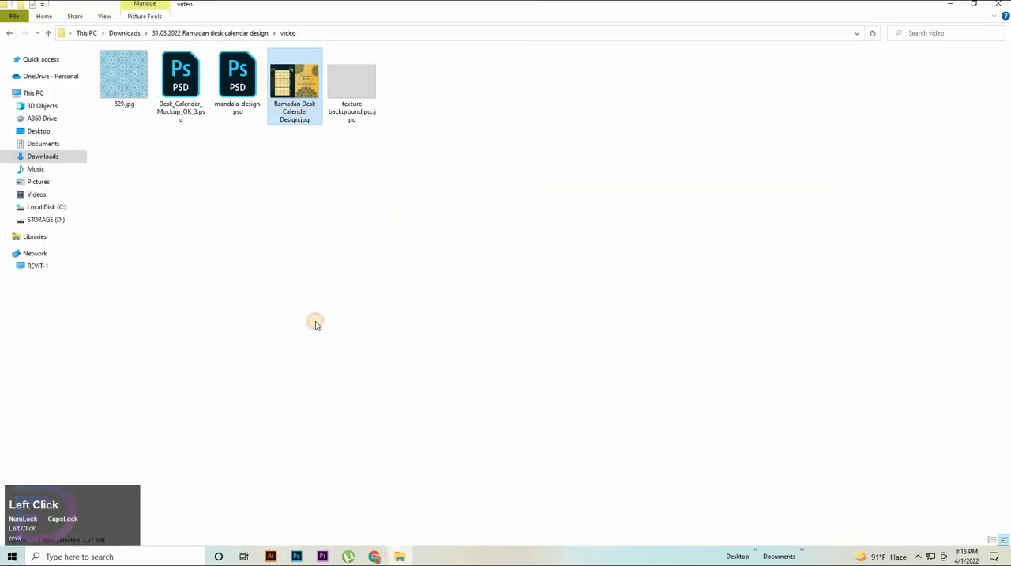
# Step: Place Ramadan Desk Calender Design.jpg stretched over the whole calendar page, and close the smart object with its changes saved
pyautogui.moveTo(297, 79); pyautogui.dragTo(547, 248)
pyautogui.scroll(-3, 531, 245)
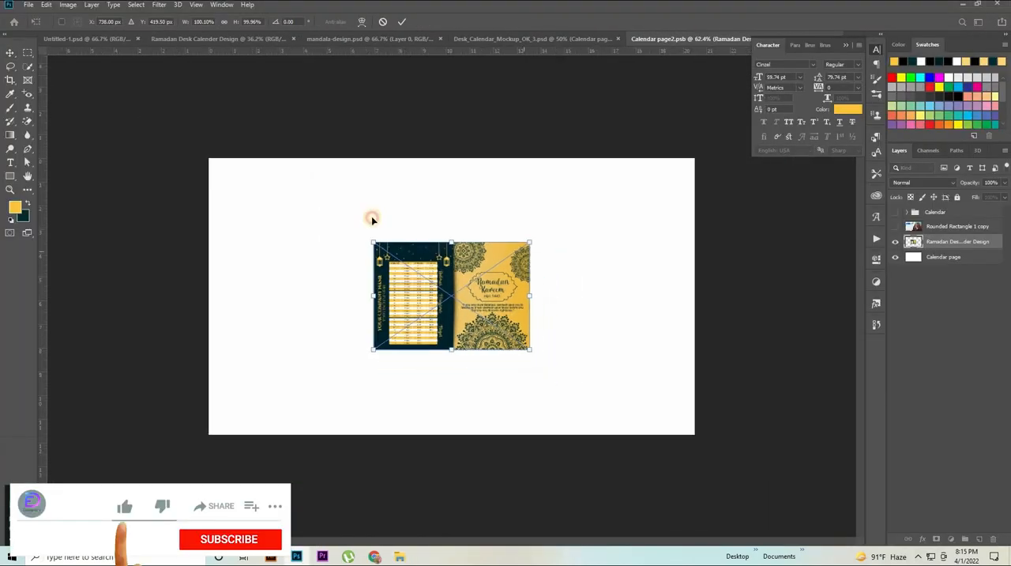
pyautogui.moveTo(448, 309); pyautogui.dragTo(285, 225)
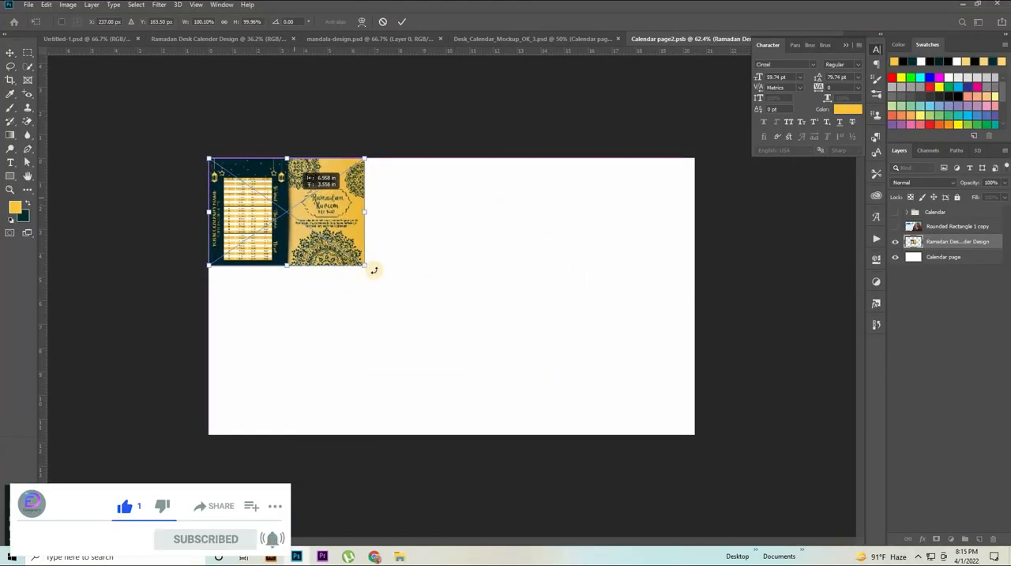
pyautogui.moveTo(368, 268); pyautogui.dragTo(694, 433)
pyautogui.click(794, 352)
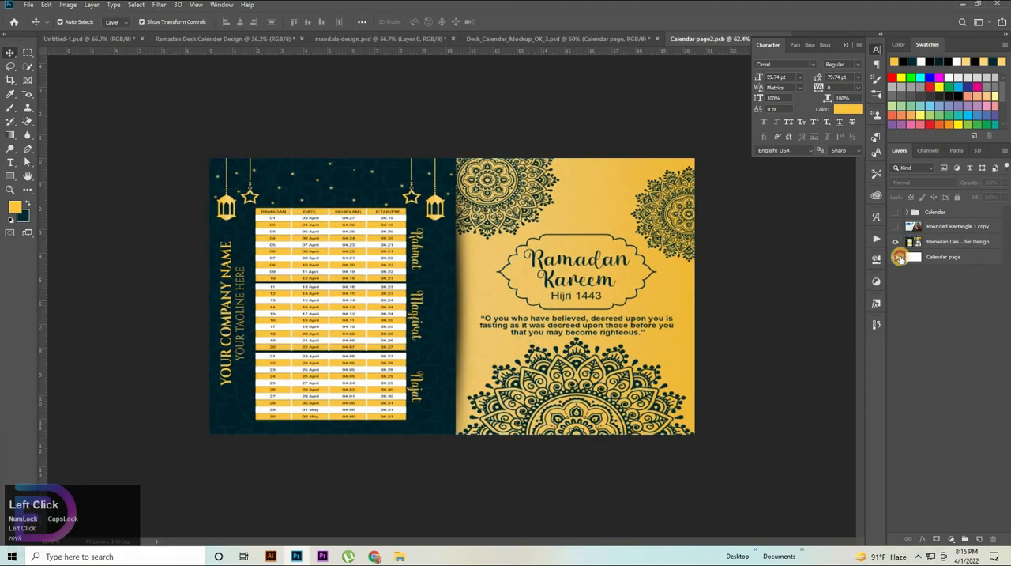
pyautogui.click(815, 47)
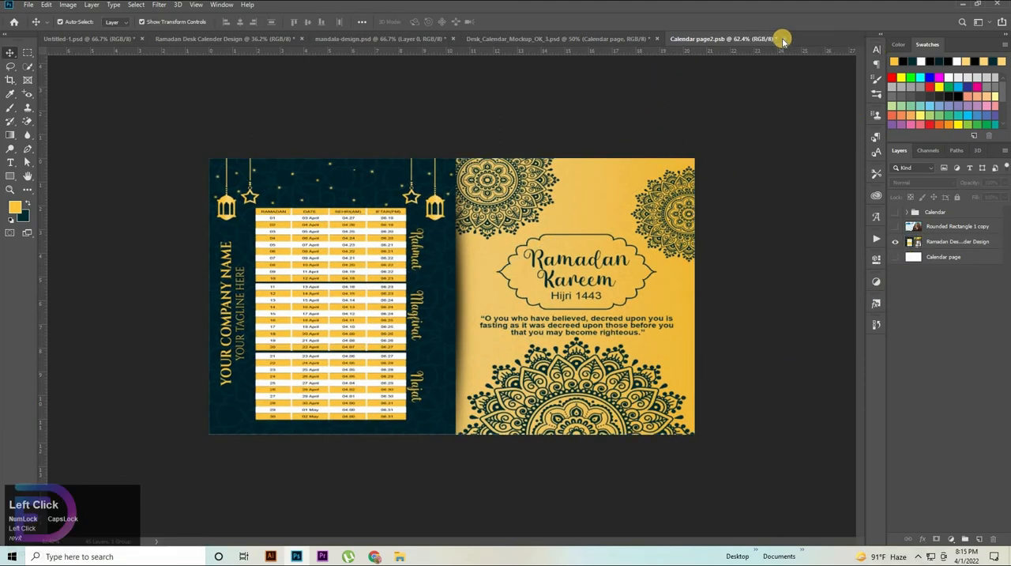
pyautogui.click(459, 201)
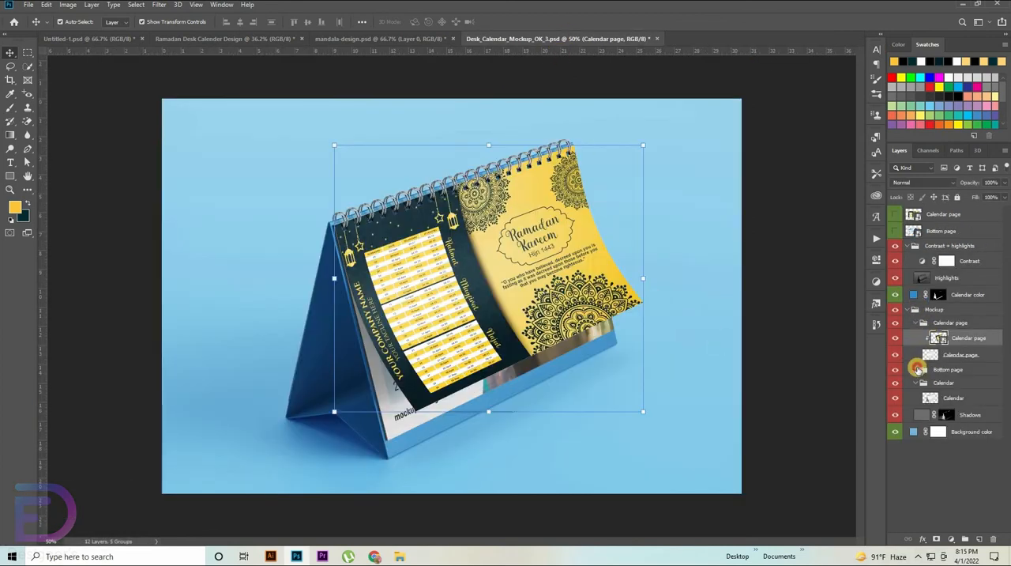
# Step: Place Ramadan Desk Calender Design.jpg in the Bottom page smart object and hide Layer 1
pyautogui.click(919, 369)
pyautogui.doubleClick(940, 386)
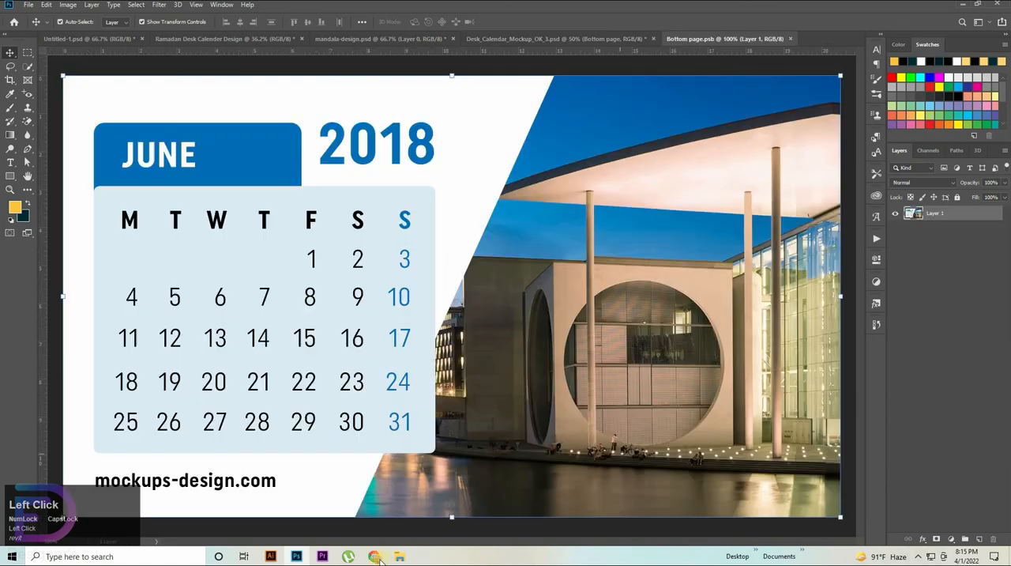
pyautogui.click(398, 557)
pyautogui.moveTo(329, 502); pyautogui.dragTo(806, 247)
pyautogui.doubleClick(445, 277)
pyautogui.click(895, 228)
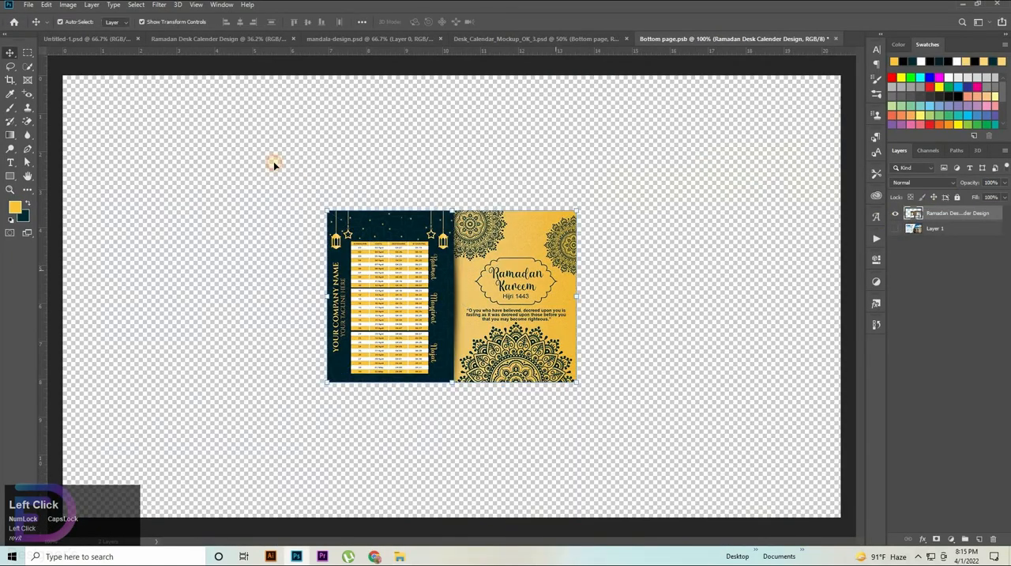
# Step: Stretch the placed design from the upper-left corner over the whole bottom page, and close the smart object with its changes saved
pyautogui.moveTo(441, 279); pyautogui.dragTo(178, 147)
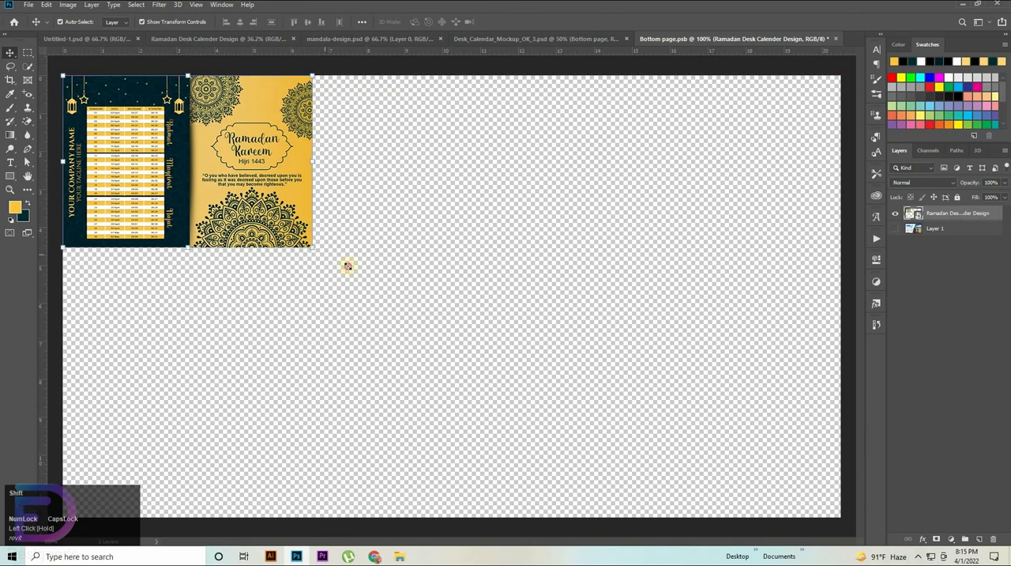
pyautogui.moveTo(348, 266); pyautogui.dragTo(839, 519)
pyautogui.click(910, 301)
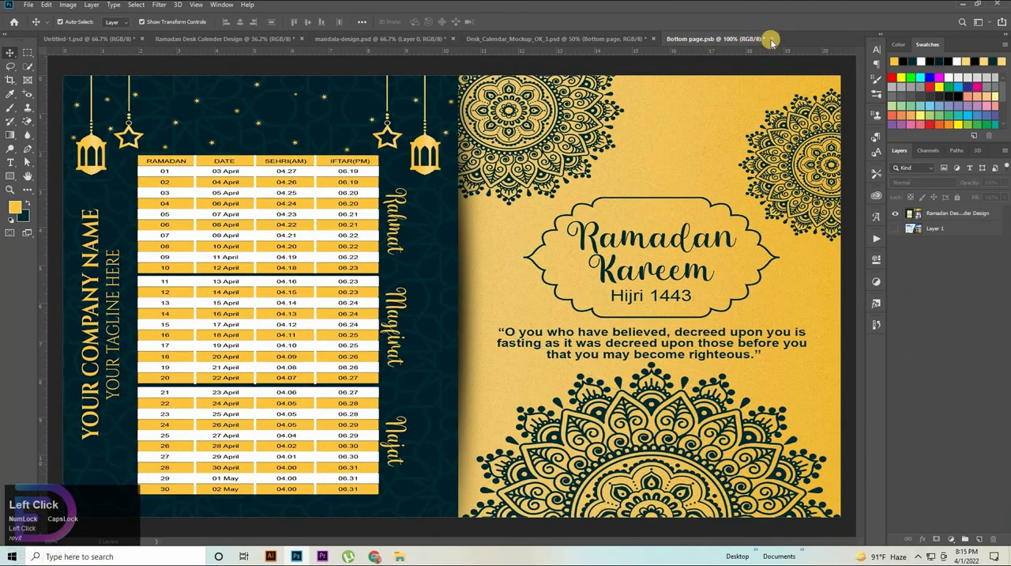
pyautogui.hotkey('ctrl', 'w')
pyautogui.press('Return')
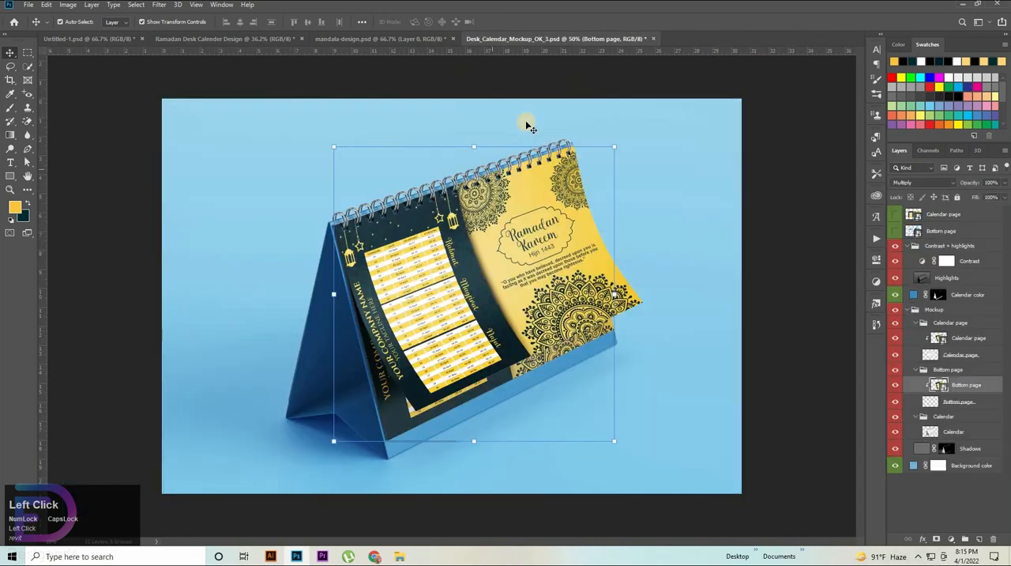
pyautogui.doubleClick(914, 295)
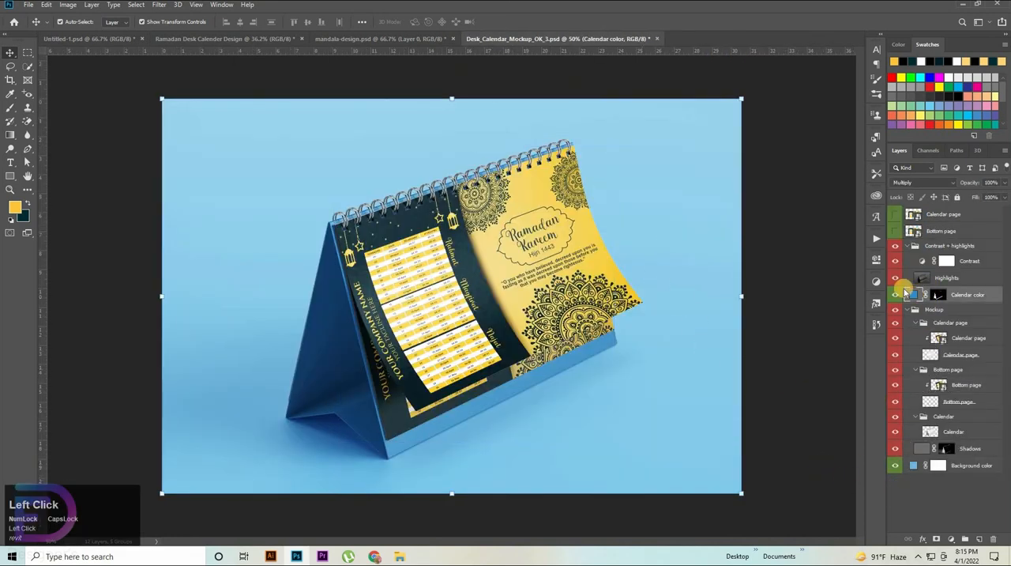
pyautogui.click(494, 270)
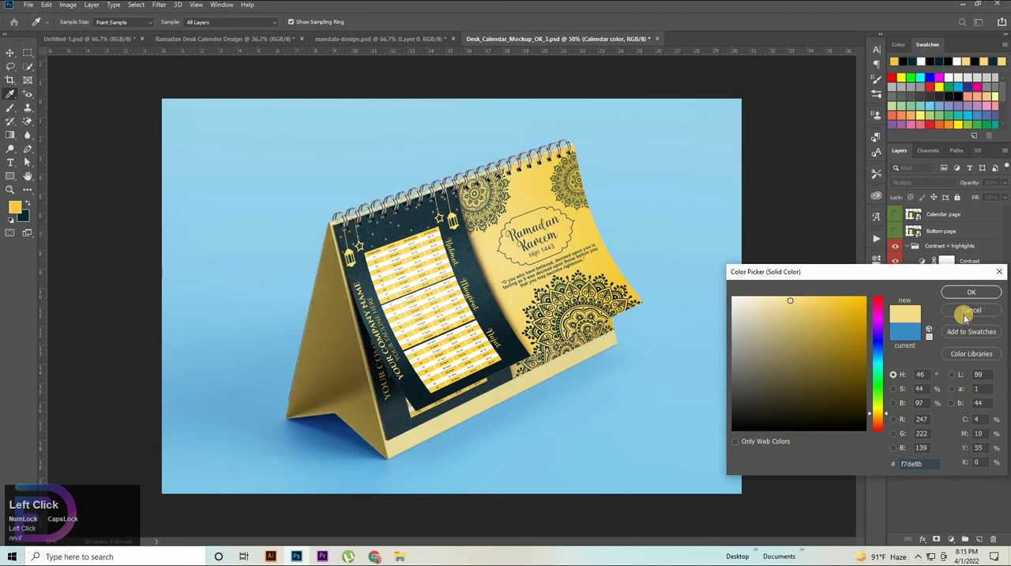
pyautogui.click(967, 312)
# Step: Change the Calendar color fill layer to the gold d8b343
pyautogui.doubleClick(914, 295)
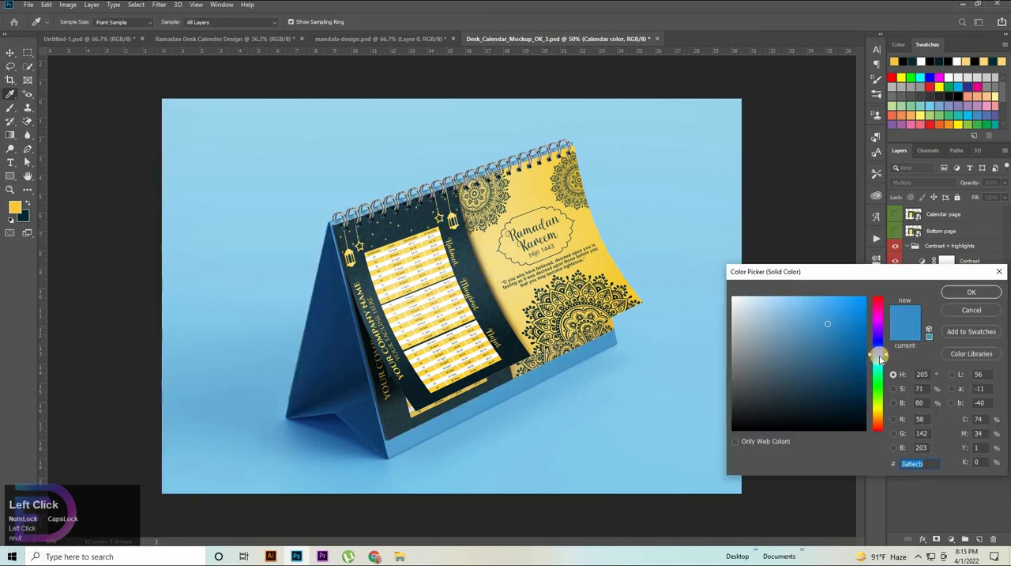
pyautogui.moveTo(880, 383); pyautogui.dragTo(885, 416)
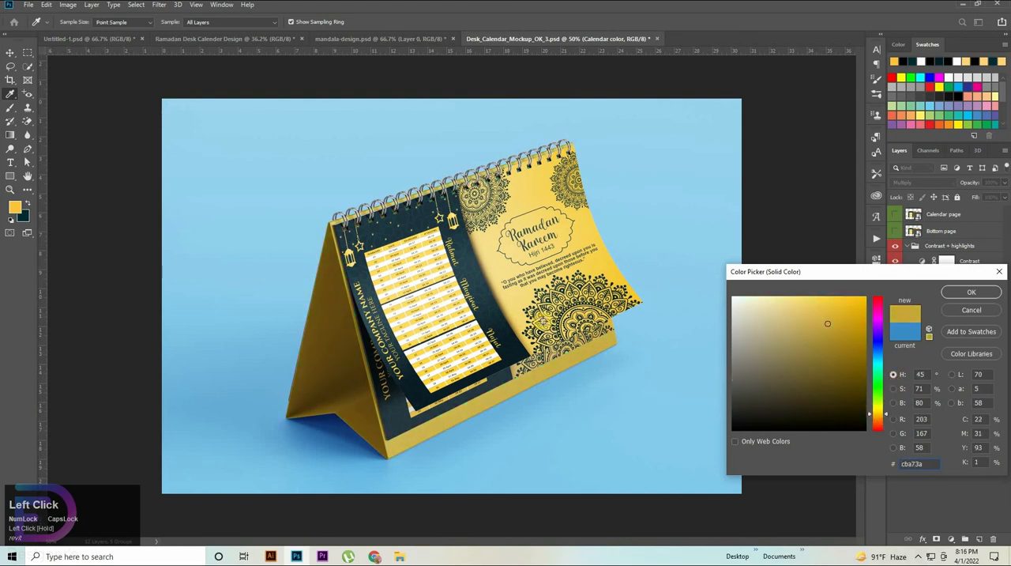
pyautogui.moveTo(833, 324); pyautogui.dragTo(825, 317)
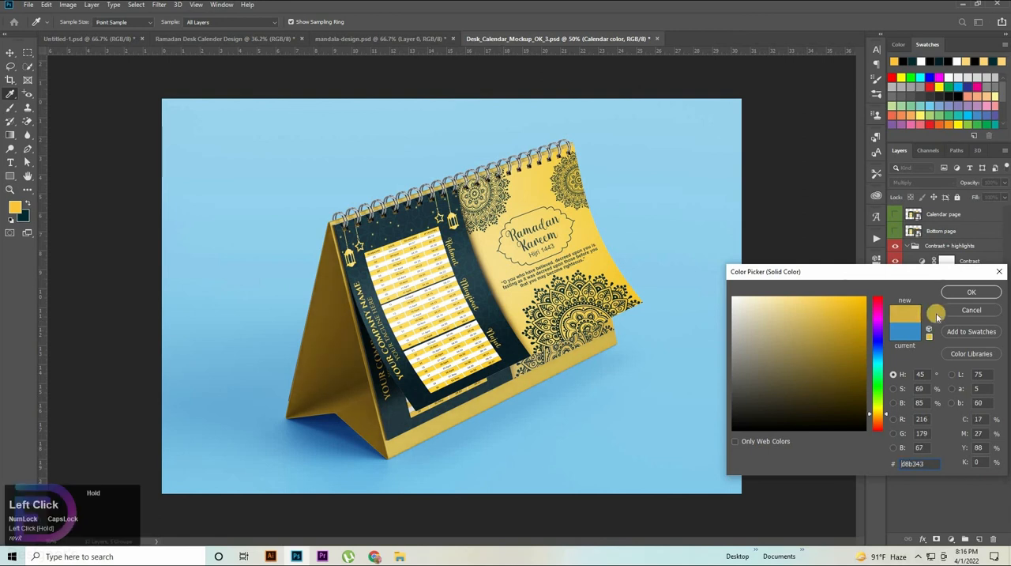
pyautogui.click(988, 294)
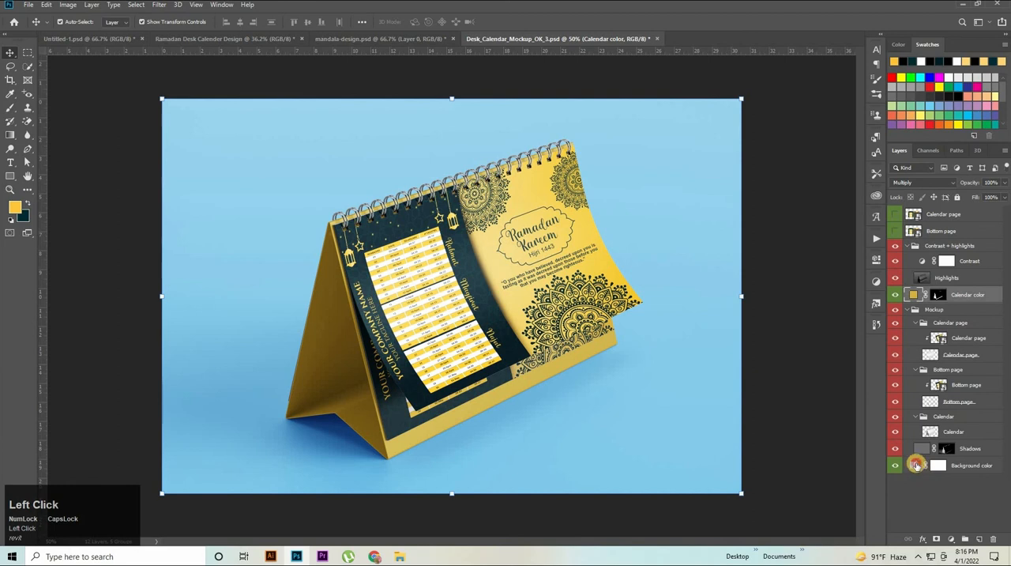
# Step: Change the Background color fill layer to the muted yellow e2c664
pyautogui.doubleClick(916, 465)
pyautogui.click(586, 231)
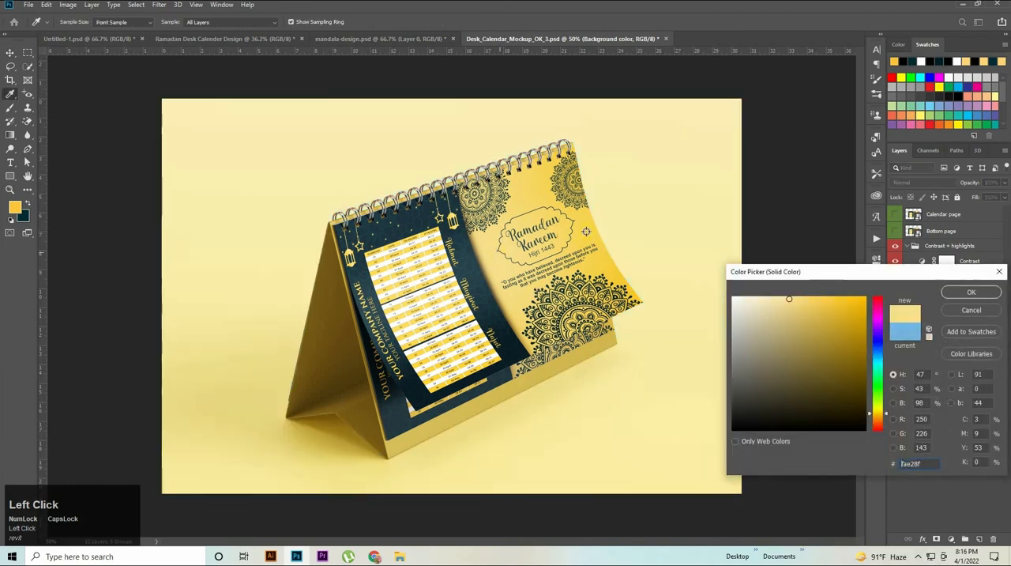
pyautogui.click(499, 245)
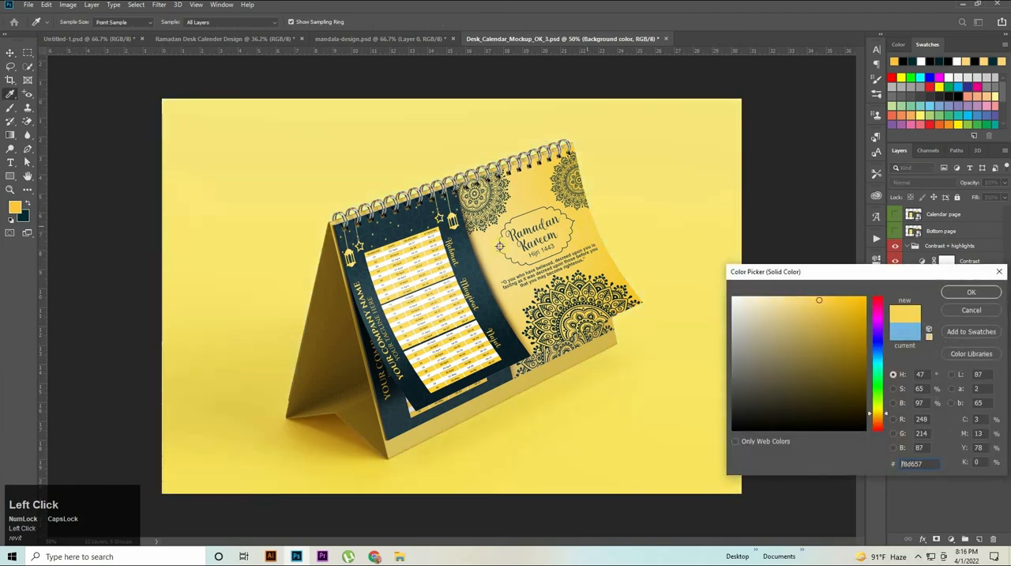
pyautogui.click(486, 239)
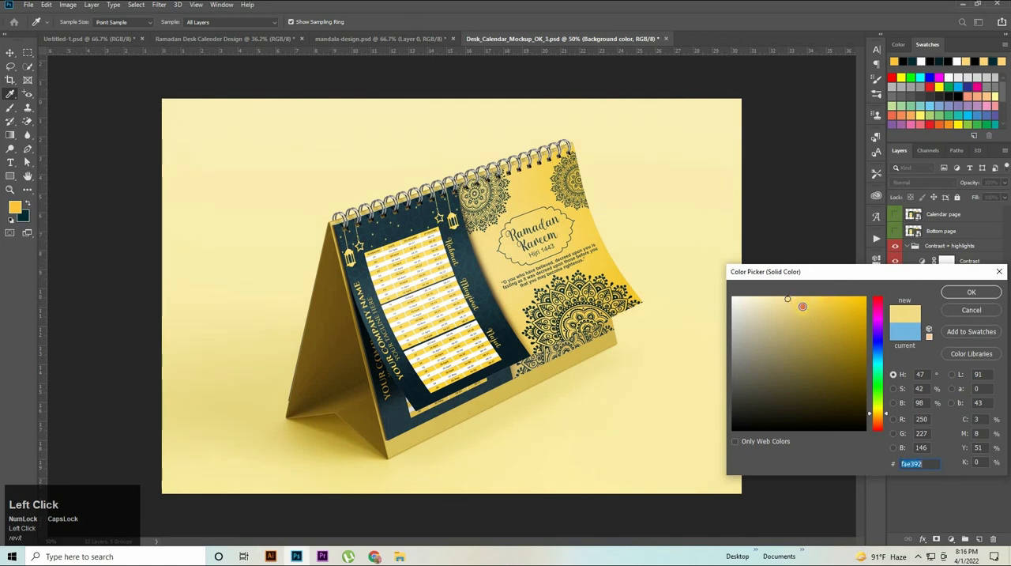
pyautogui.moveTo(803, 306)
pyautogui.mouseDown()
pyautogui.moveTo(804, 295)
pyautogui.moveTo(807, 312)
pyautogui.mouseUp()
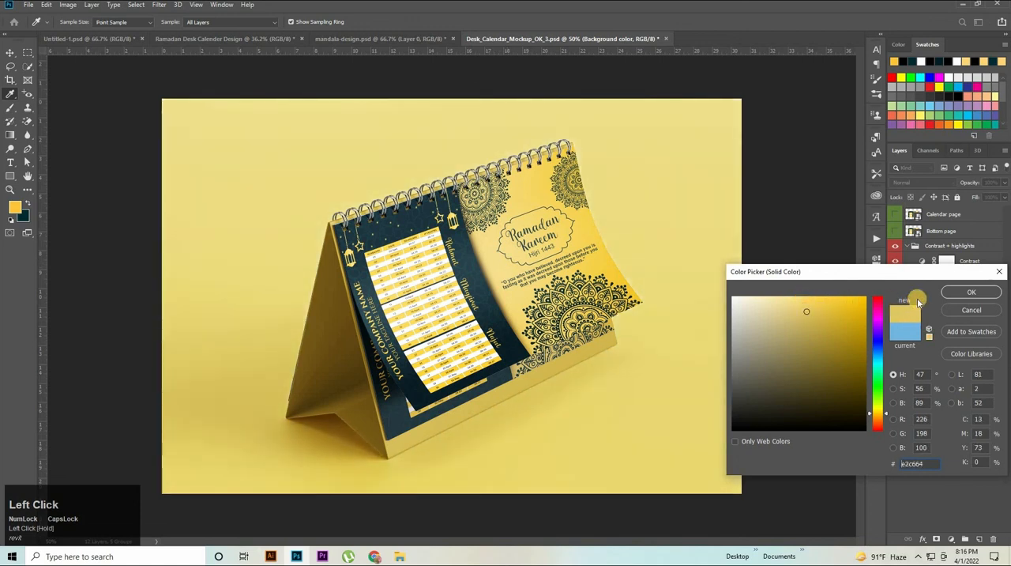
pyautogui.click(976, 295)
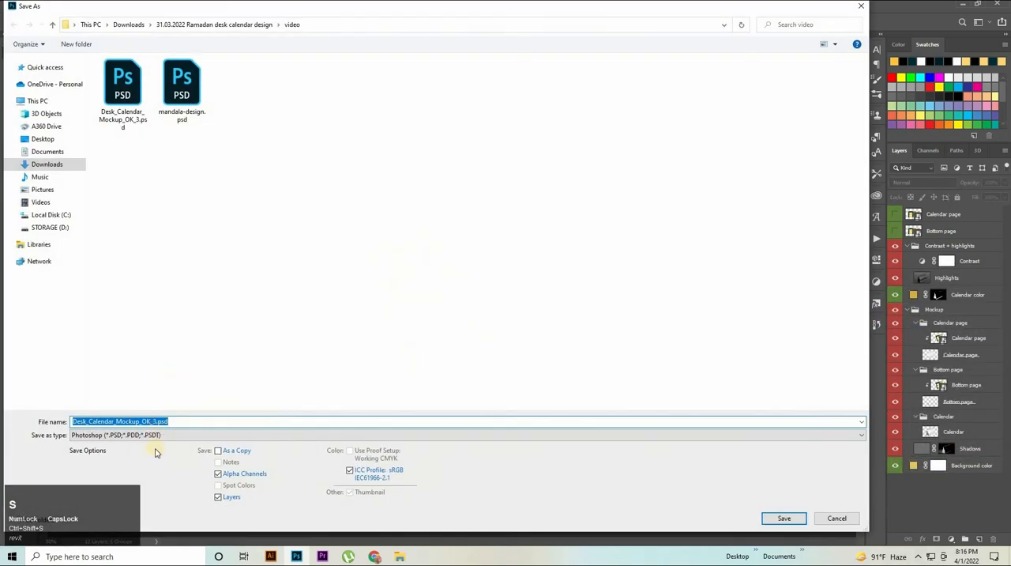
# Step: Save a copy of the mockup as Desk_Calendar_Mockup_OK_3.jpg in JPEG format at Maximum quality, 12
pyautogui.click(158, 437)
pyautogui.click(190, 330)
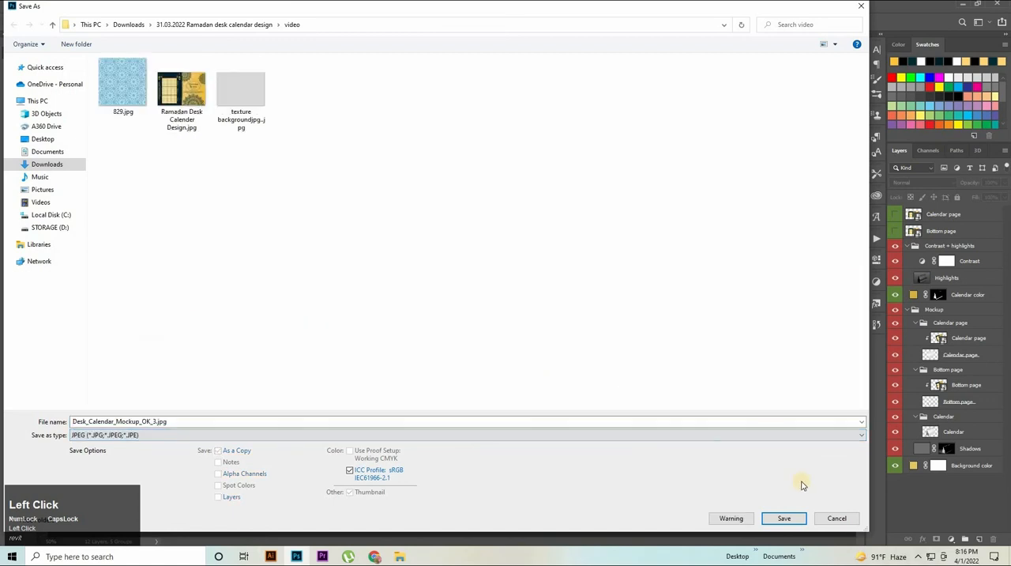
pyautogui.click(780, 520)
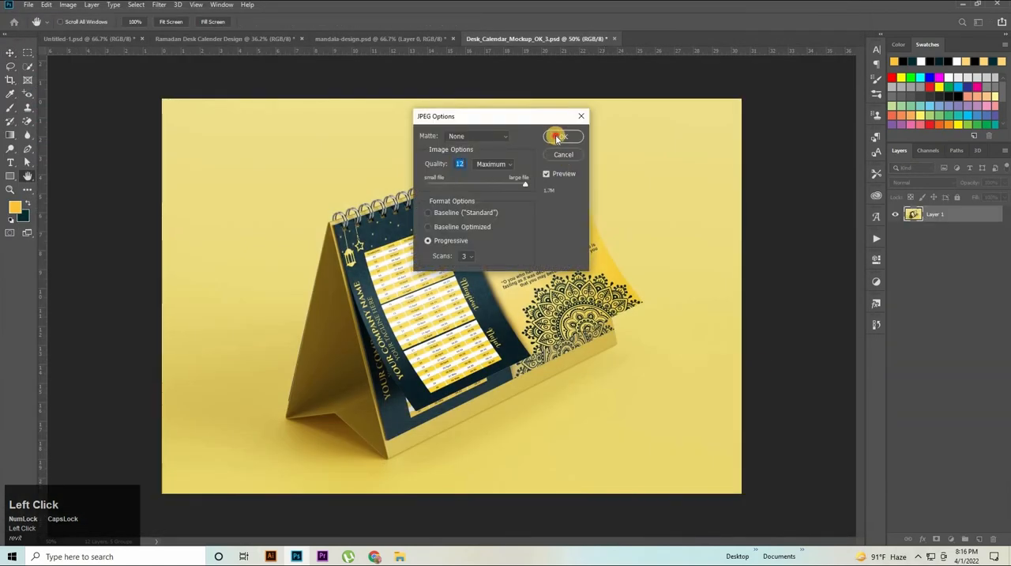
pyautogui.press('Return')
# Step: Preview the exported mockup and calendar design images from the video folder in File Explorer
pyautogui.click(403, 559)
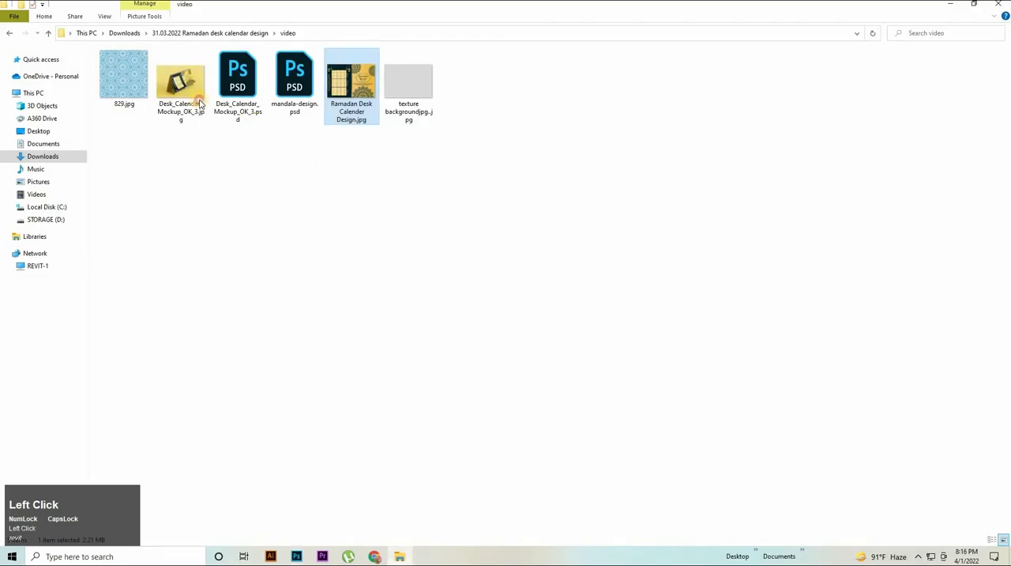
pyautogui.doubleClick(180, 85)
pyautogui.scroll(-1, 962, 369)
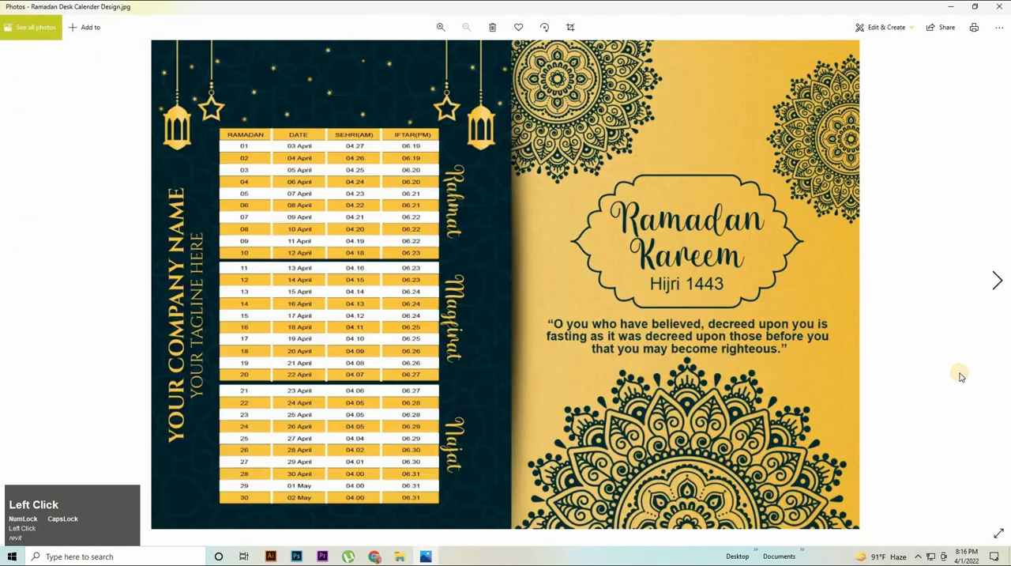